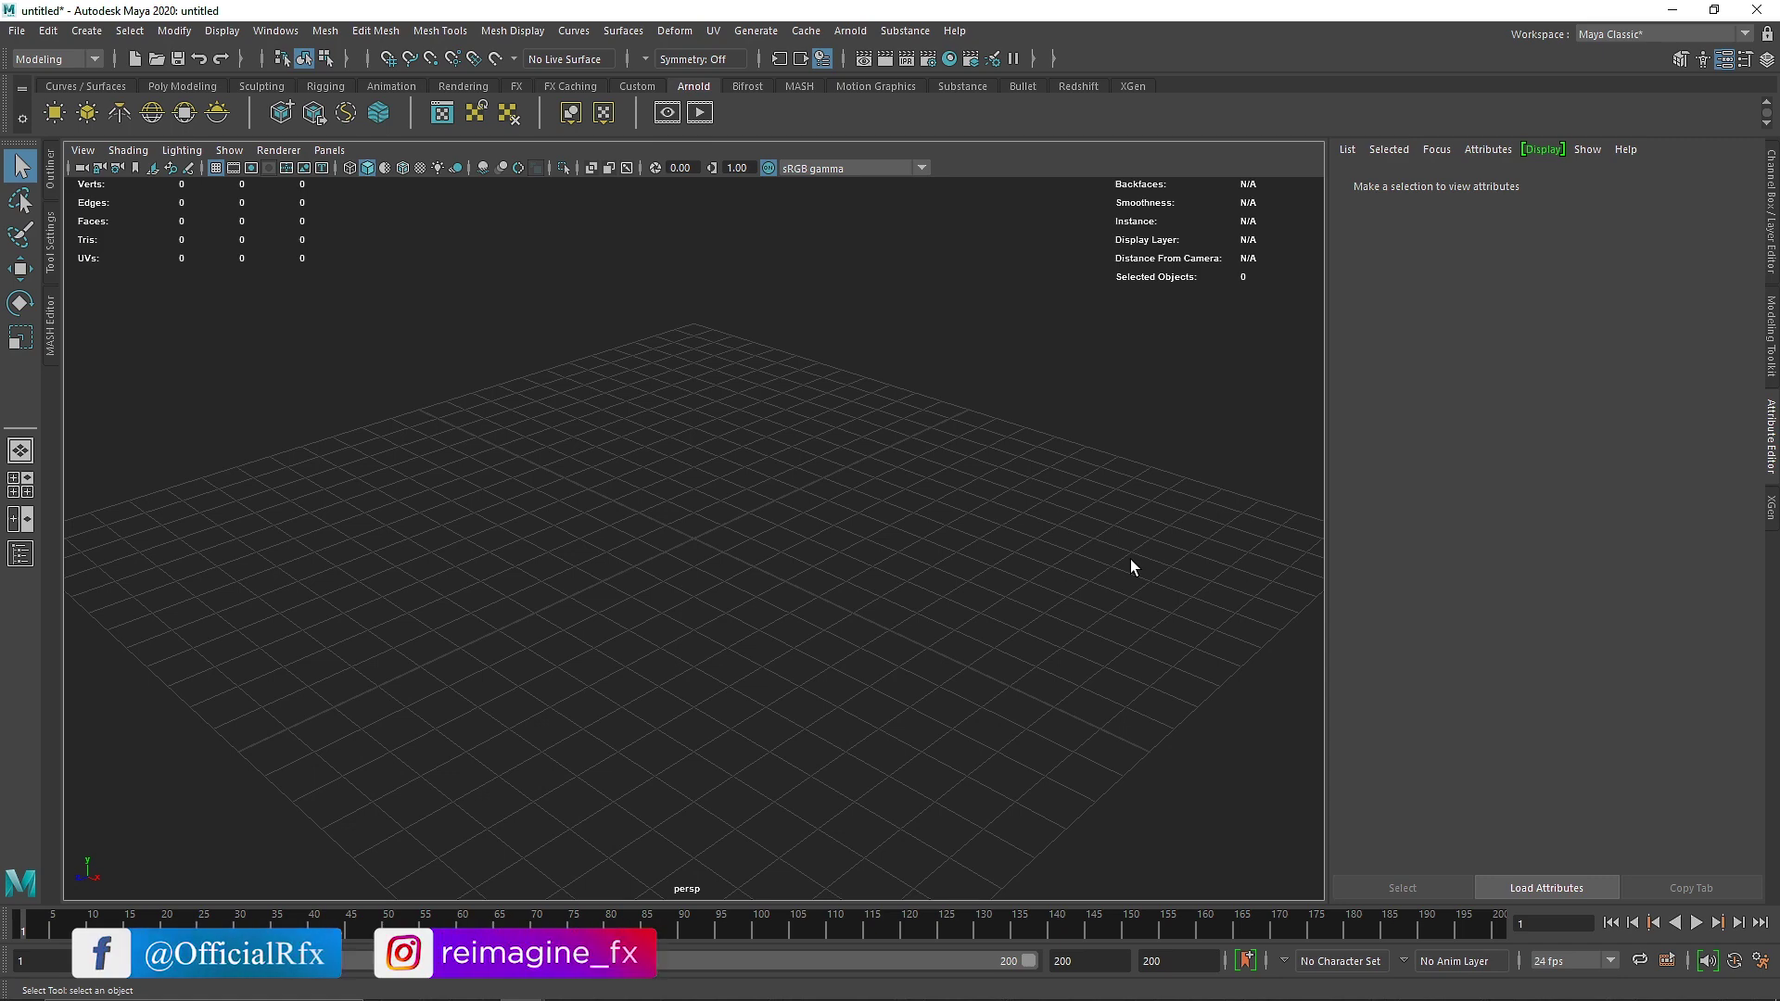
Create a polygon plane, scale it uniformly to about 27, and hide the viewport grid
left_click(192, 83)
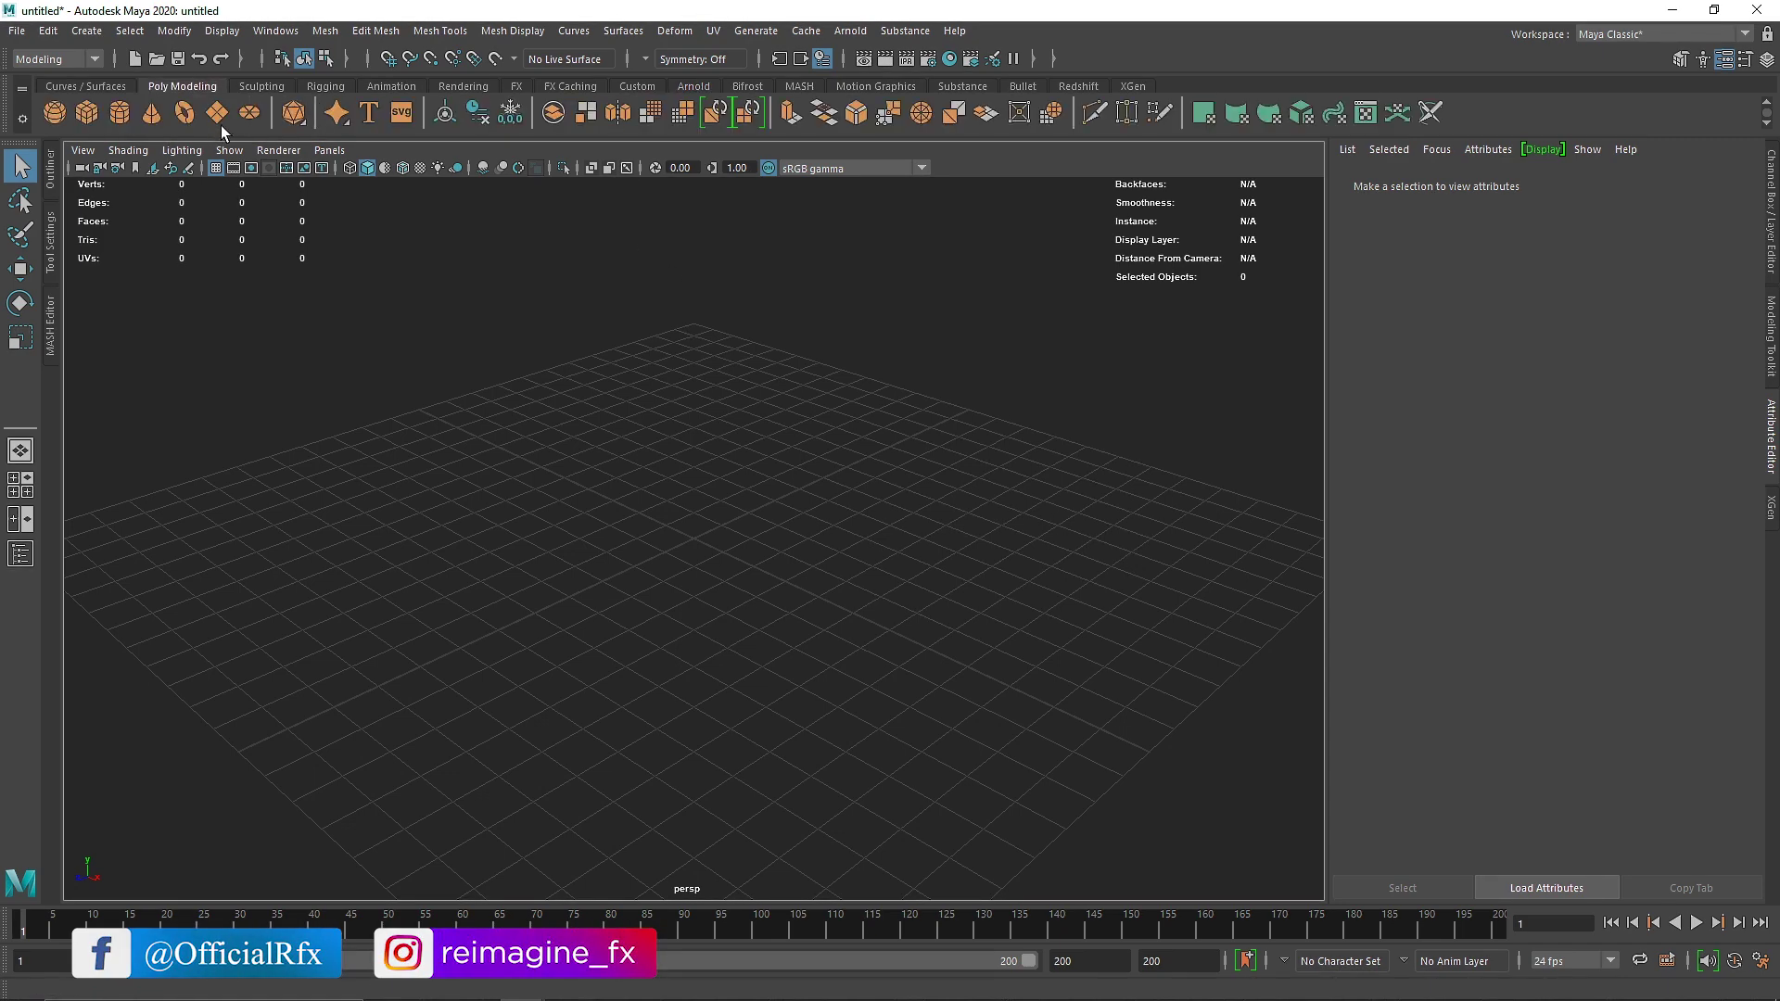
left_click(218, 115)
key("r")
middle_click_drag(742, 540, 1450, 683)
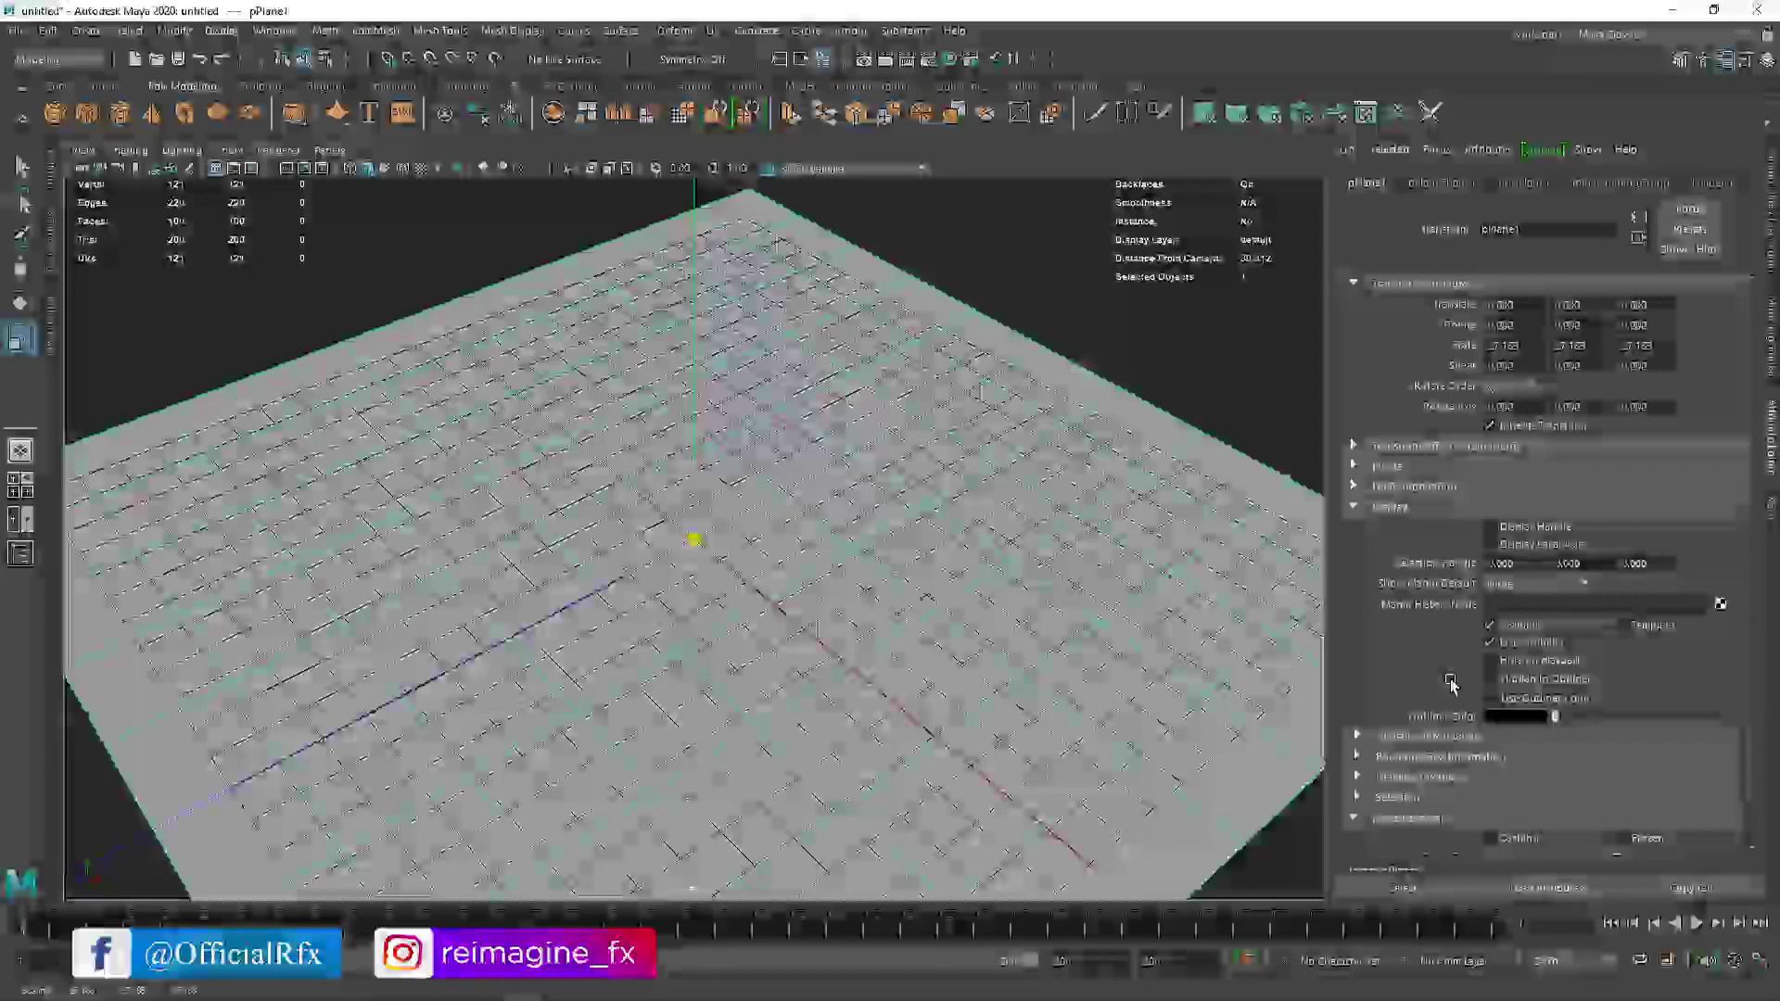
scroll(715, 560, "down", 5)
left_click_drag(715, 560, 747, 560, "alt")
left_click(216, 168)
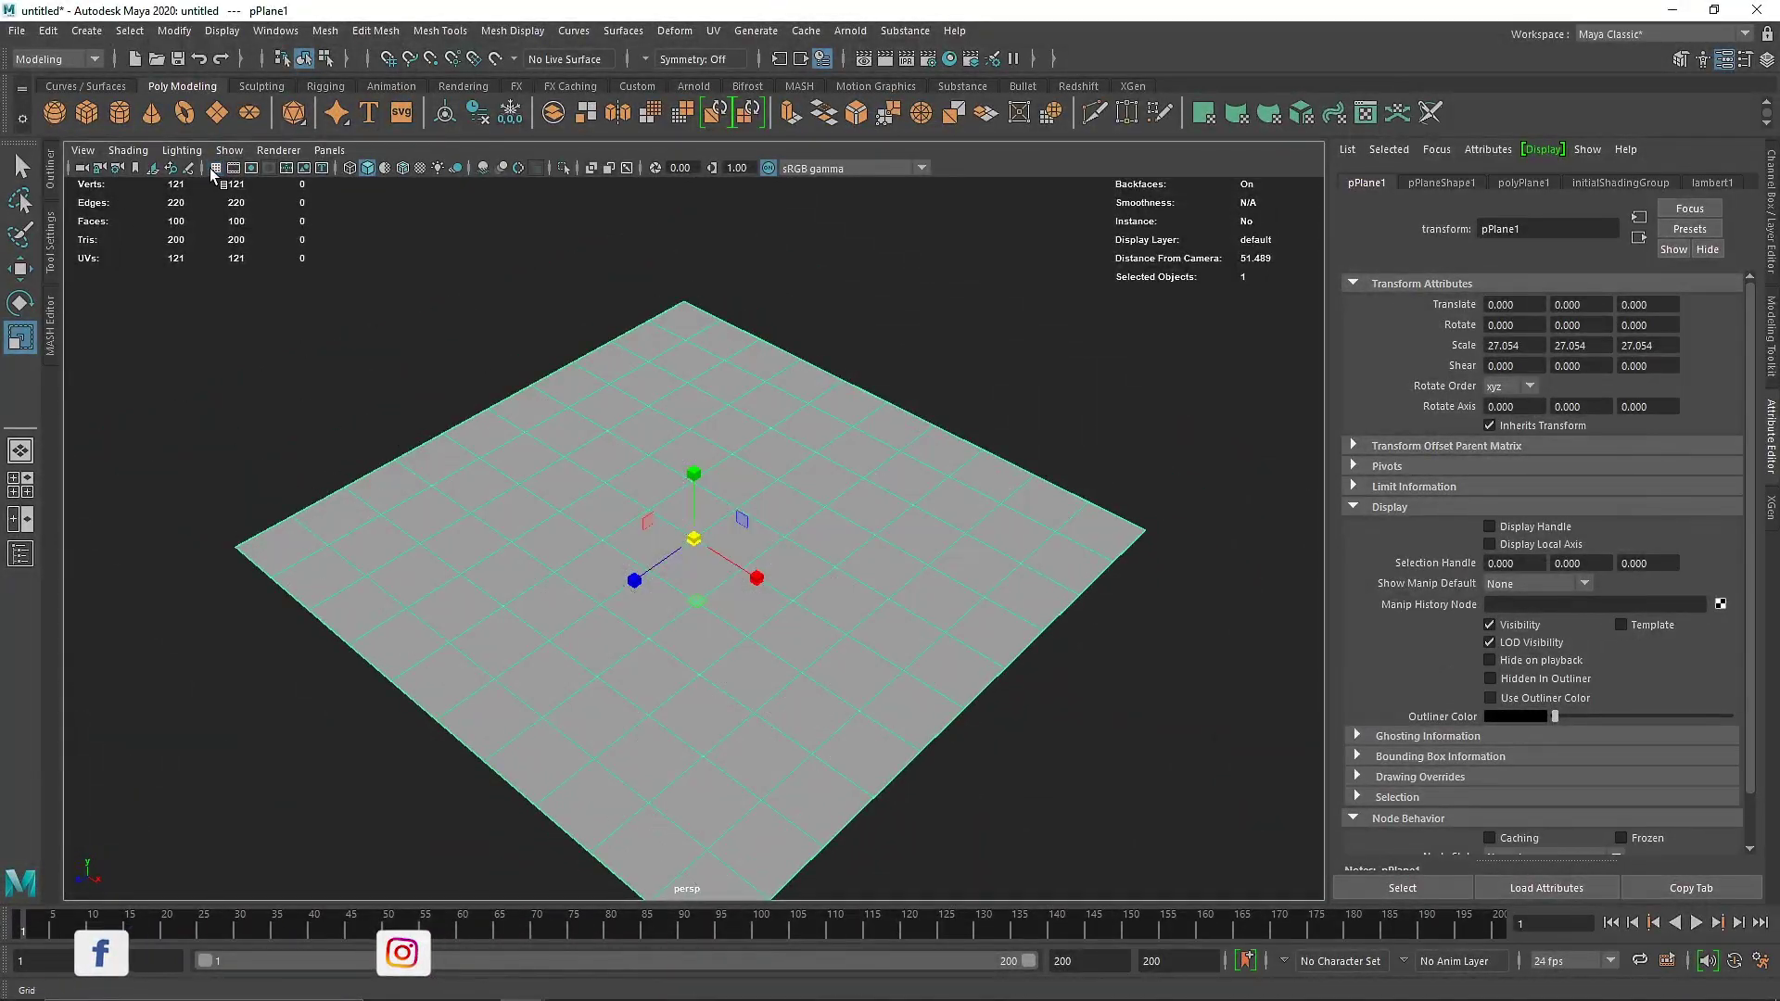
Set the plane's width and height subdivisions to 1
key("ctrl+a")
left_click(1594, 396)
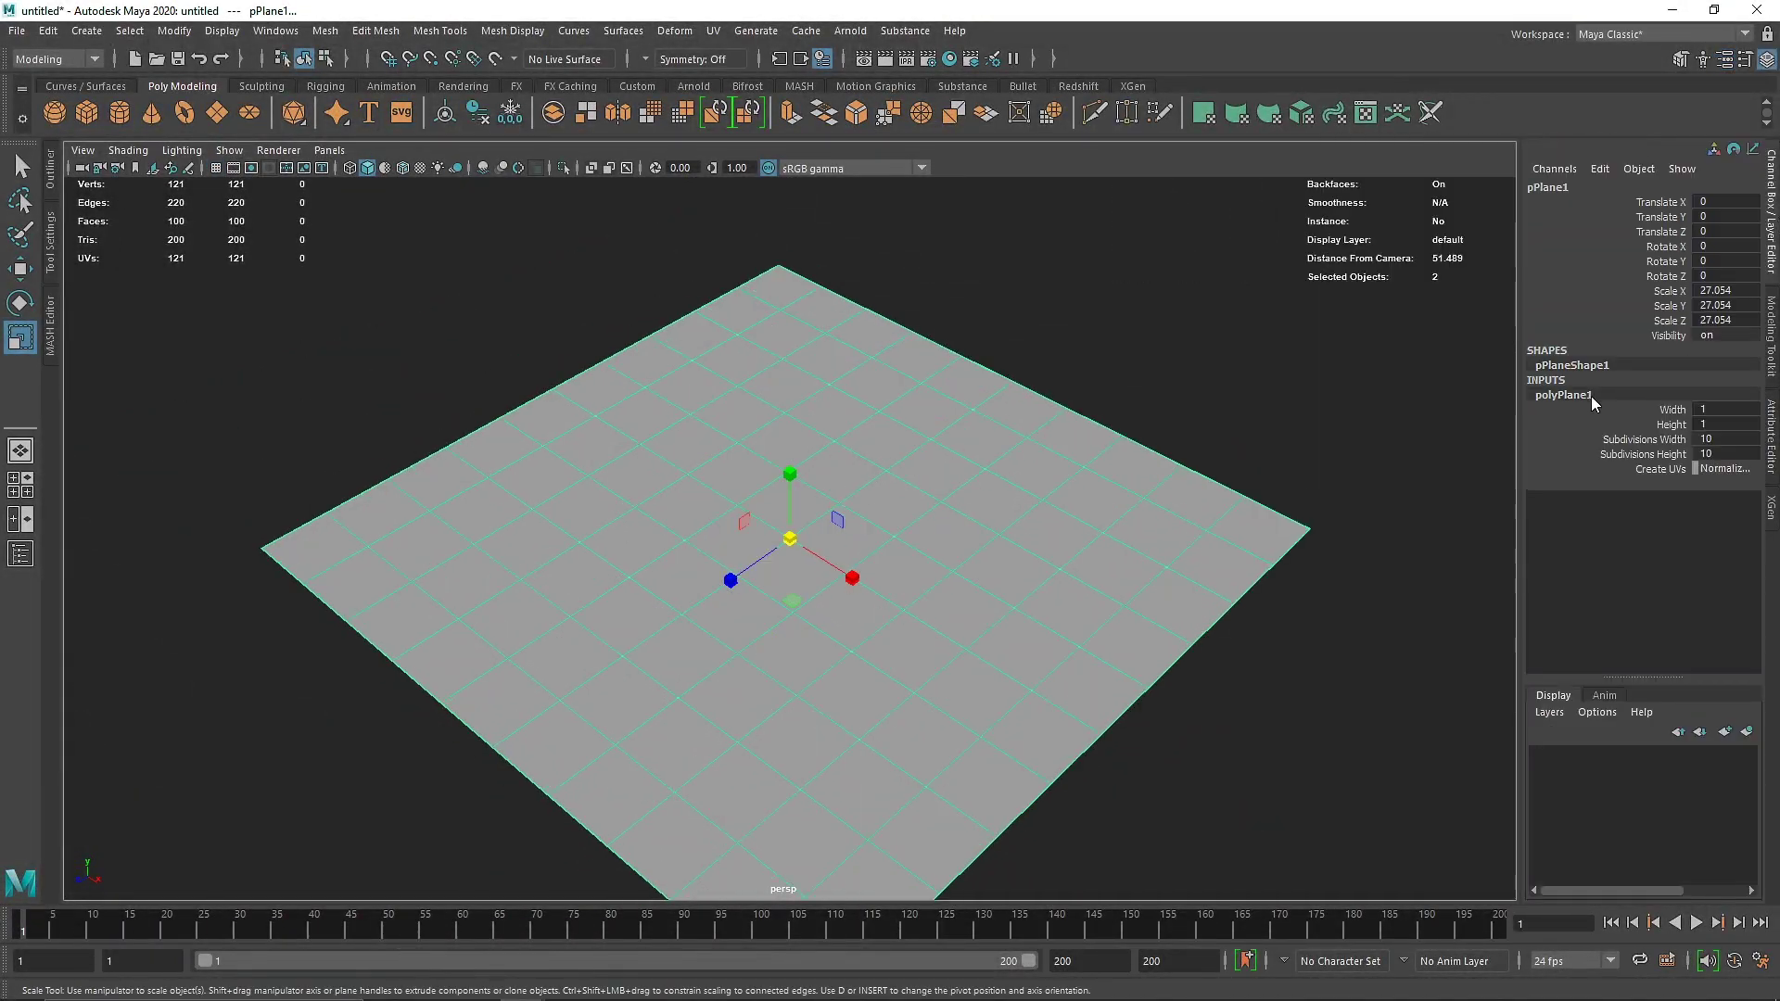
type("1")
key("Return")
left_click(1326, 451)
Extrude the plane's back edge and raise it vertically to form a wall
left_click(942, 453)
right_click_drag(942, 453, 922, 282)
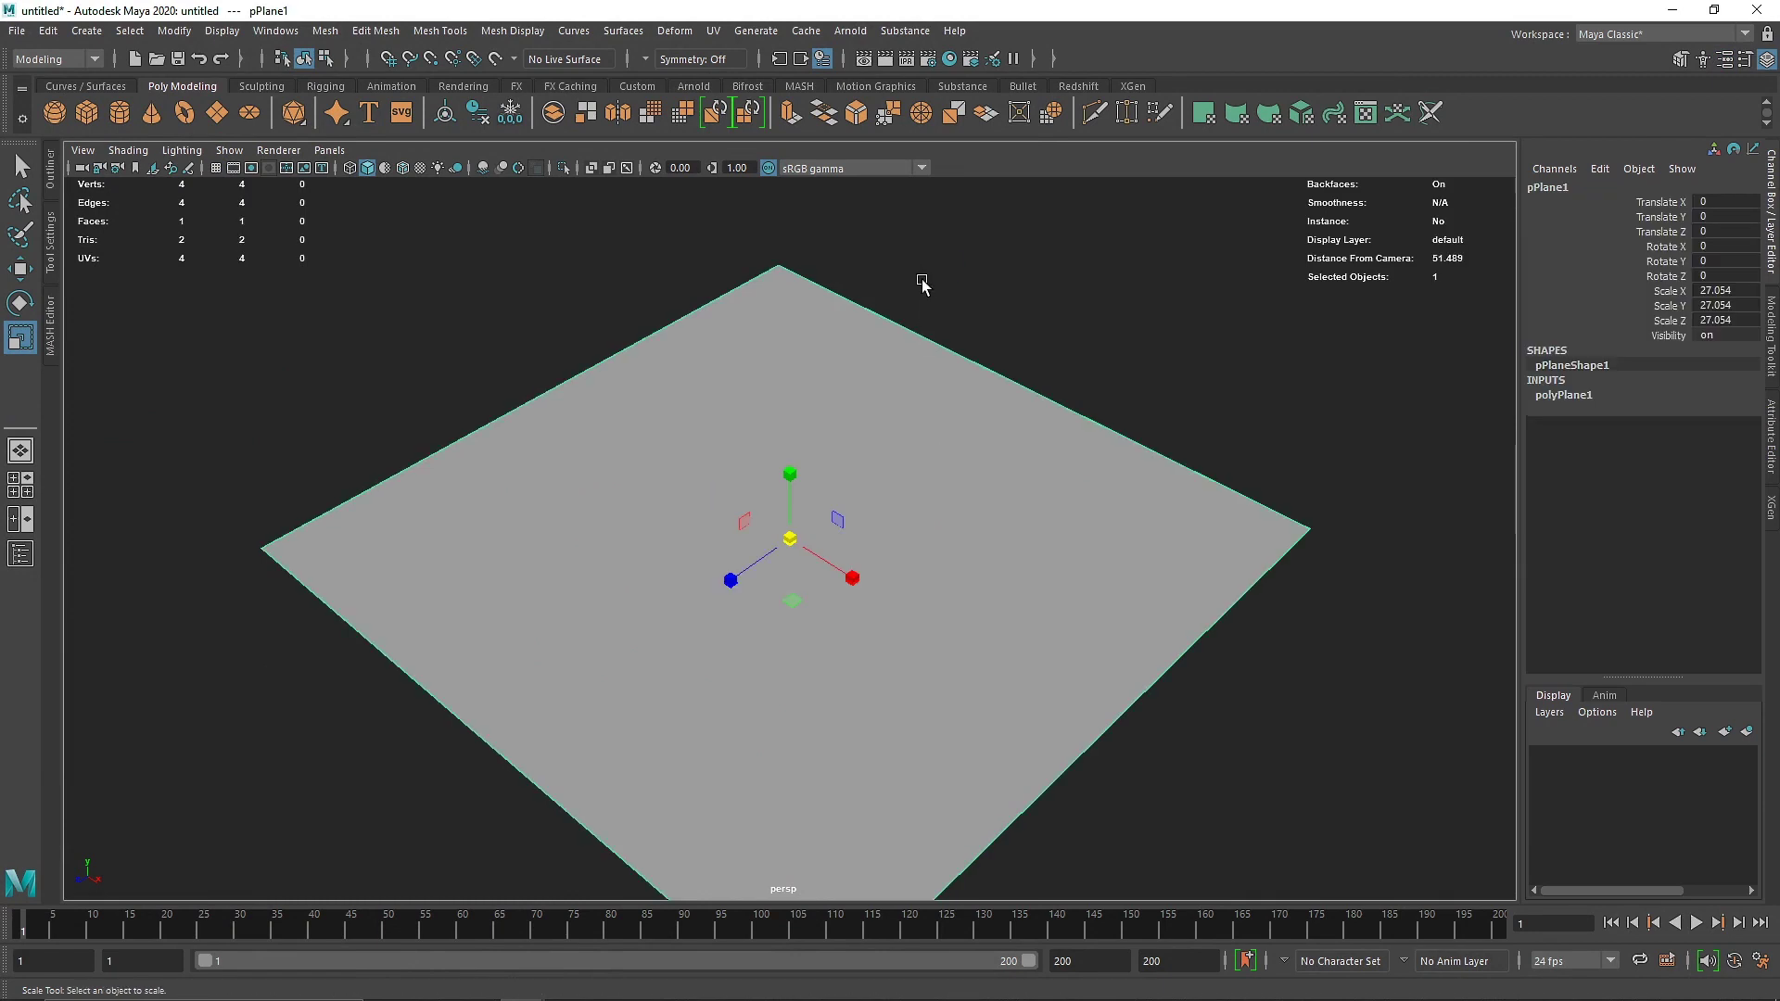
left_click_drag(997, 458, 906, 461, "alt")
scroll(1012, 416, "down", 3)
left_click(975, 454)
key("ctrl+e")
key("w")
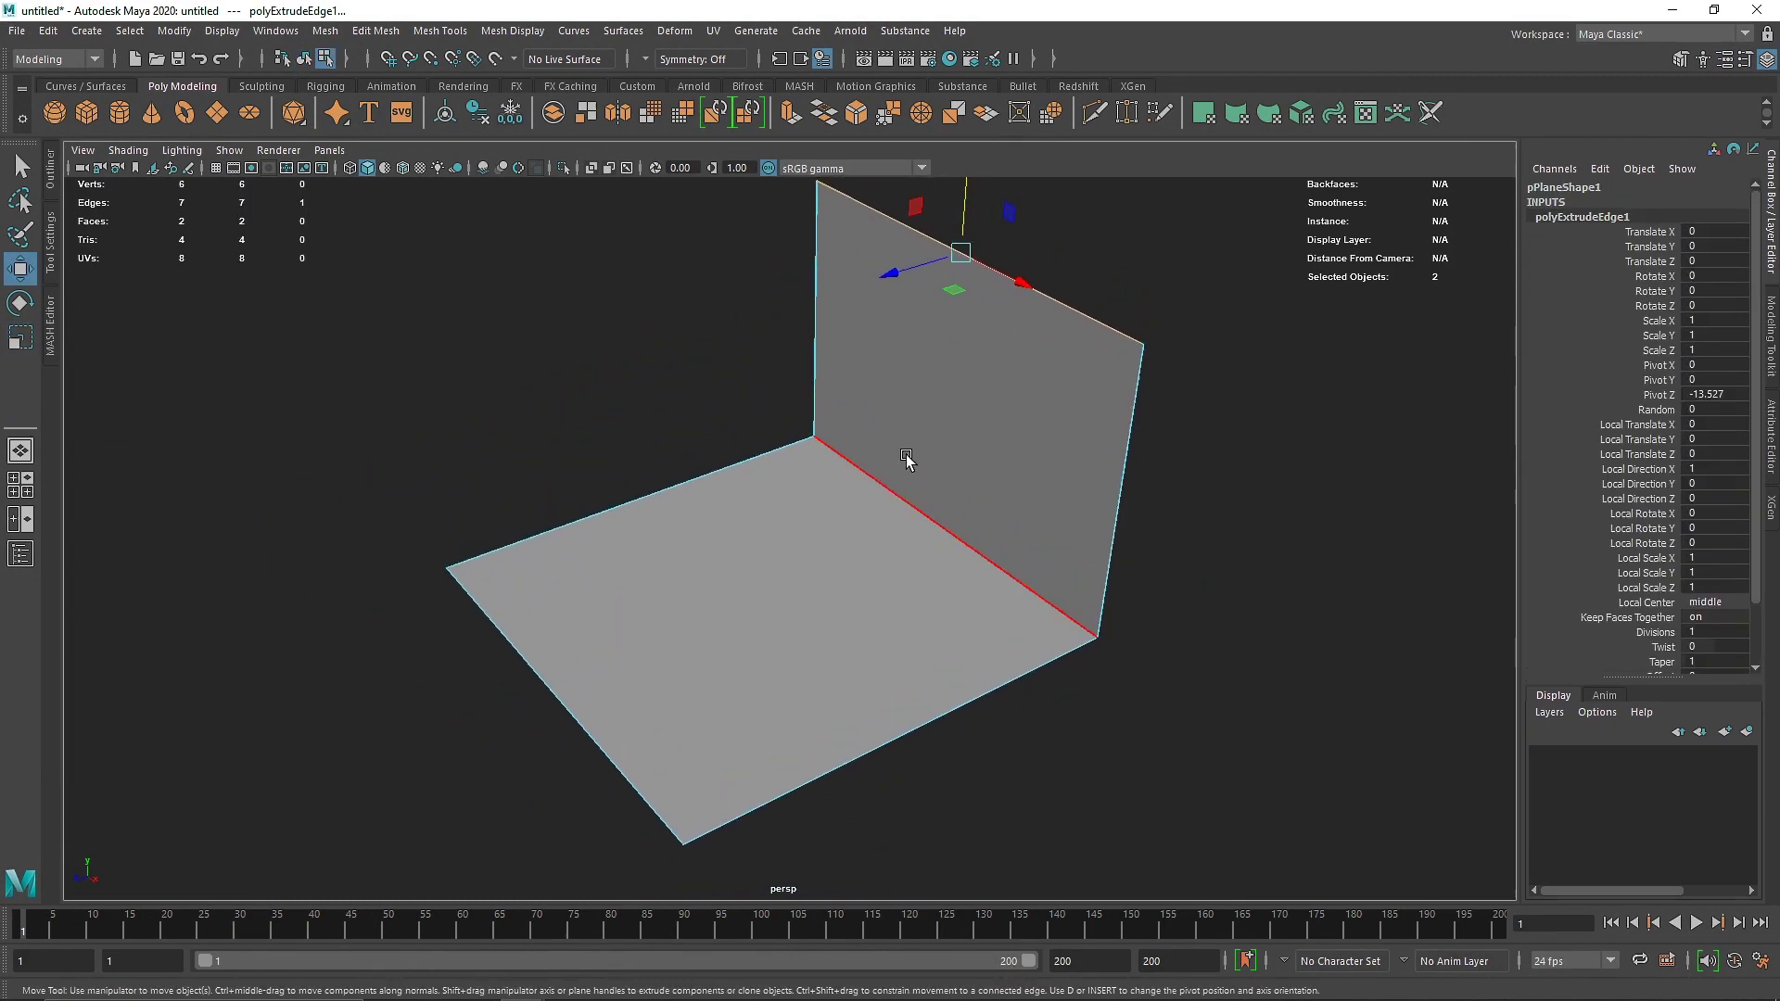
Bevel the edge between floor and wall with a fraction of 0.5 and enough segments for a smooth curve
left_click(858, 472)
right_click_drag(857, 470, 936, 456, "shift")
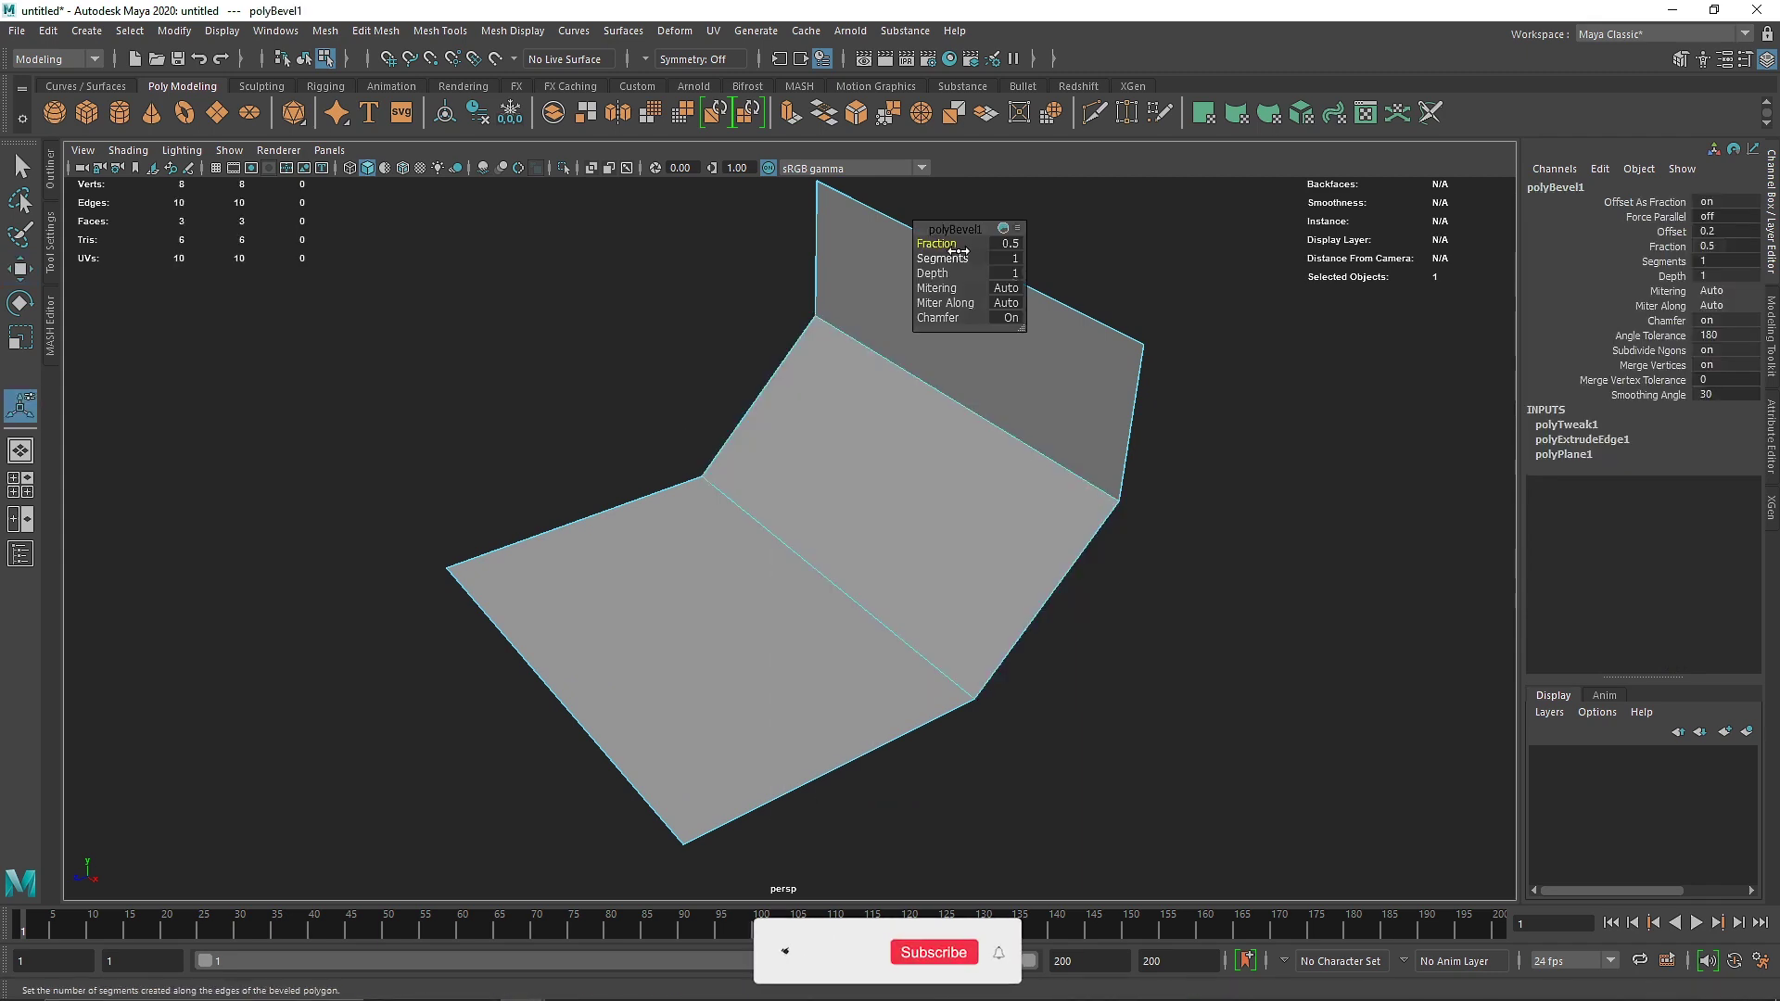
middle_click_drag(948, 258, 1339, 247)
Move the floor's front edge forward and the wall's top edge upward to enlarge the backdrop
left_click(507, 664)
key("w")
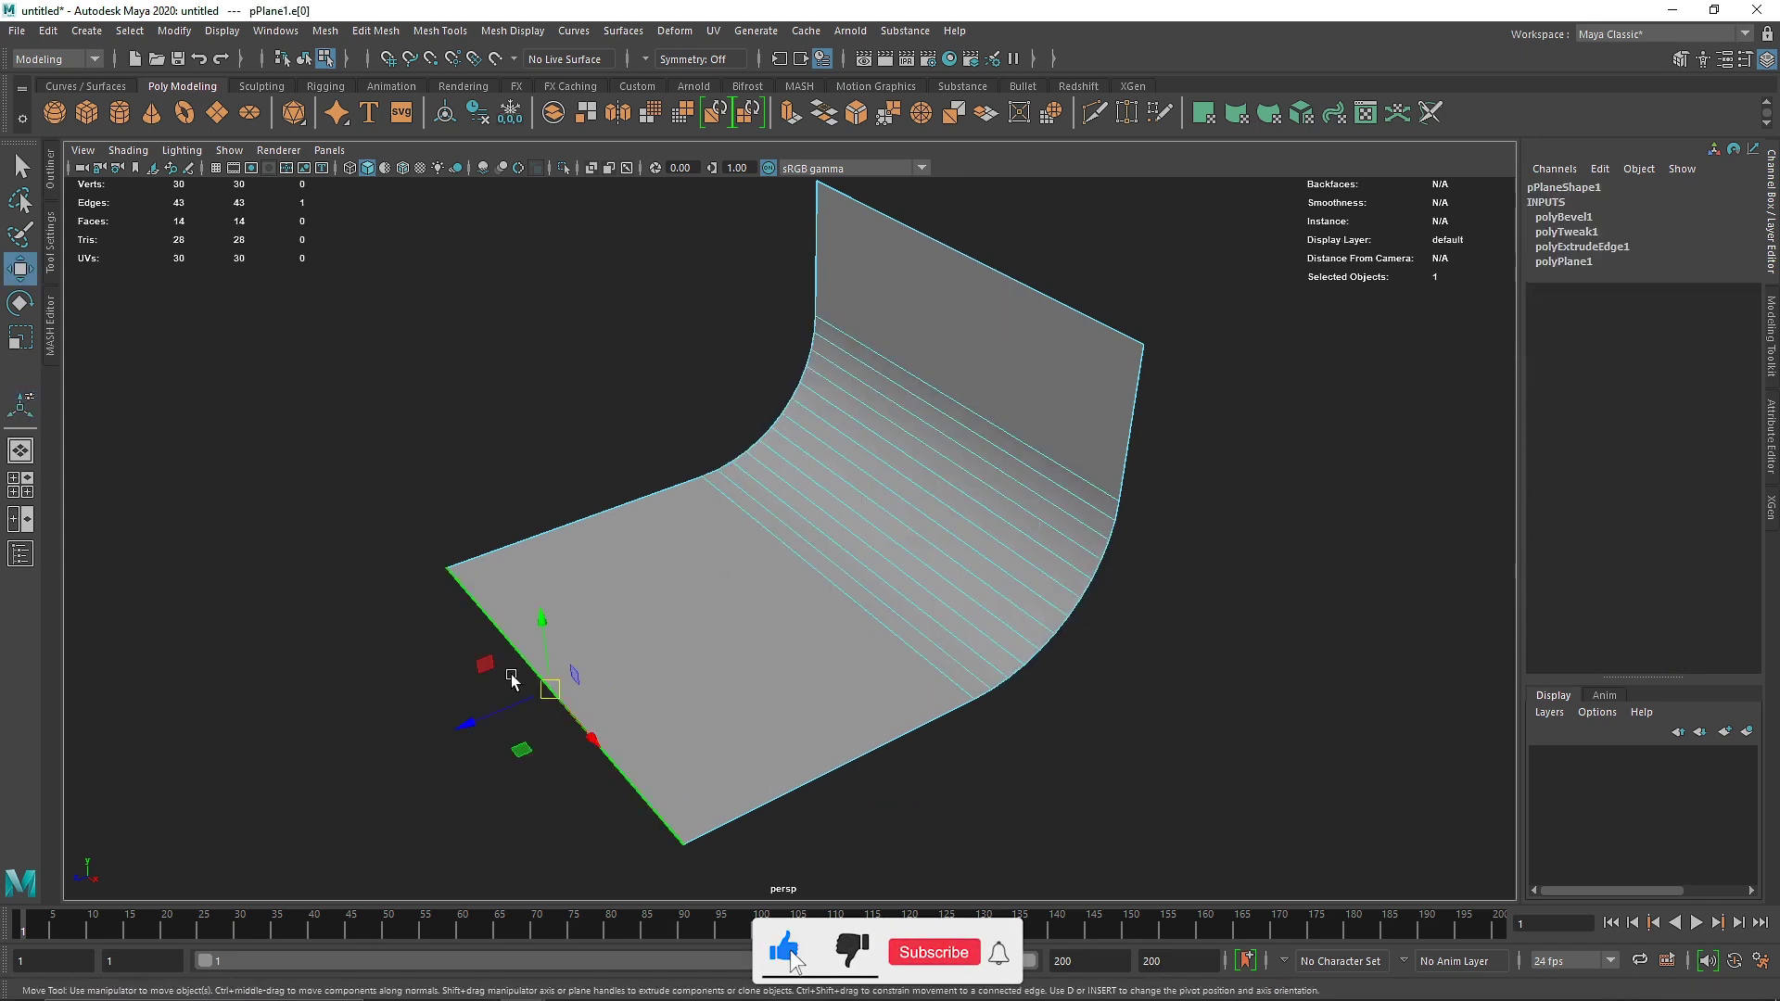
left_click_drag(467, 715, 300, 760)
scroll(796, 477, "down", 5)
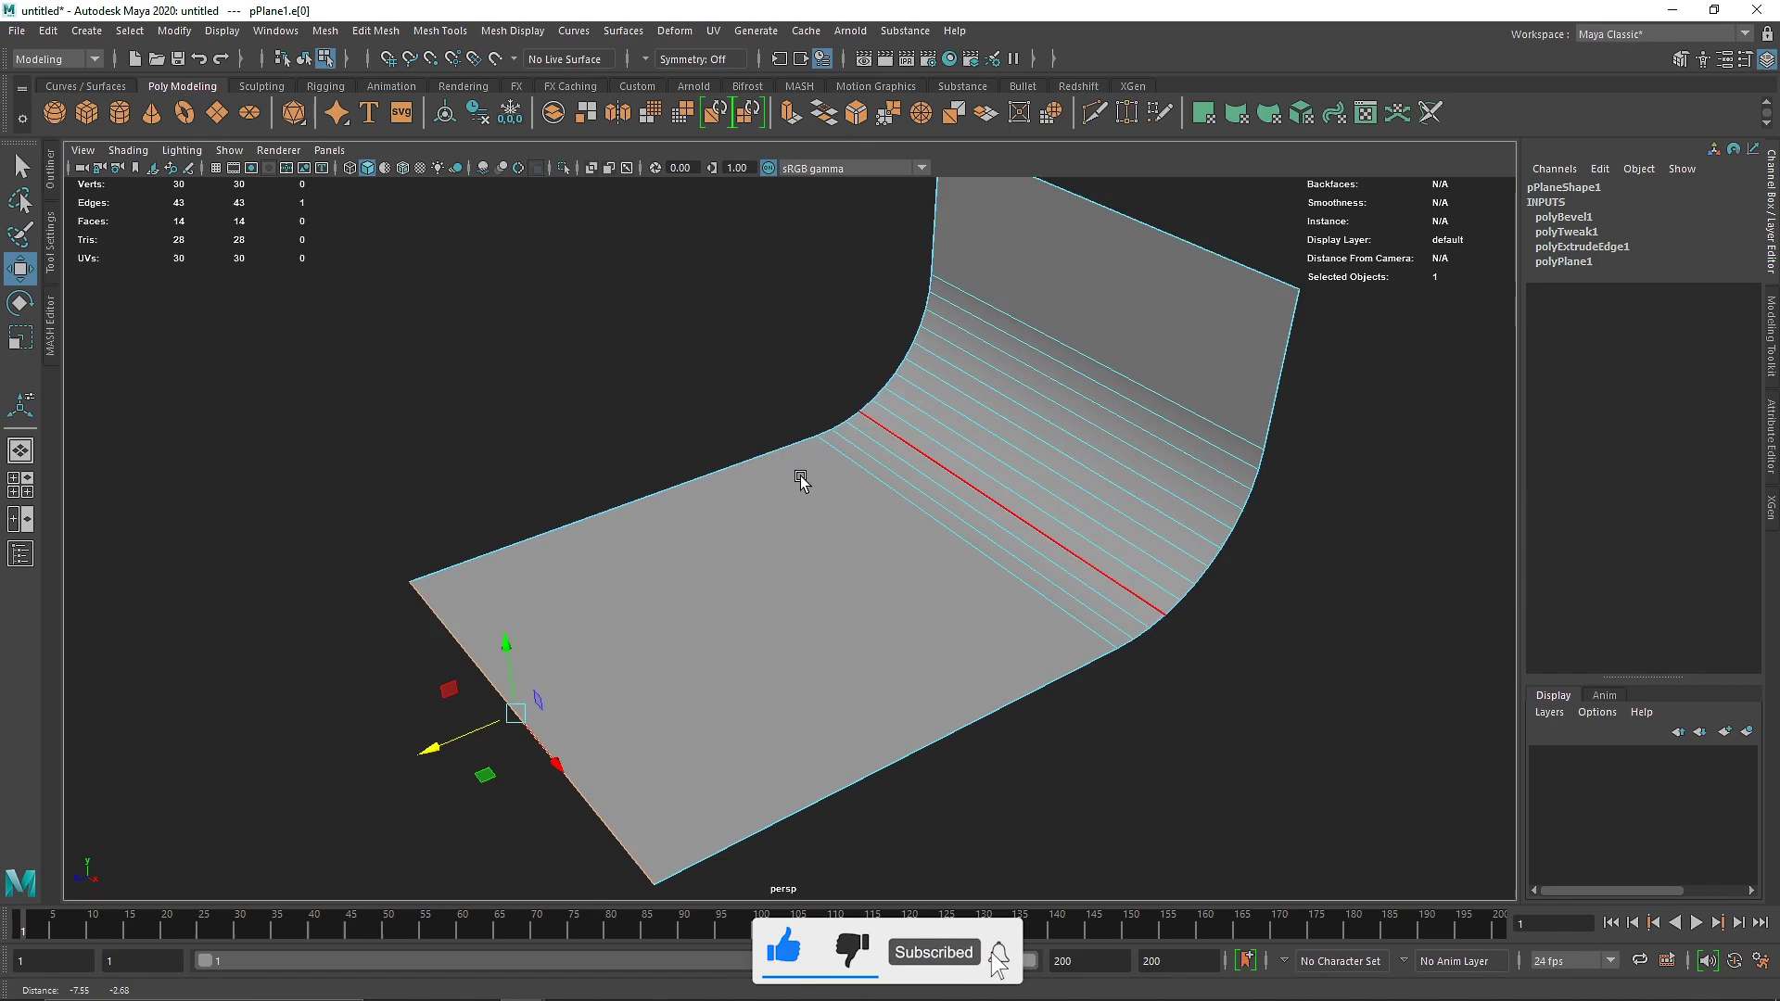
left_click(965, 318)
left_click_drag(987, 256, 990, 193)
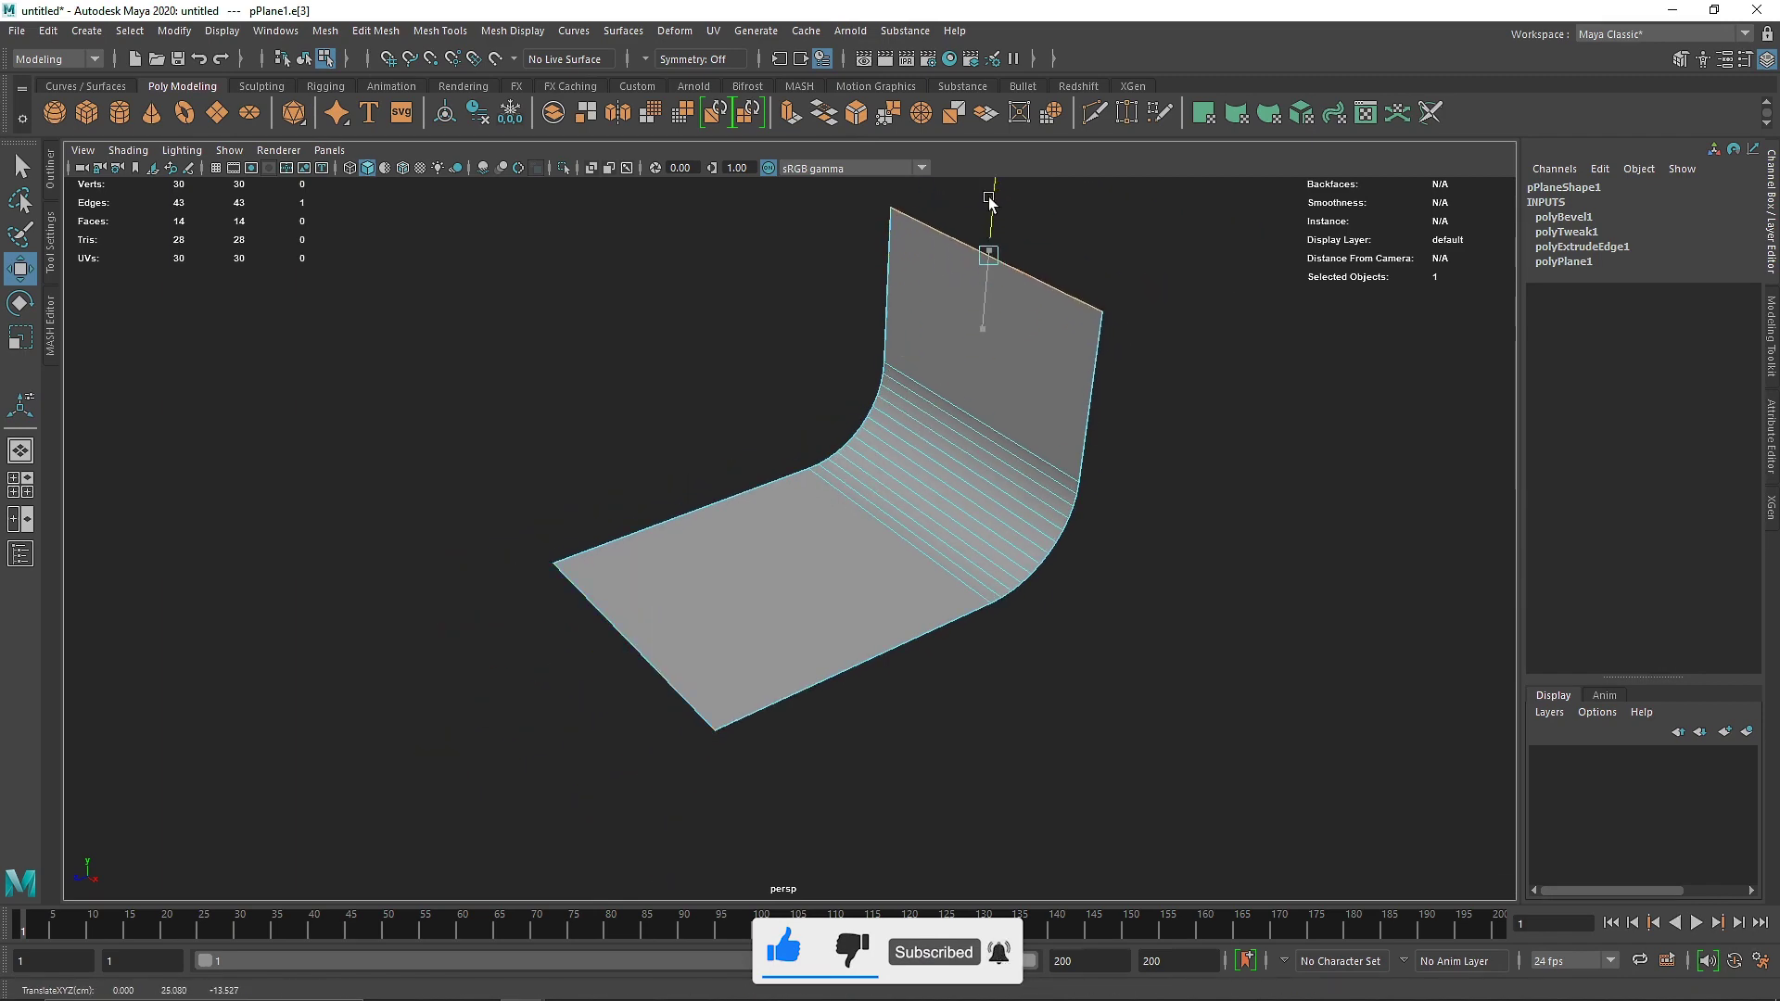
Widen the whole backdrop along X to a scale of about 41.1 and turn on its smooth mesh preview
right_click_drag(934, 406, 1043, 341)
left_click_drag(741, 529, 967, 556, "alt")
key("r")
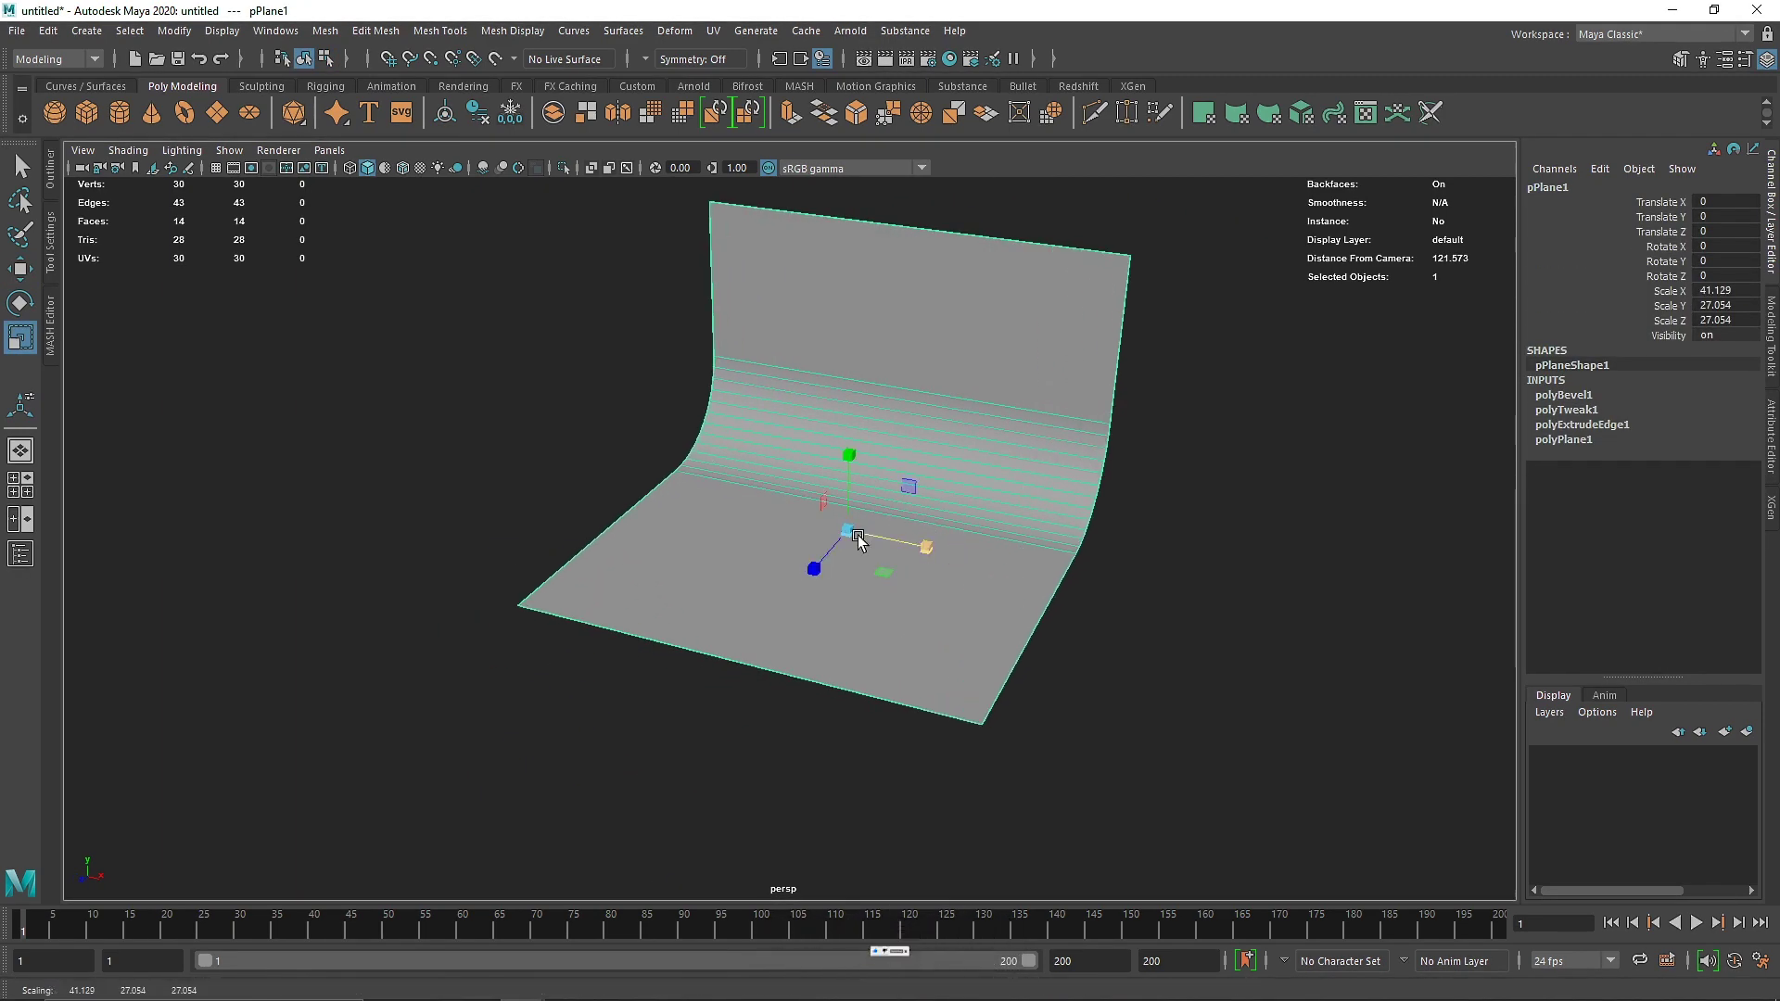
left_click_drag(859, 534, 913, 534, "alt")
left_click(409, 469)
left_click(740, 302)
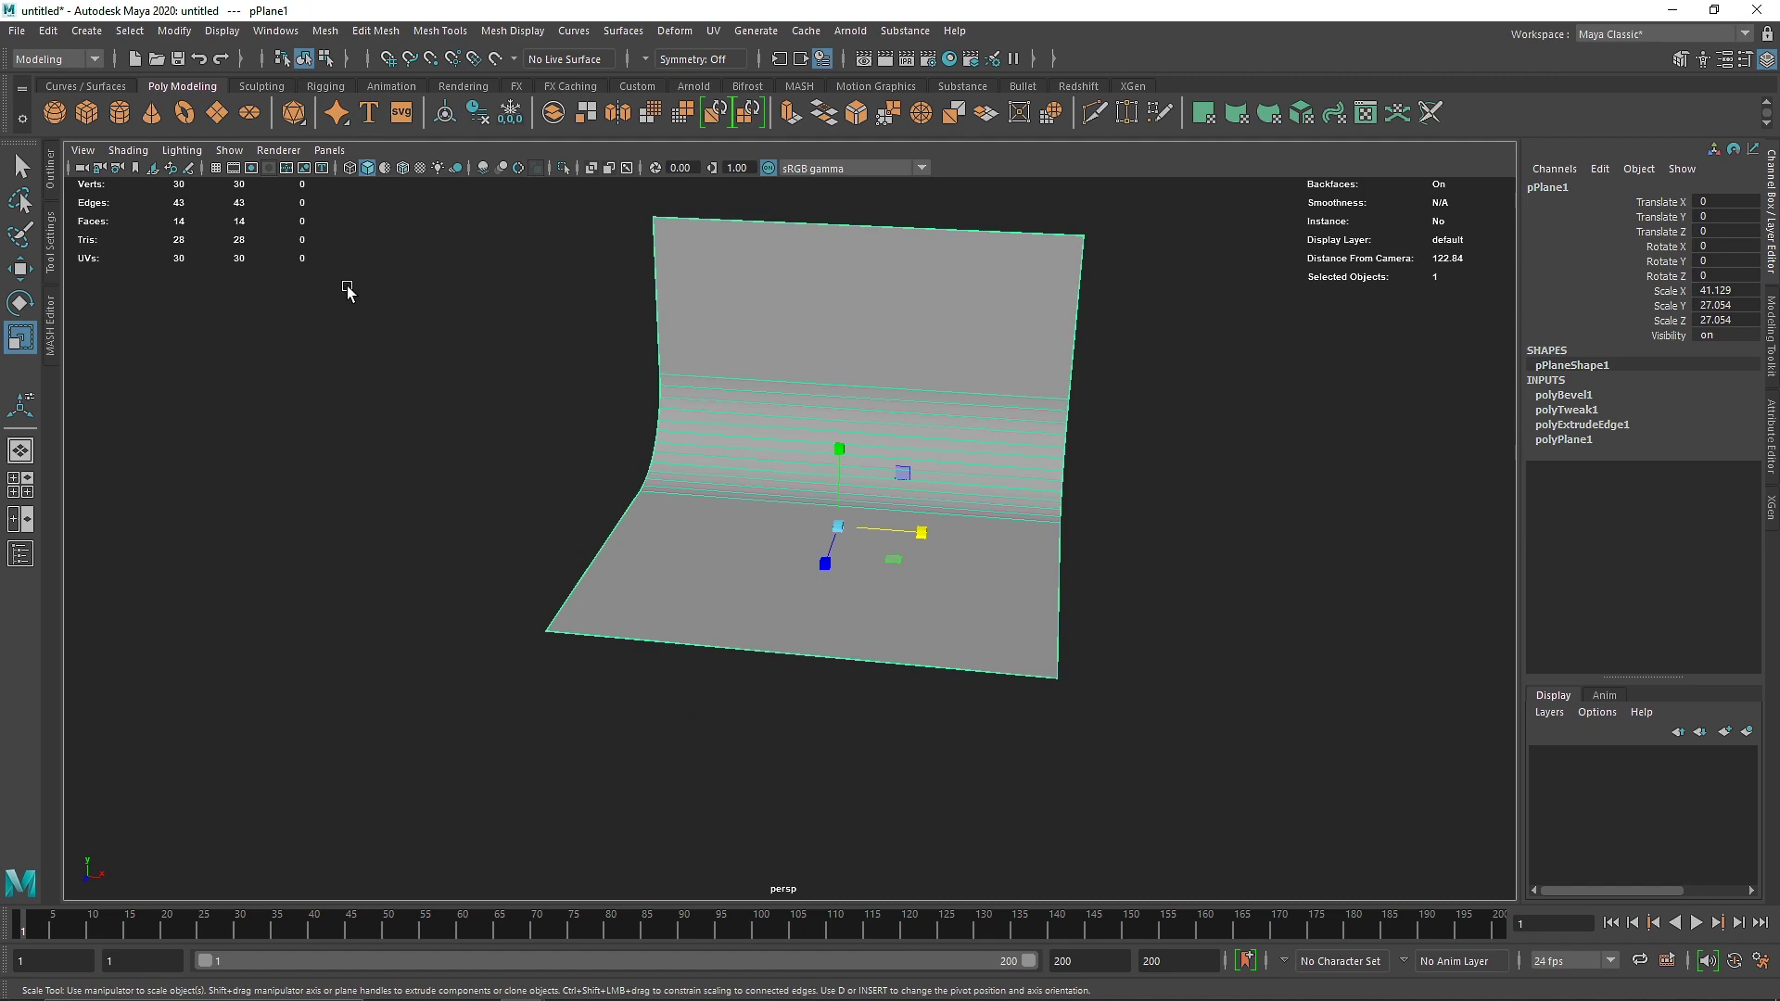
key("3")
left_click(256, 329)
Create a polygon sphere and move it forward above the backdrop floor, to about Y 3.53 and Z 8.31
left_click(55, 113)
left_click_drag(964, 445, 858, 451, "alt")
key("w")
left_click_drag(805, 533, 872, 547)
key("f")
left_click(1597, 394)
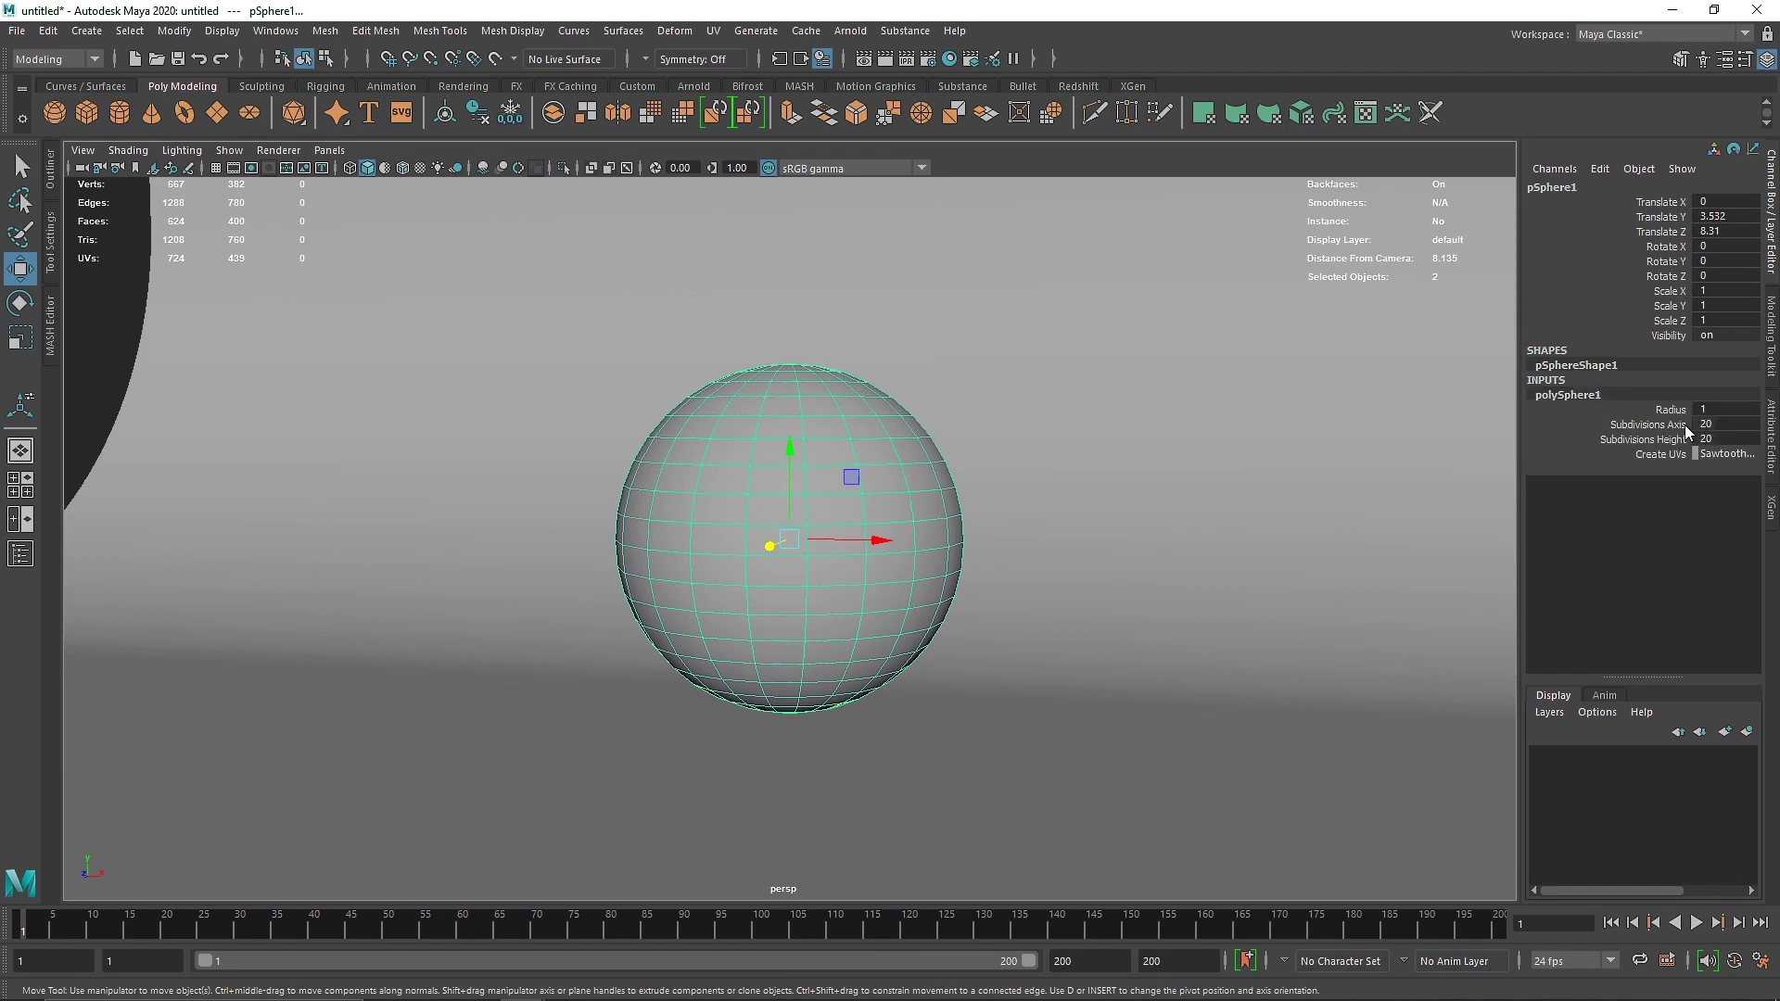
left_click(1440, 475)
left_click(974, 573)
Lower the sphere toward the floor to about Y 2.1, using the orthographic views to check its placement
key("space")
key("space")
middle_click_drag(536, 419, 811, 469, "alt")
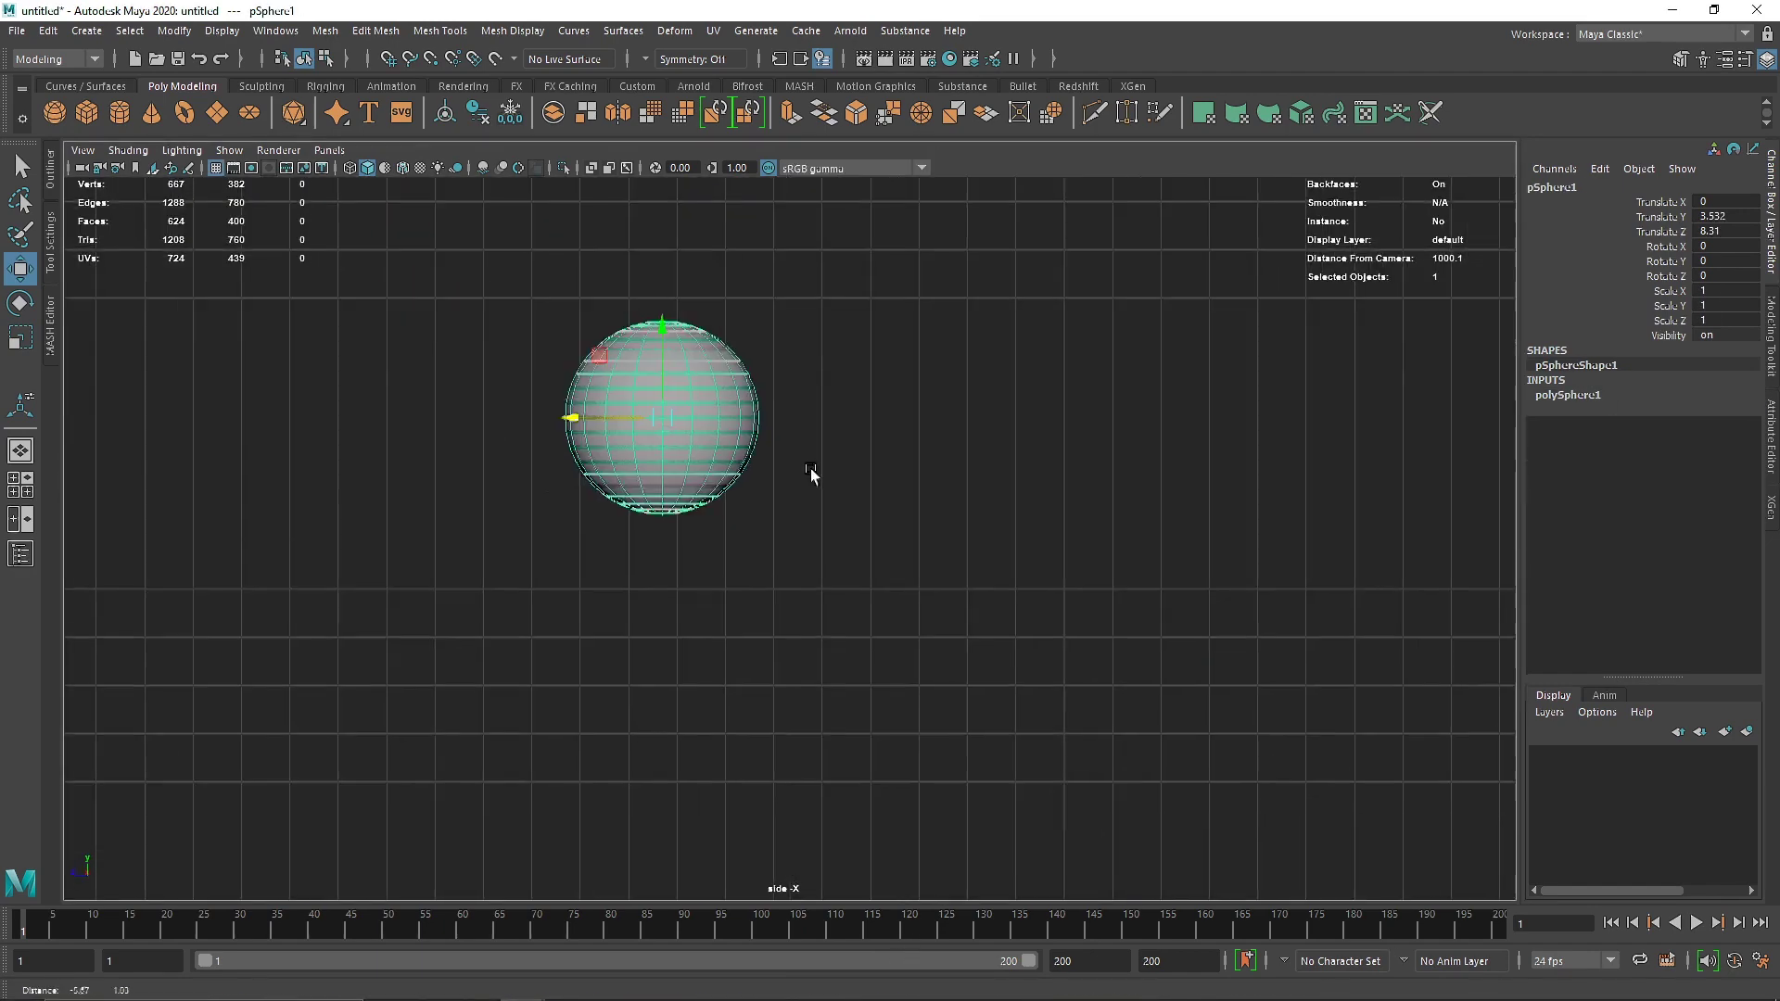
left_click_drag(806, 352, 803, 419)
key("space")
key("space")
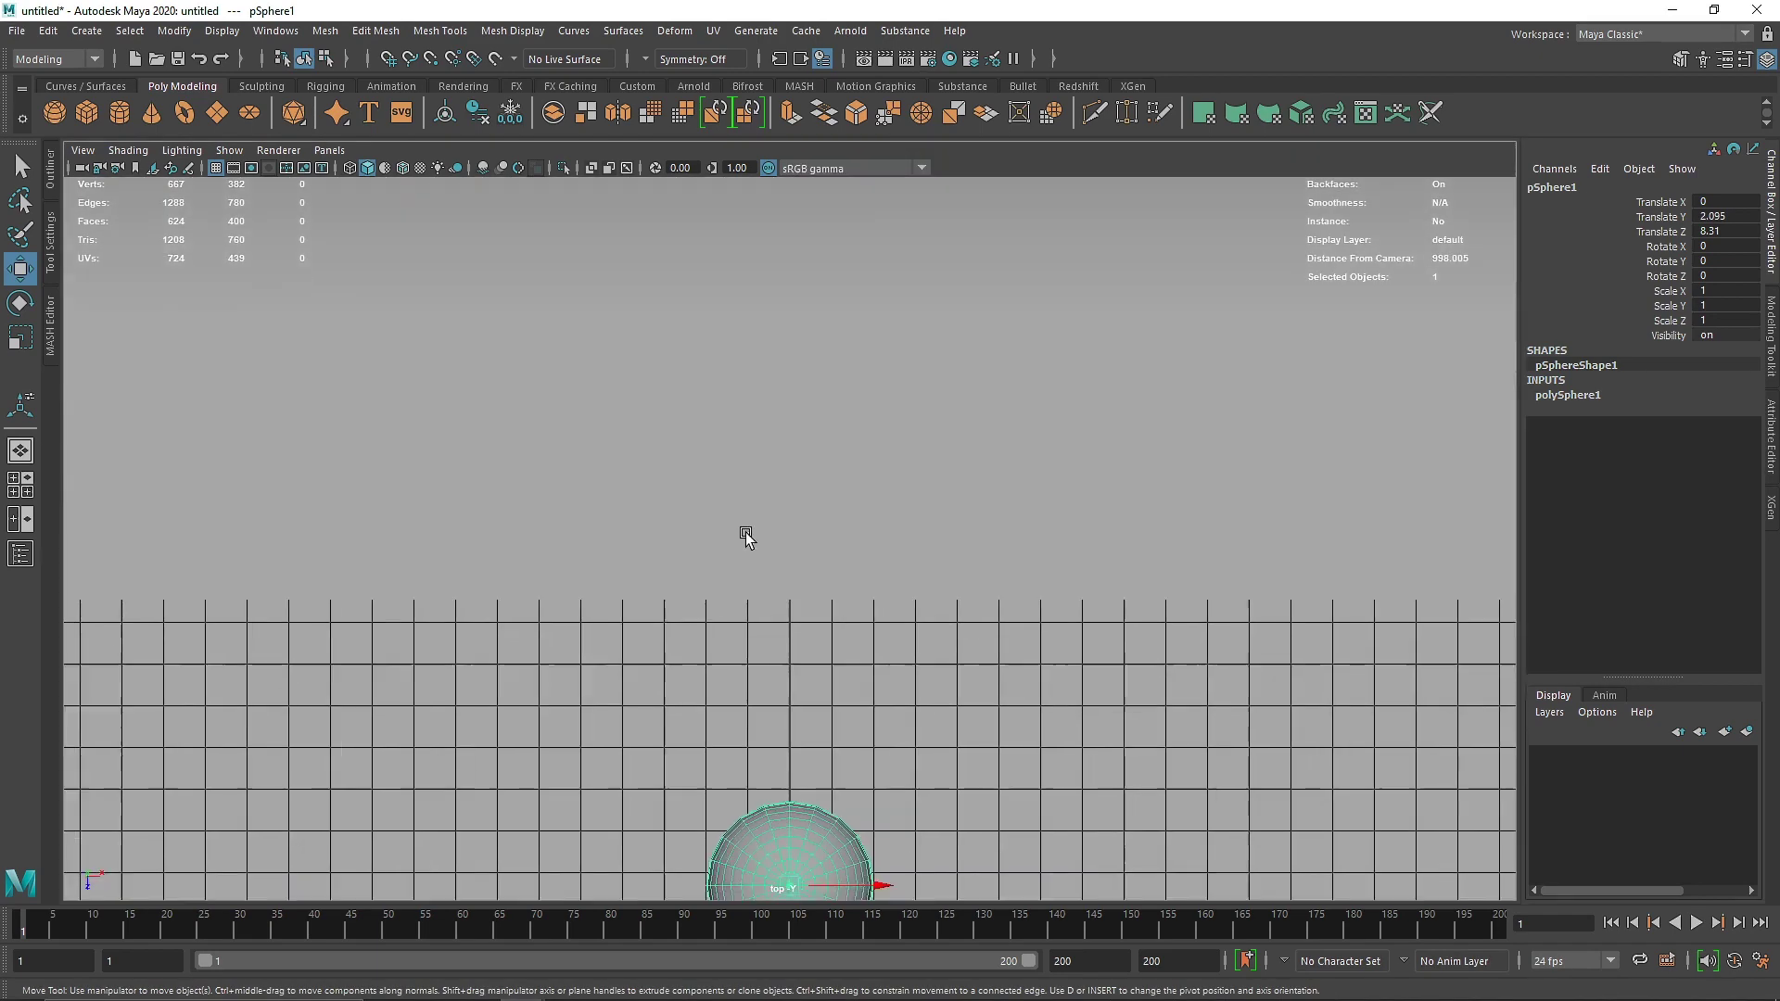
scroll(745, 533, "down", 1)
middle_click_drag(846, 681, 847, 576, "alt")
key("space")
key("space")
scroll(1006, 572, "down", 6)
middle_click_drag(948, 597, 972, 489, "alt")
Create a camera, move it in front of the sphere to about Y 3.33 and Z 35.8, and look through it
left_click(87, 31)
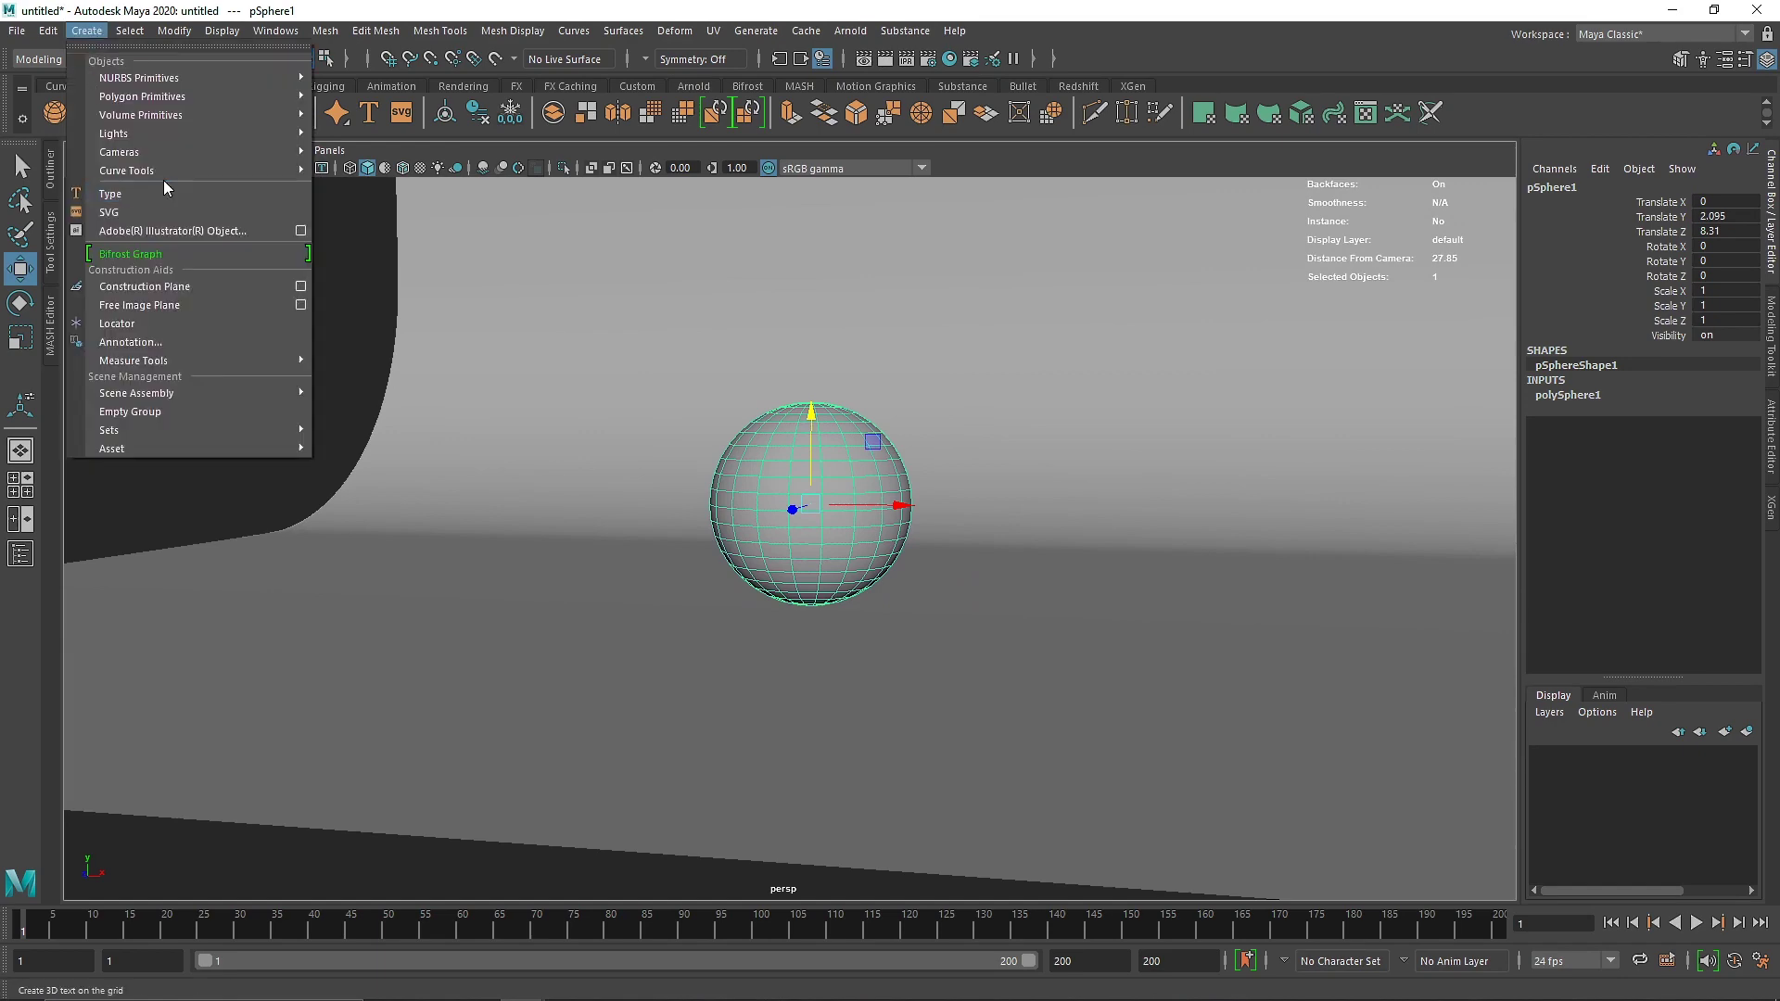
mouse_move(167, 152)
left_click(408, 164)
scroll(835, 523, "down", 5)
left_click_drag(1027, 519, 834, 562, "alt")
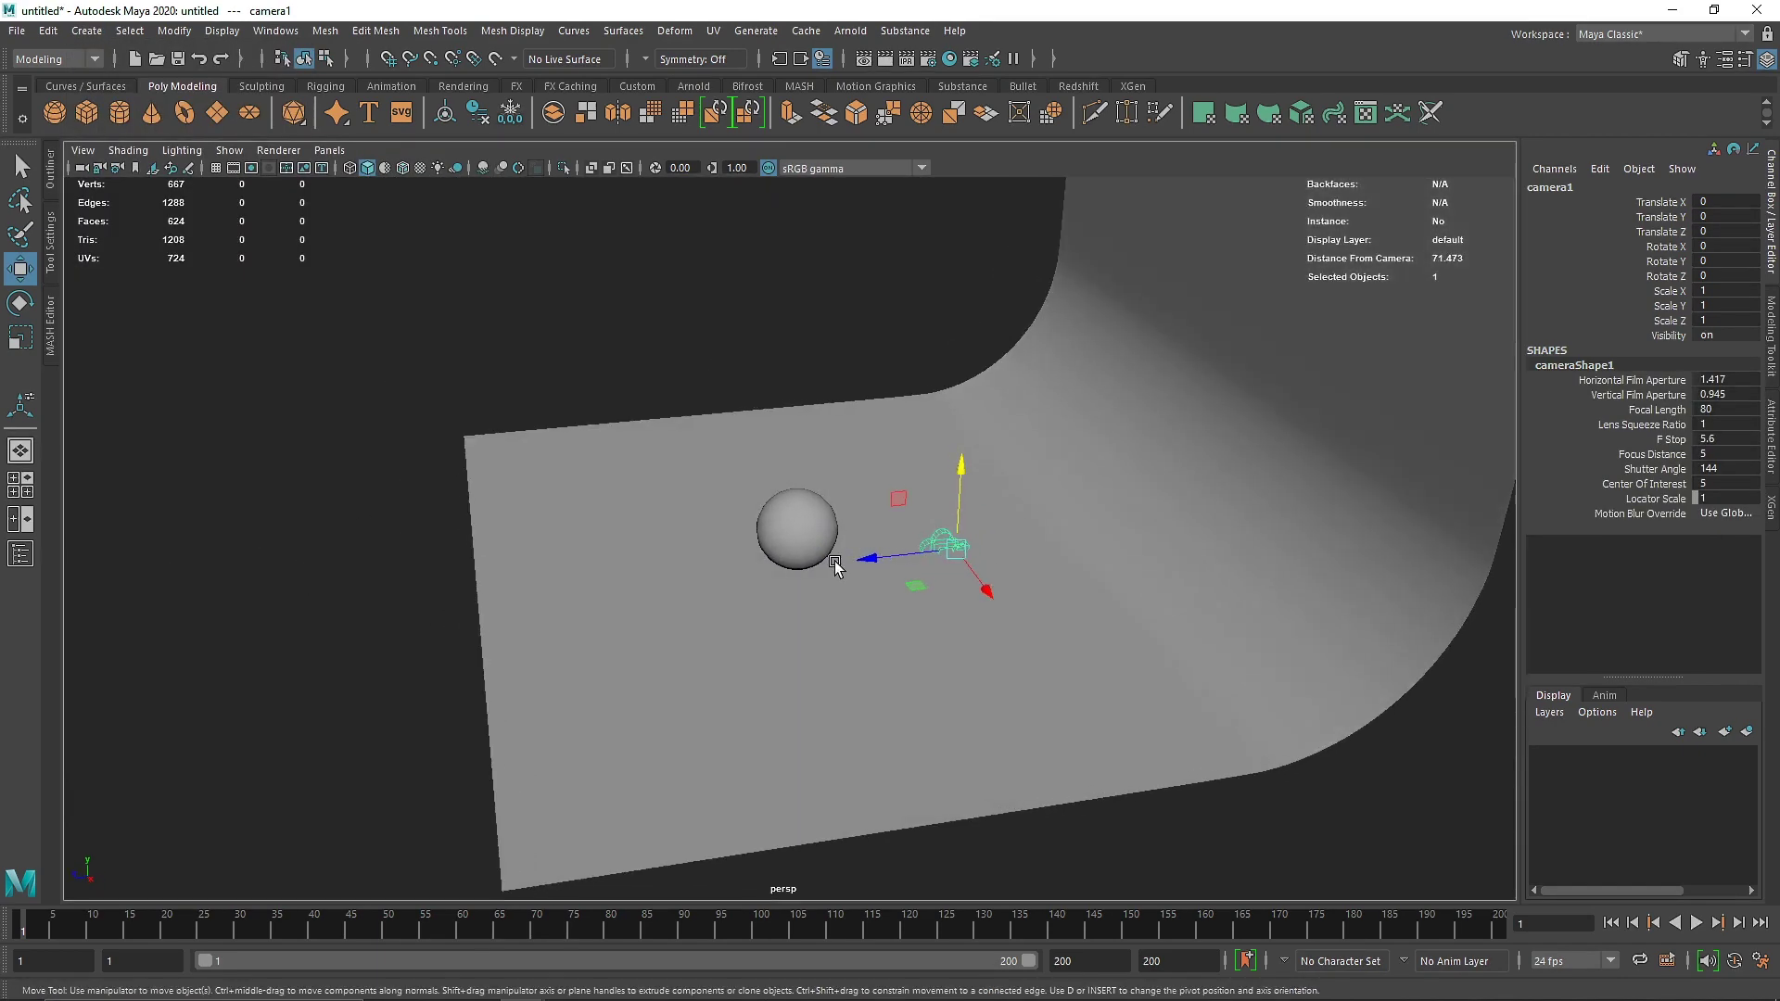
middle_click_drag(836, 568, 216, 492)
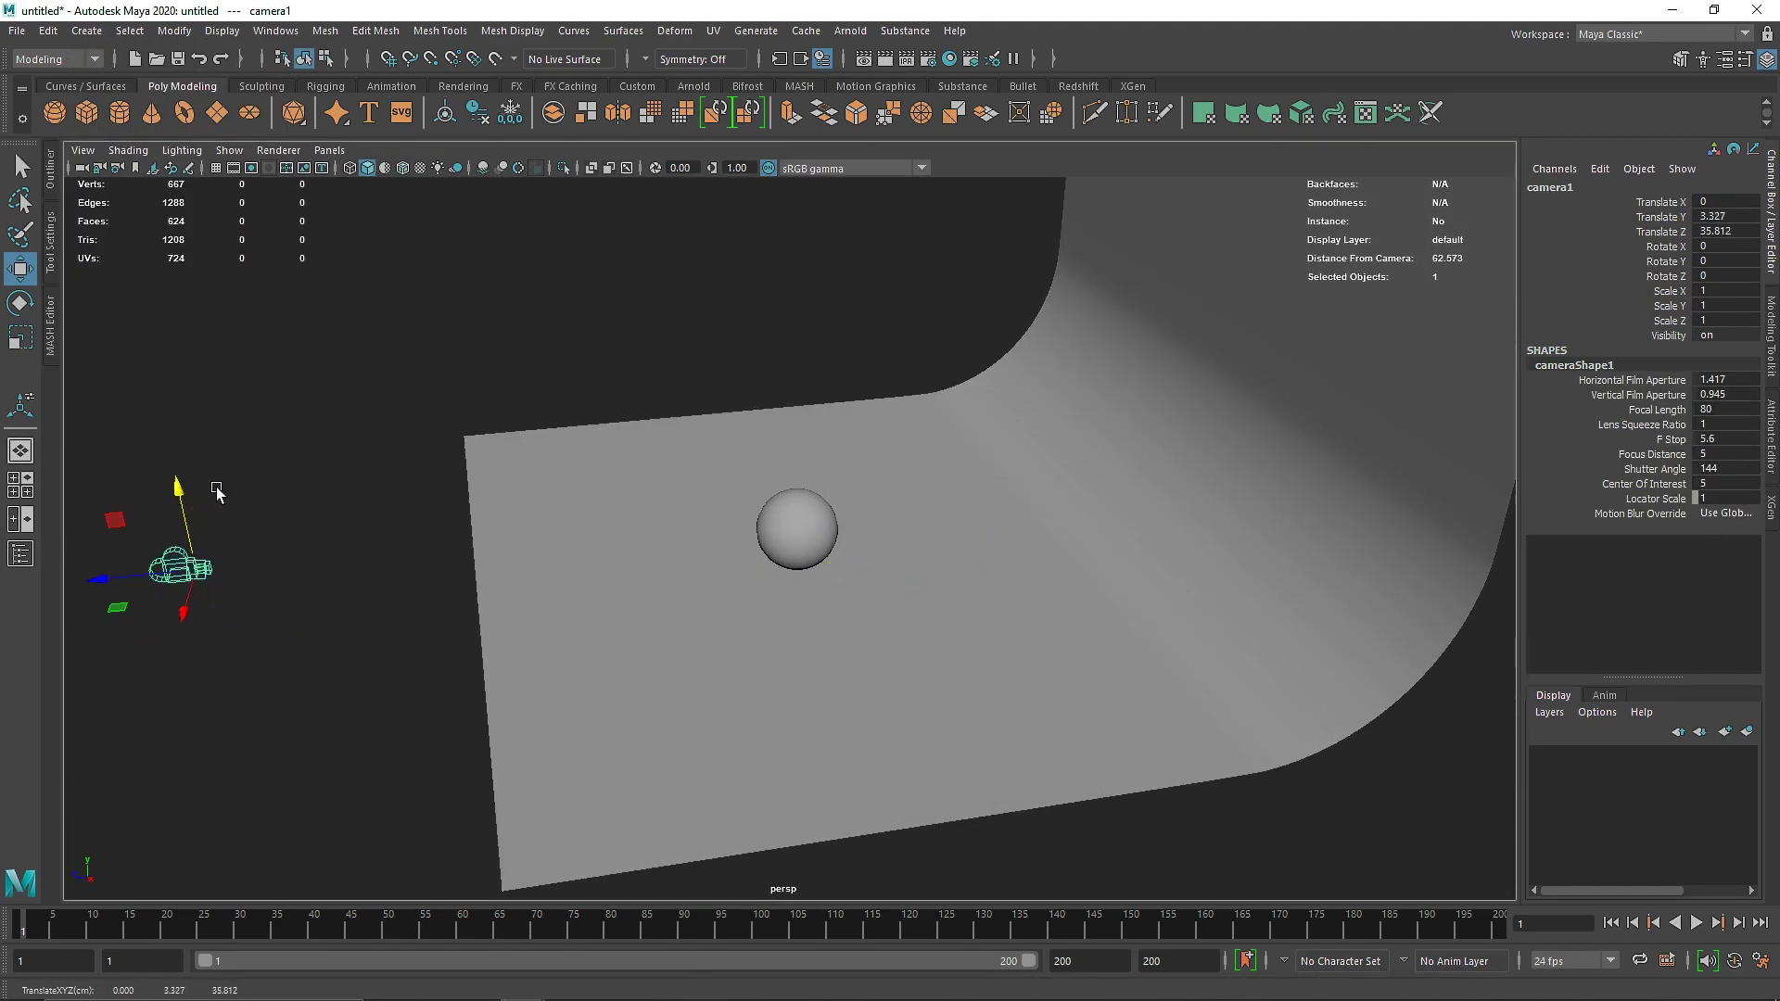
left_click(329, 149)
mouse_move(459, 172)
left_click(566, 168)
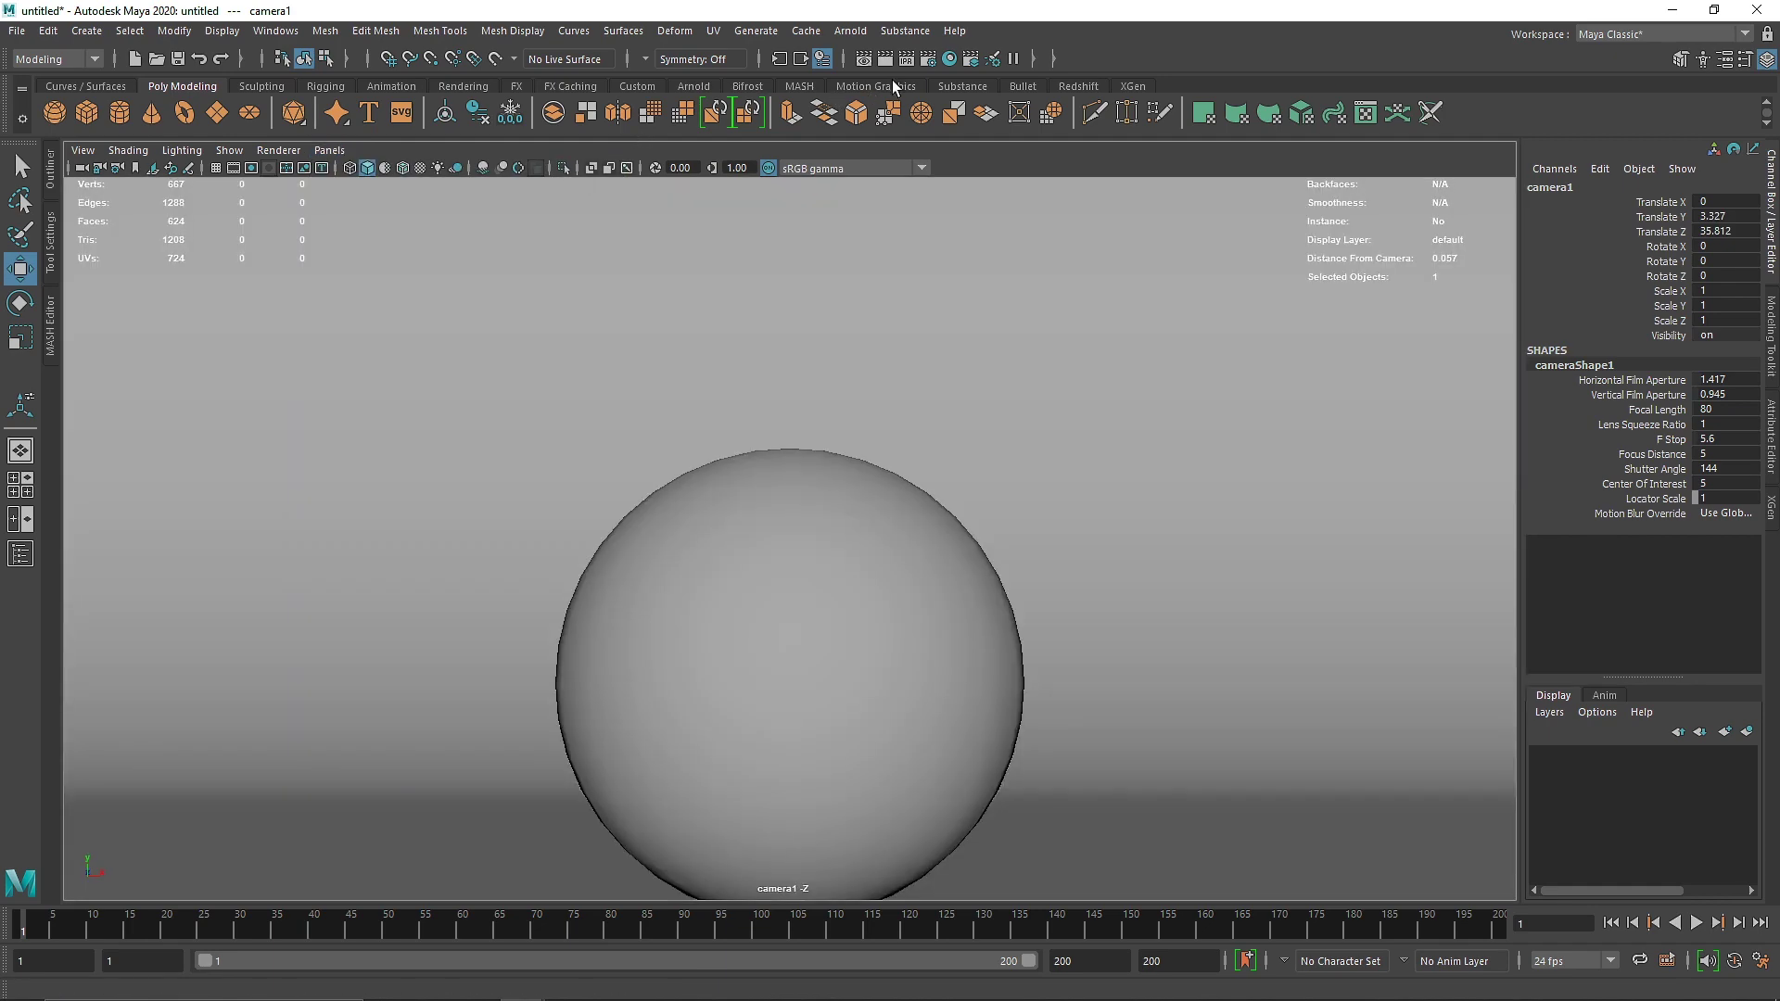
Set the render image size to the 1024 x 1024 preset and show the resolution gate in the camera view
left_click(929, 59)
scroll(1213, 659, "down", 5)
left_click(1276, 621)
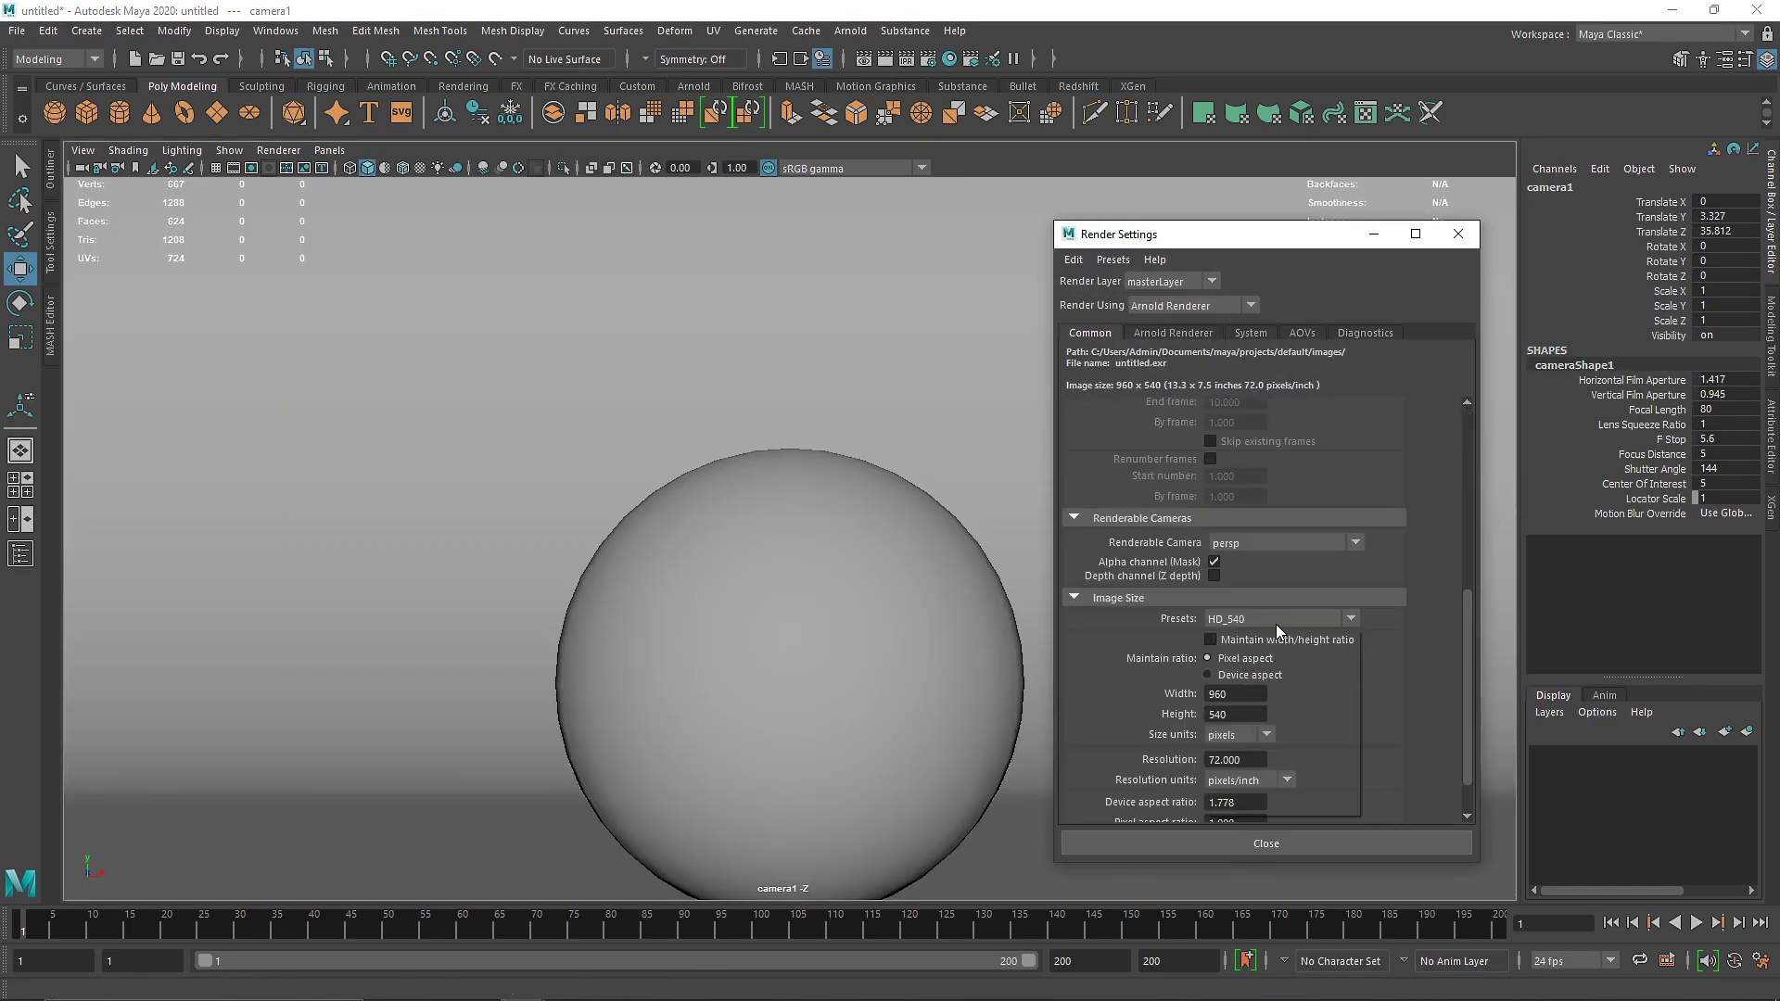
left_click(1265, 658)
left_click(1458, 234)
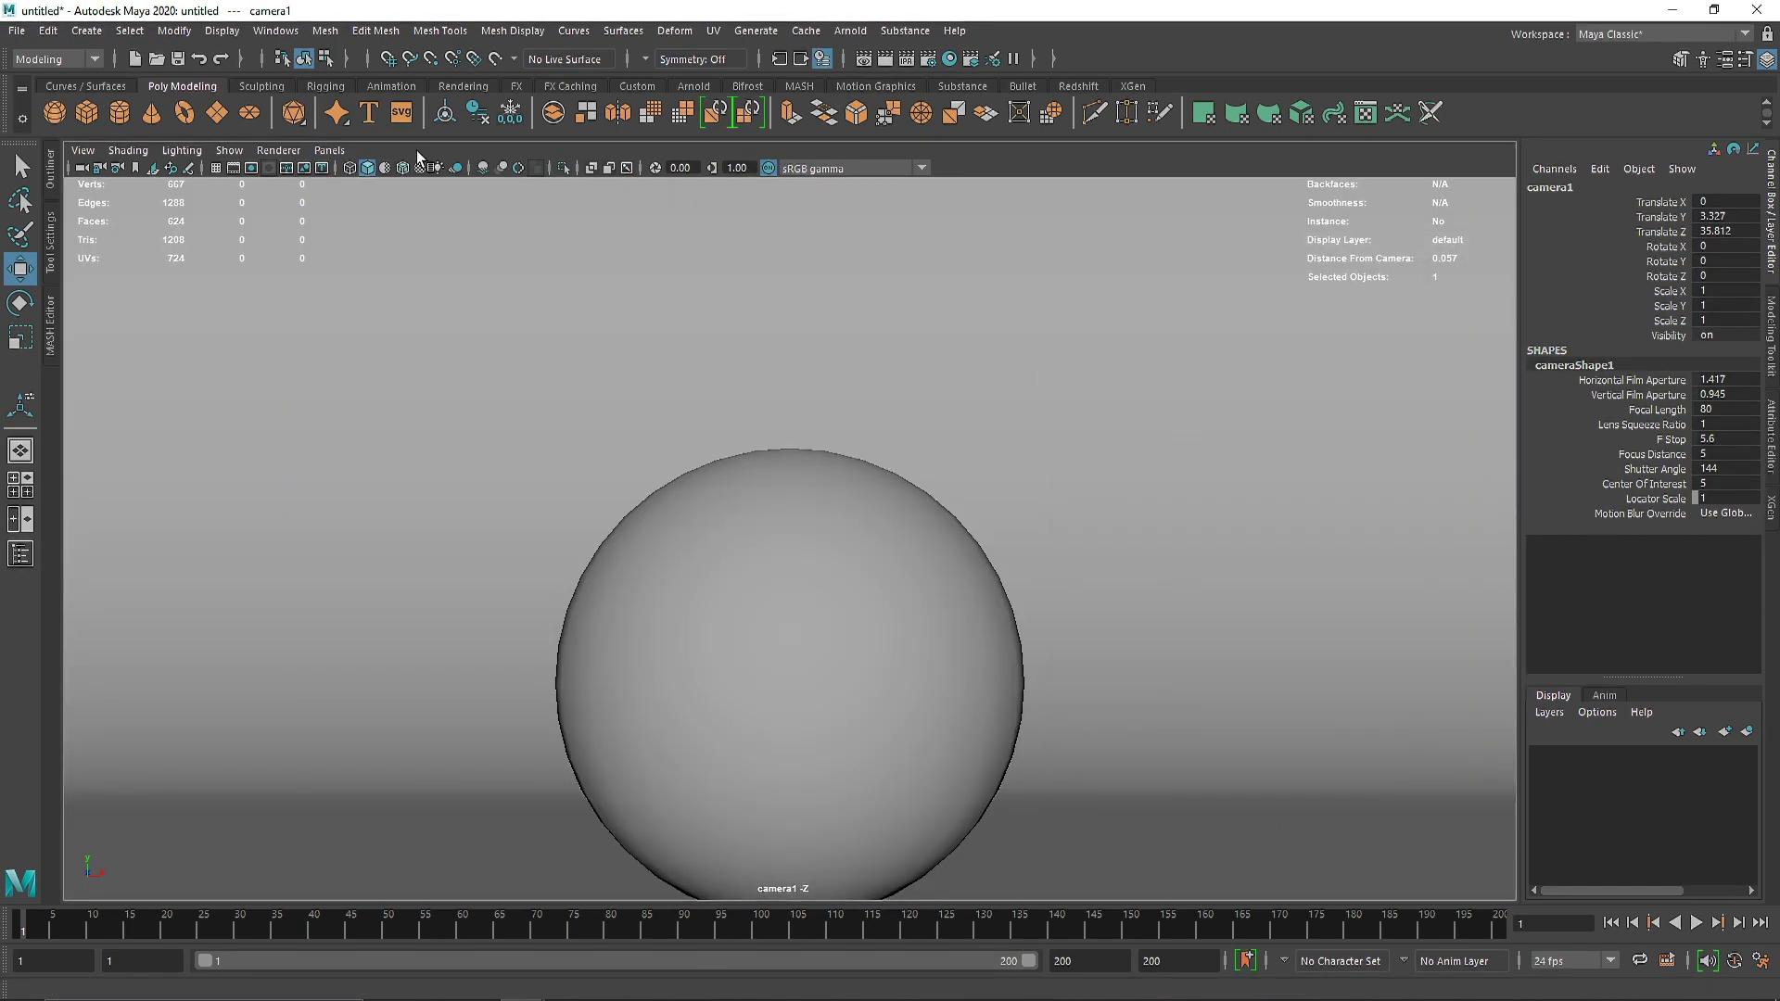
left_click(250, 169)
Set the camera's Translate Y to 2 and Translate Z to 31, and lock the camera
type("2")
left_click(1689, 233)
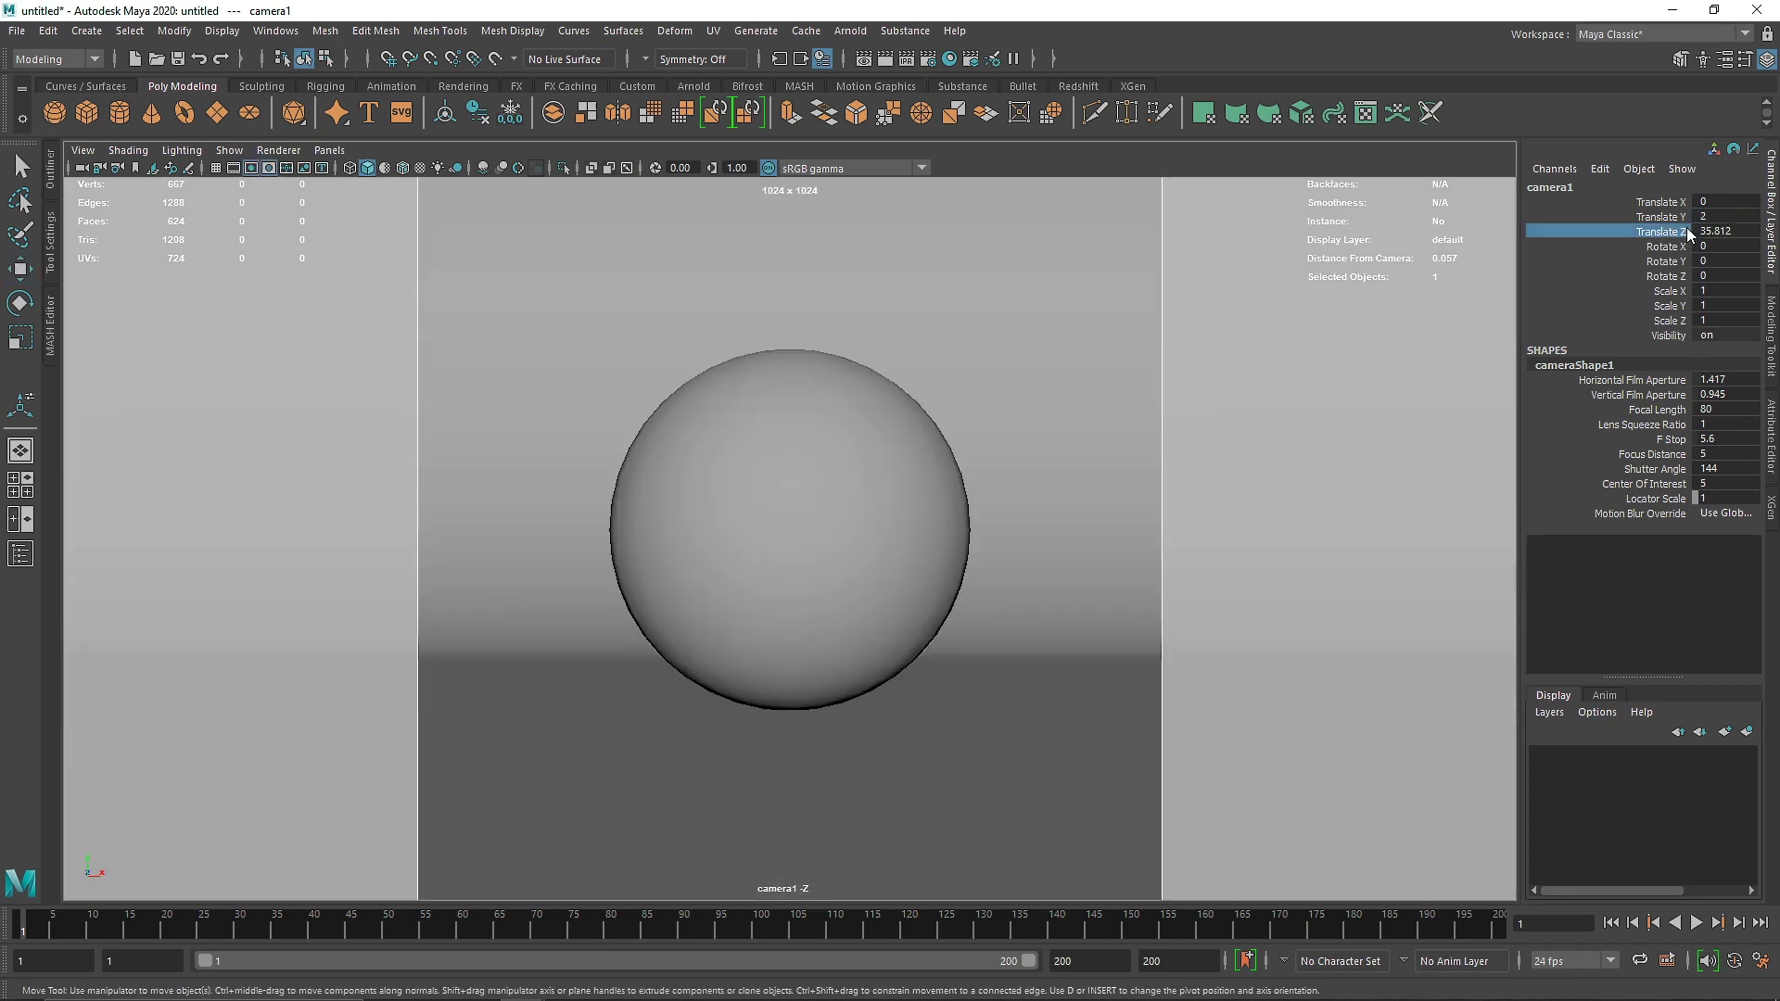
type("32")
key("Return")
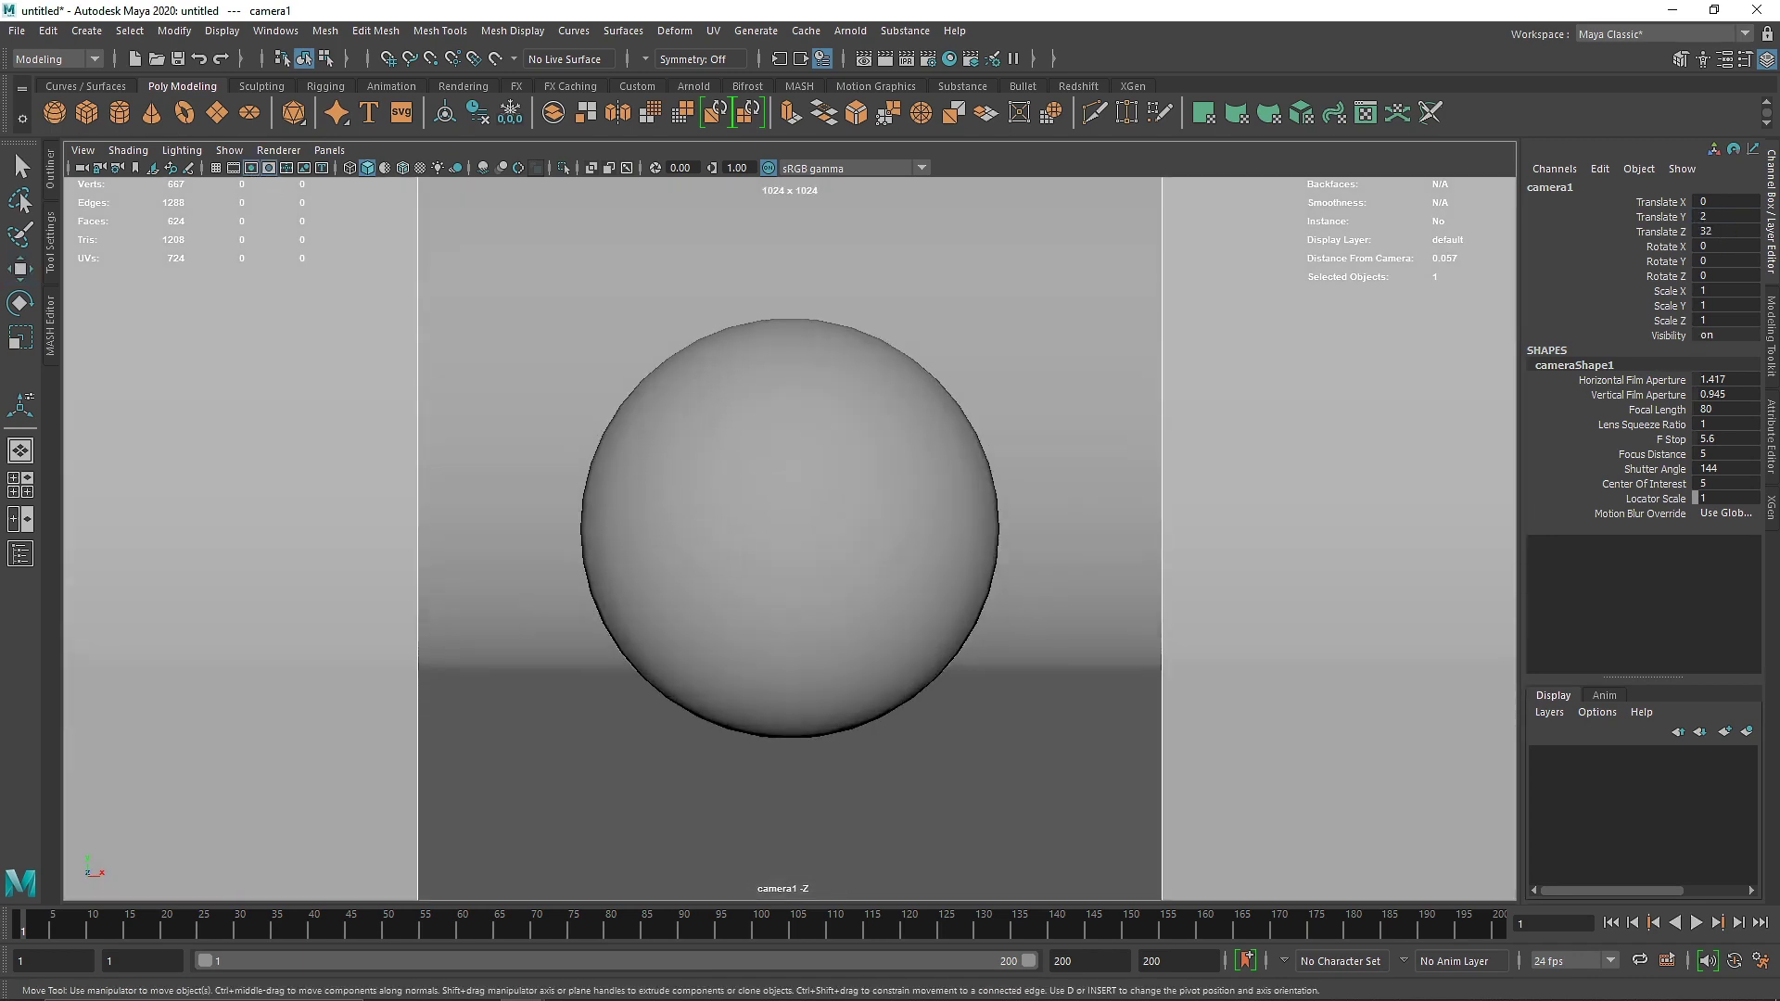
type("31")
key("Return")
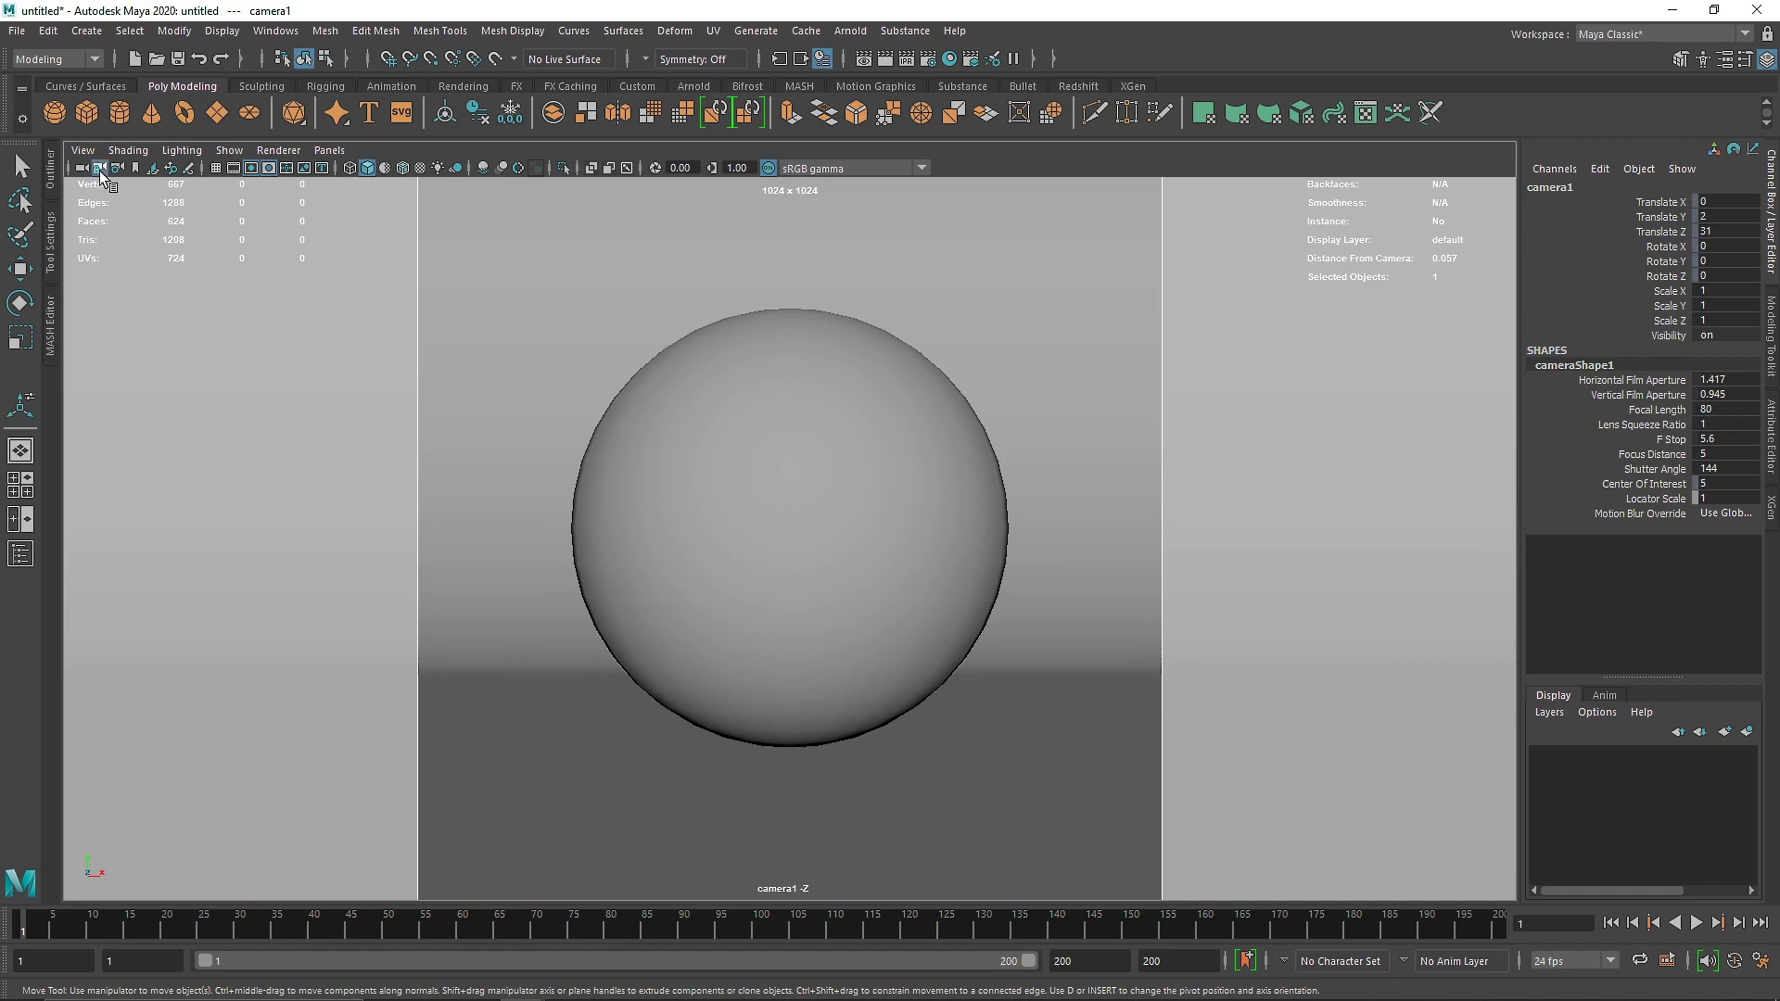
left_click(1772, 453)
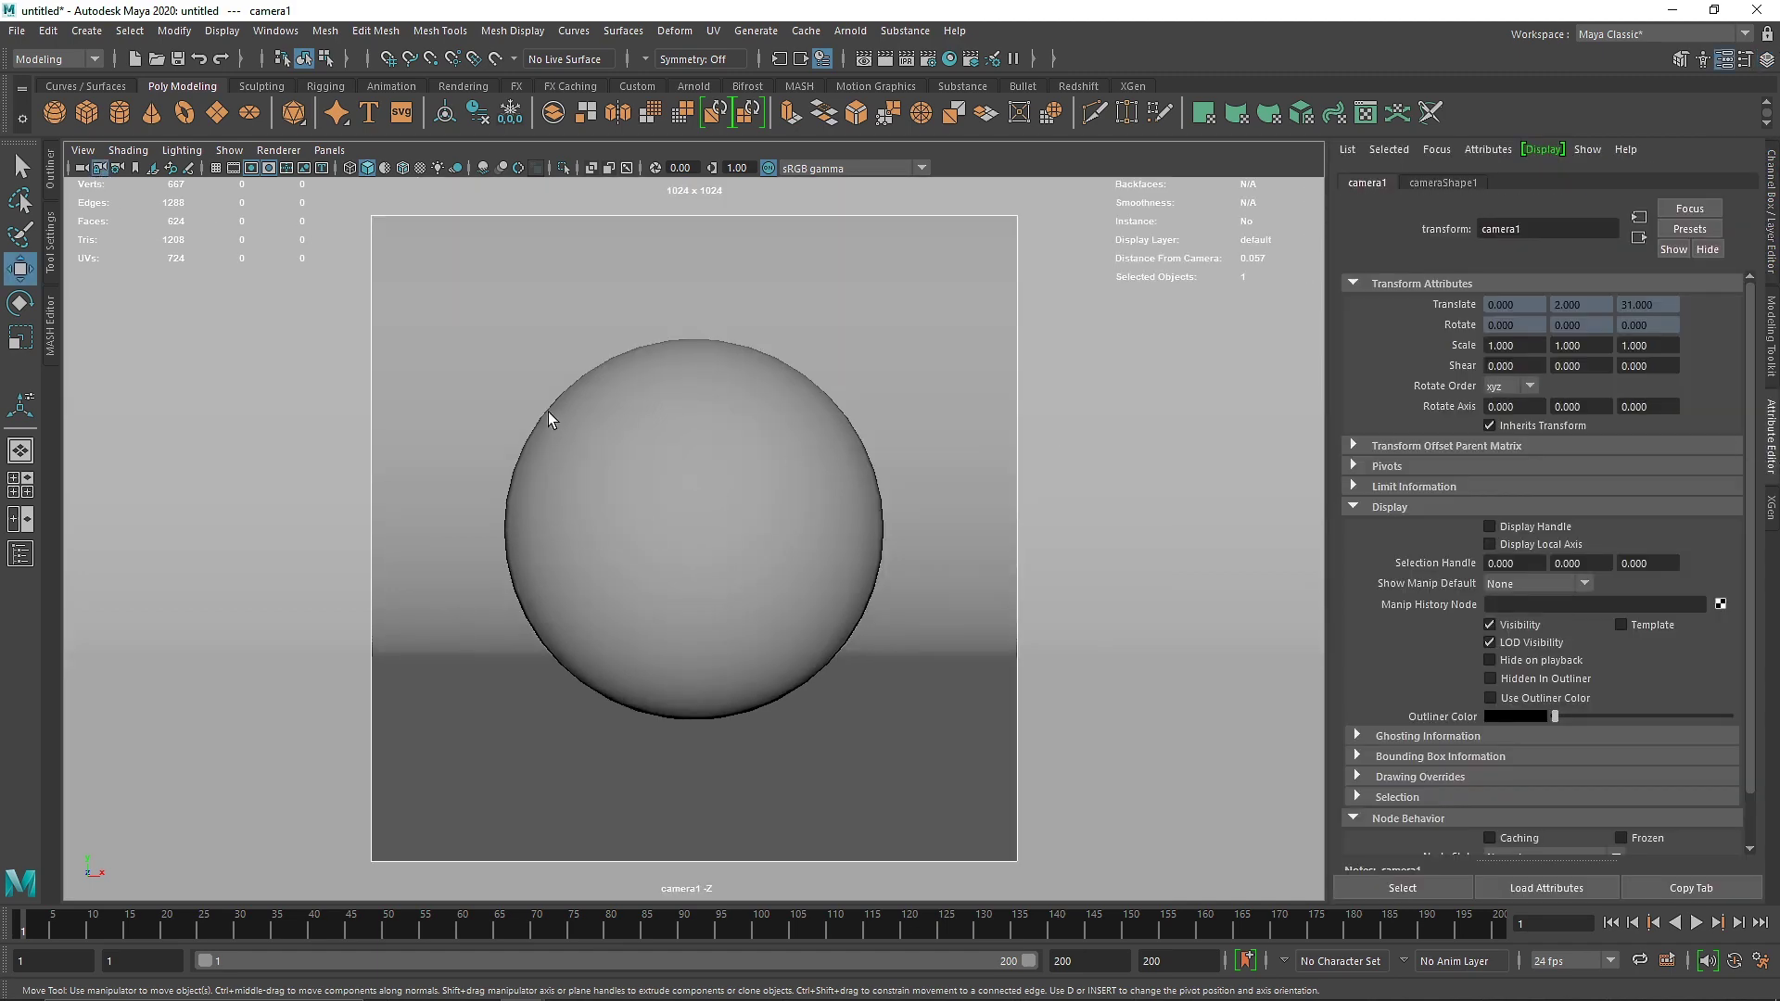
left_click(49, 157)
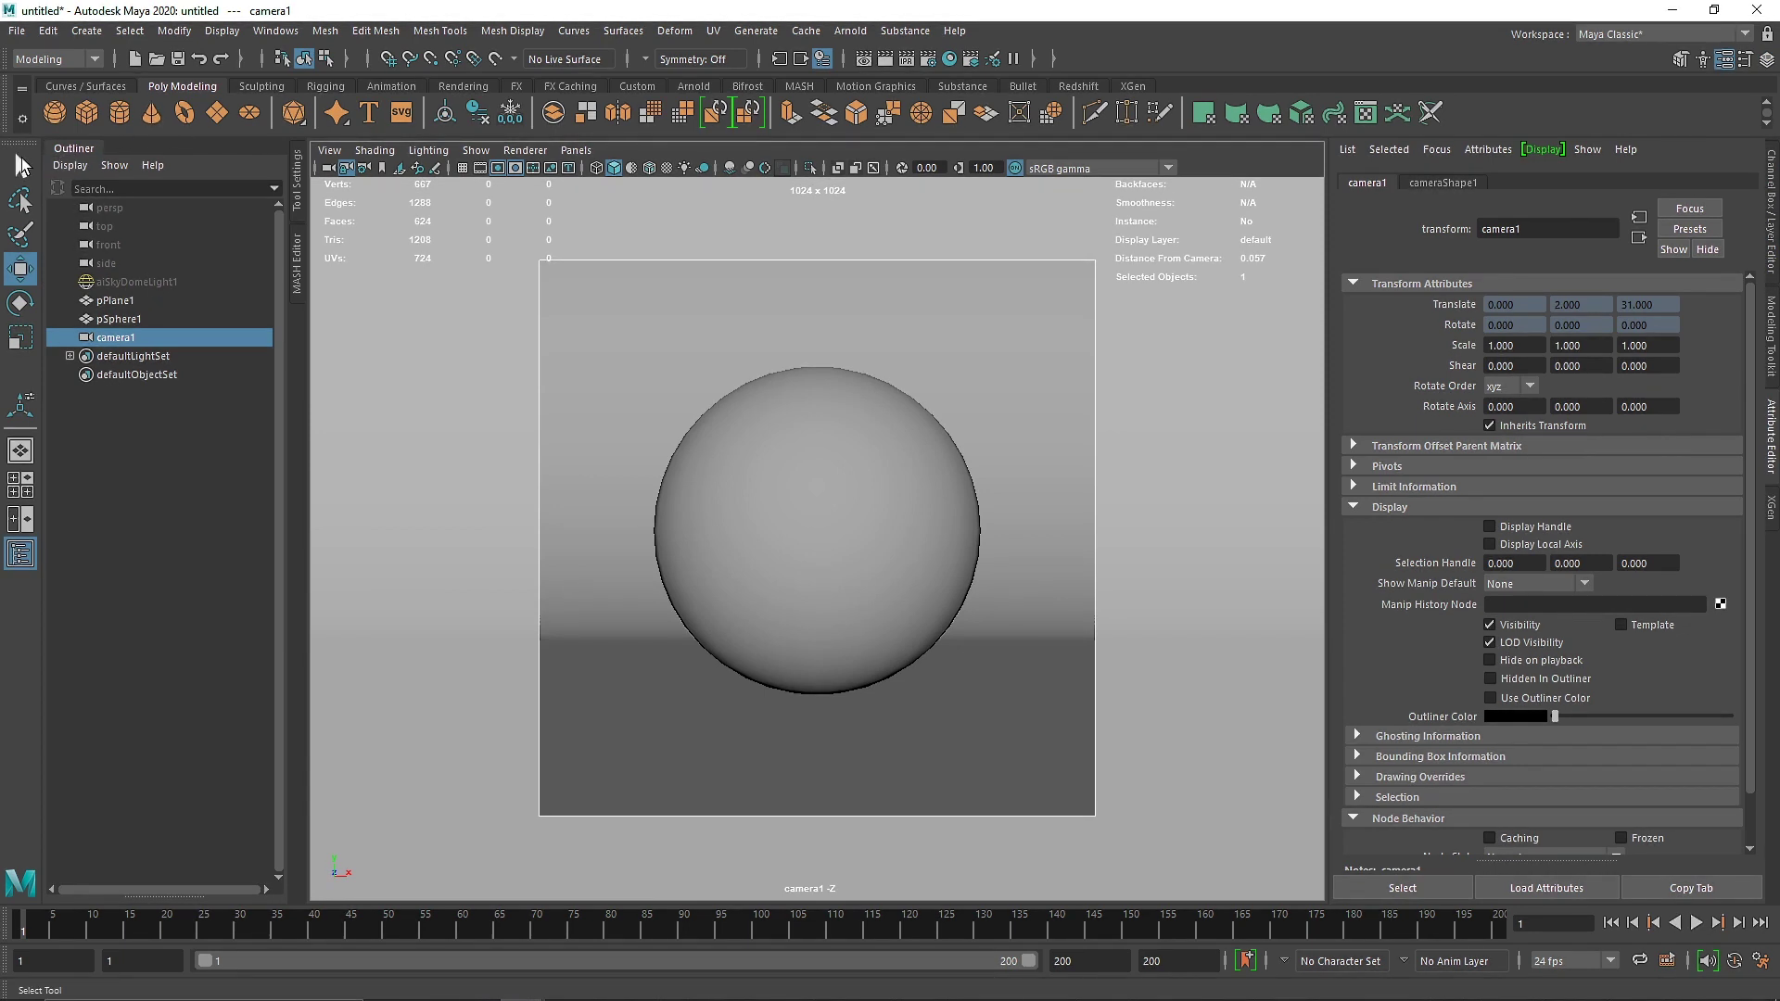
key("q")
left_click(89, 147)
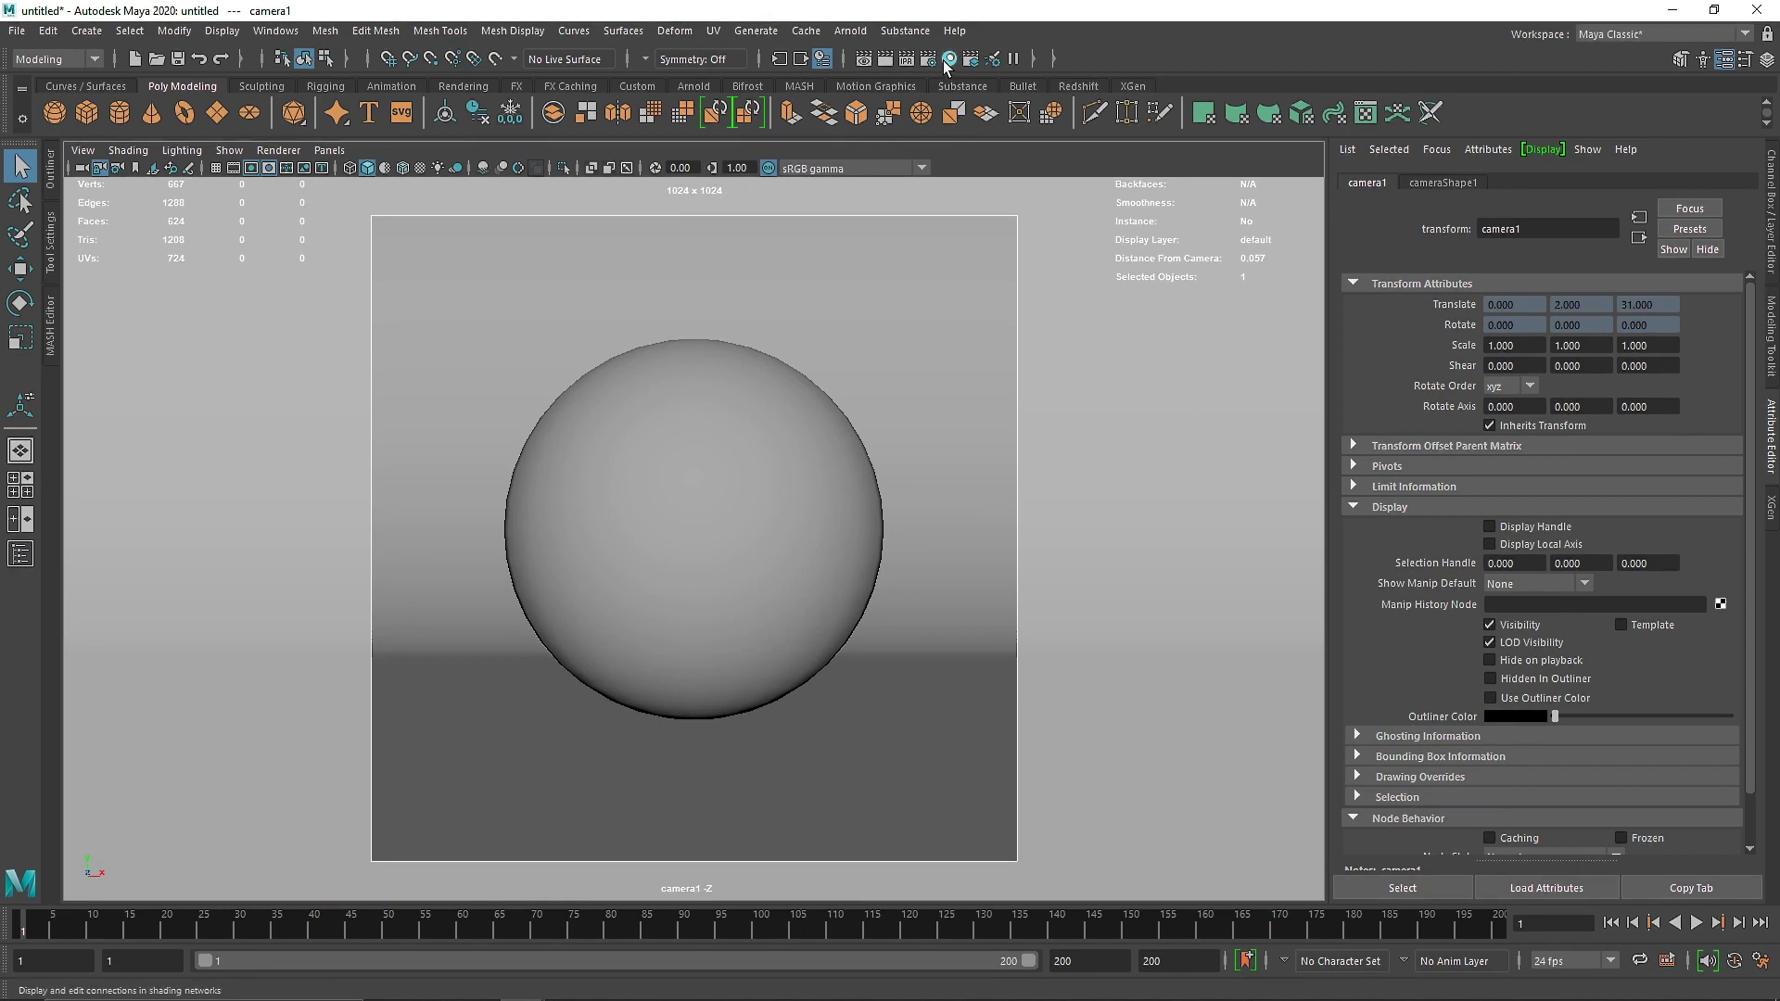
Assign a new aiStandardSurface material to the backdrop and name it BG
left_click(886, 354)
right_click_drag(898, 332, 927, 805)
left_click(783, 420)
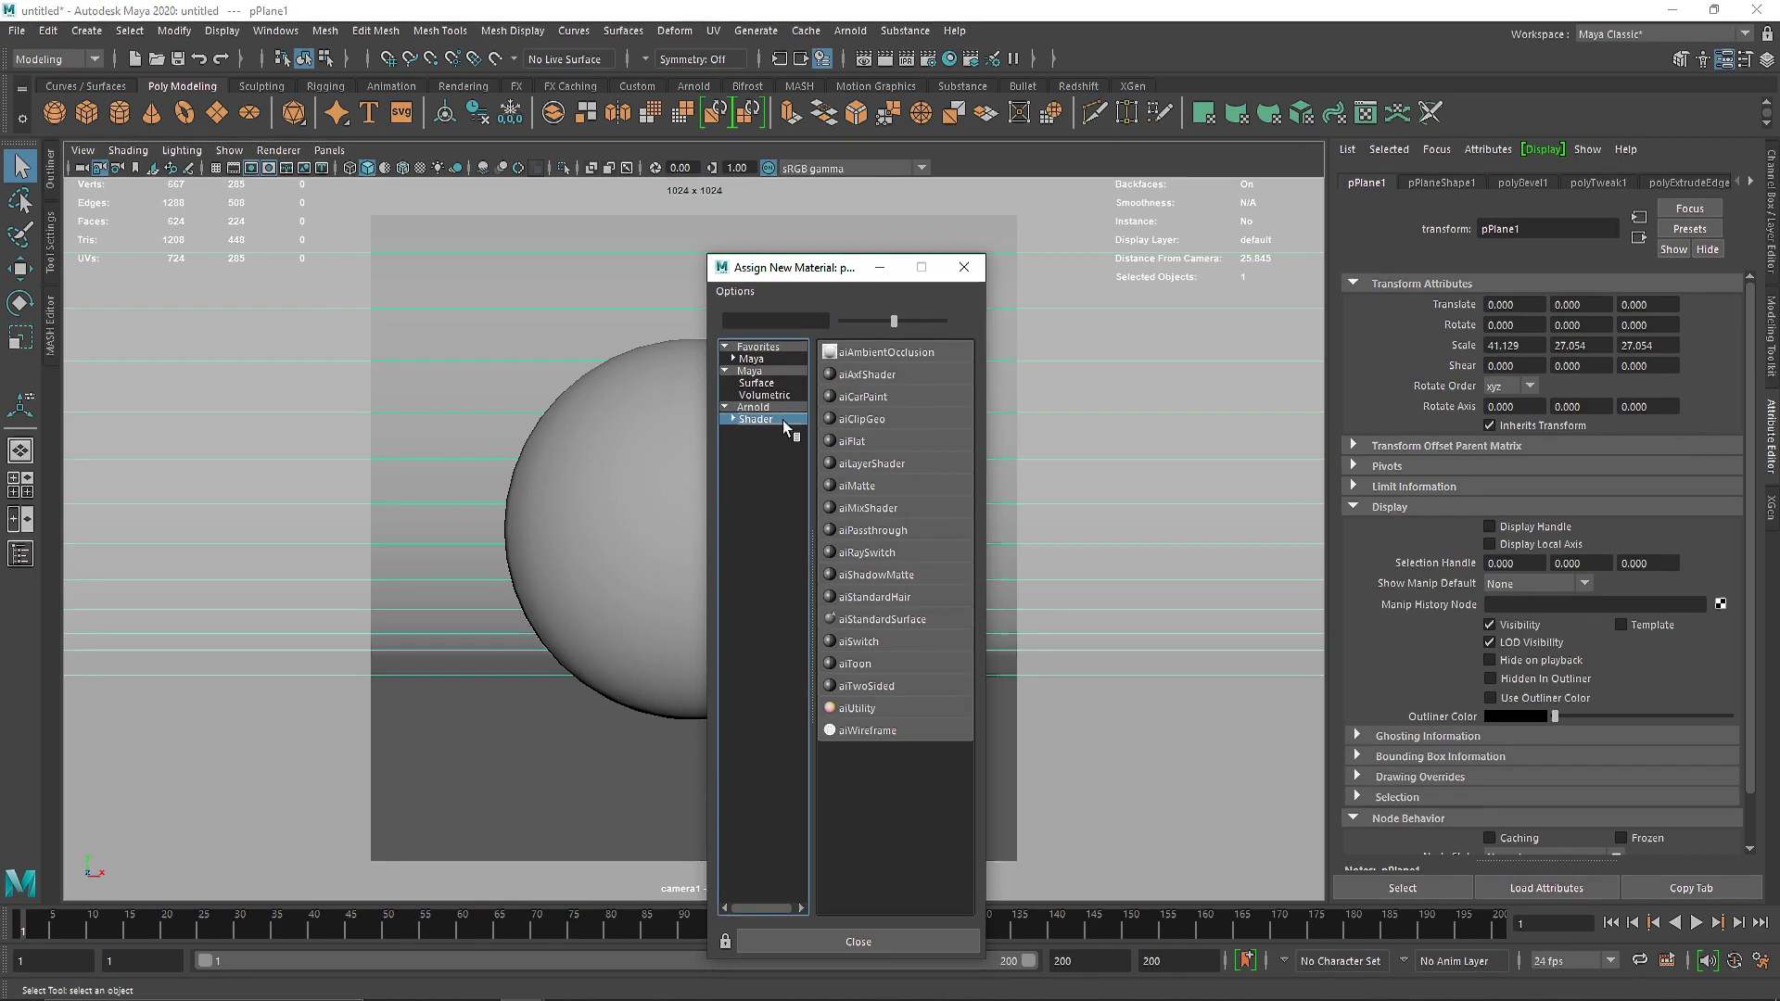
left_click(907, 607)
left_click_drag(1601, 220, 1413, 224)
type("BG")
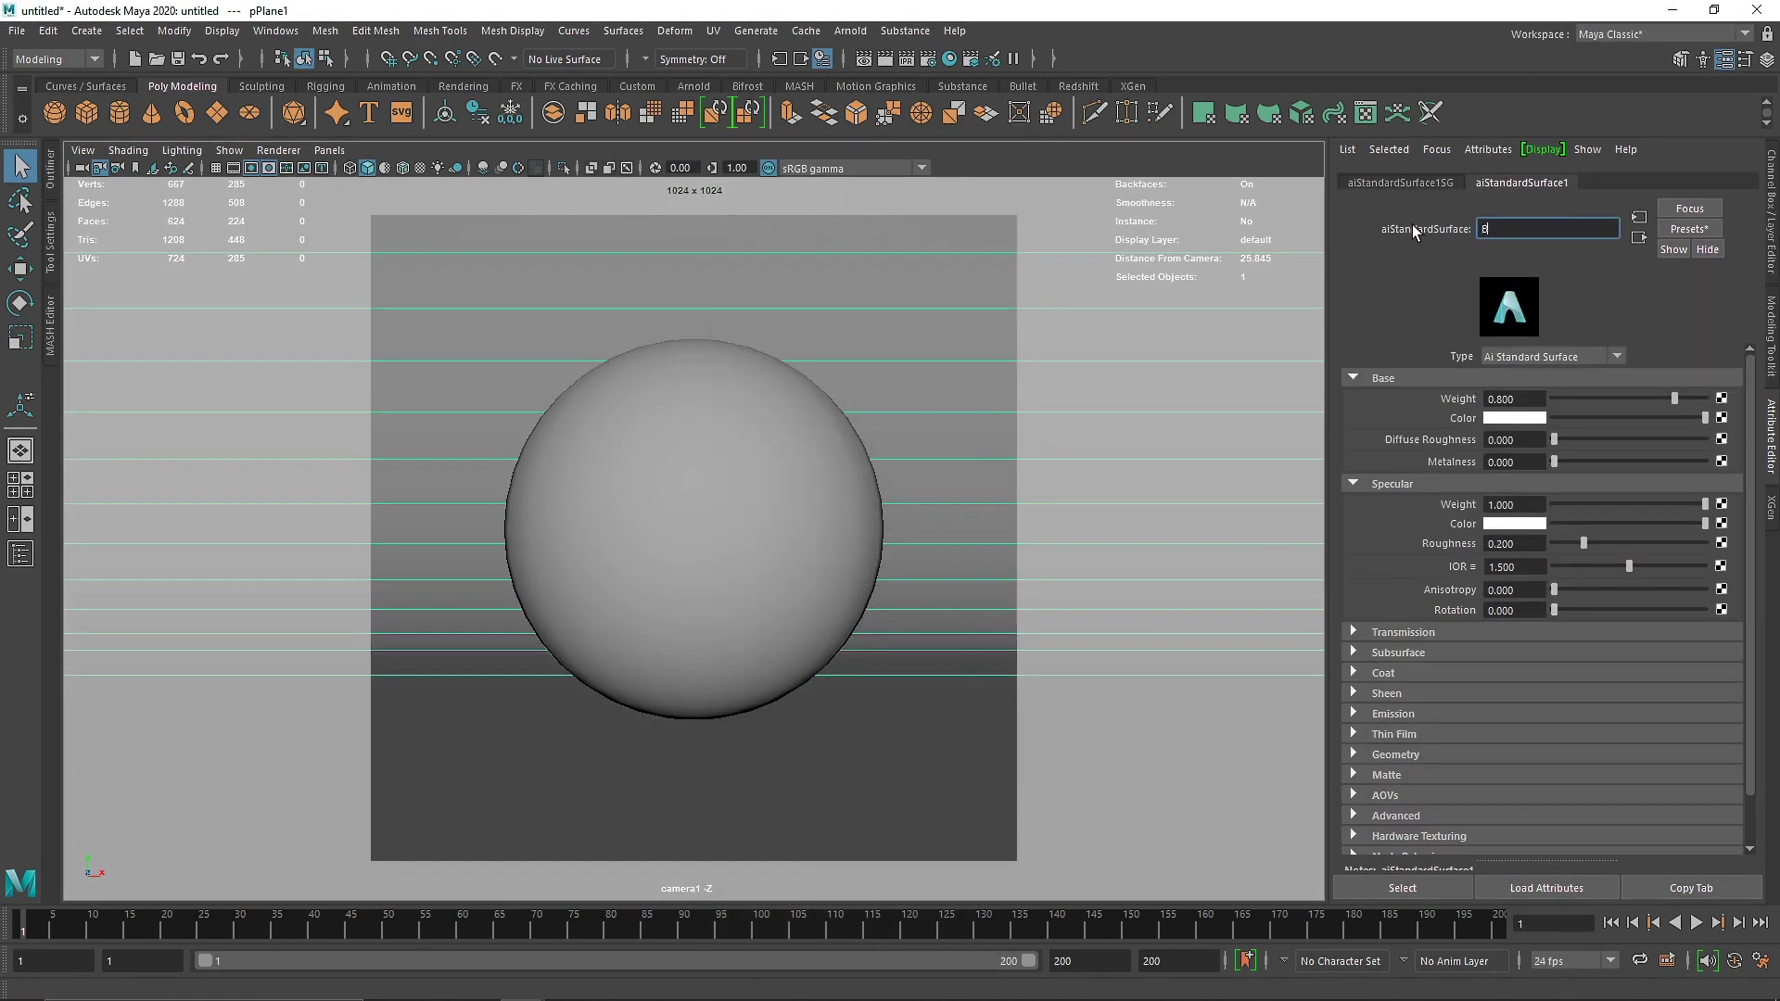
key("Return")
Set the BG material's base weight to 1, specular roughness to 0.6 and diffuse roughness to 0.5
left_click(1641, 397)
left_click_drag(1698, 413, 1711, 404)
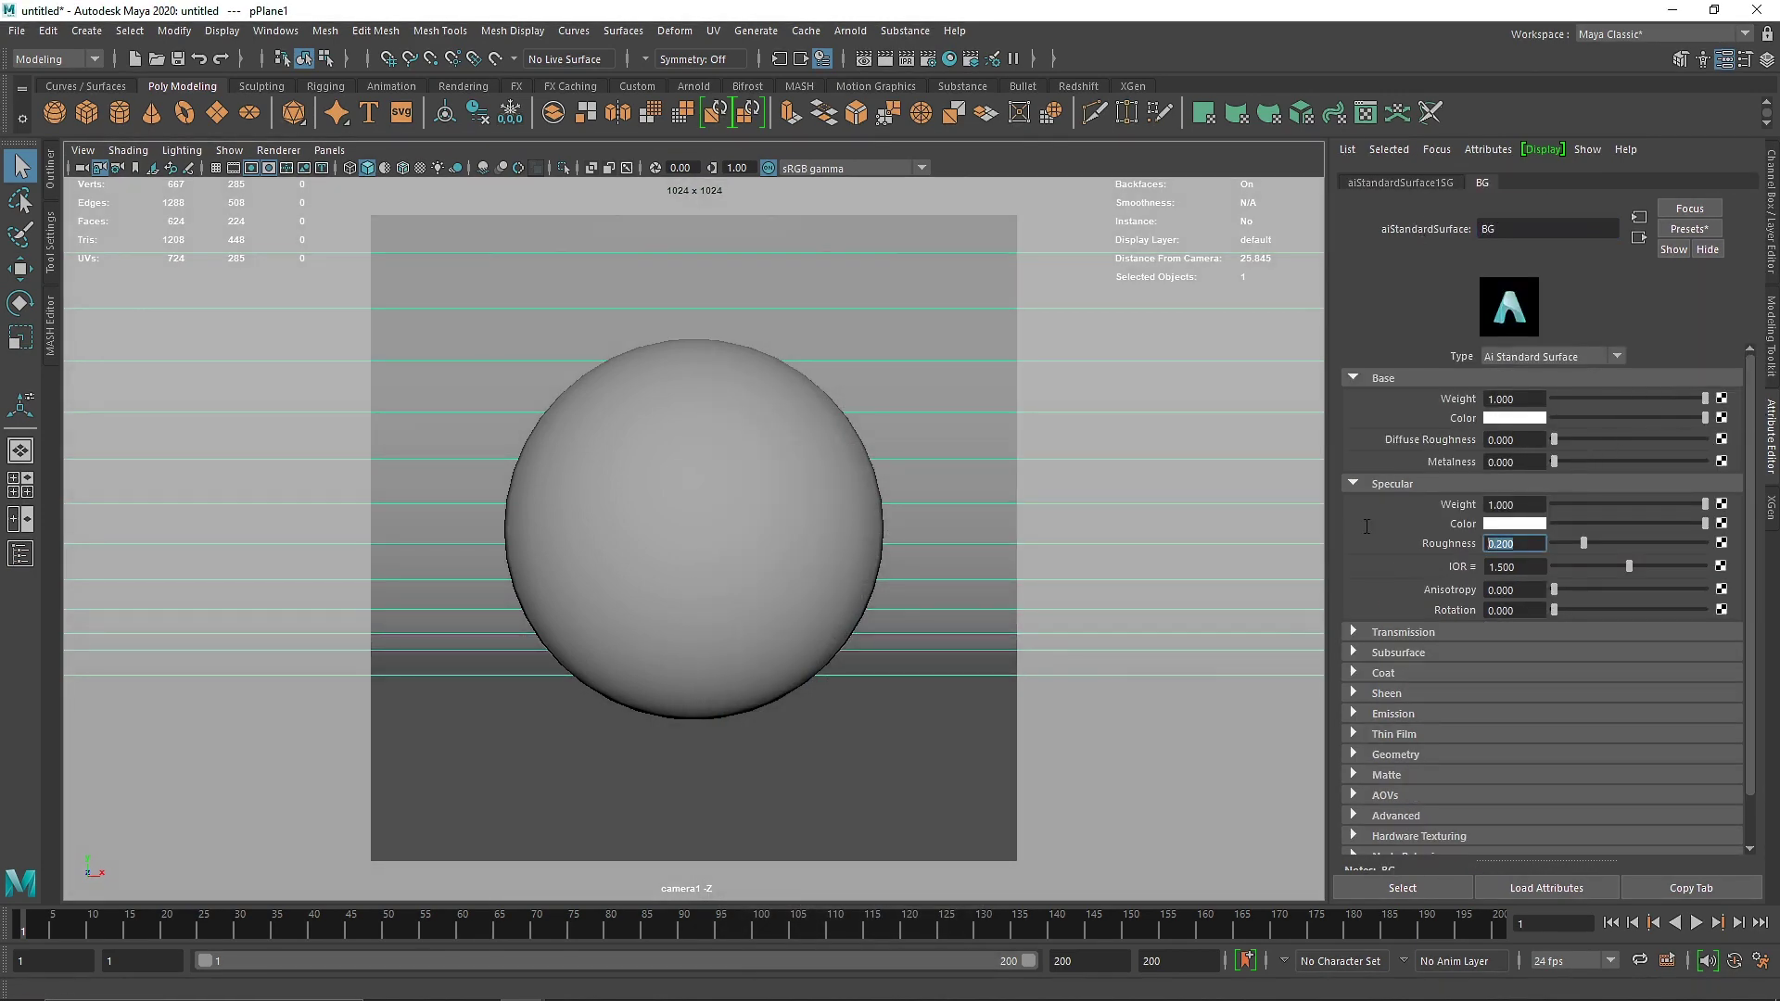
type("0.6")
key("Return")
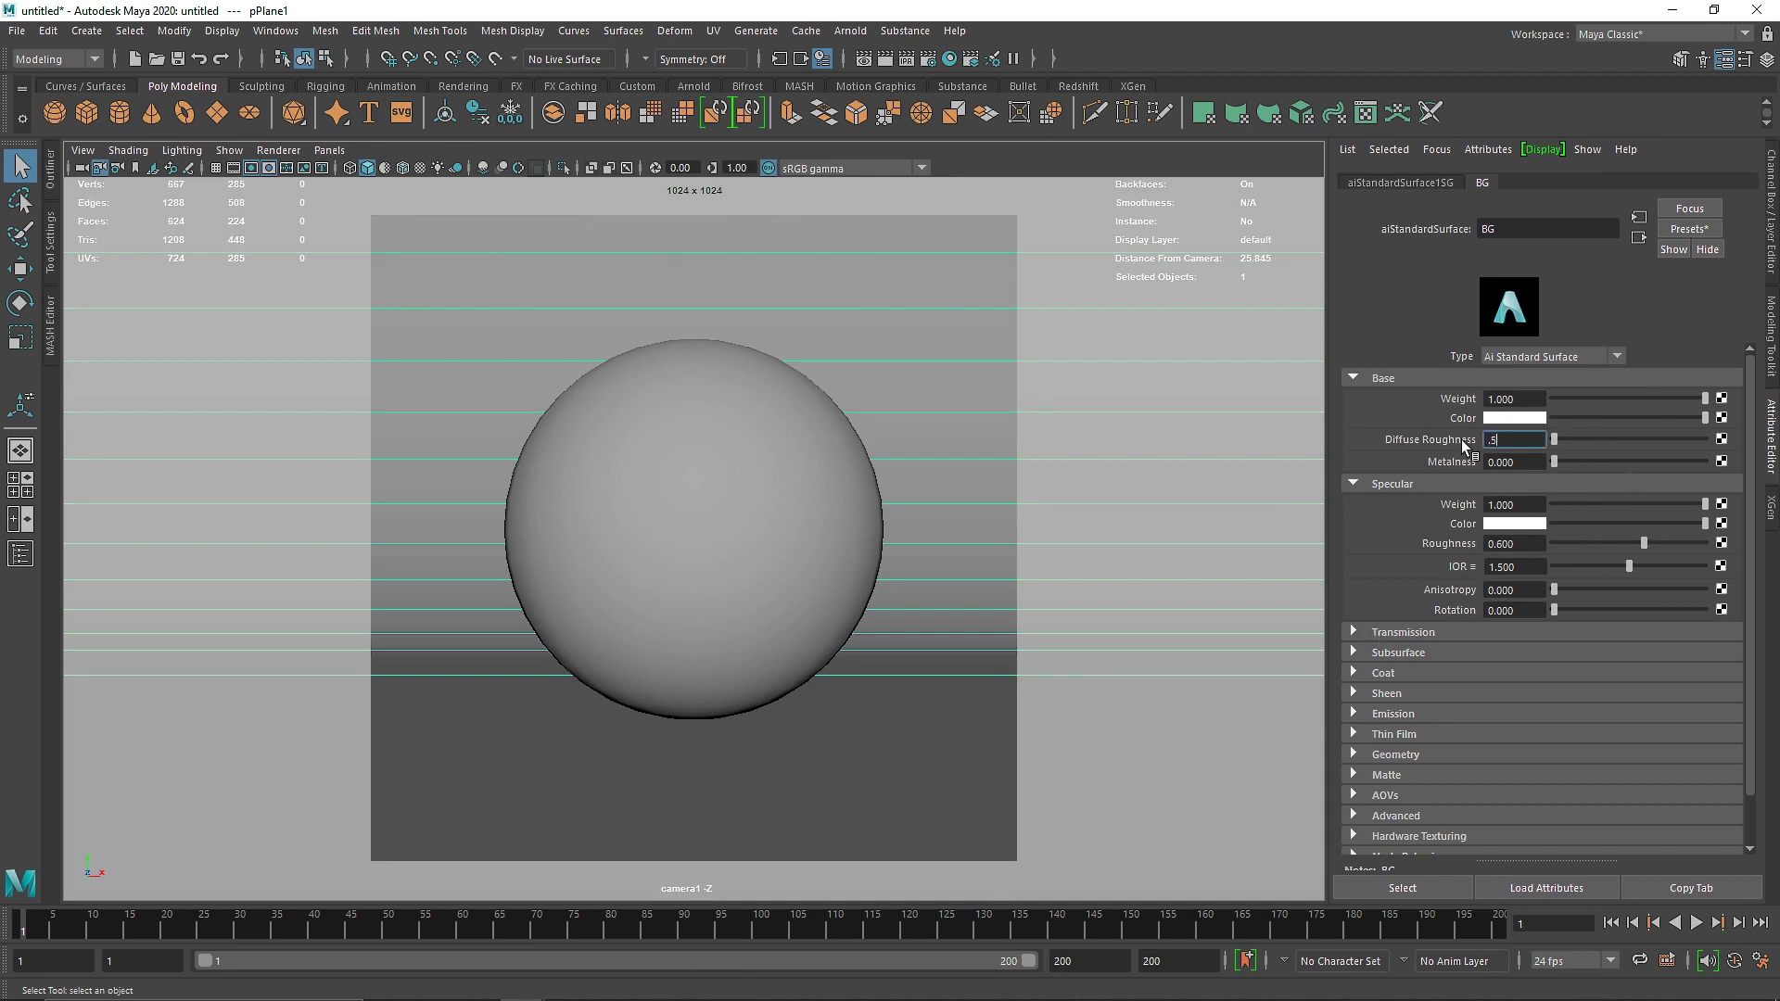
type("0.5")
key("Return")
Assign a new aiStandardSurface material to the sphere and name it Cracked
left_click(768, 447)
right_click_drag(676, 426, 683, 904)
left_click(755, 420)
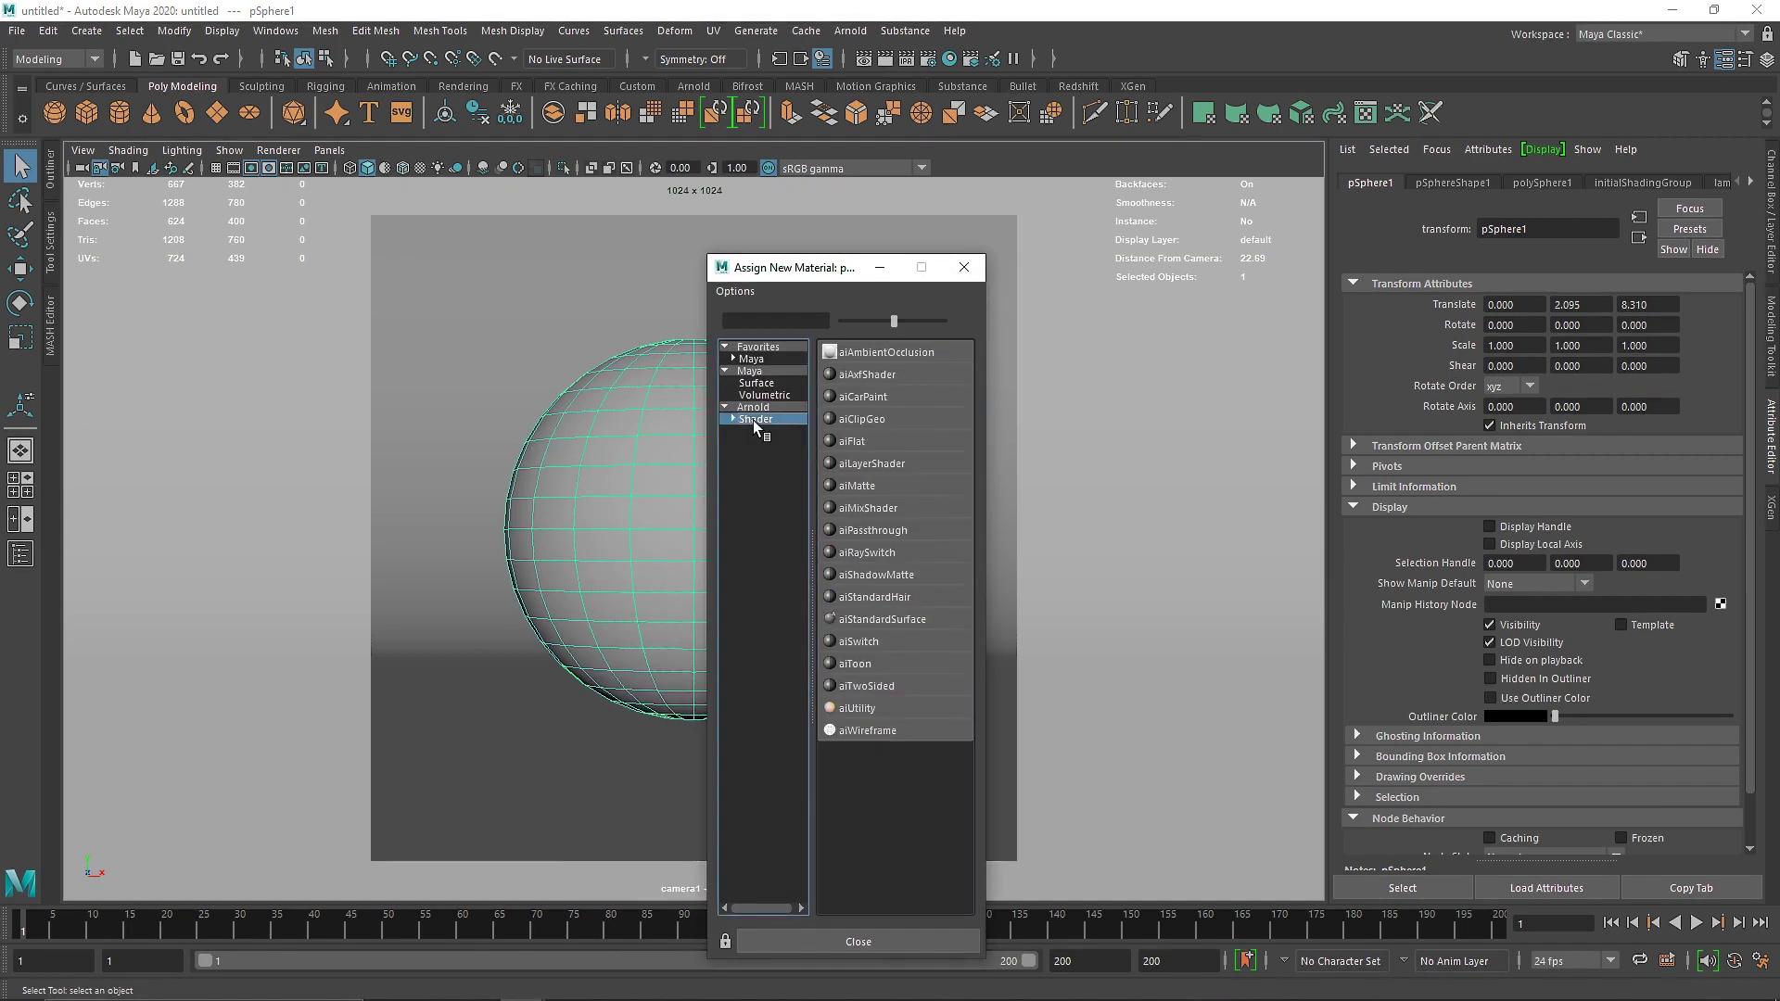
left_click(882, 619)
double_click(1586, 223)
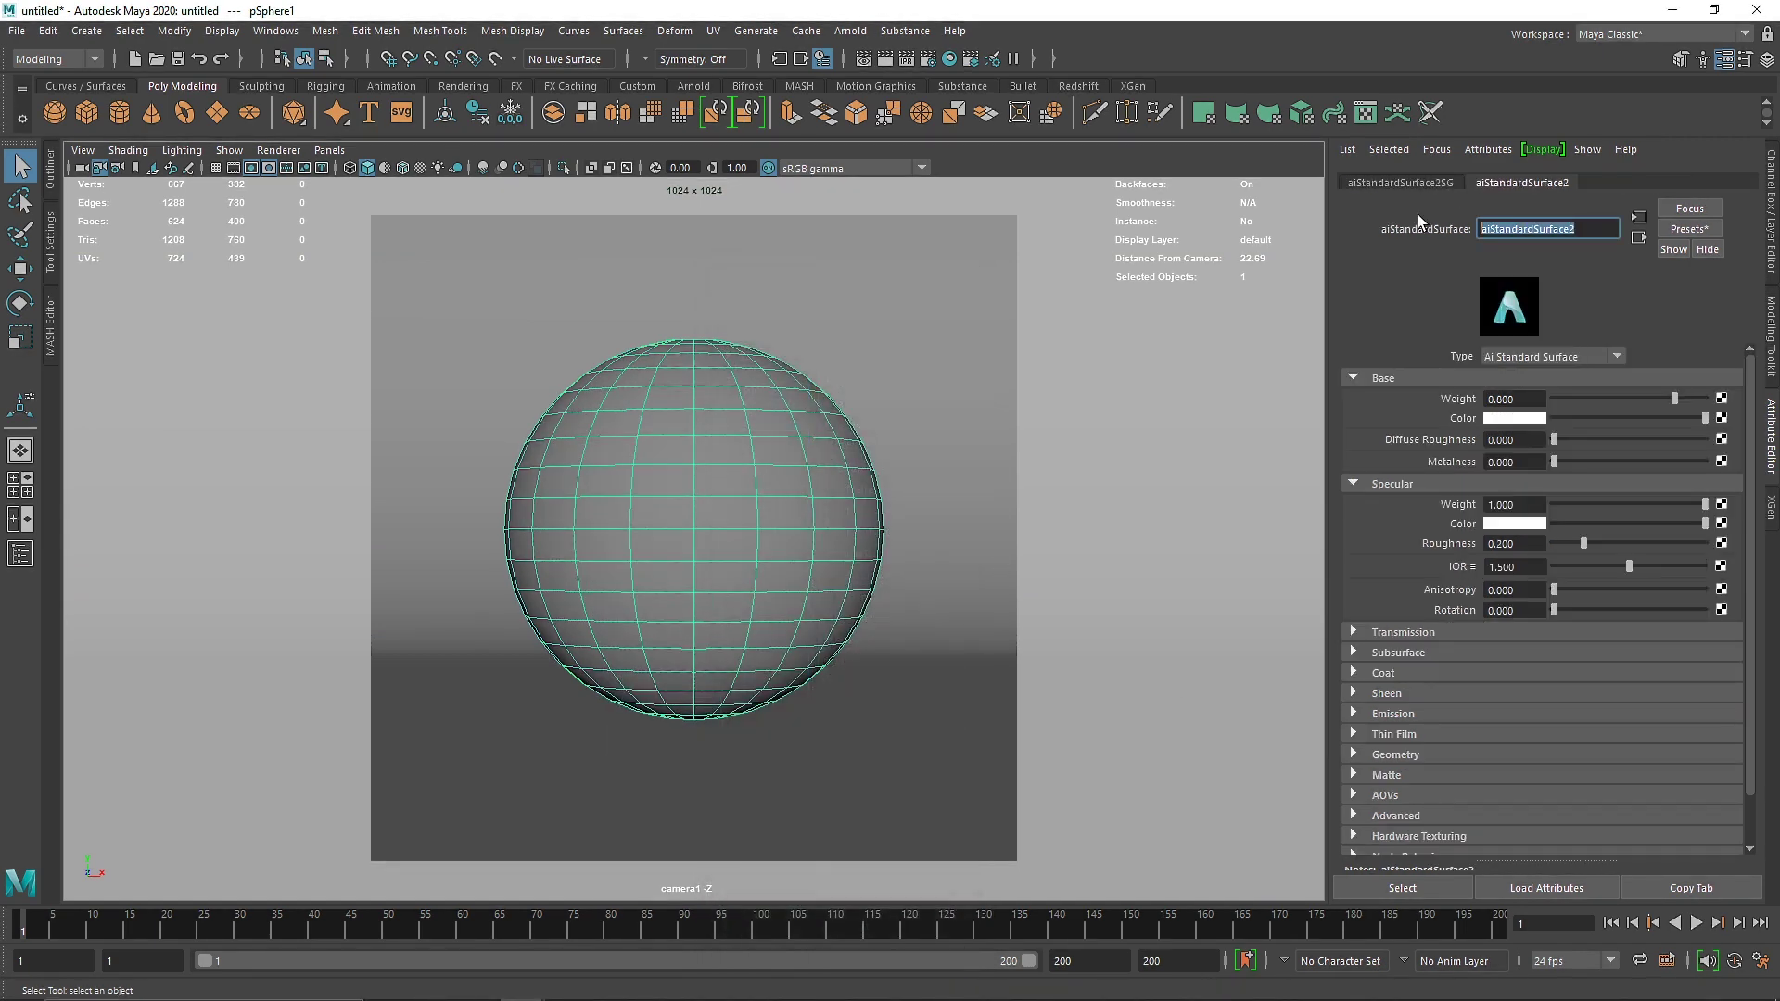
type("Cracked")
key("Return")
Replace the Cracked material's settings with the Brushed_Metal preset
left_click(1689, 228)
mouse_move(1638, 337)
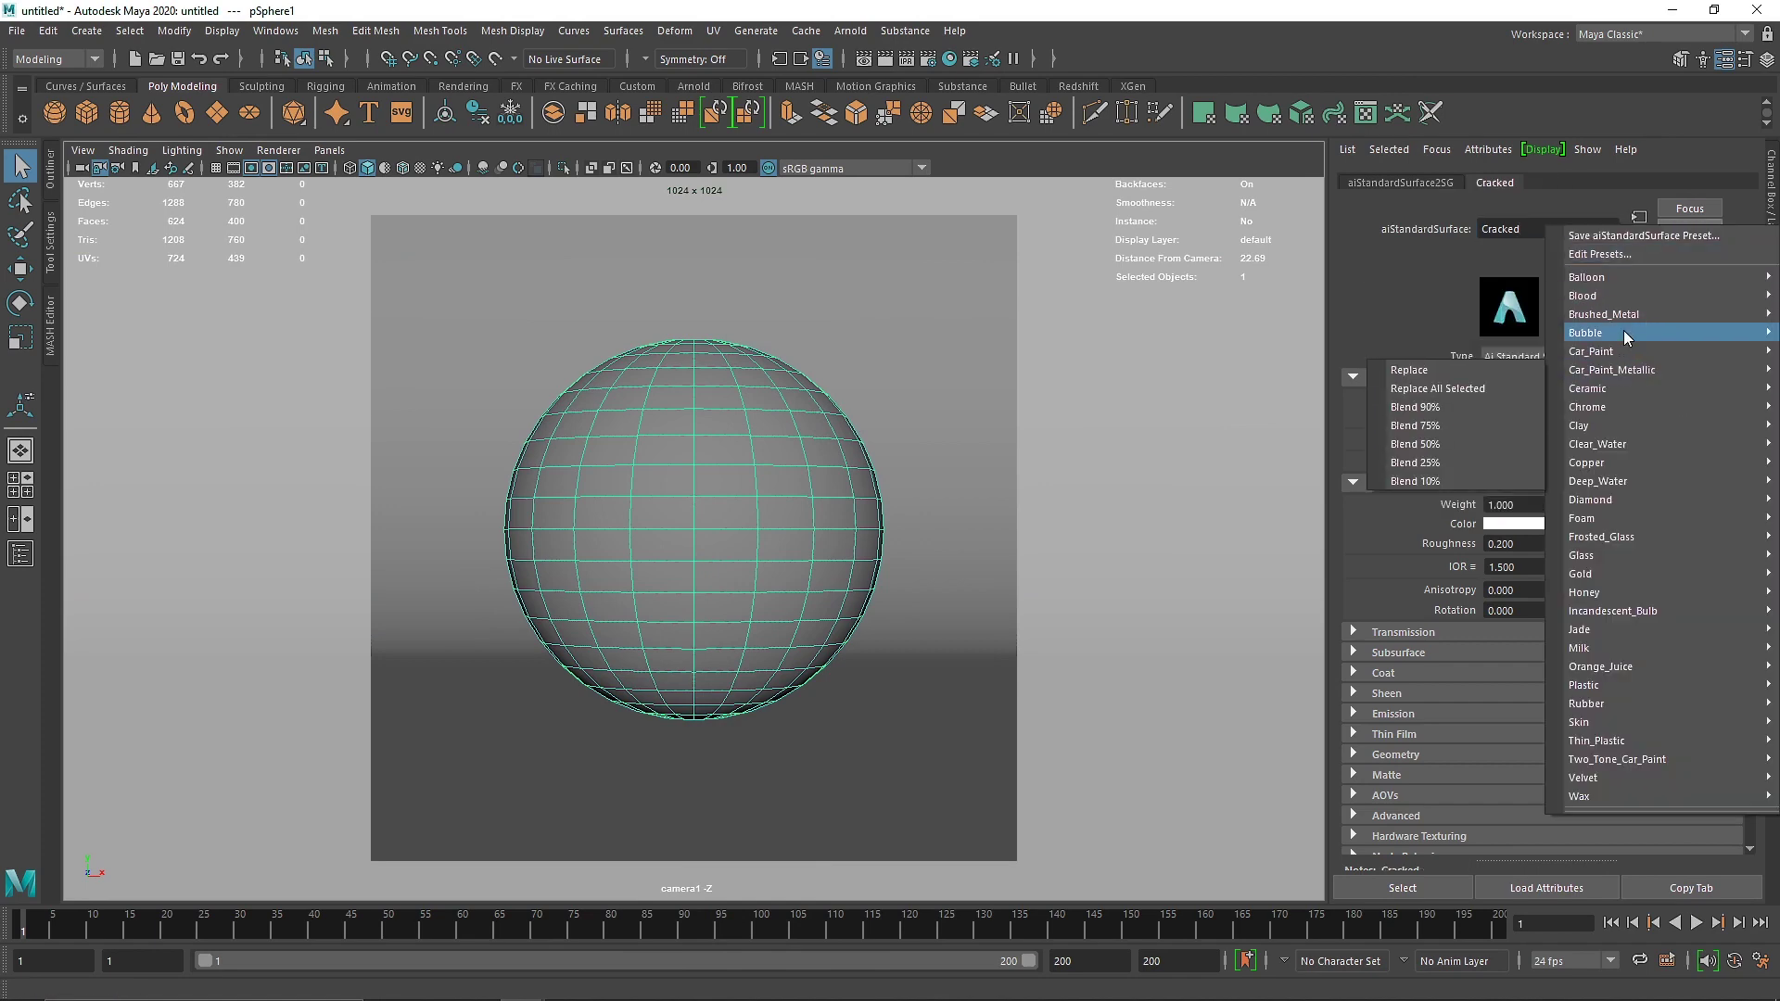
left_click(1495, 315)
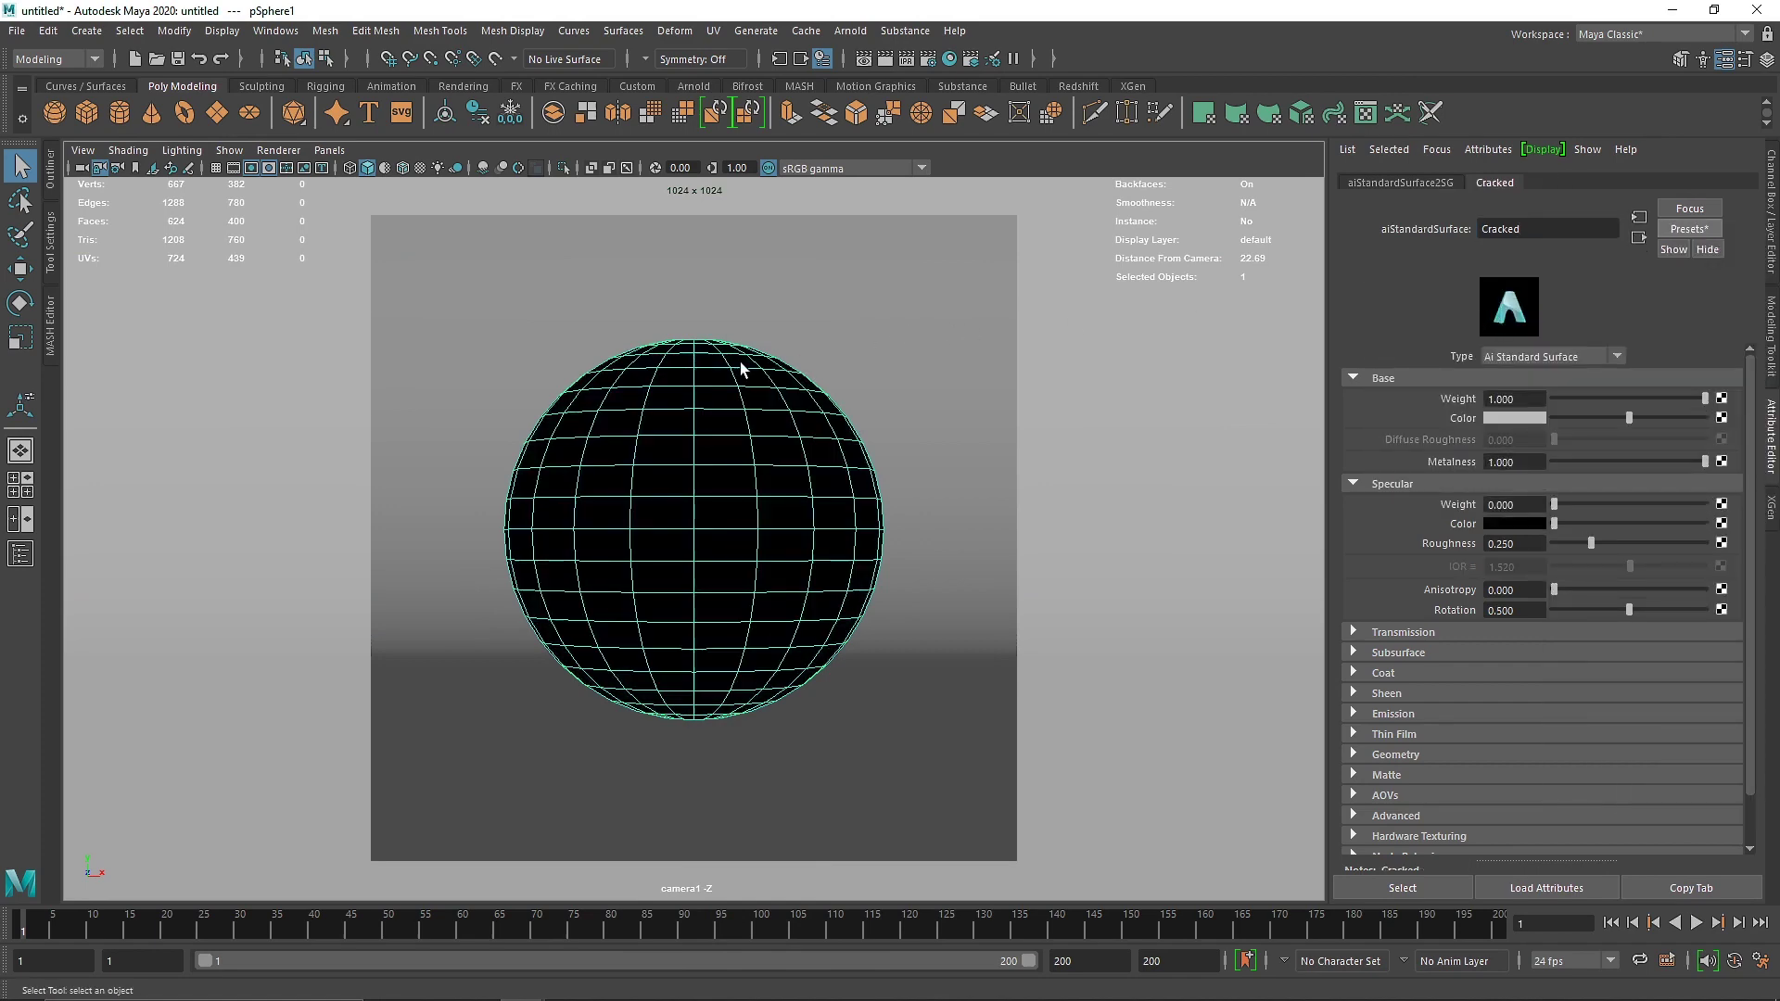
Run a test Arnold render of the sphere scene and stop it once the lighting can be judged
left_click(743, 417)
left_click(693, 85)
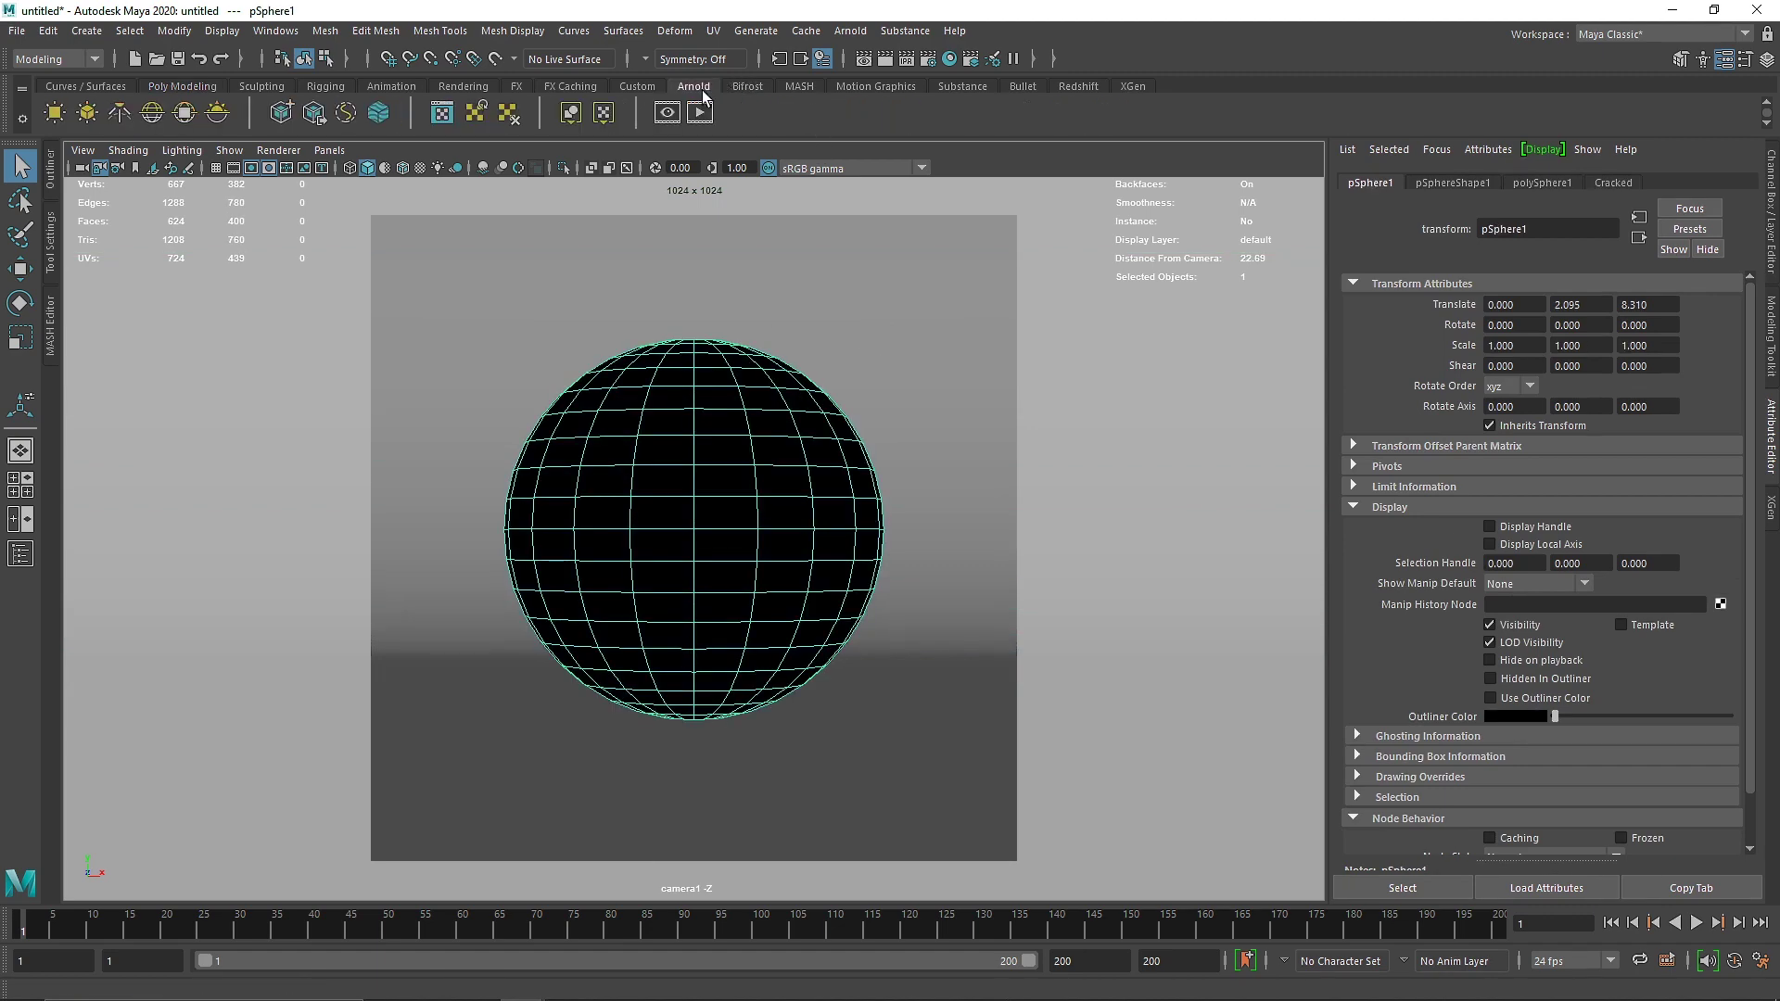
left_click(702, 111)
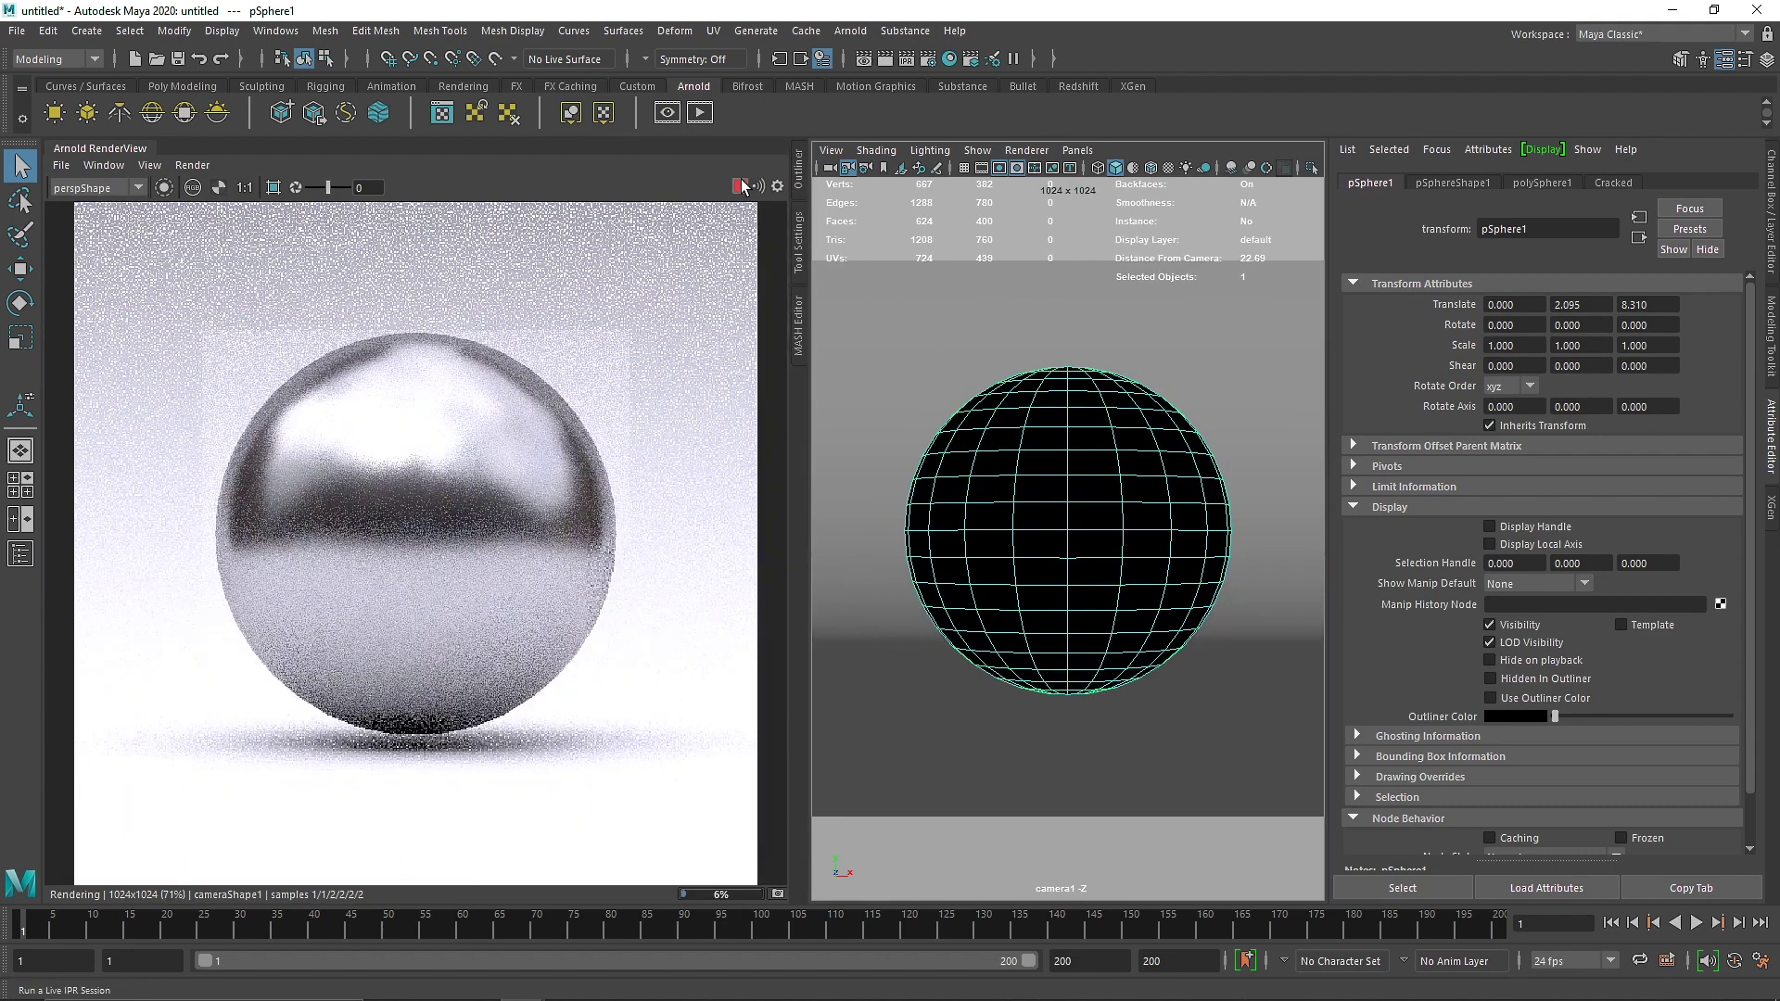
left_click(741, 186)
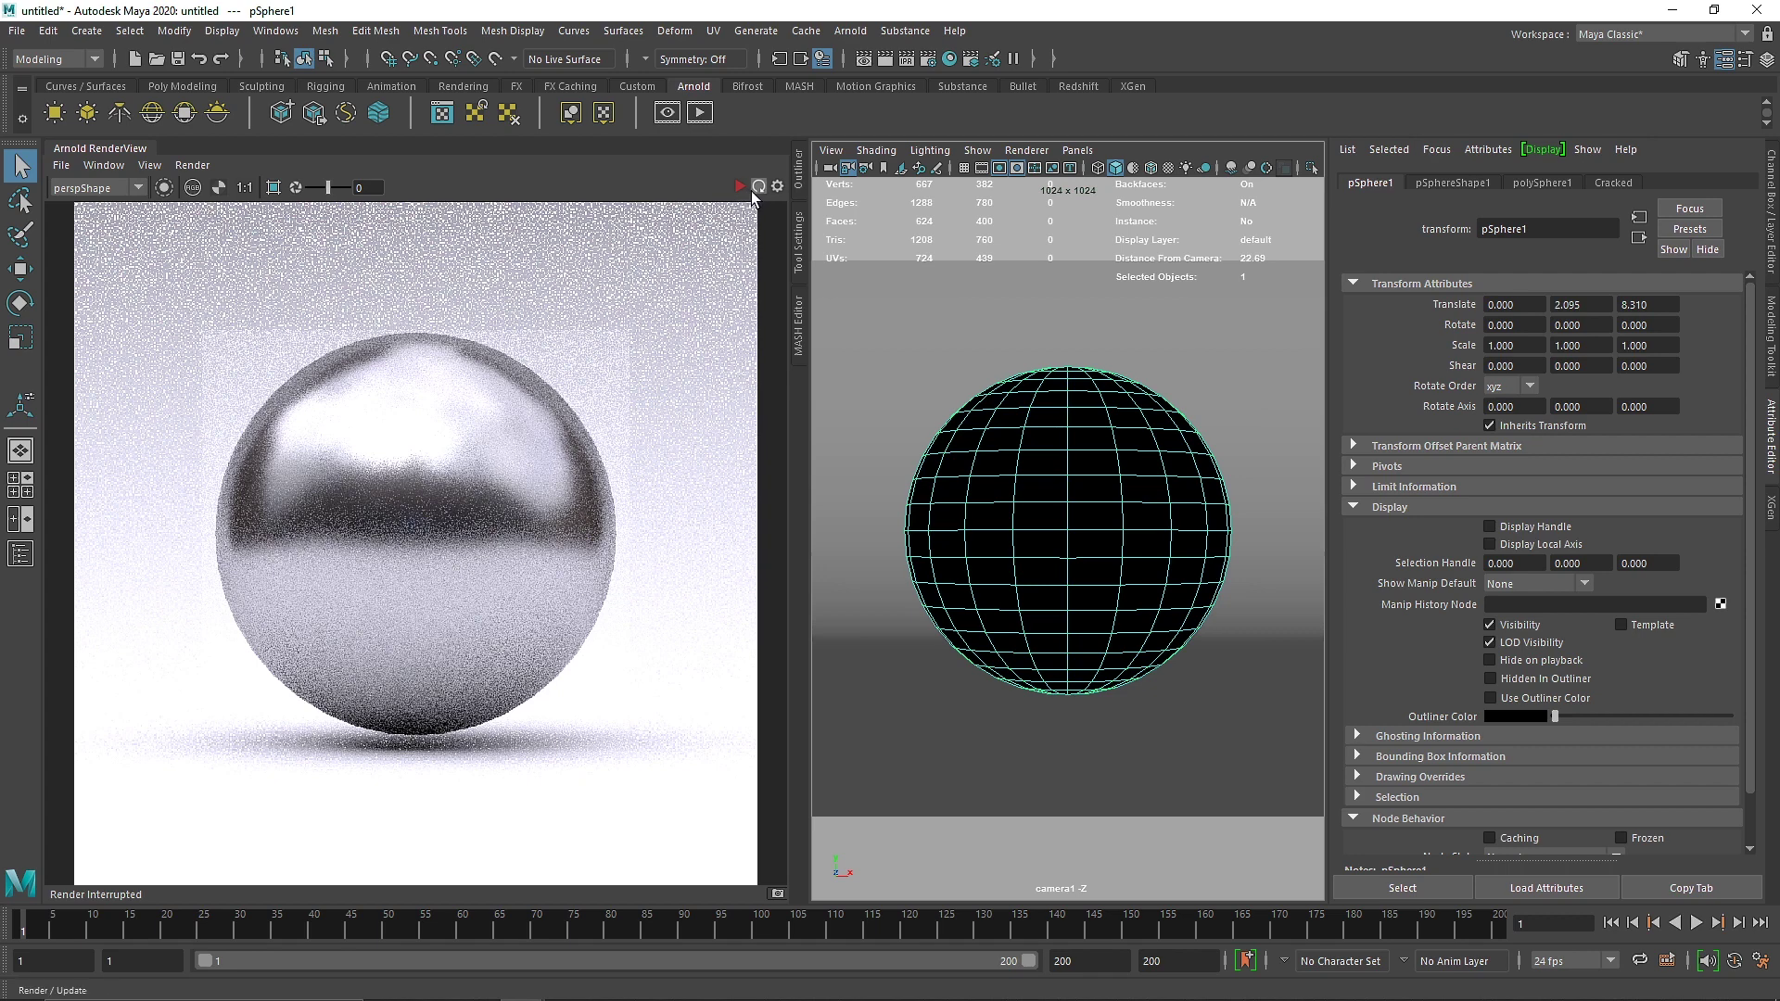
Lower the sky dome light's intensity to 0.7, trying 0.8 first, and check both values in the live Arnold render
left_click(797, 177)
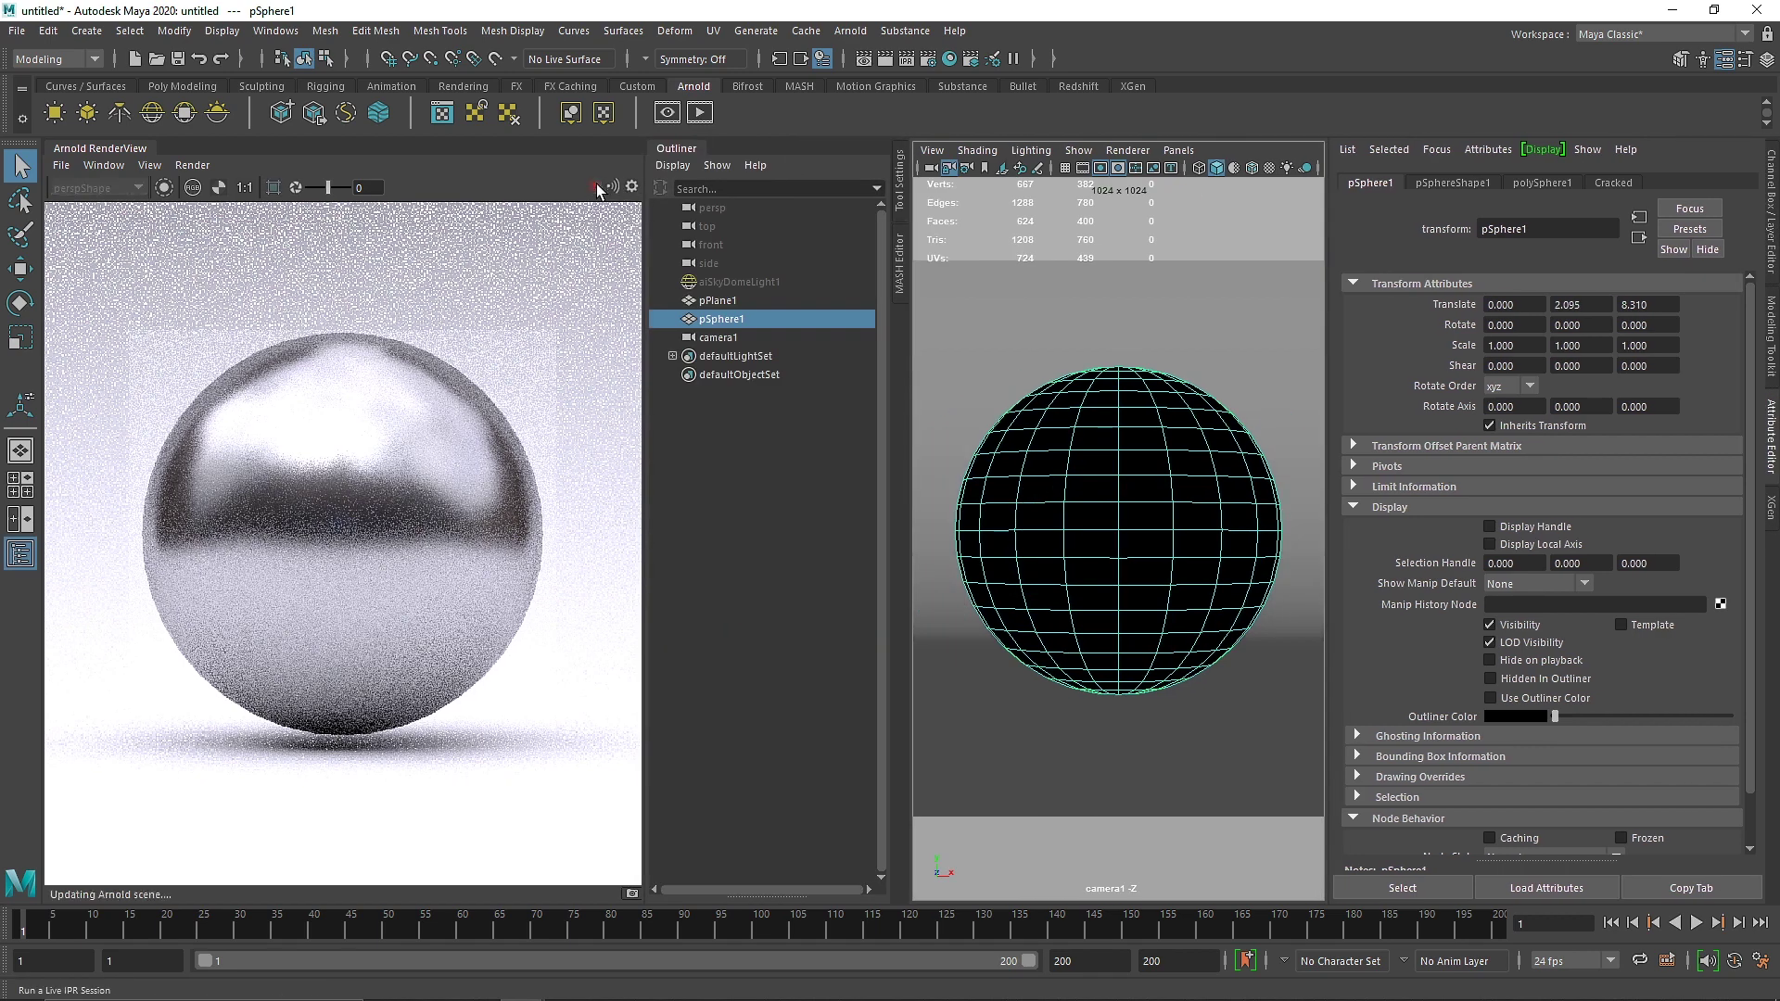
left_click(776, 281)
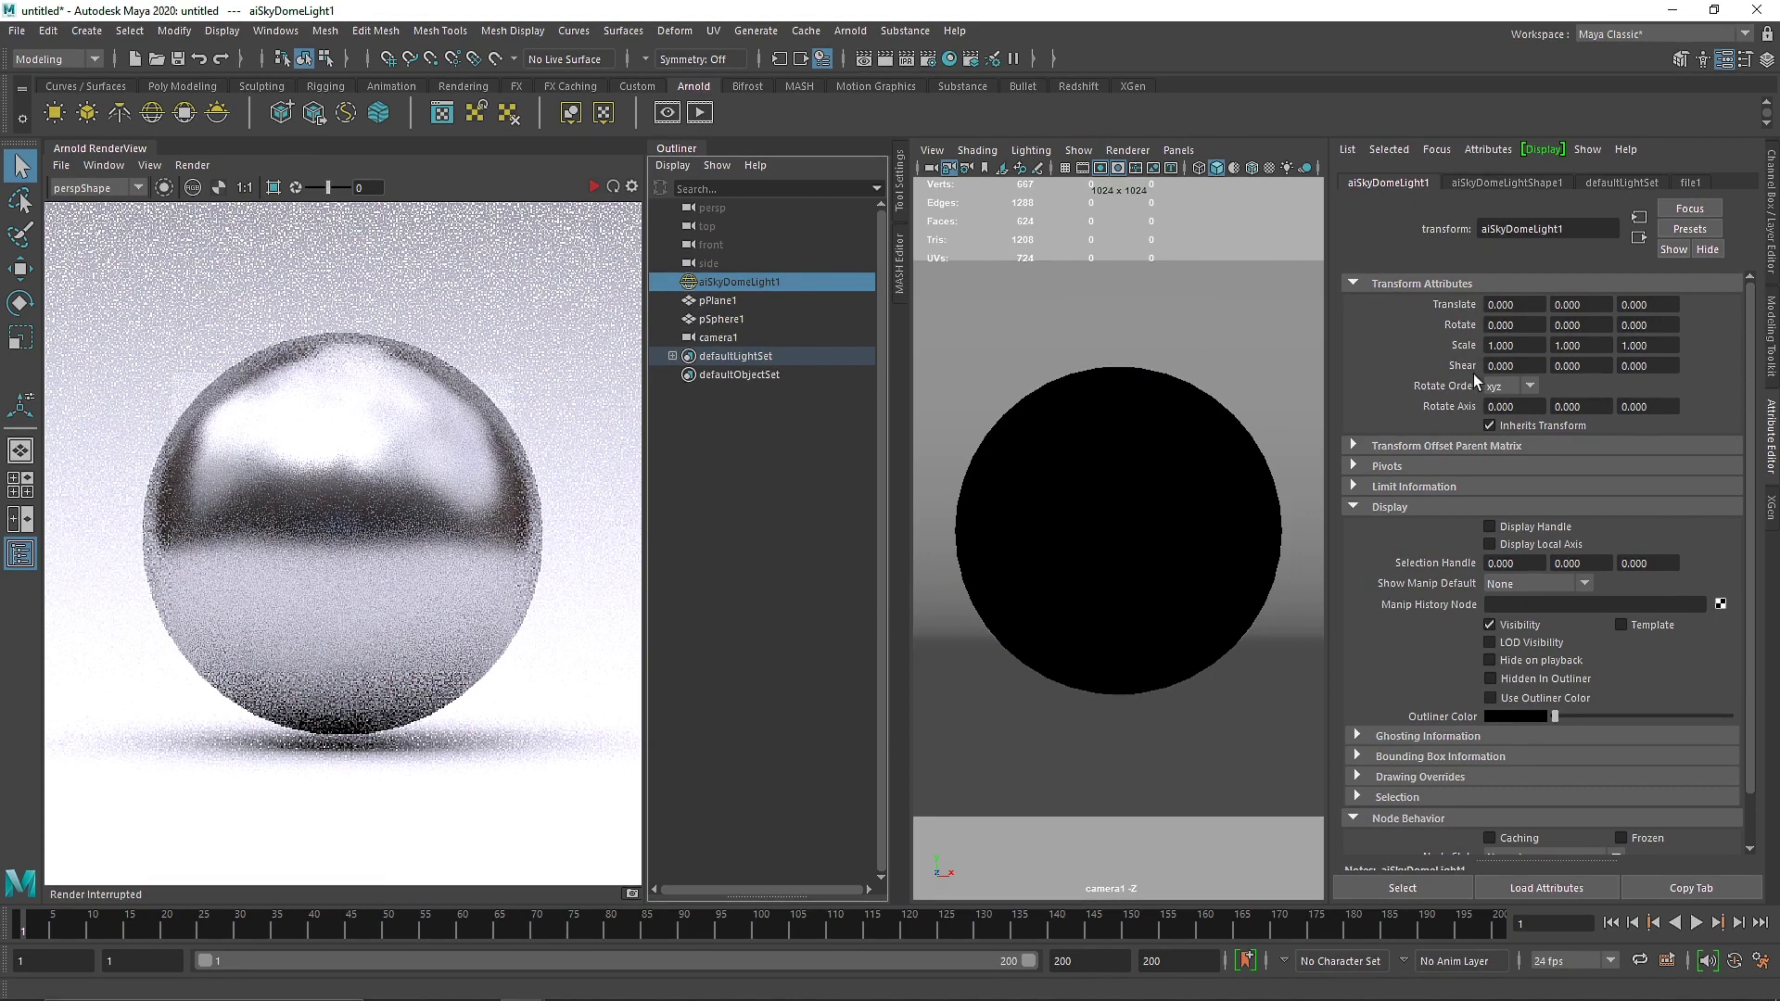
left_click(1506, 184)
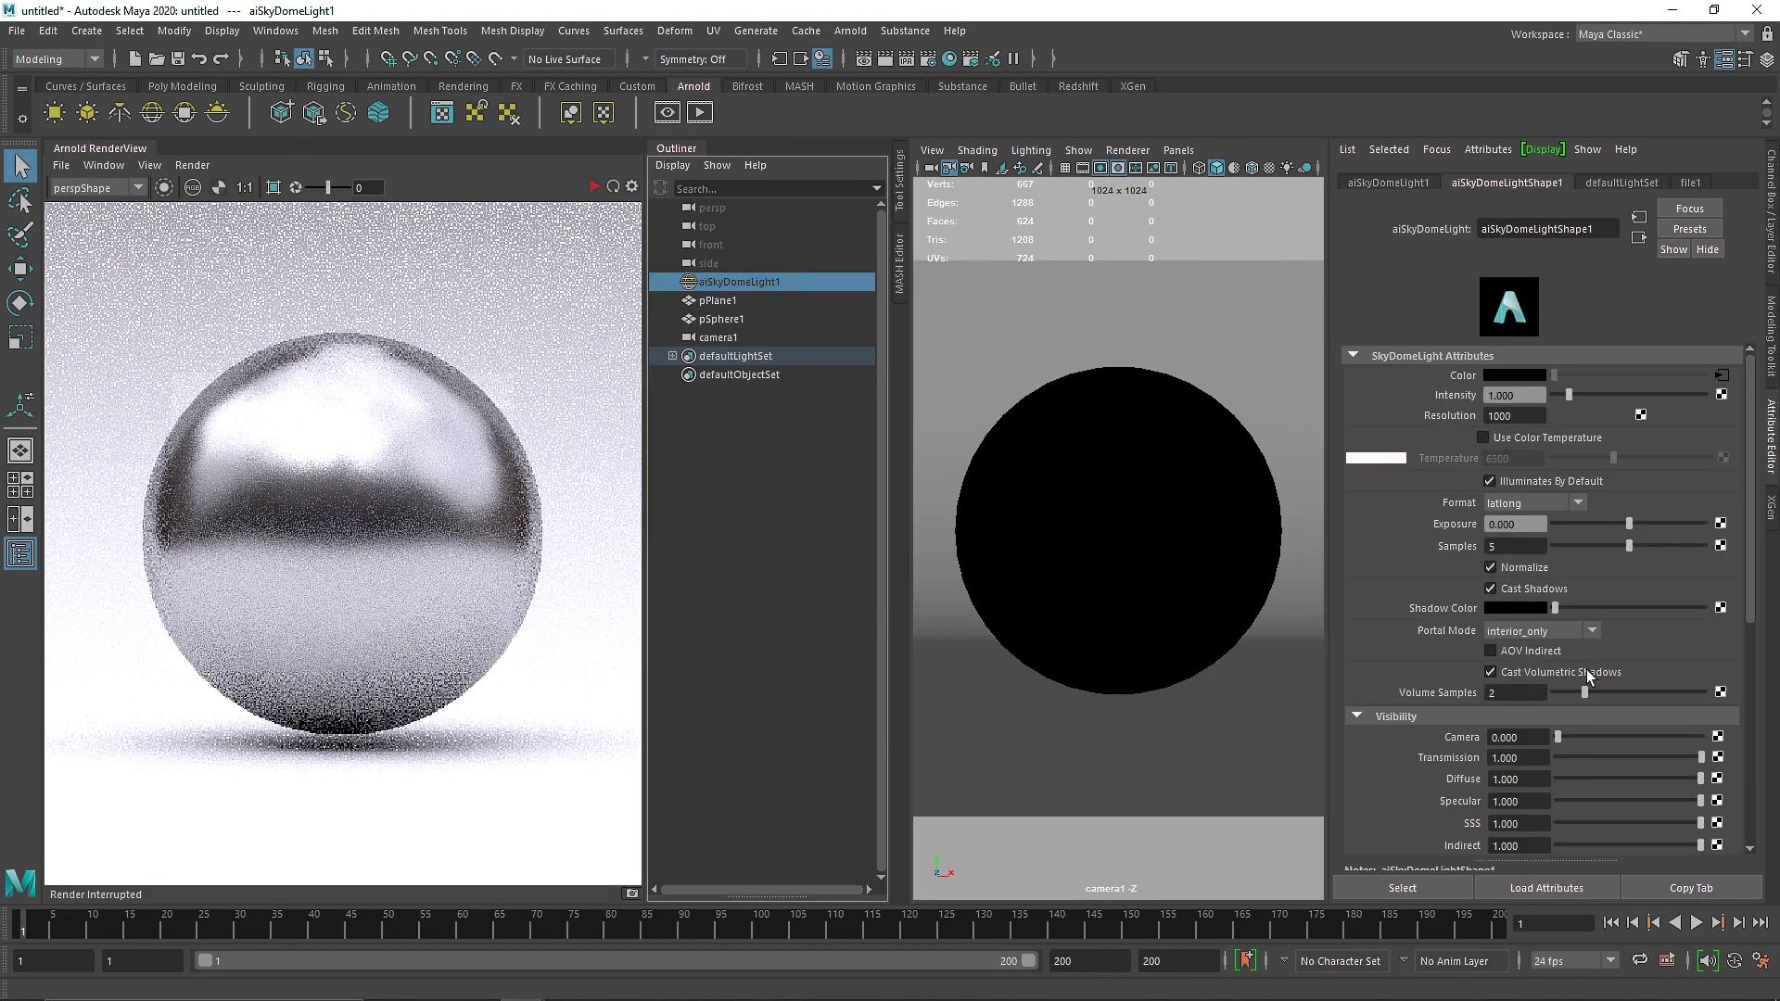
type("0.8")
key("Return")
left_click(587, 188)
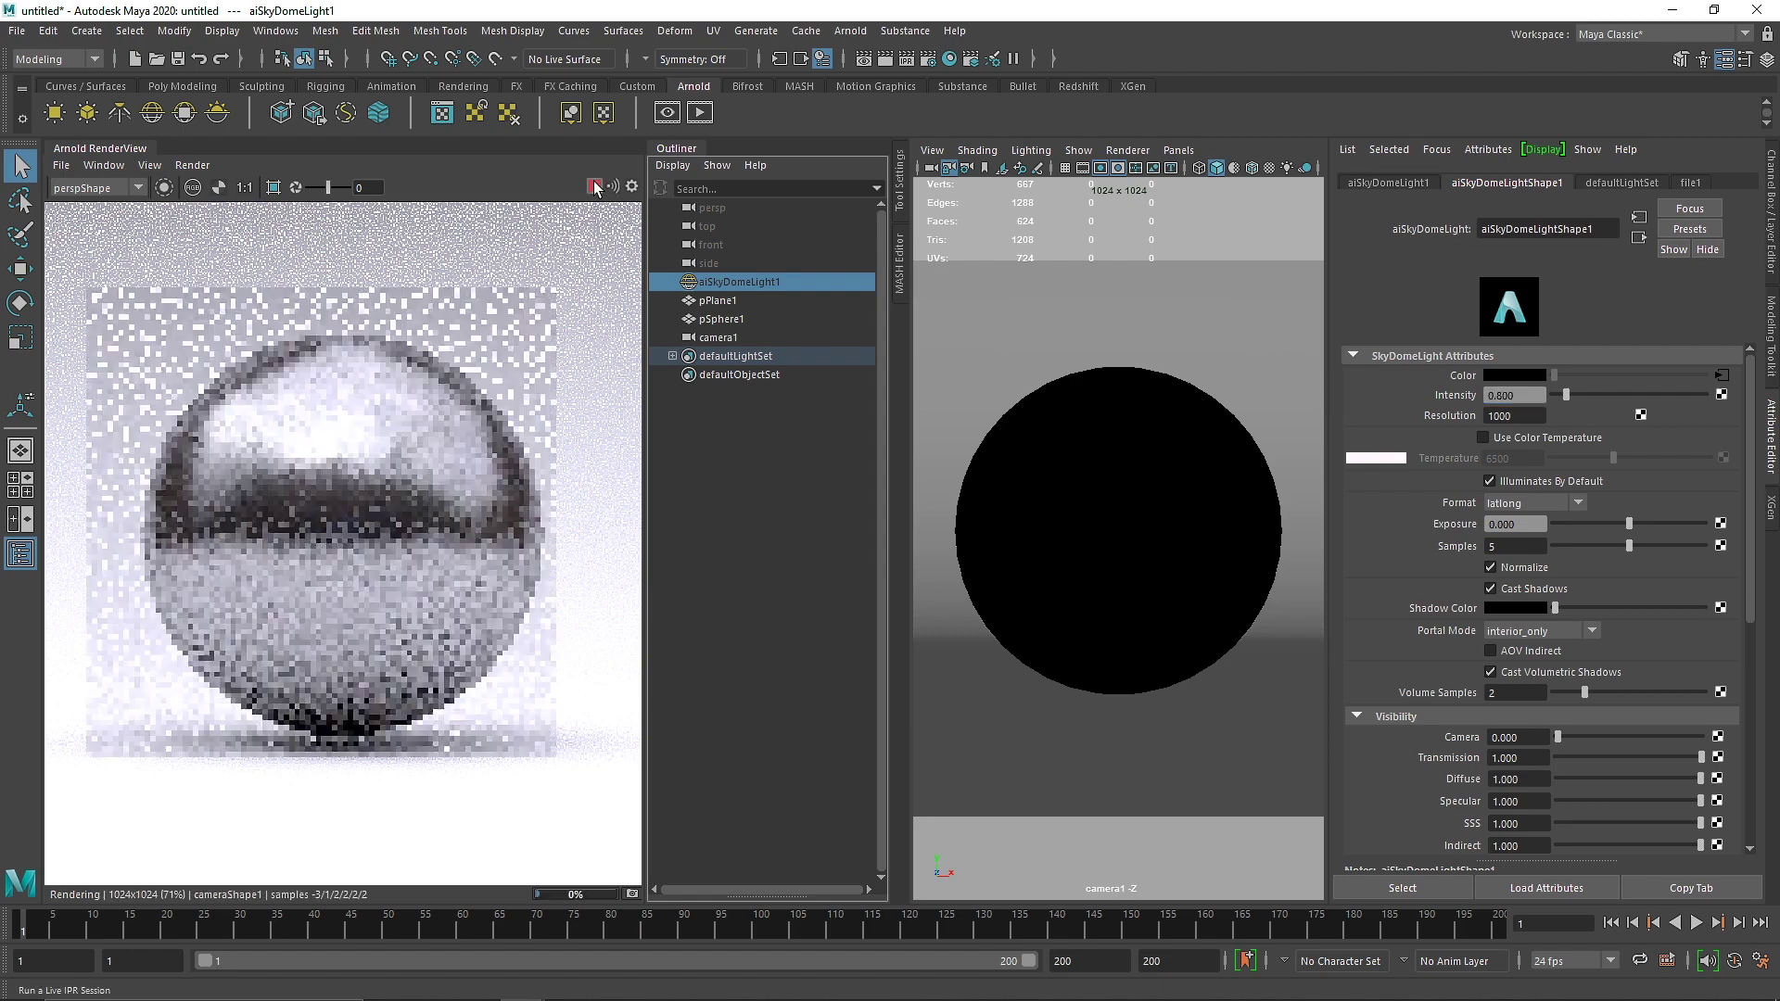
left_click_drag(1535, 397, 1382, 389)
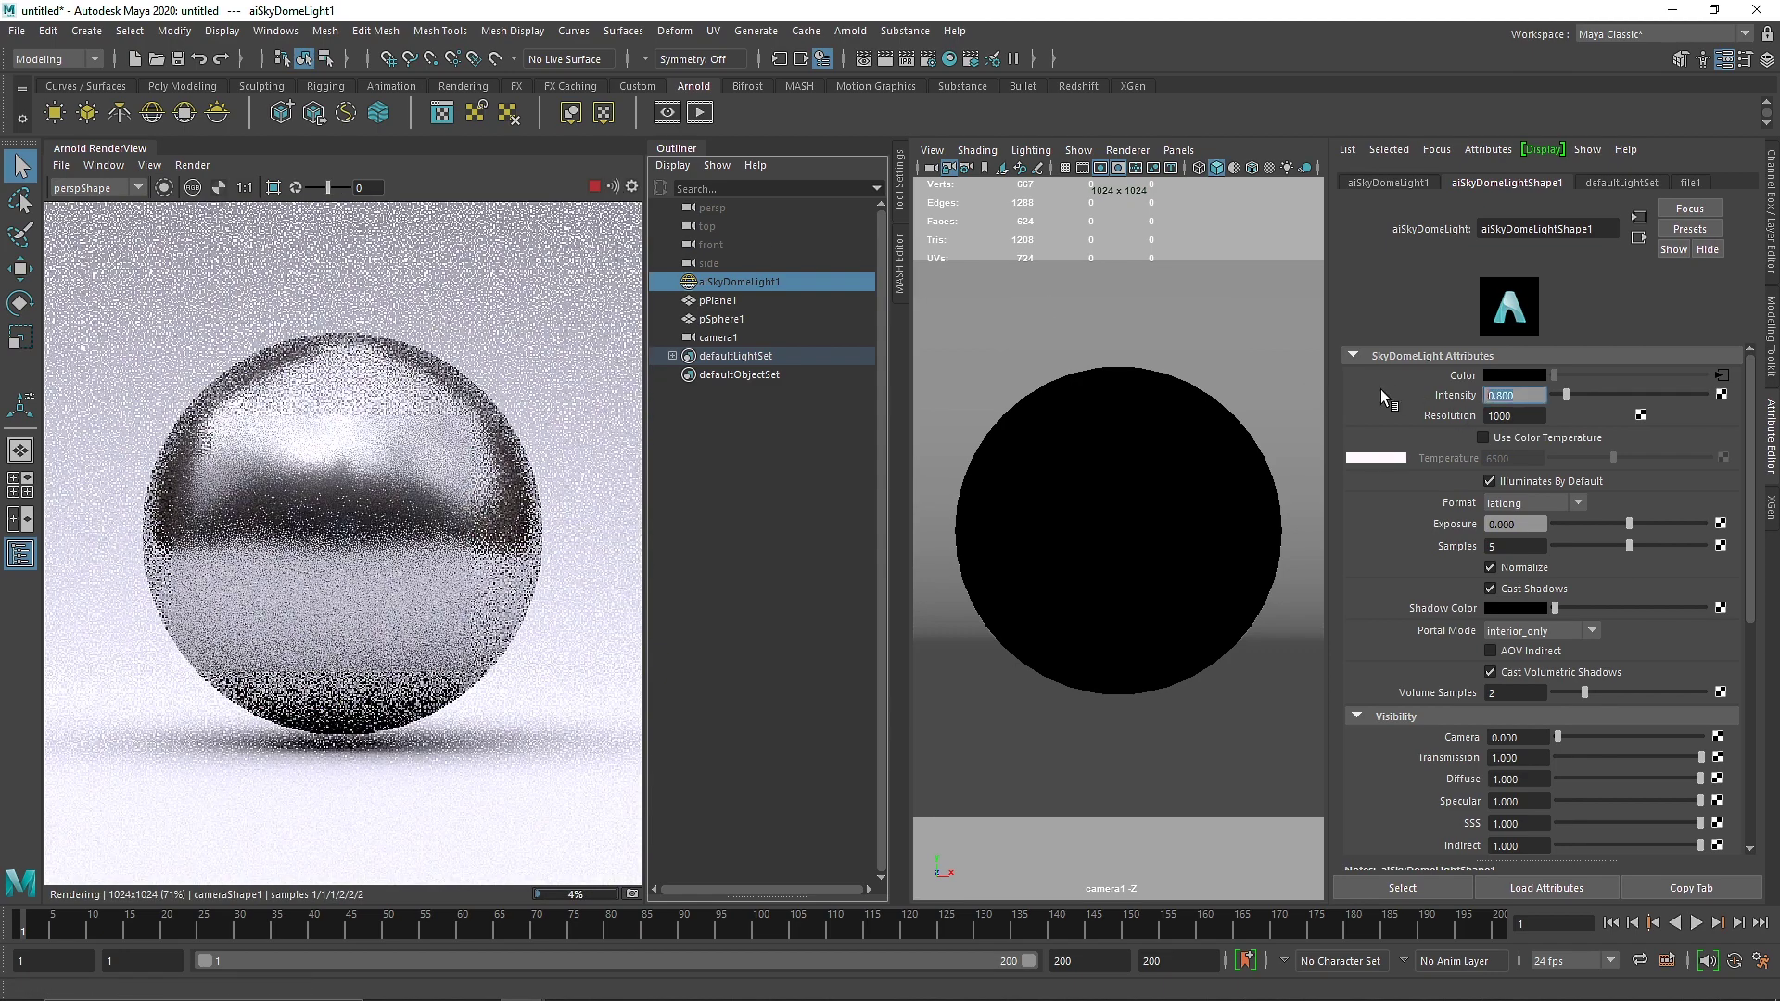
type("0.7")
key("Return")
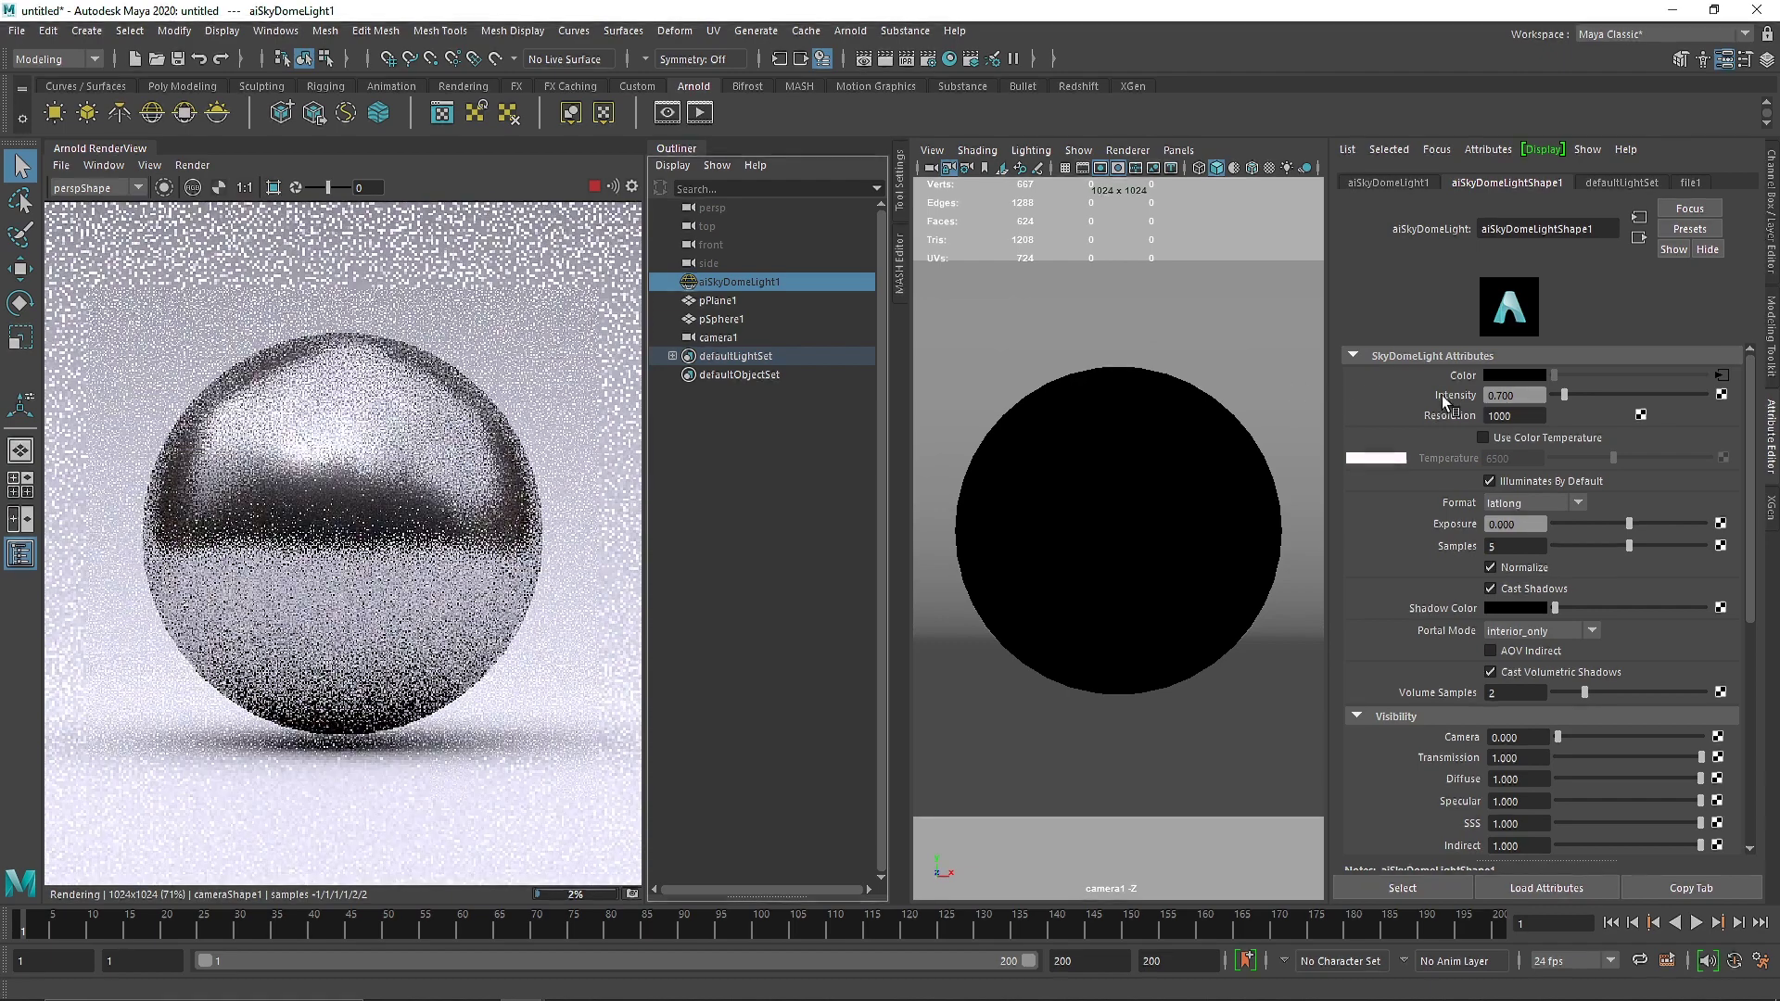
left_click(594, 188)
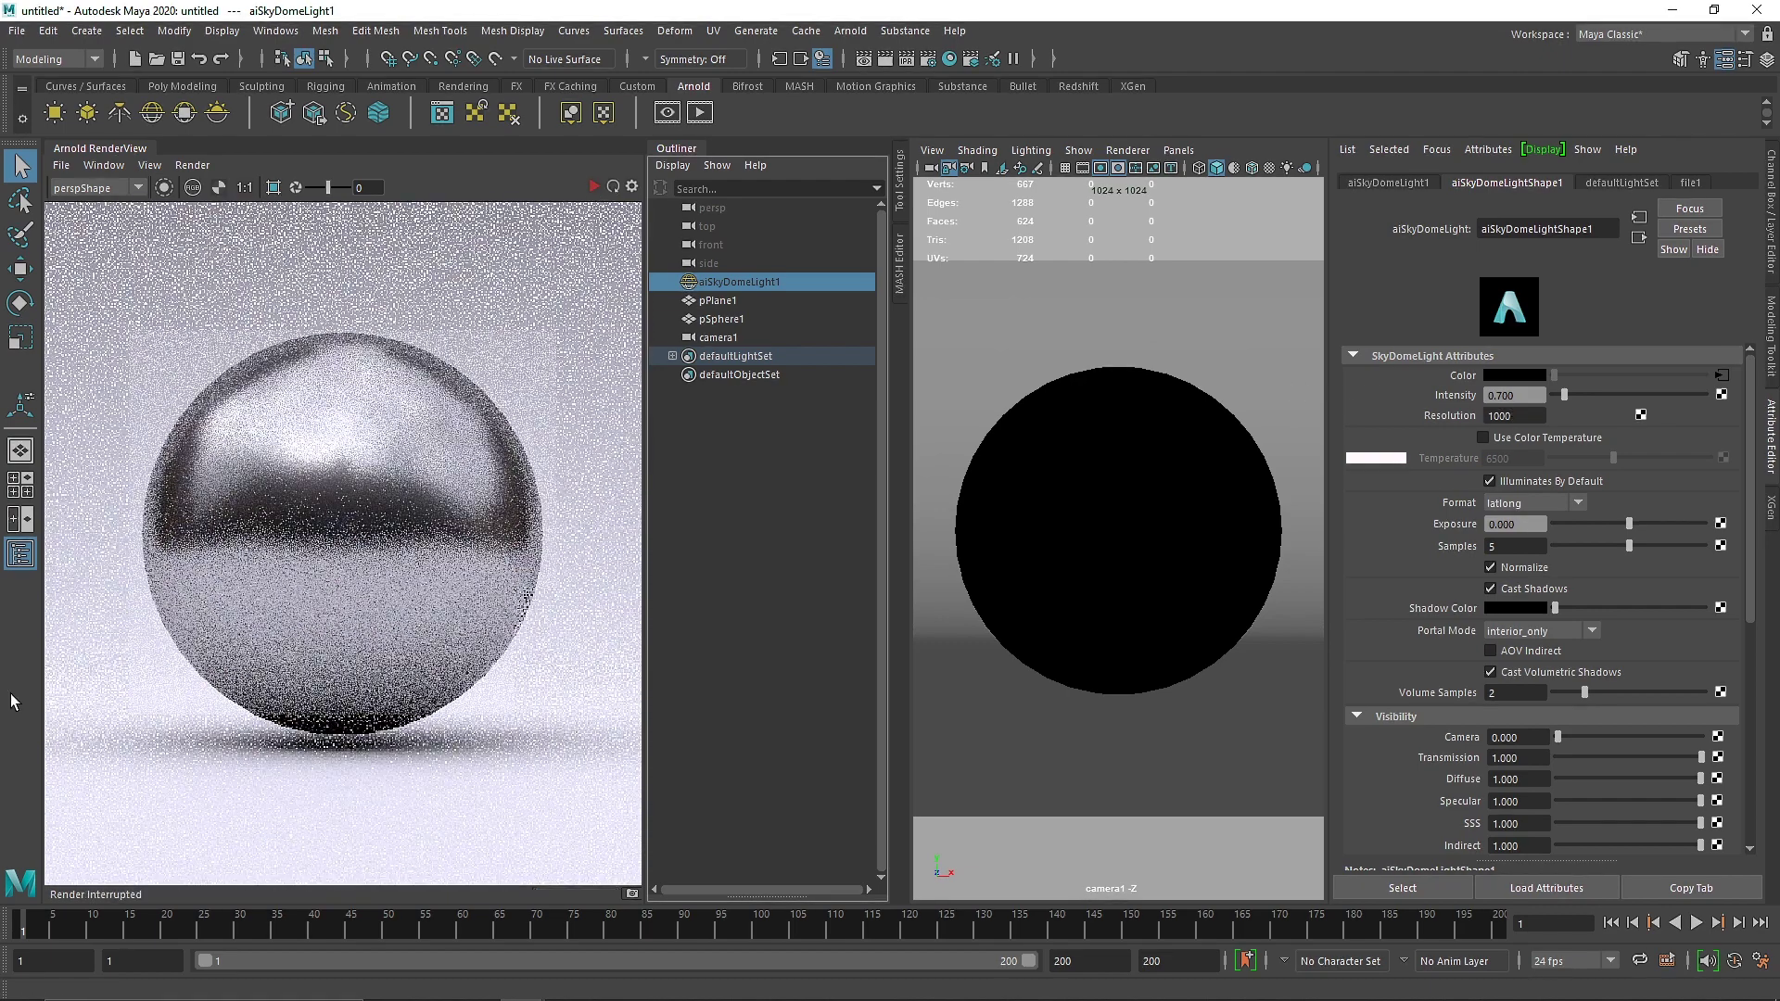
Close the Outliner and the Arnold RenderView to free up the viewport
right_click(667, 151)
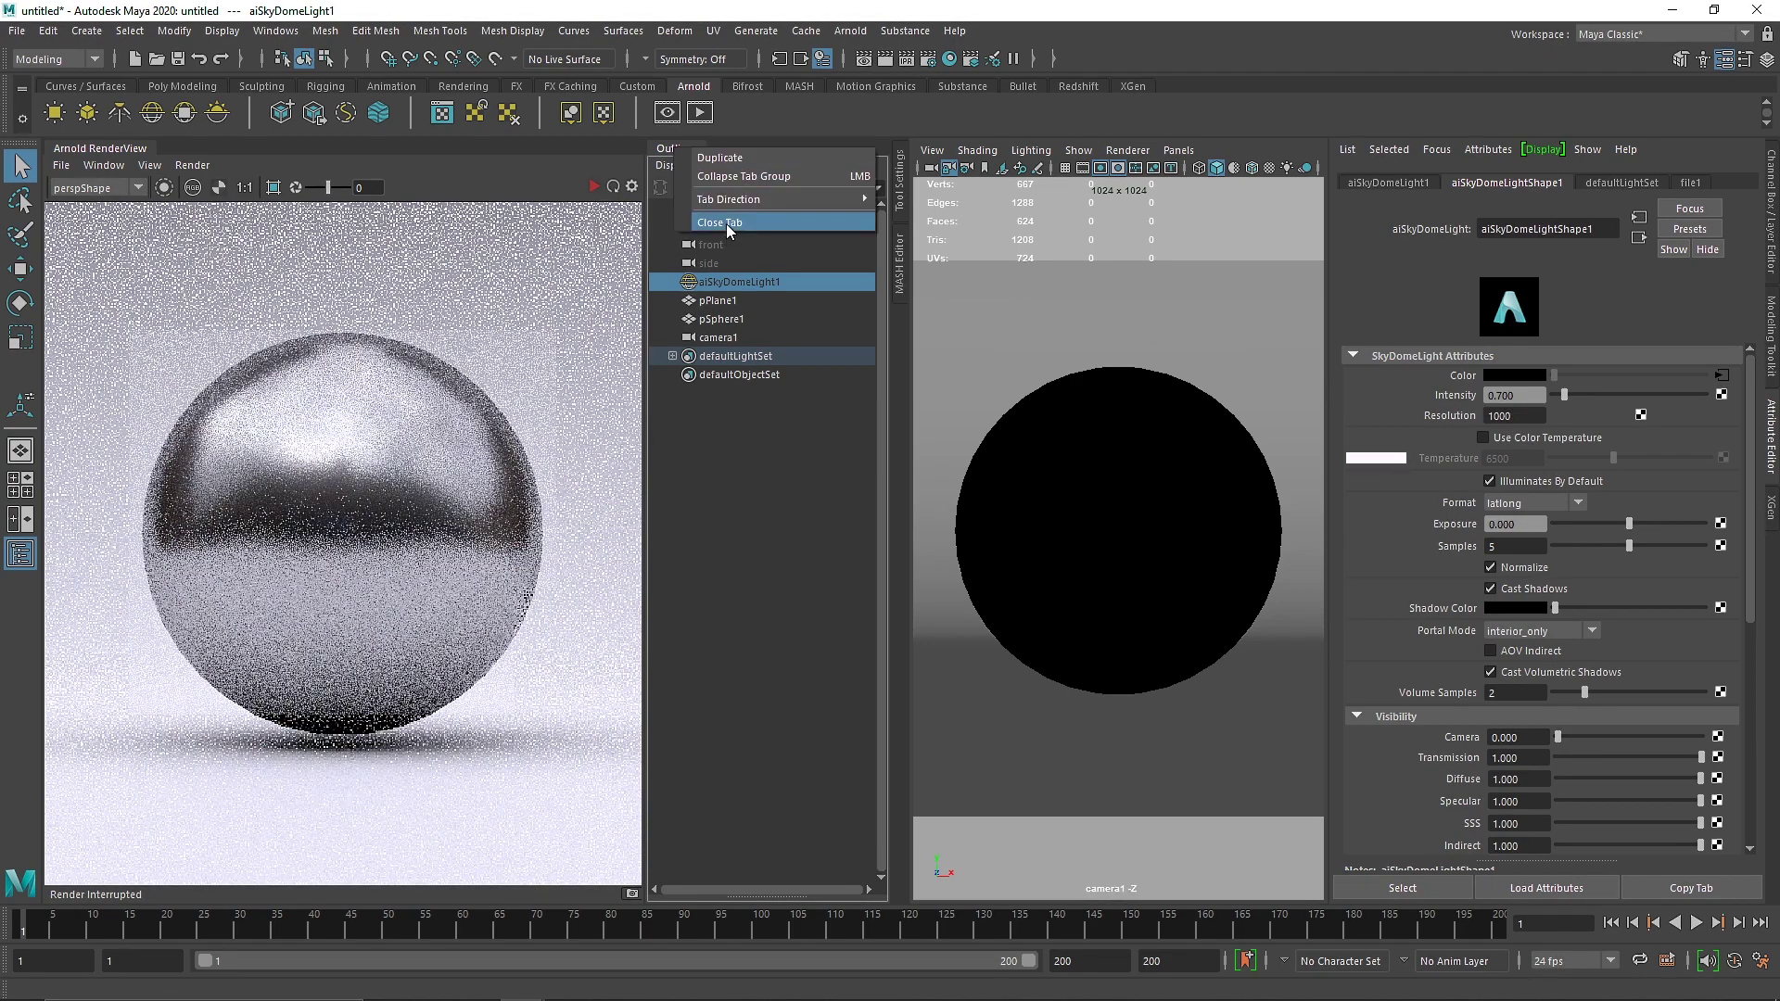
left_click(714, 225)
right_click(94, 153)
left_click(137, 225)
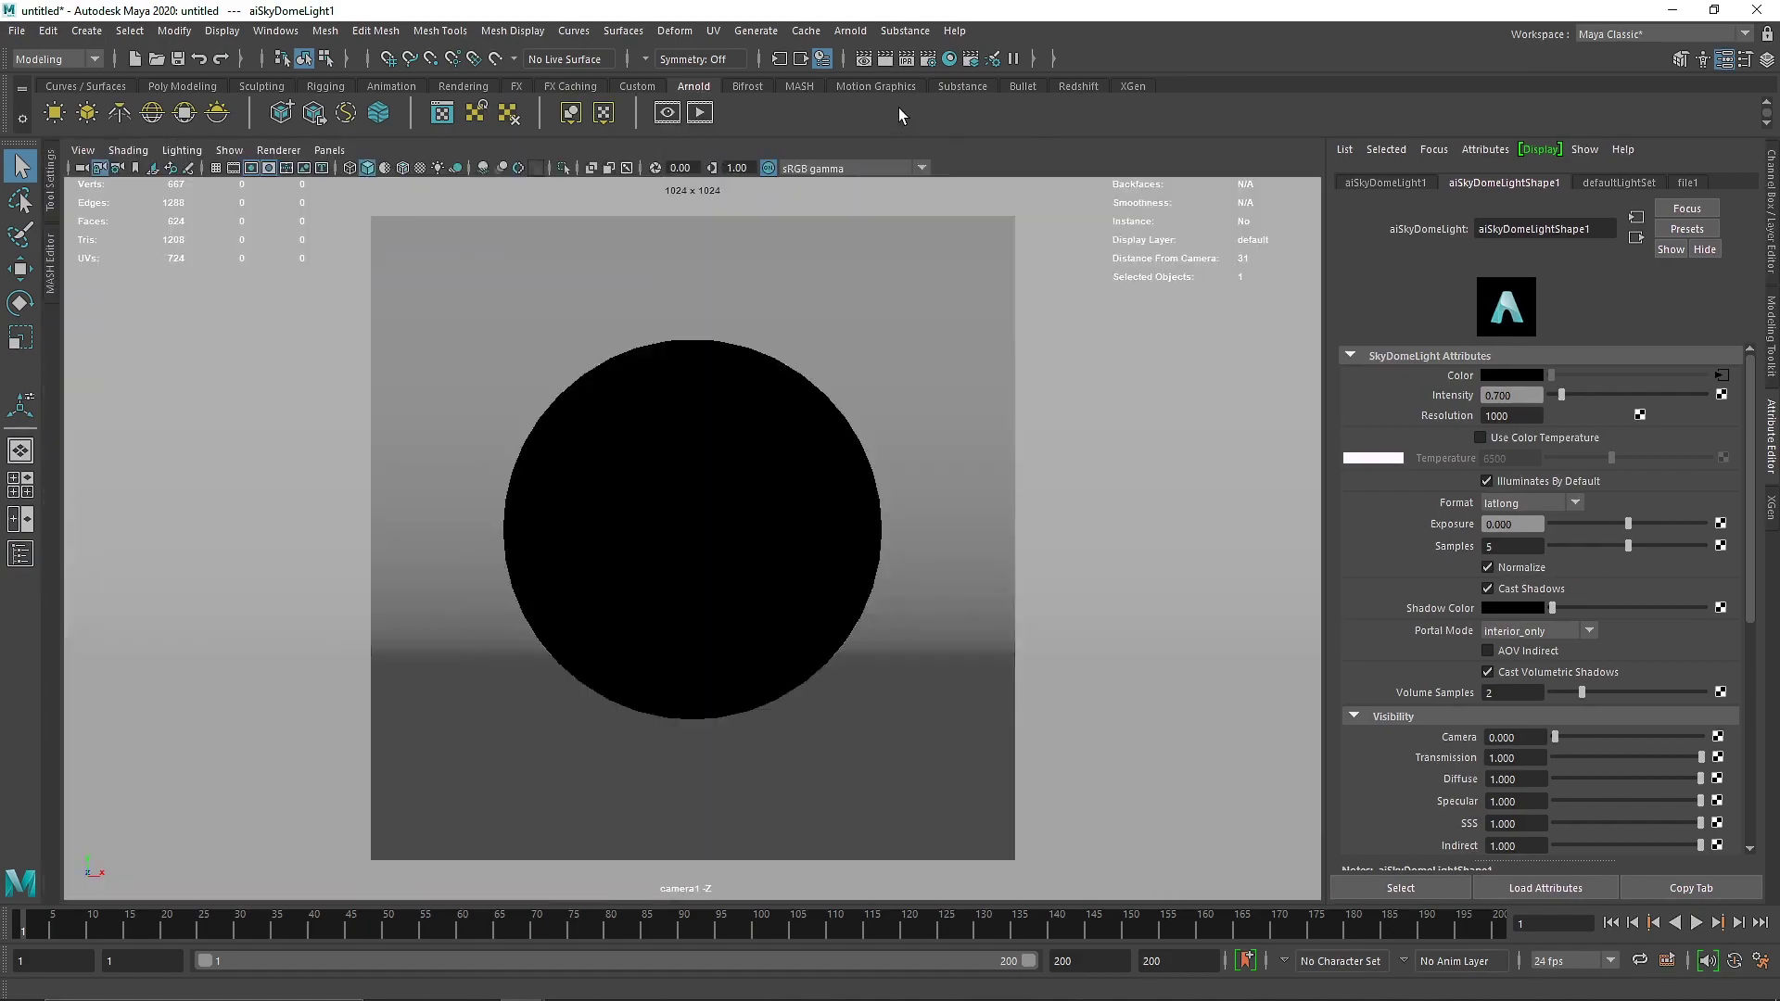
Open the Hypershade, graph the Cracked material's network and select the Cracked node
left_click(950, 59)
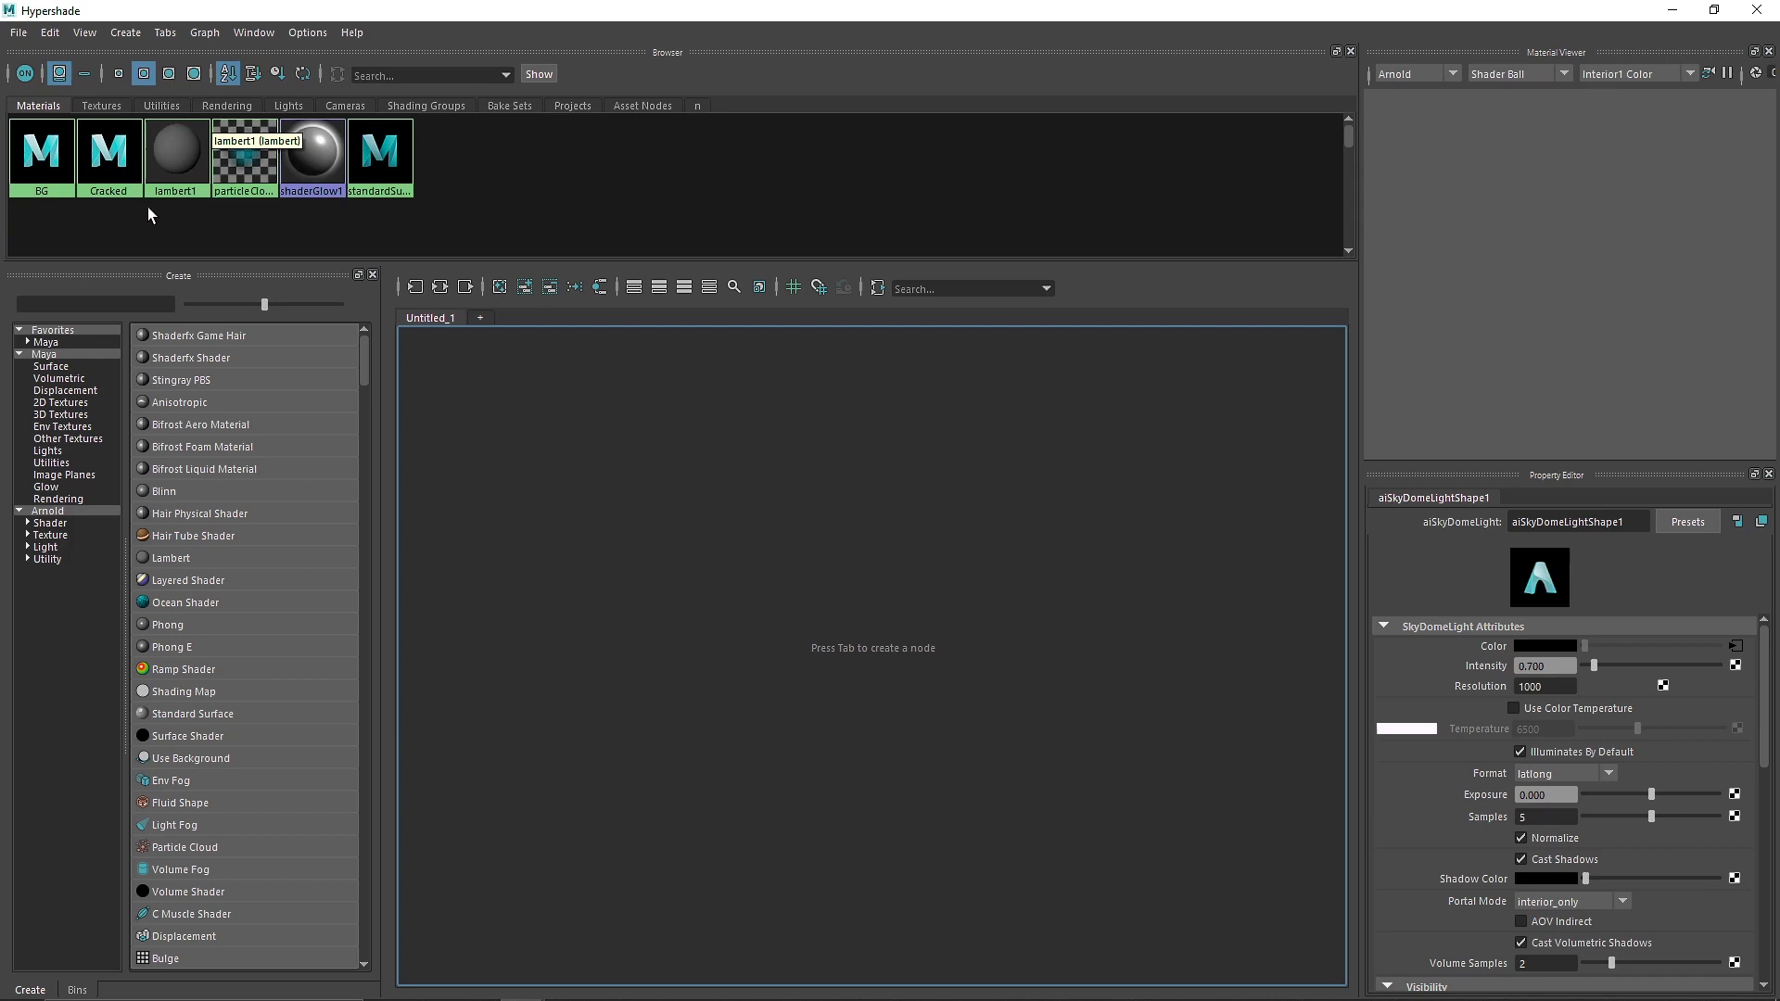
right_click_drag(166, 164, 165, 218)
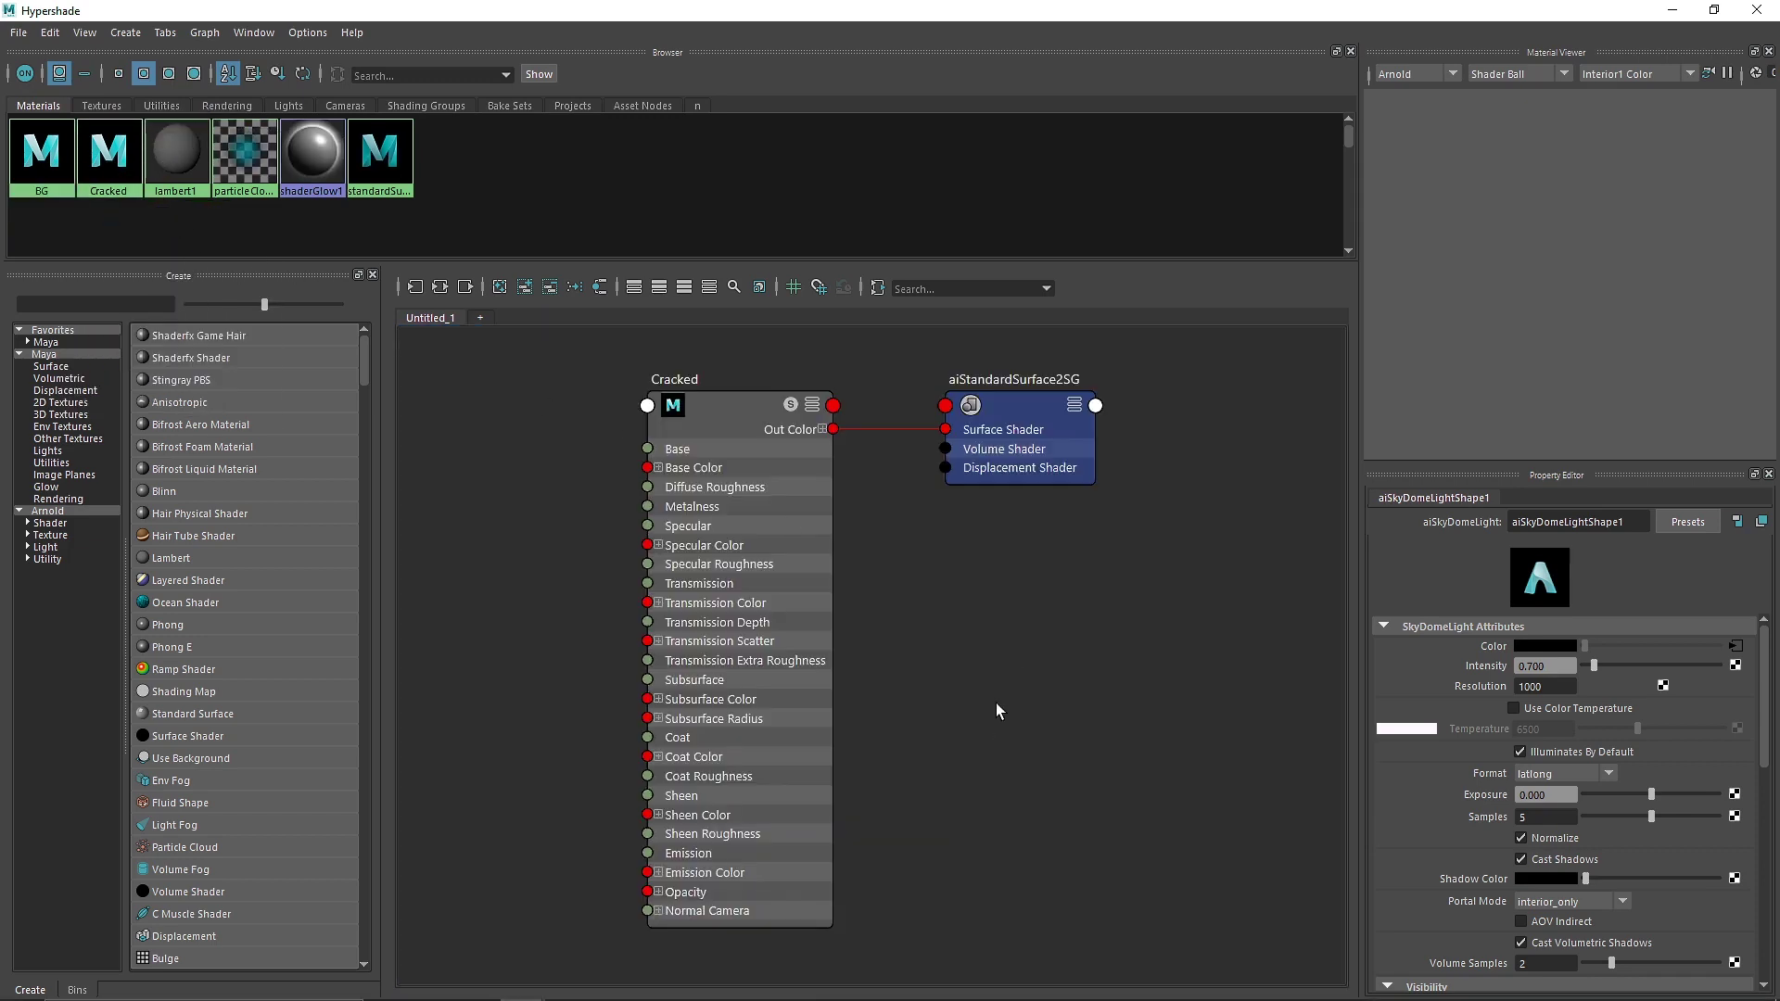
middle_click_drag(931, 498, 986, 489, "alt")
middle_click_drag(798, 395, 903, 422, "alt")
left_click(905, 397)
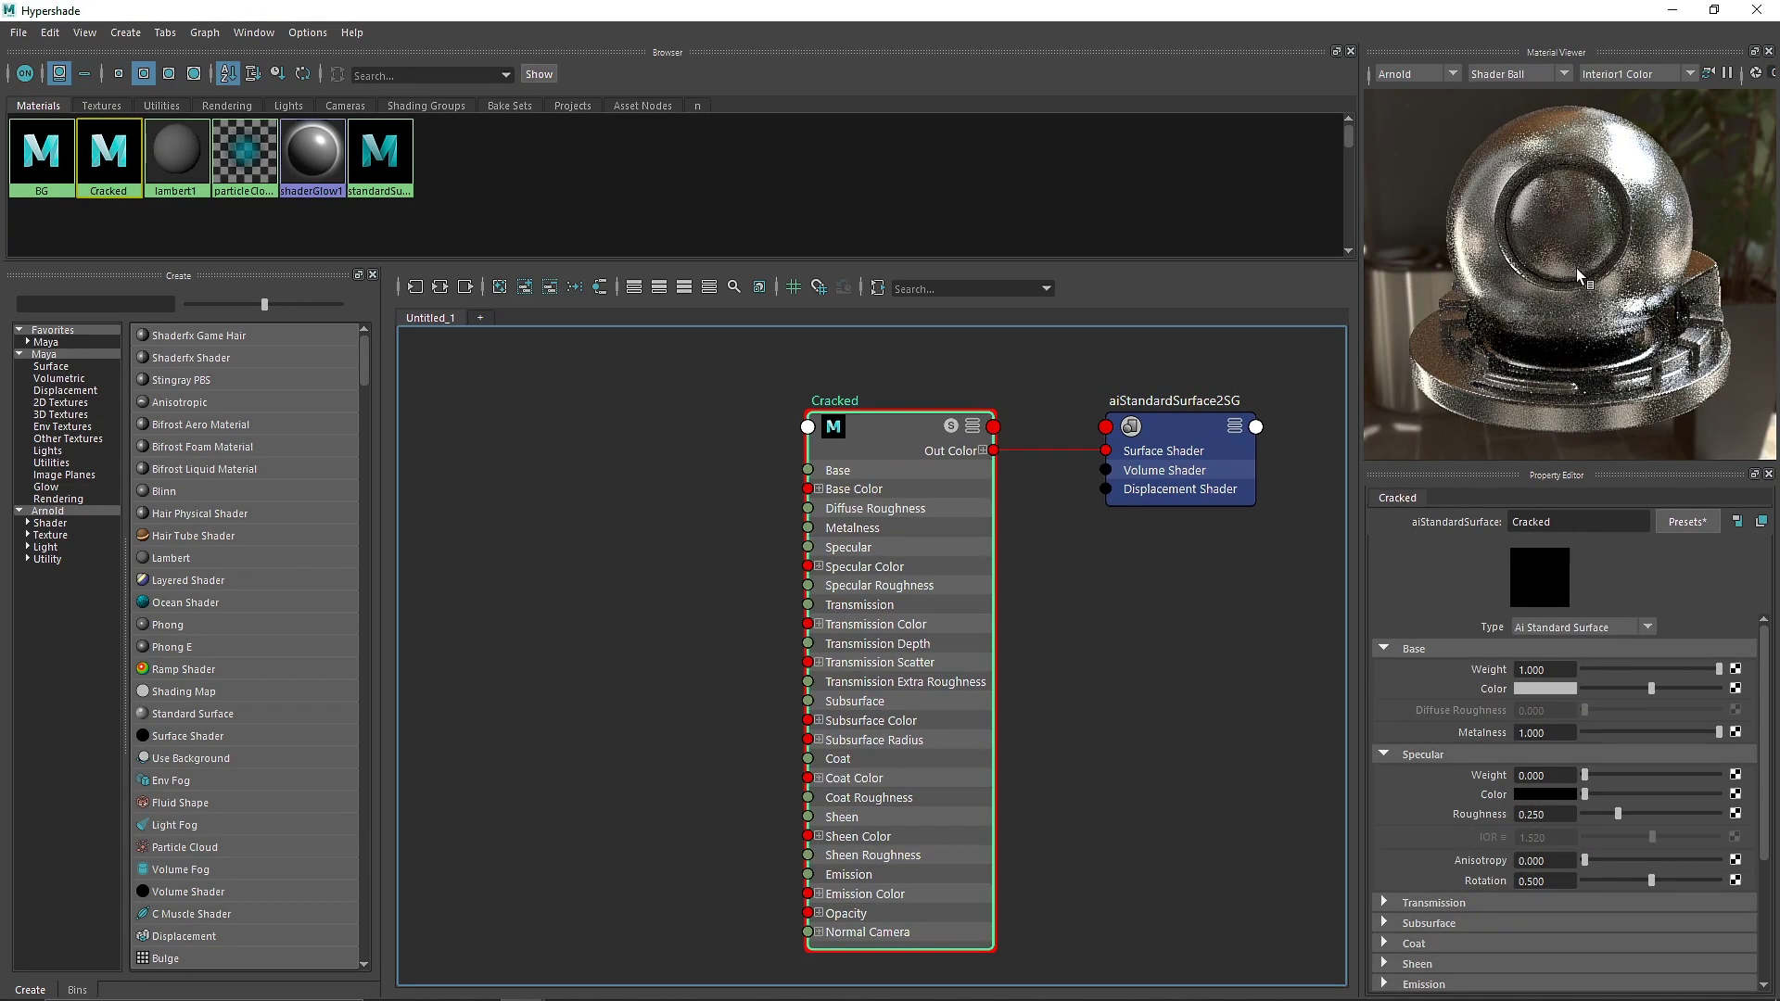
Create an Arnold aiNoise texture node and place it on the input side of the Cracked material
left_click(48, 511)
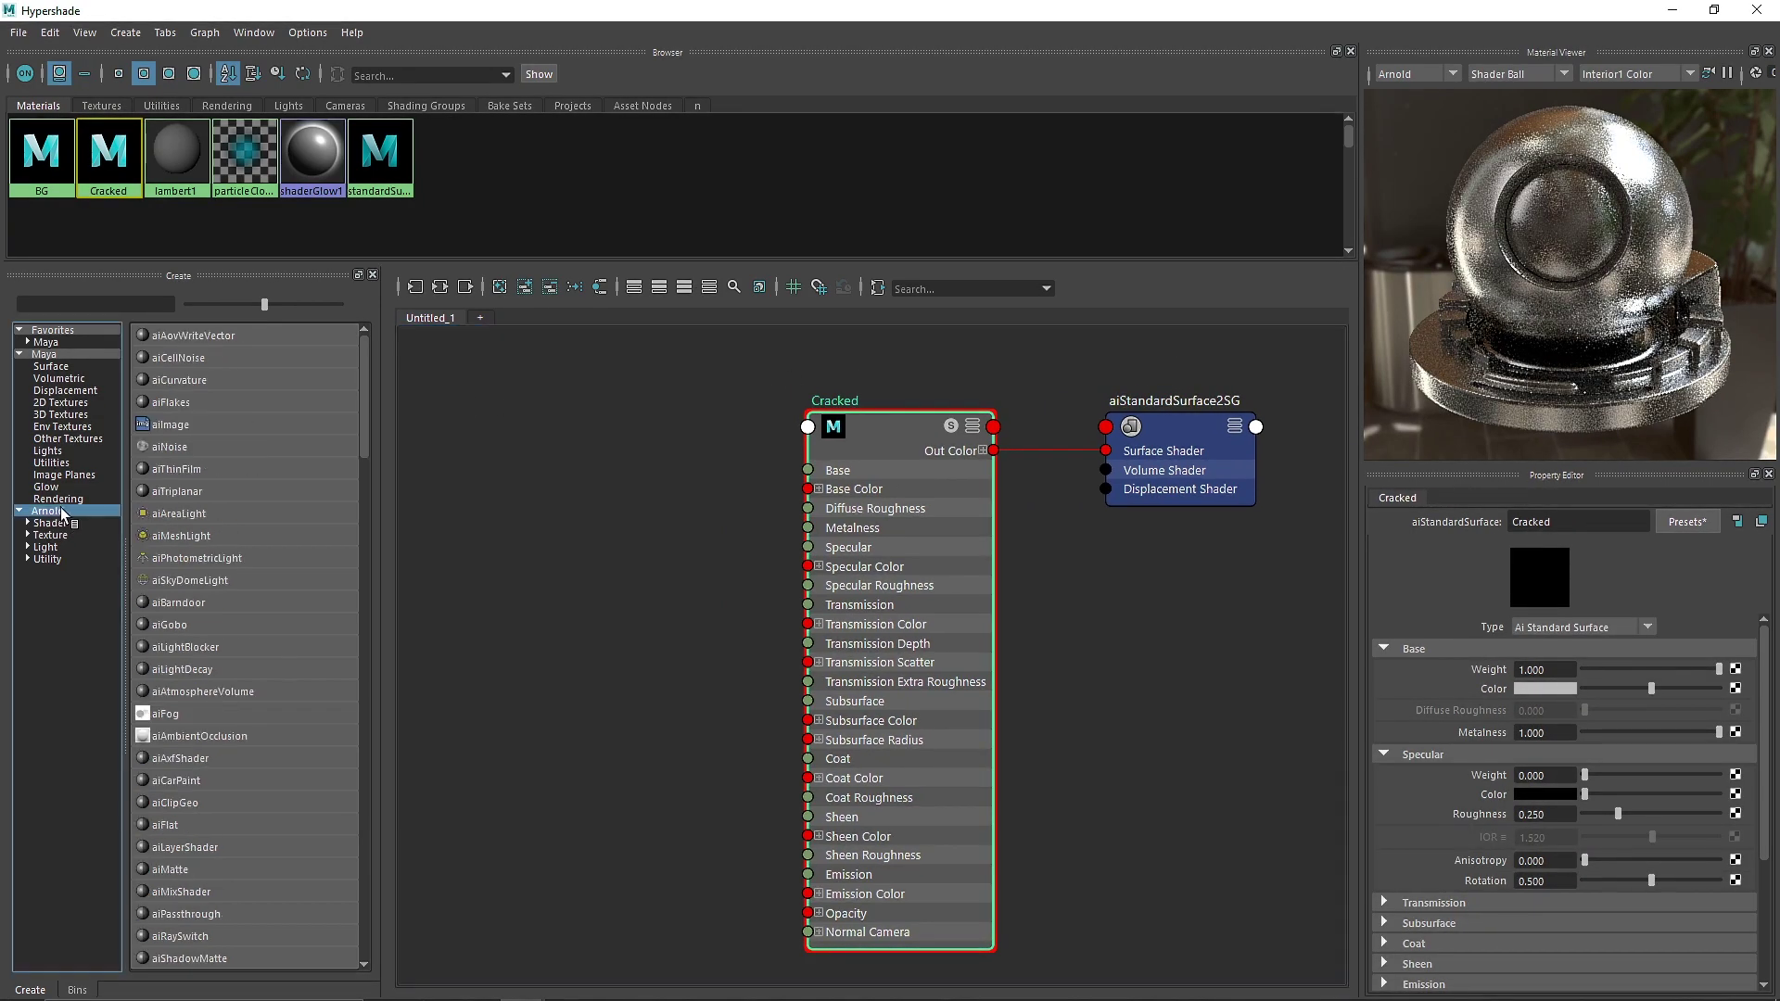
left_click(176, 448)
middle_click_drag(726, 527, 971, 502, "alt")
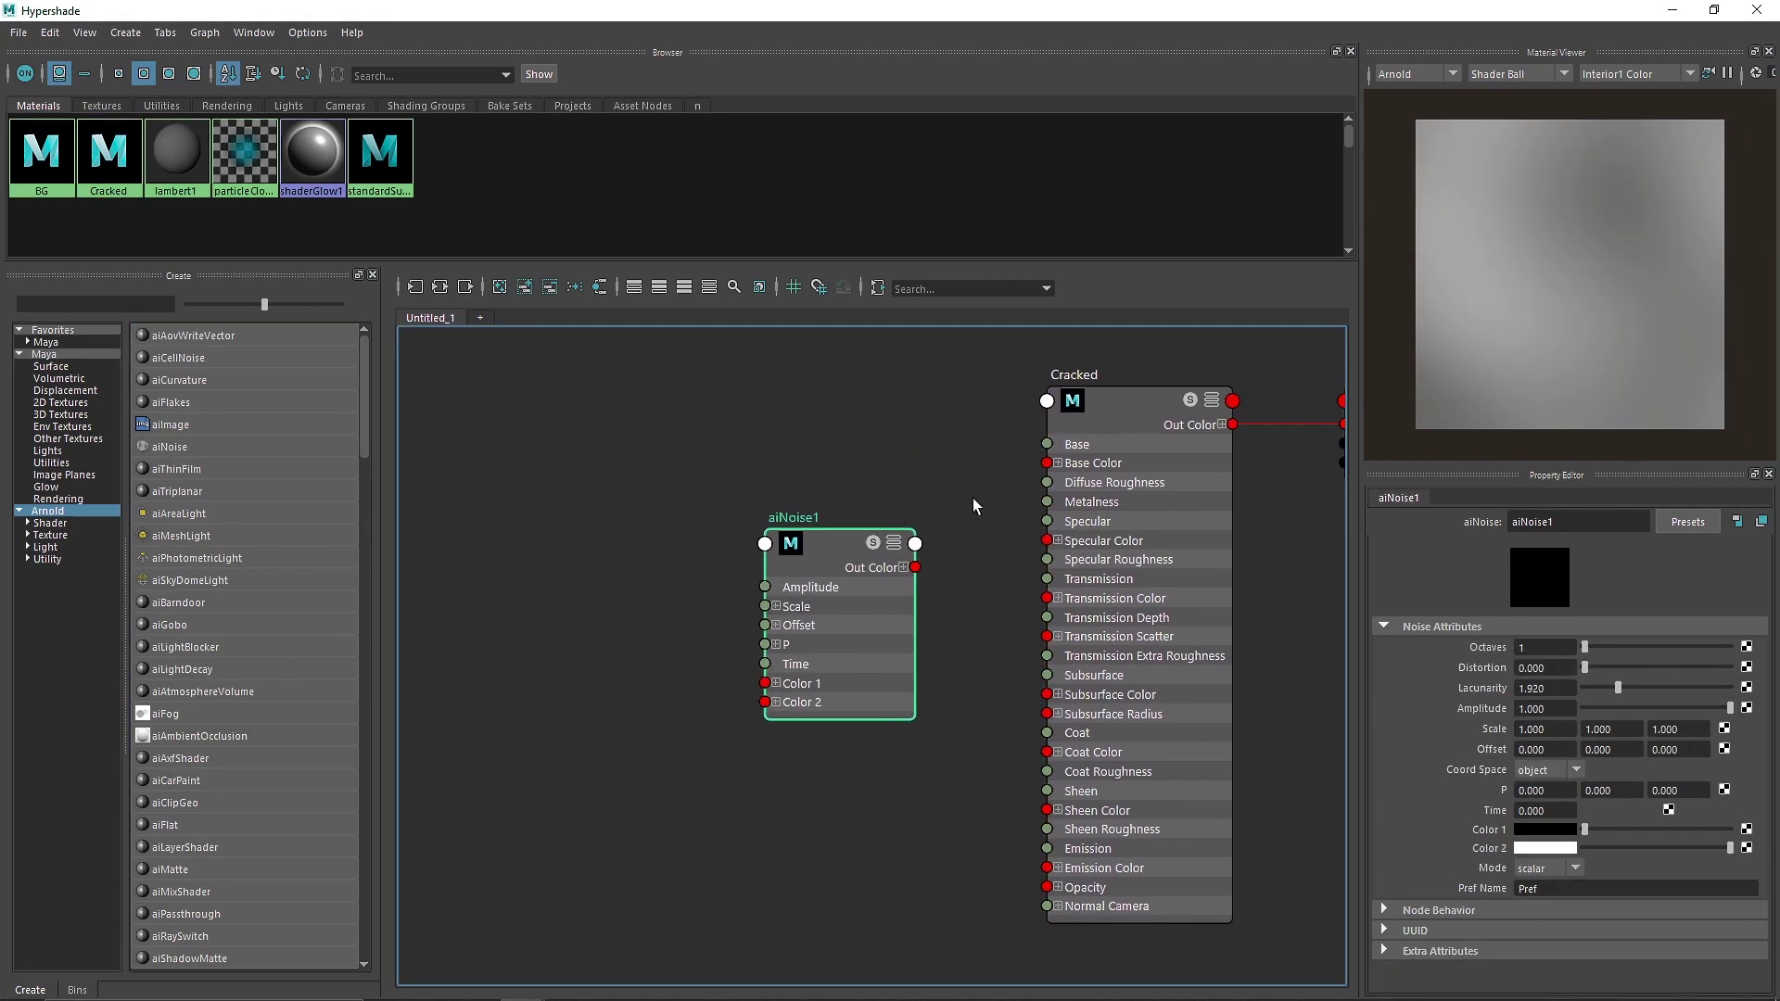
left_click_drag(810, 572, 679, 549)
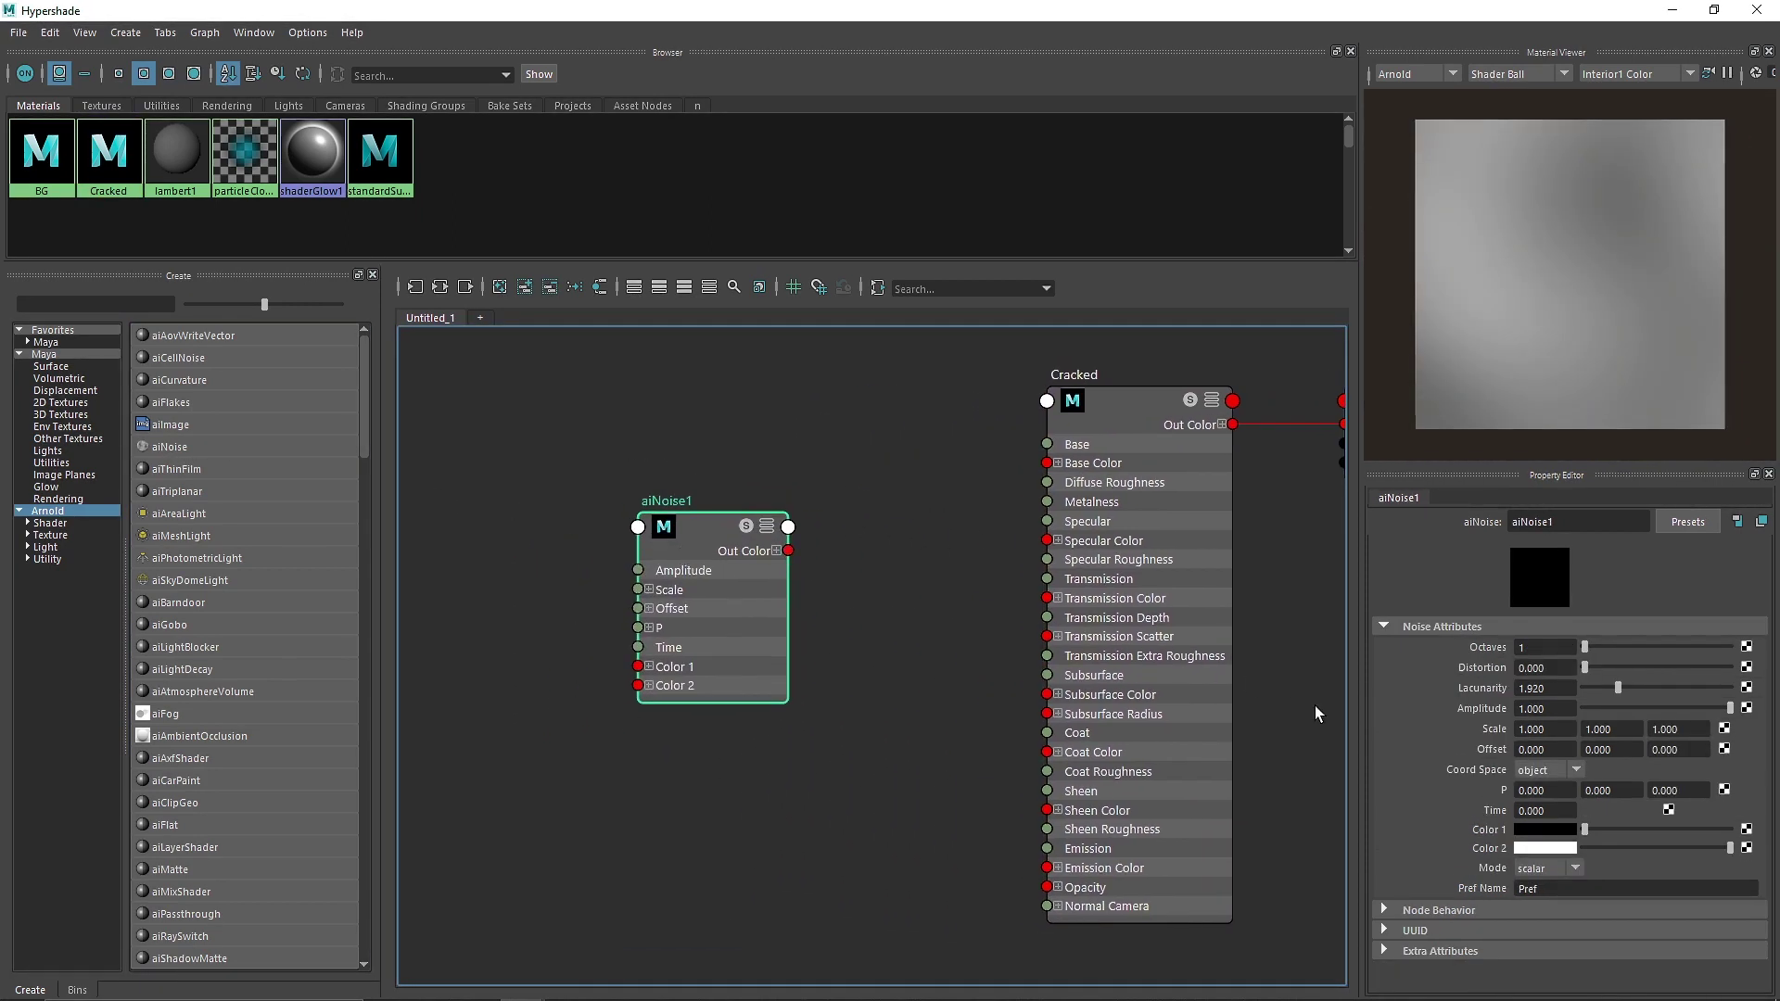
Set the noise's octaves to 8, distortion to about 0.194 and amplitude to 10
left_click(1554, 648)
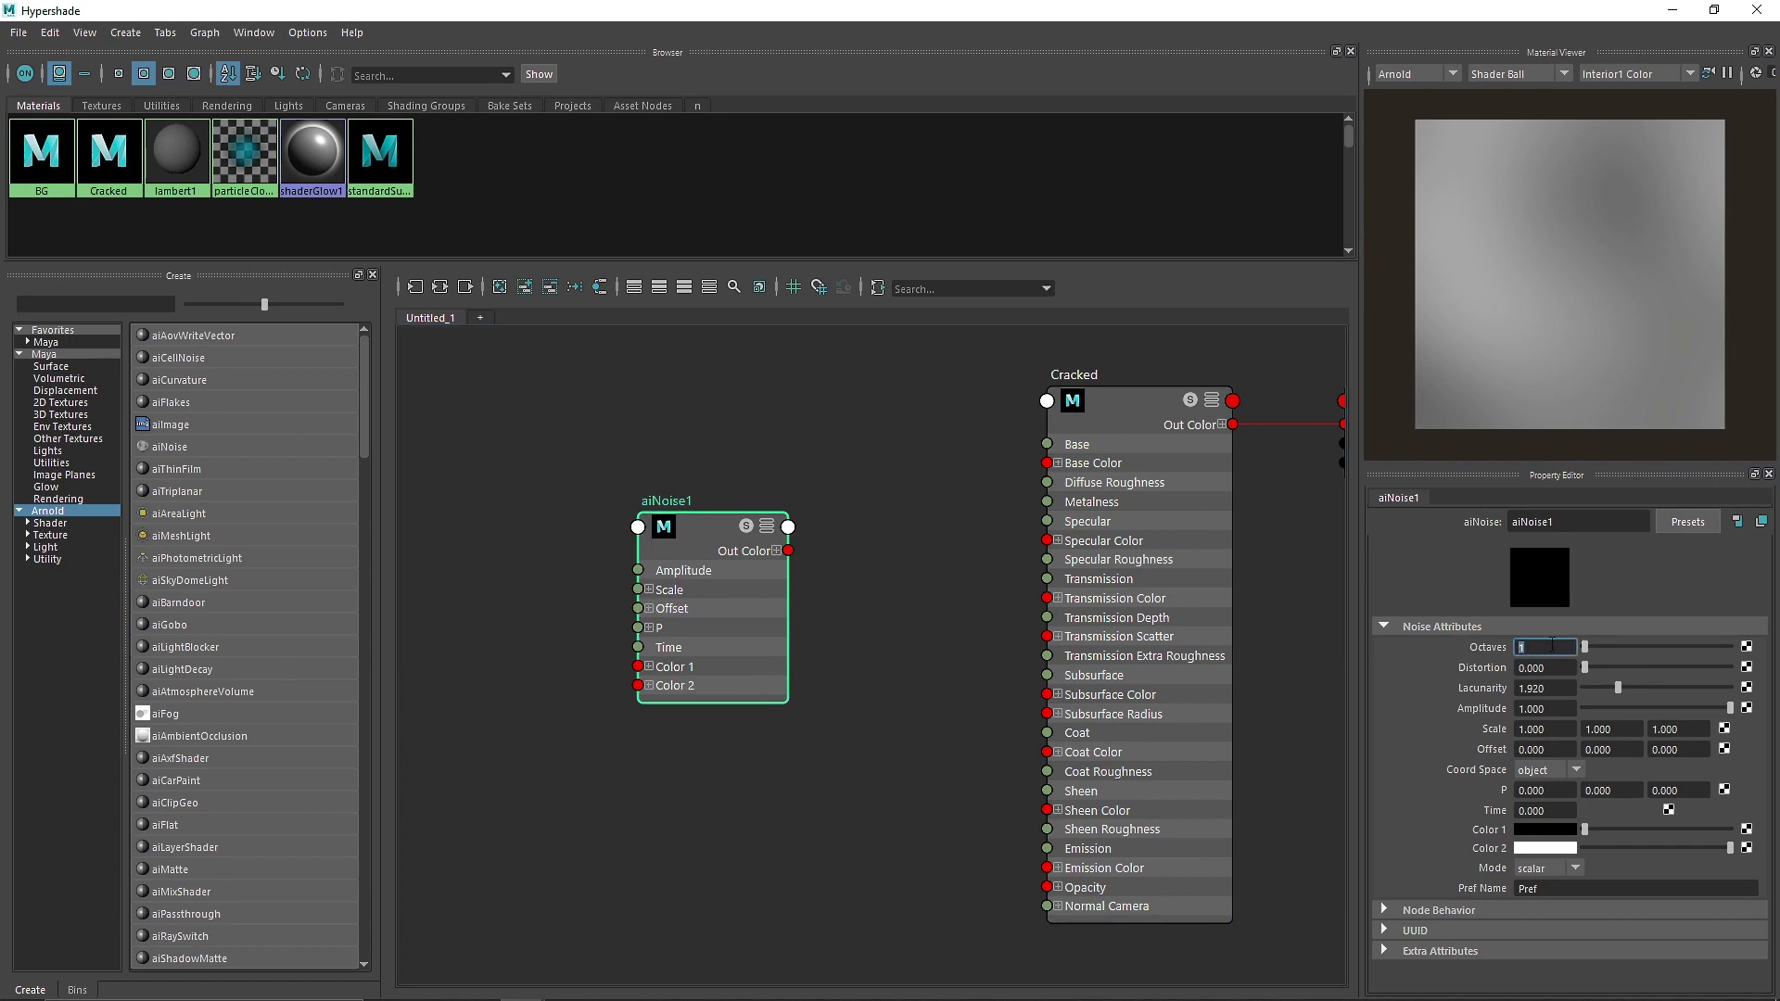
type("8")
key("Return")
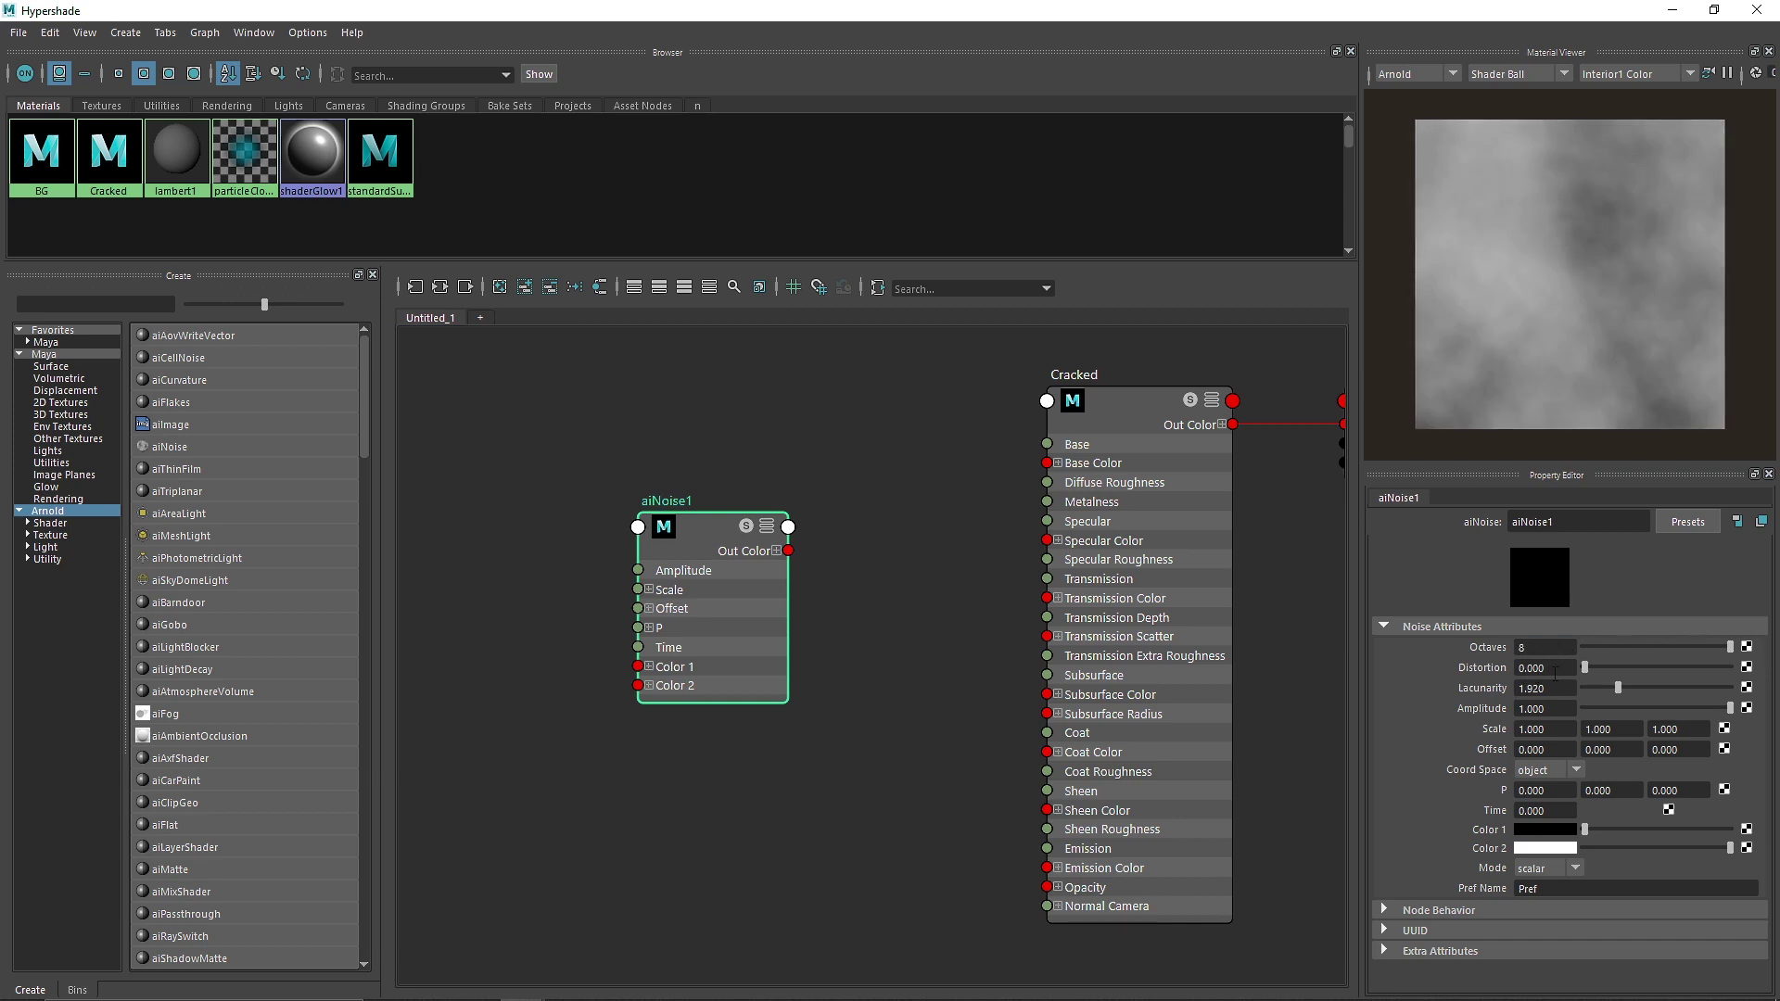
mouse_move(1588, 665)
left_mouse_down()
mouse_move(1608, 668)
mouse_move(1588, 668)
left_mouse_up()
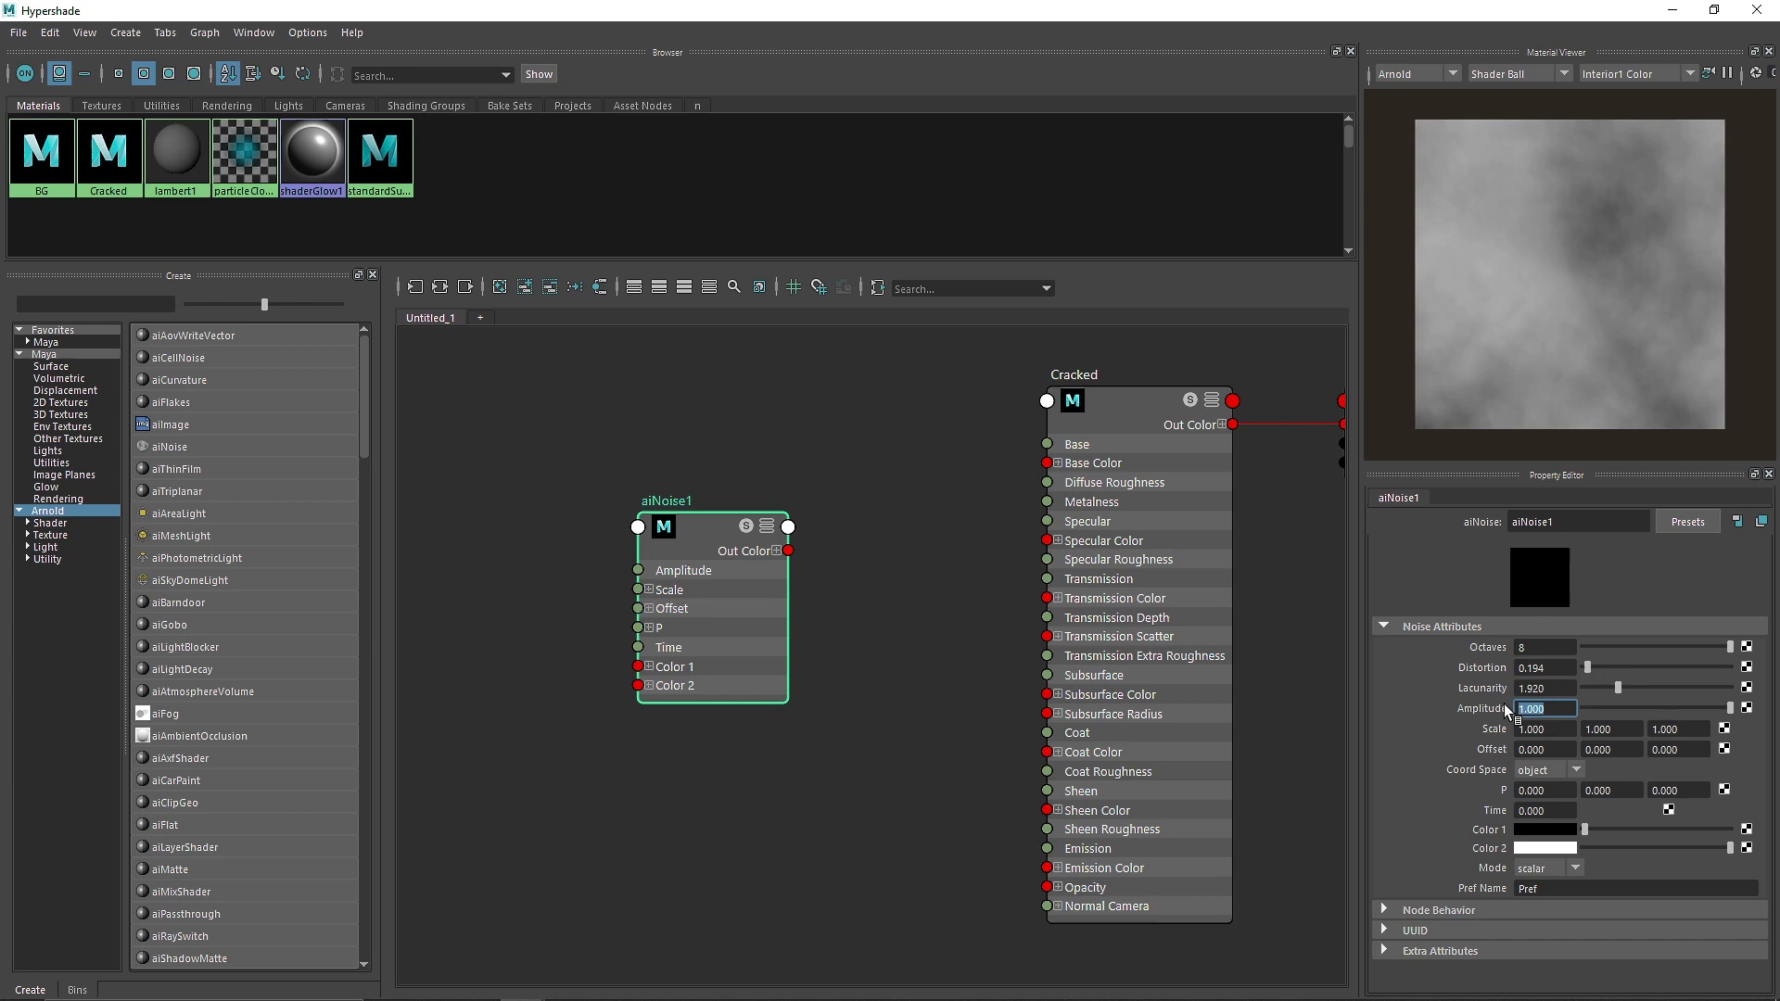
type("0")
key("Return")
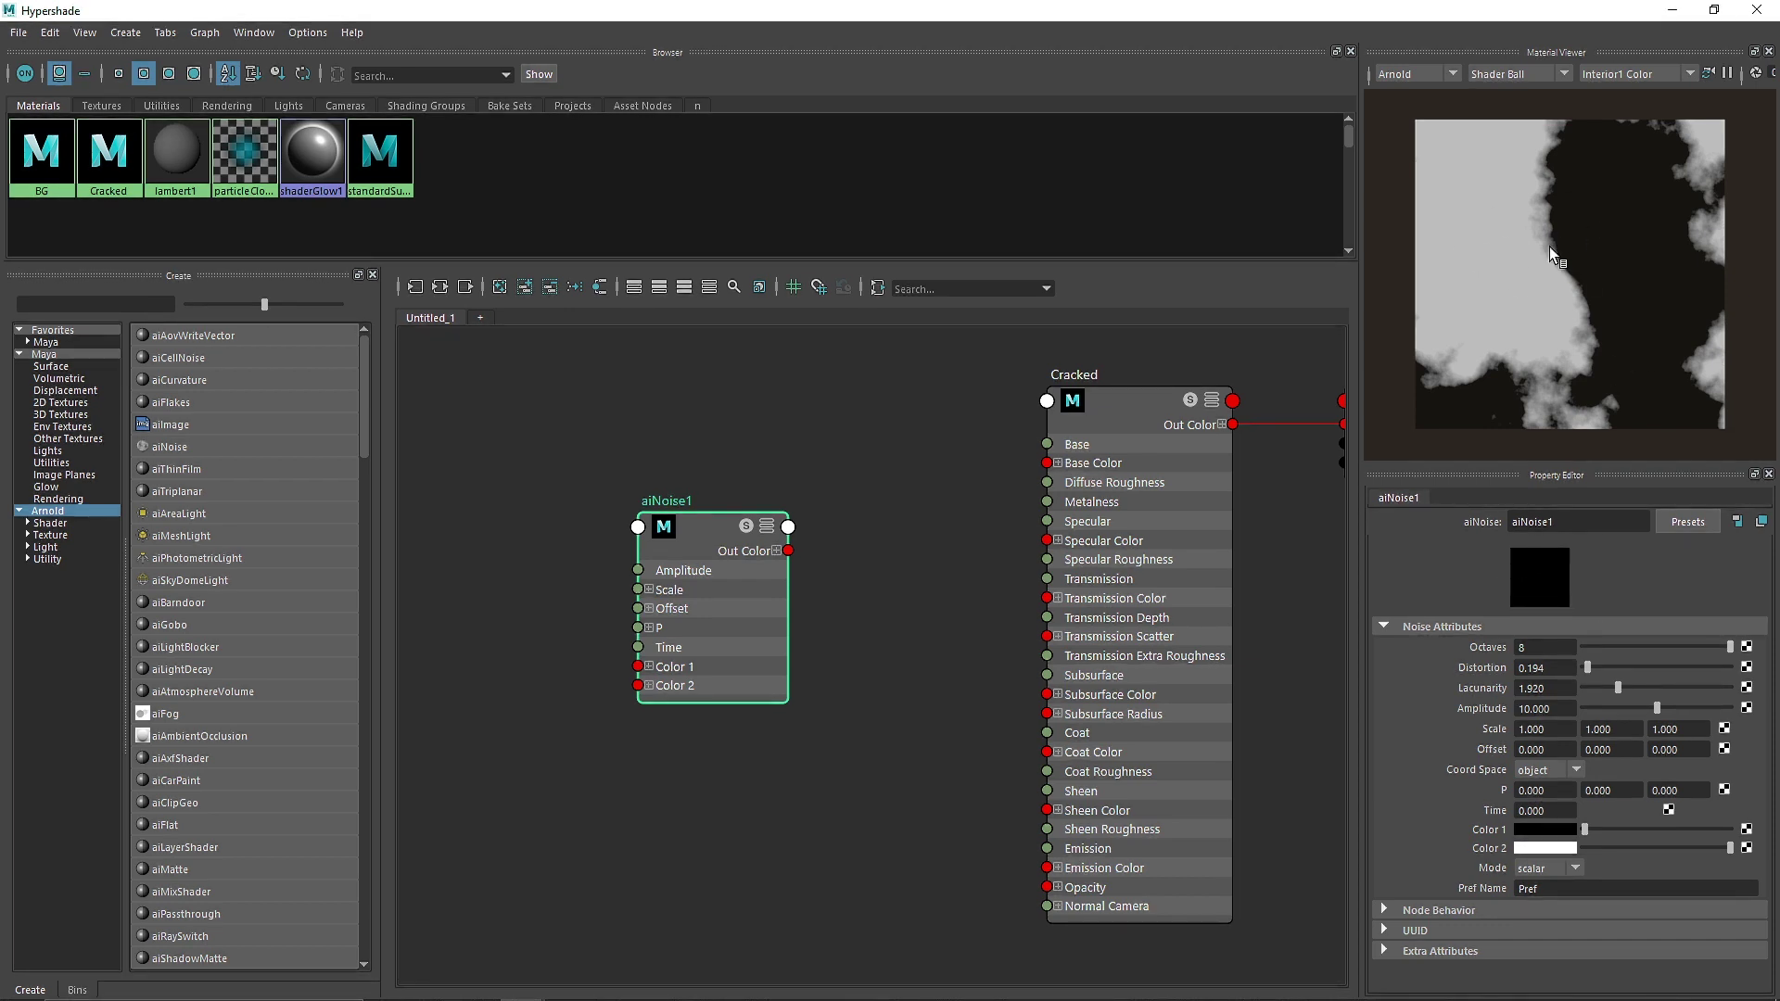
Raise the noise's distortion to about 1.226 and adjust its lacunarity to about 2.729
mouse_move(1584, 667)
left_mouse_down()
mouse_move(1639, 675)
mouse_move(1600, 675)
left_mouse_up()
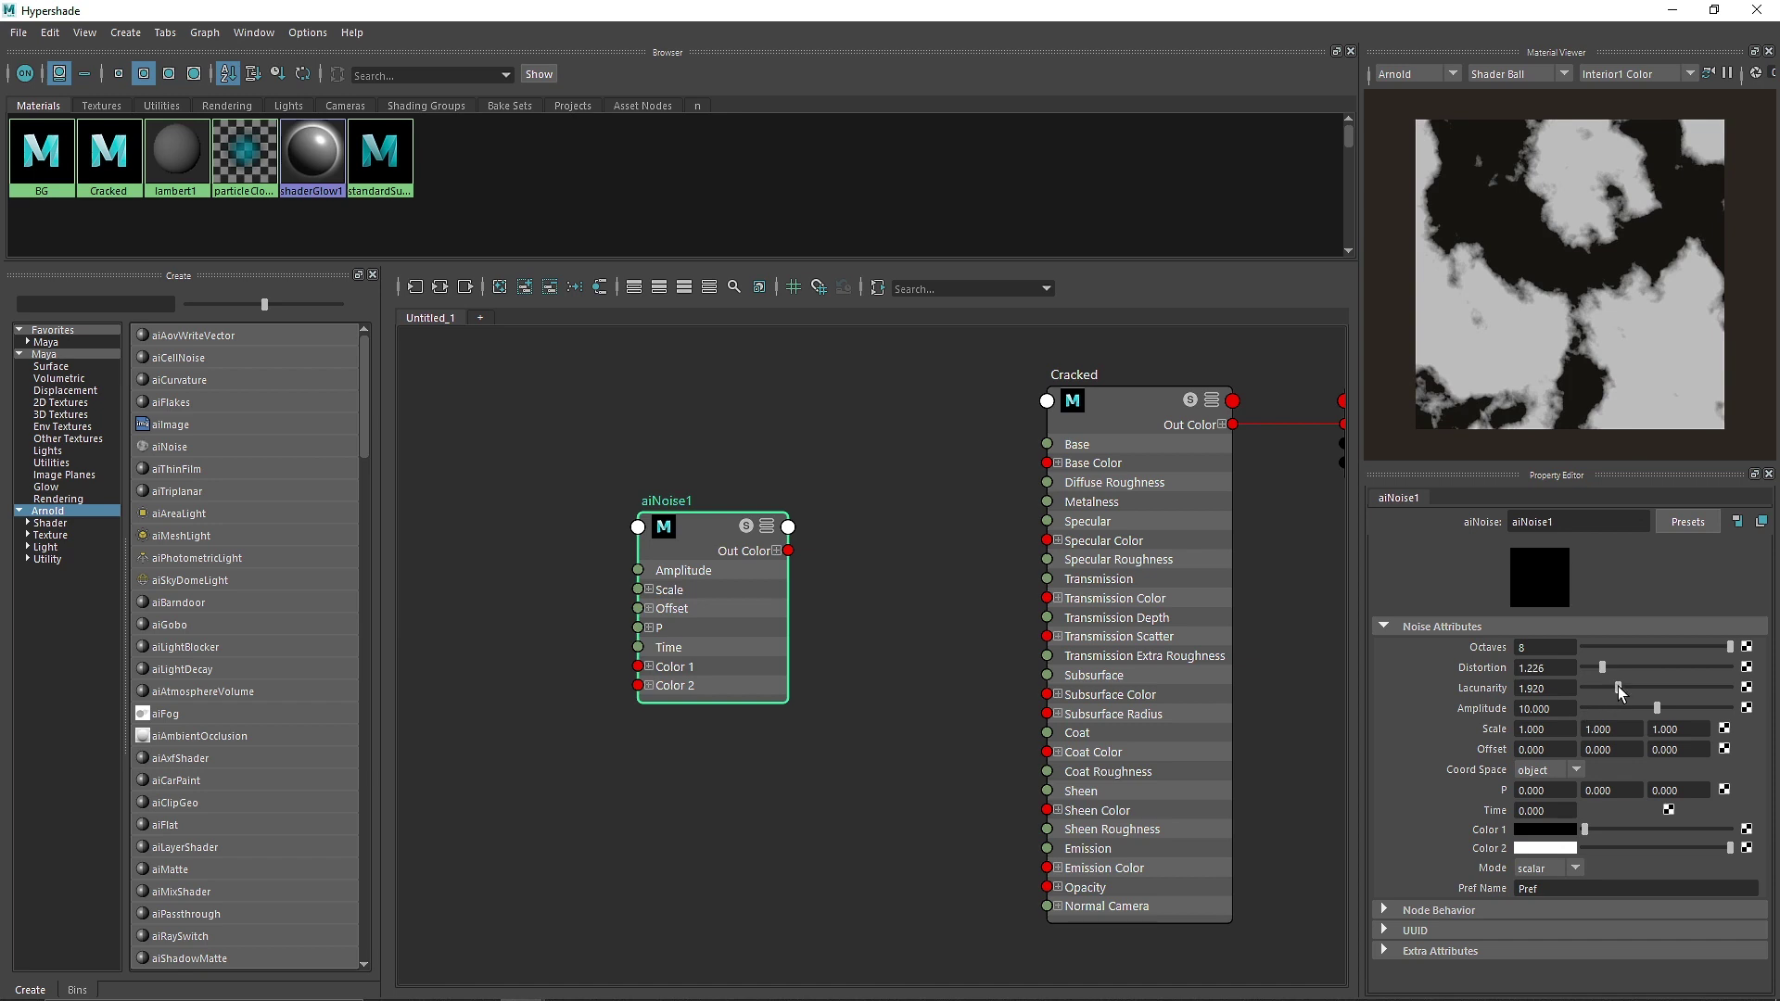
left_click_drag(1619, 687, 1595, 691)
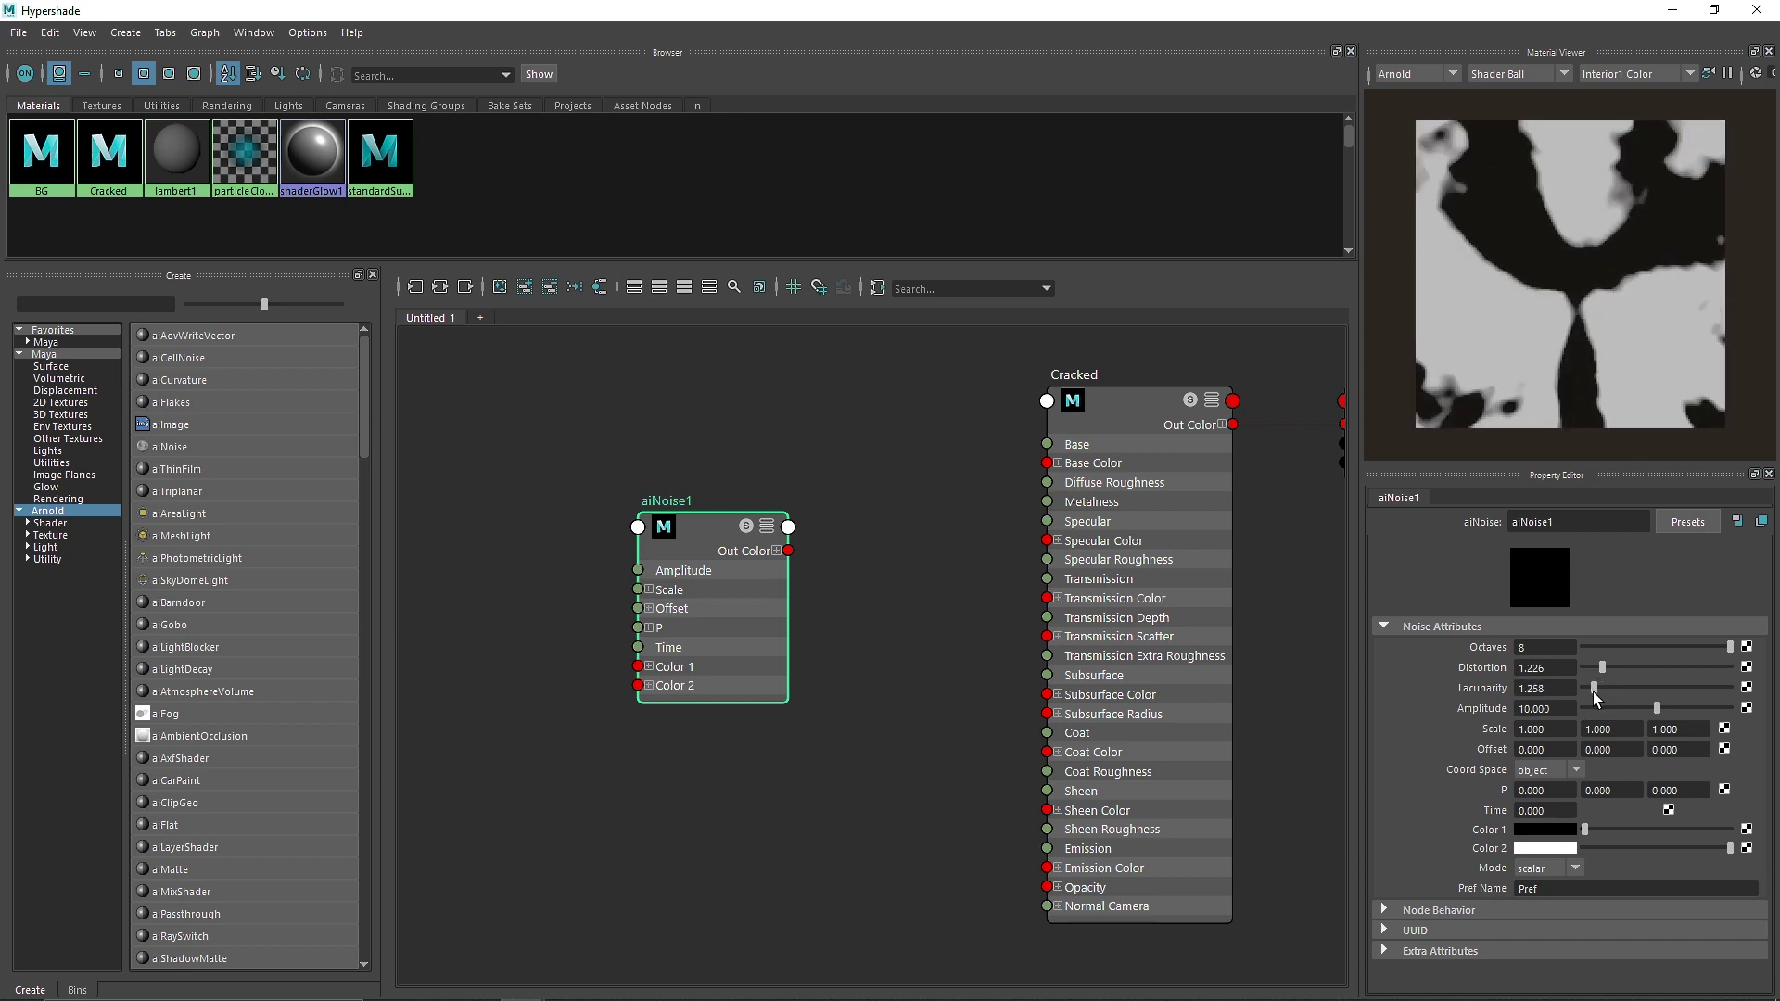
left_click_drag(1593, 691, 1652, 696)
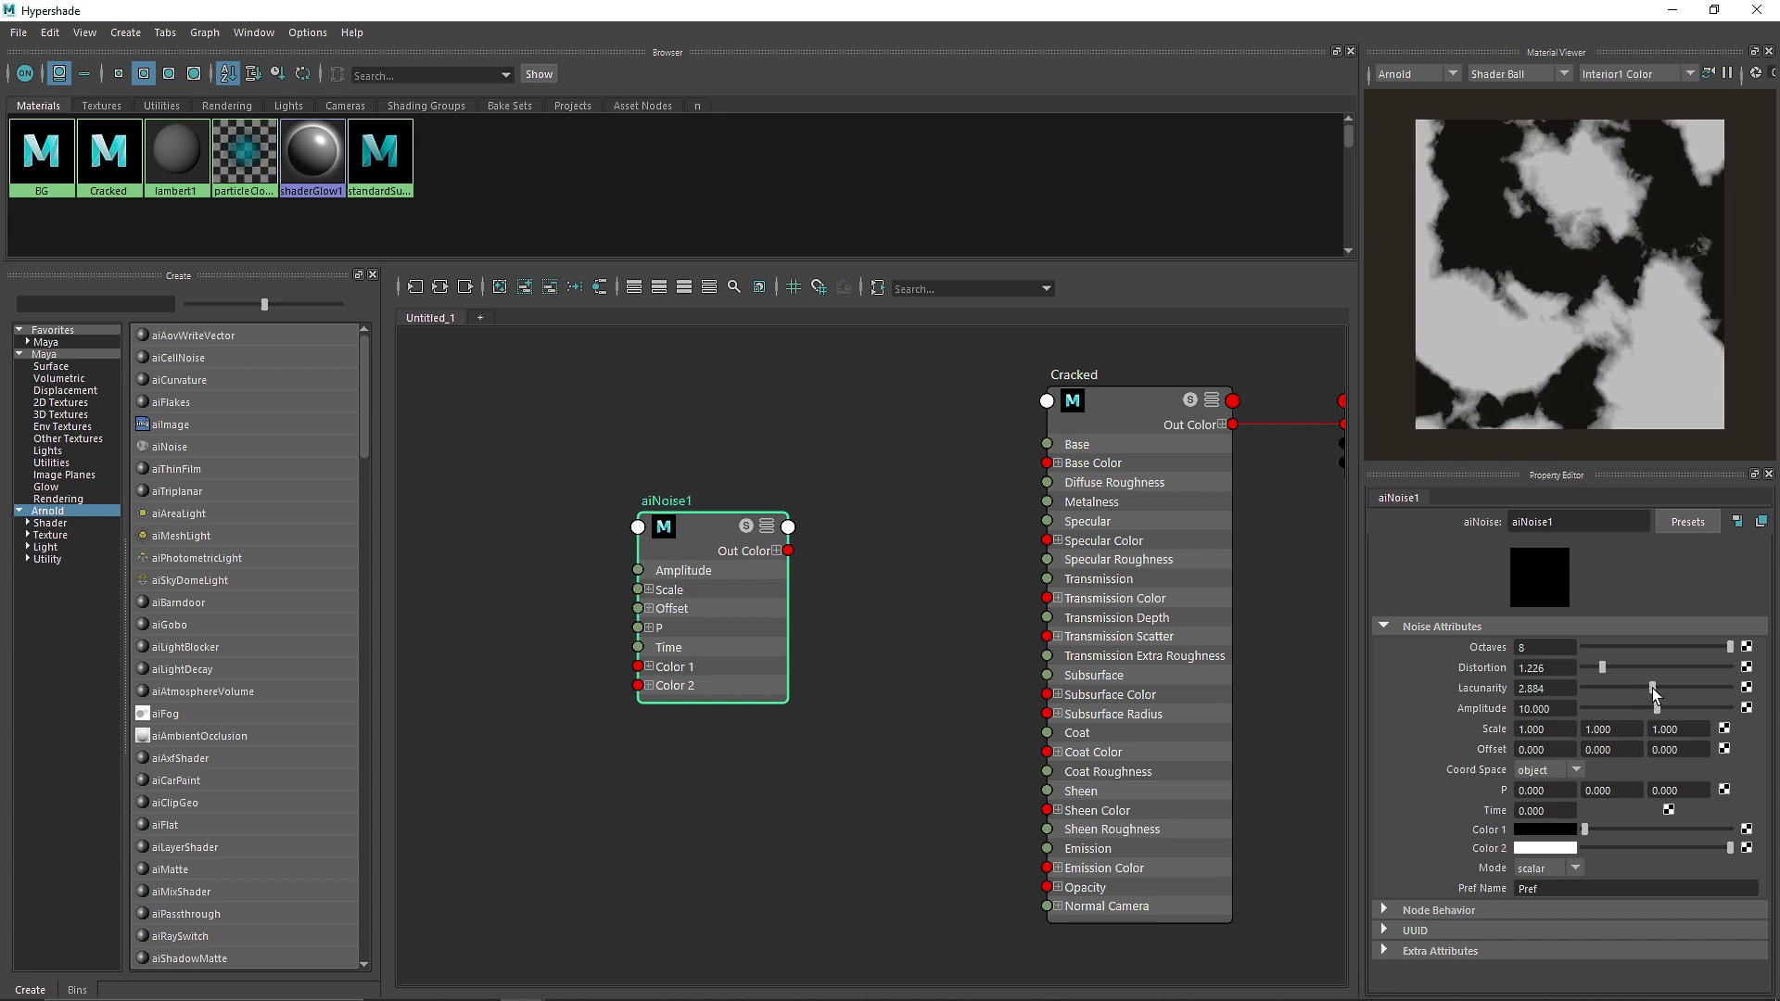
left_click_drag(1652, 688, 1646, 688)
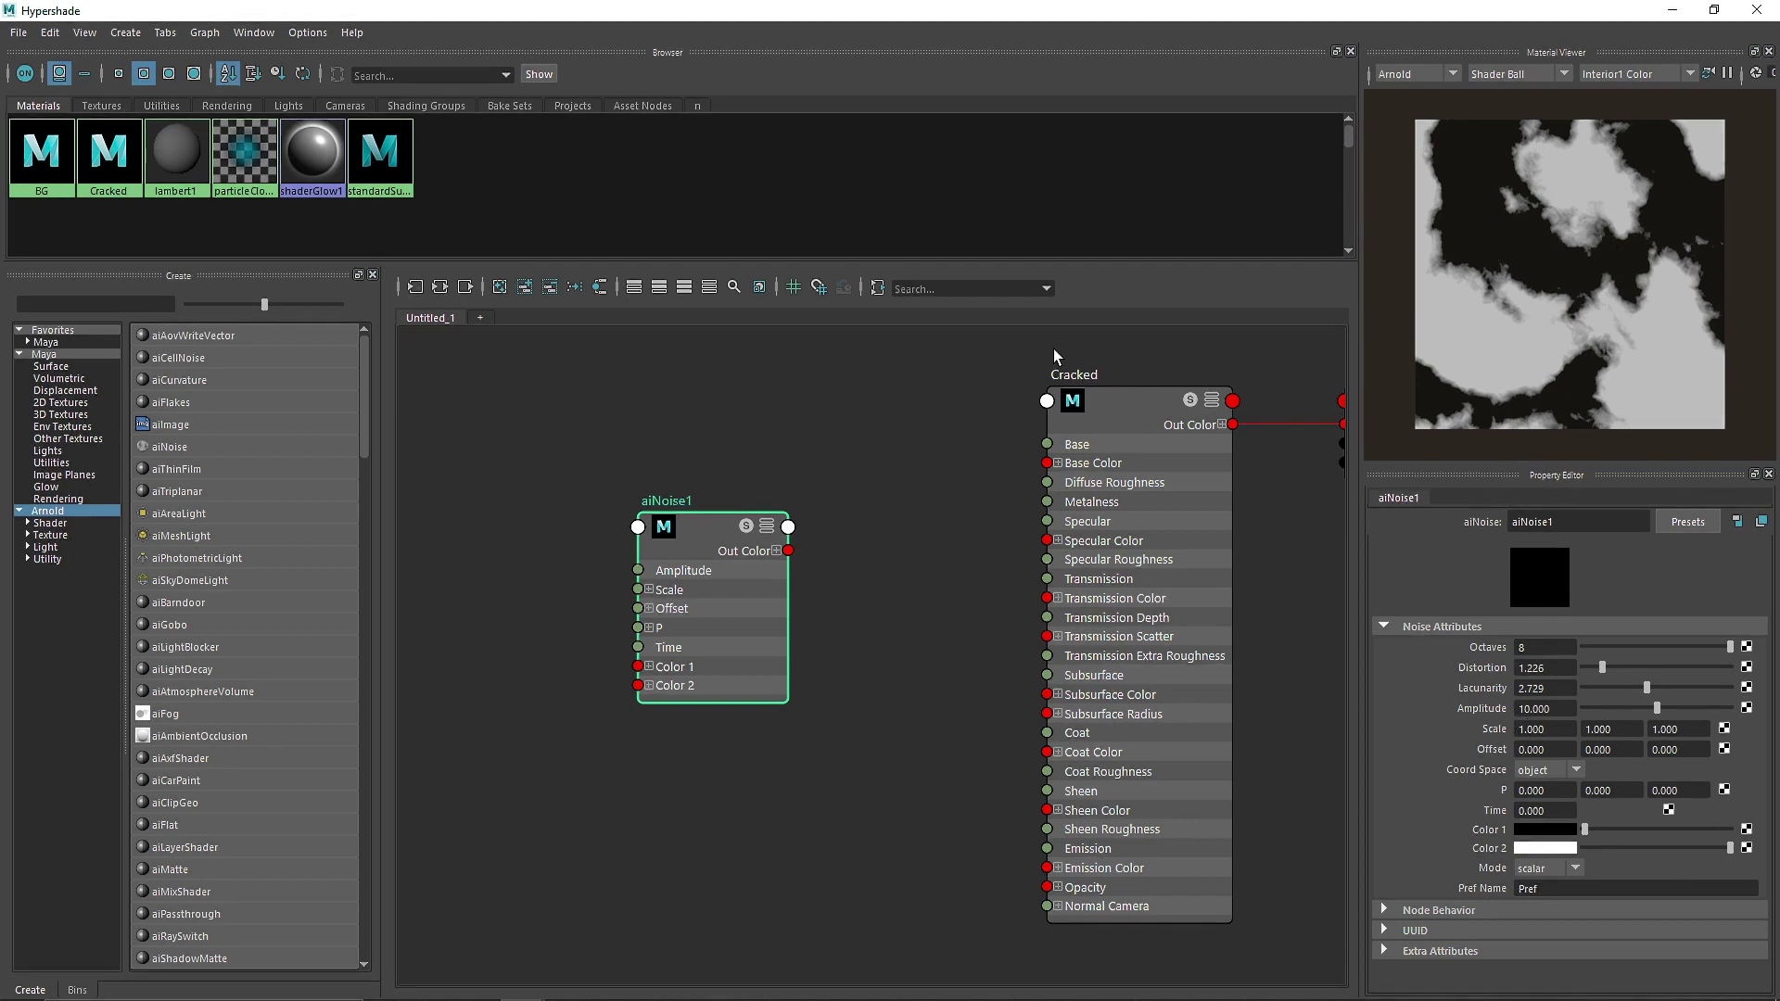
left_click(1545, 728)
Try the noise's Out Color as the Cracked material's Base Color, and remove the connection again
middle_click_drag(861, 597, 942, 596, "alt")
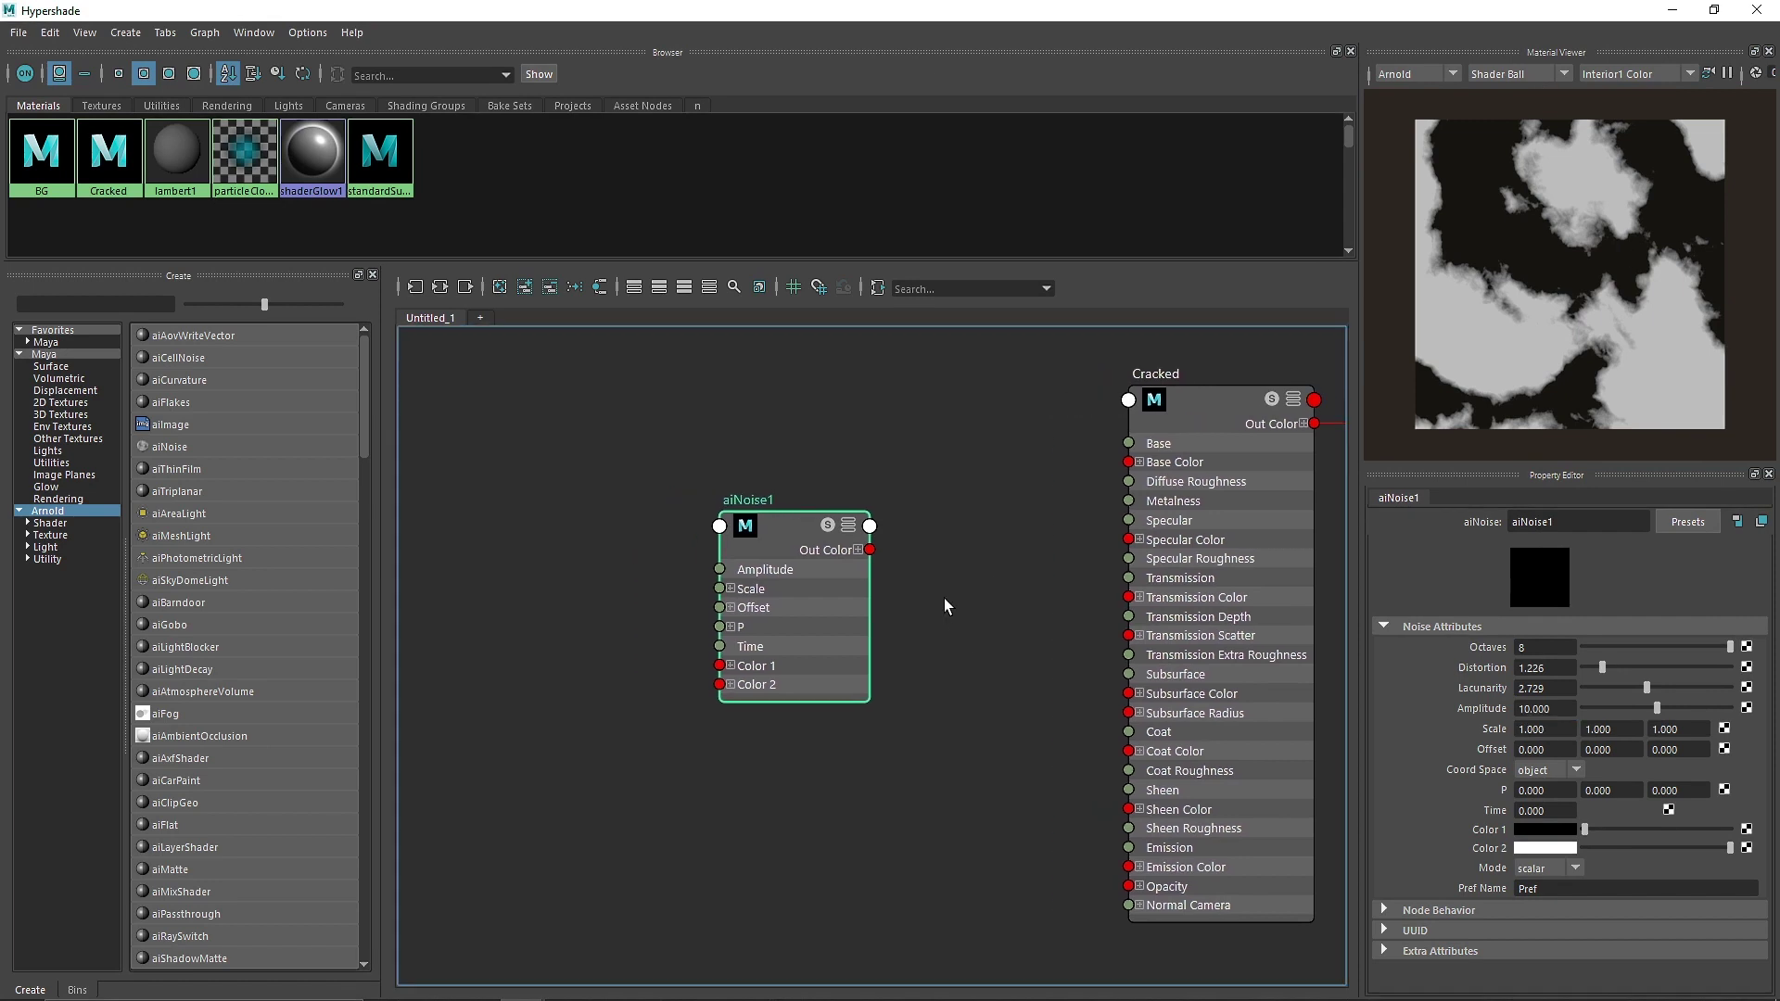
left_click(940, 596)
left_click_drag(870, 550, 1129, 462)
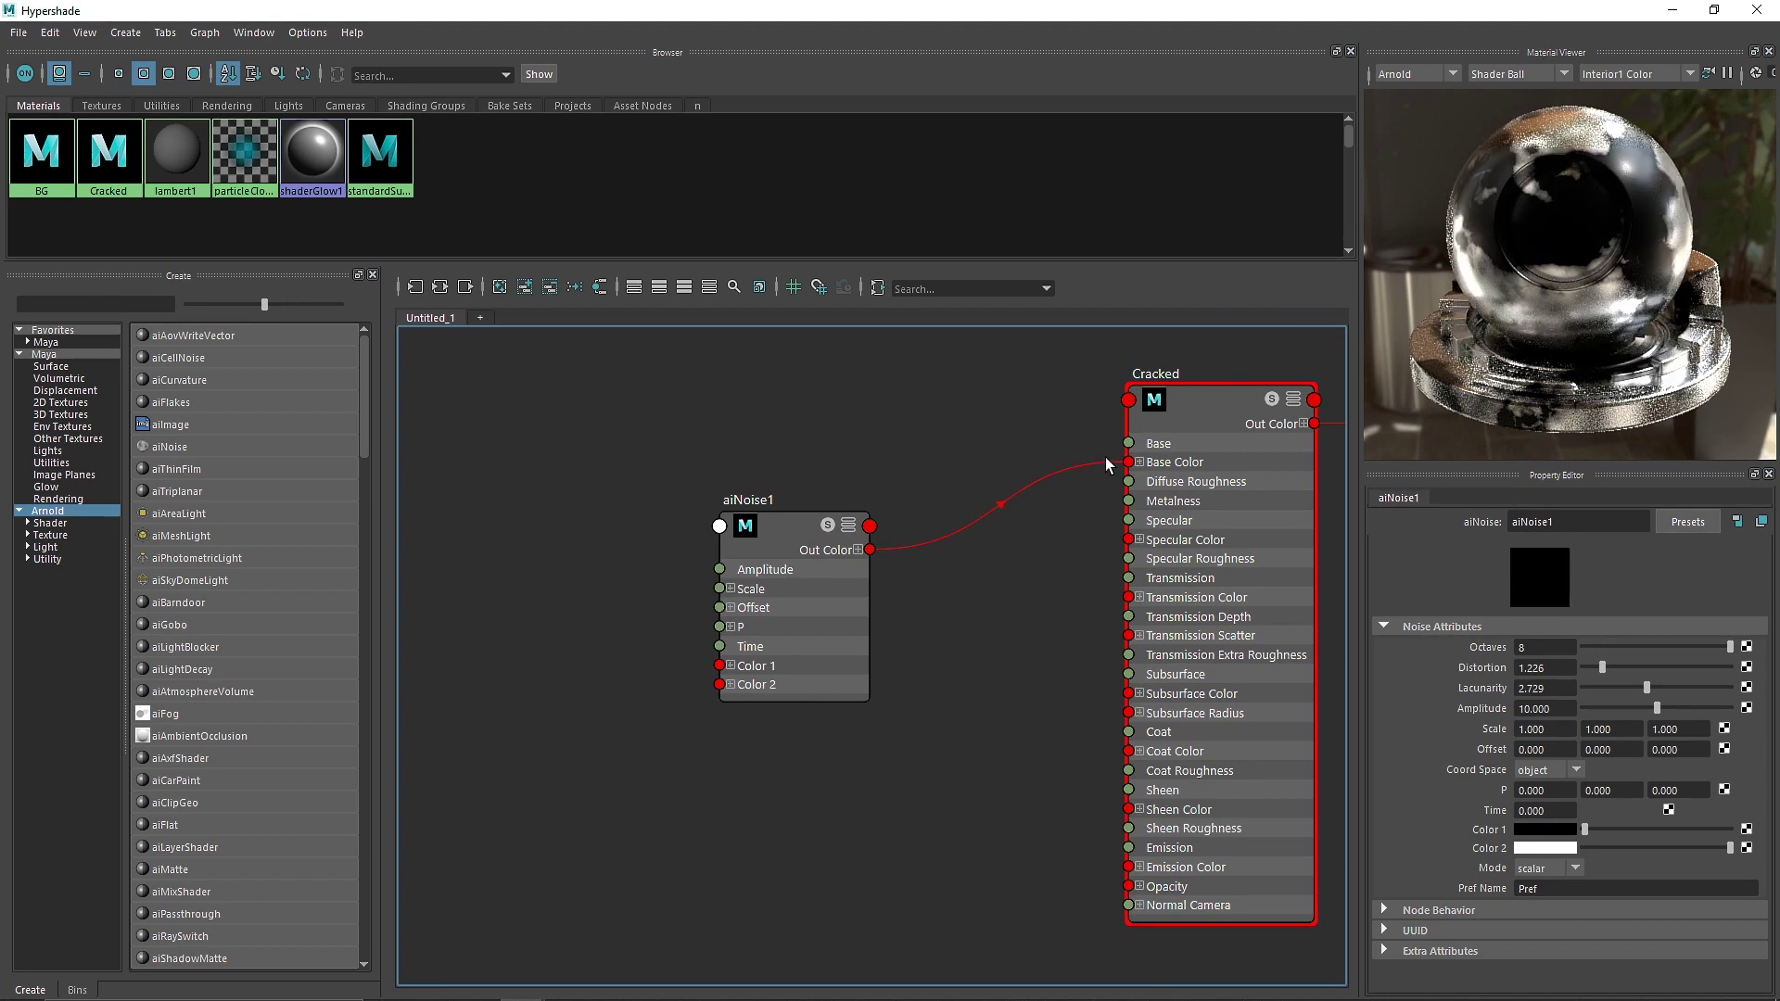
left_click_drag(1109, 460, 1079, 481)
key("Delete")
middle_click_drag(974, 464, 1068, 441, "alt")
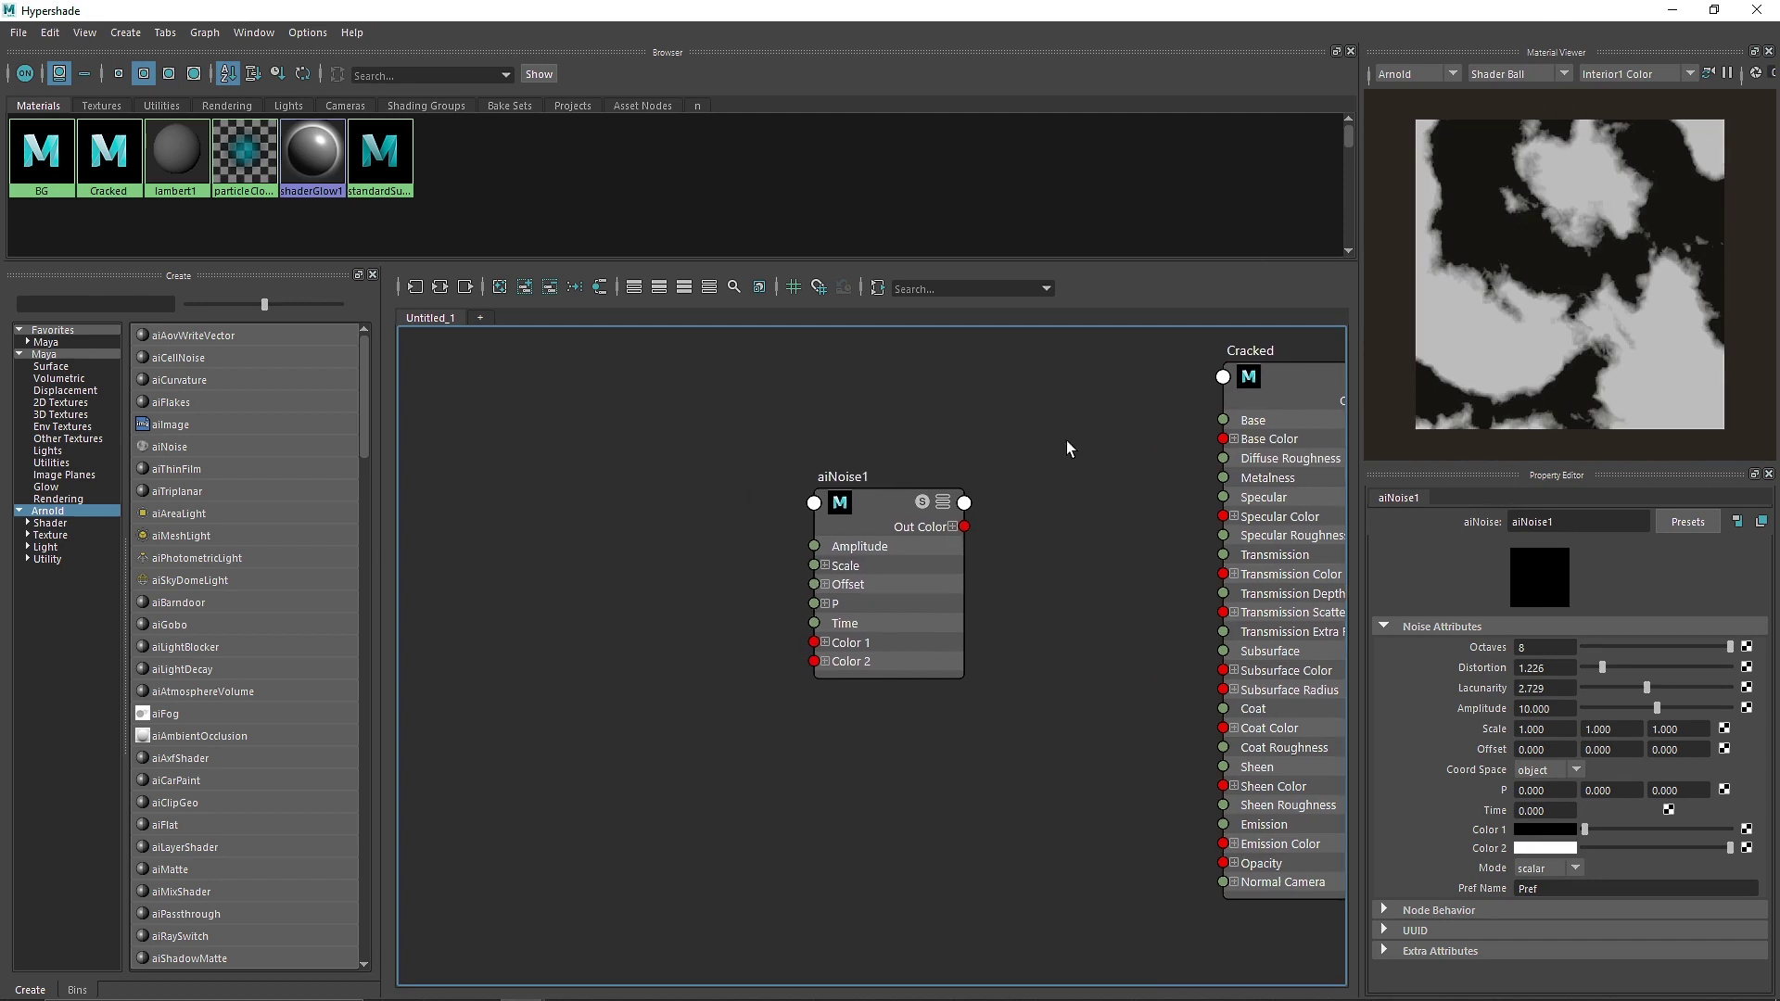
Search the node library for bump and create an aiBump2d node between the noise and the Cracked material
left_click_drag(901, 520, 789, 524)
left_click(52, 303)
type("bump")
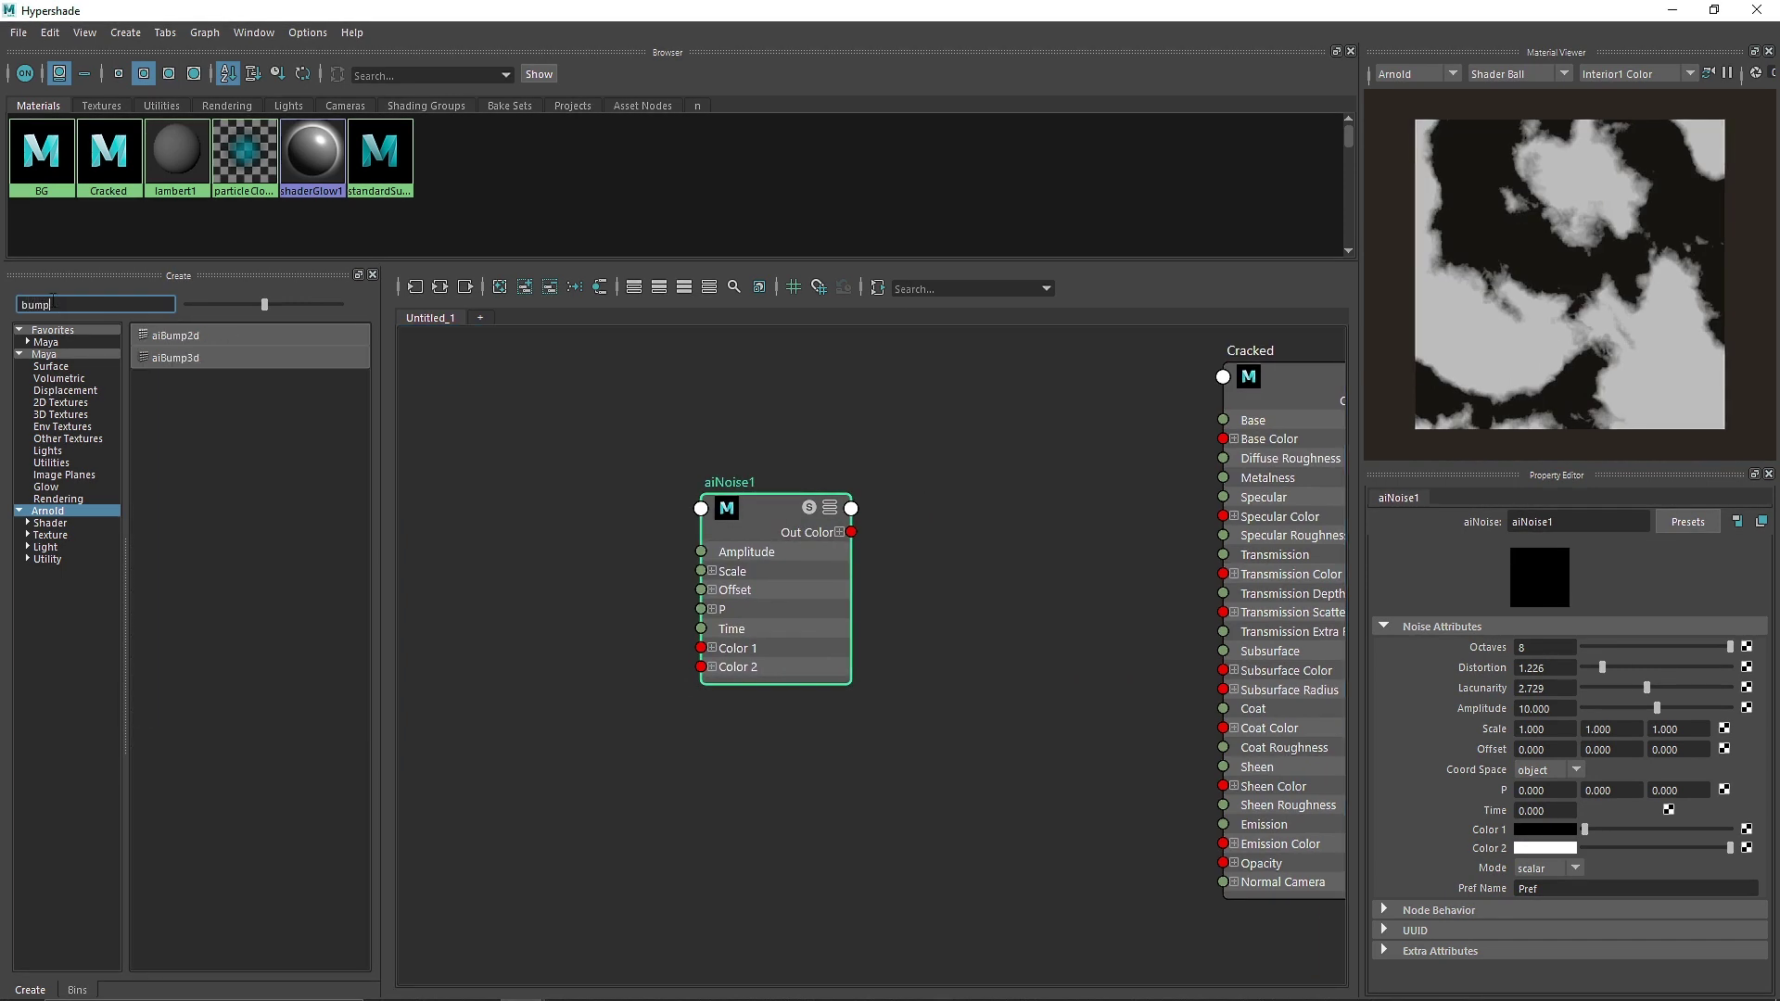
left_click(175, 335)
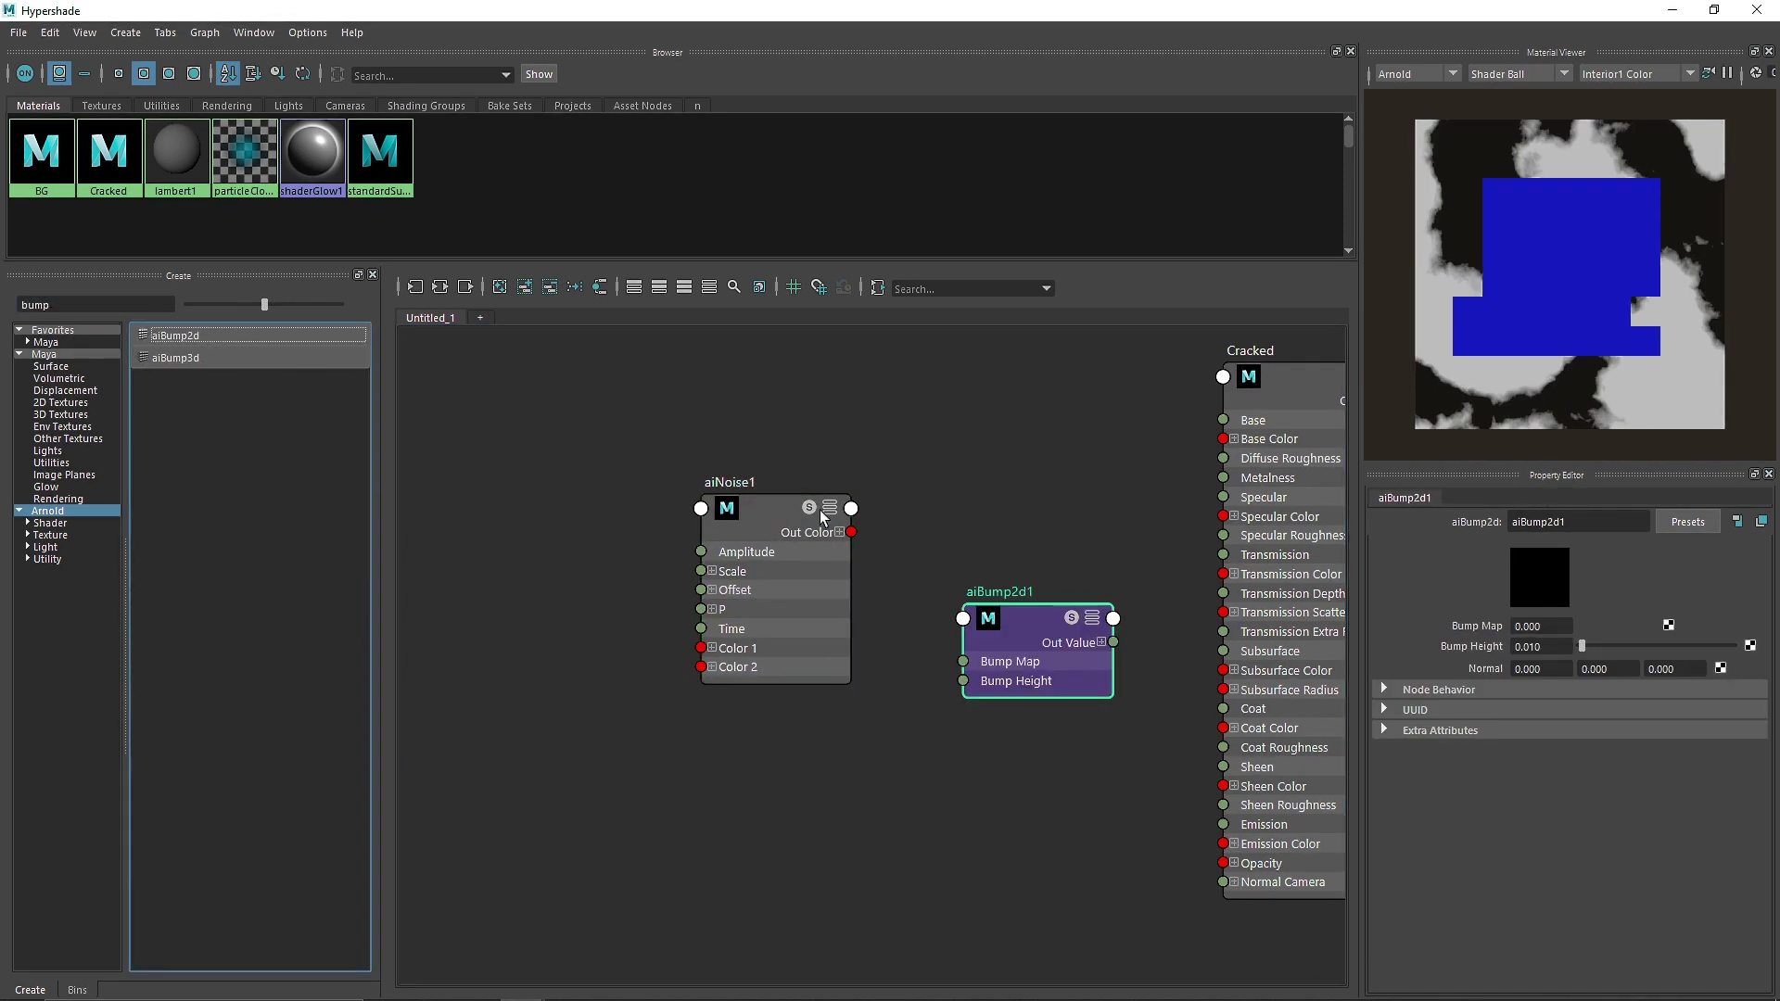
Move the noise node away from the aiBump2d node to leave more room between them
left_click_drag(751, 425, 710, 465)
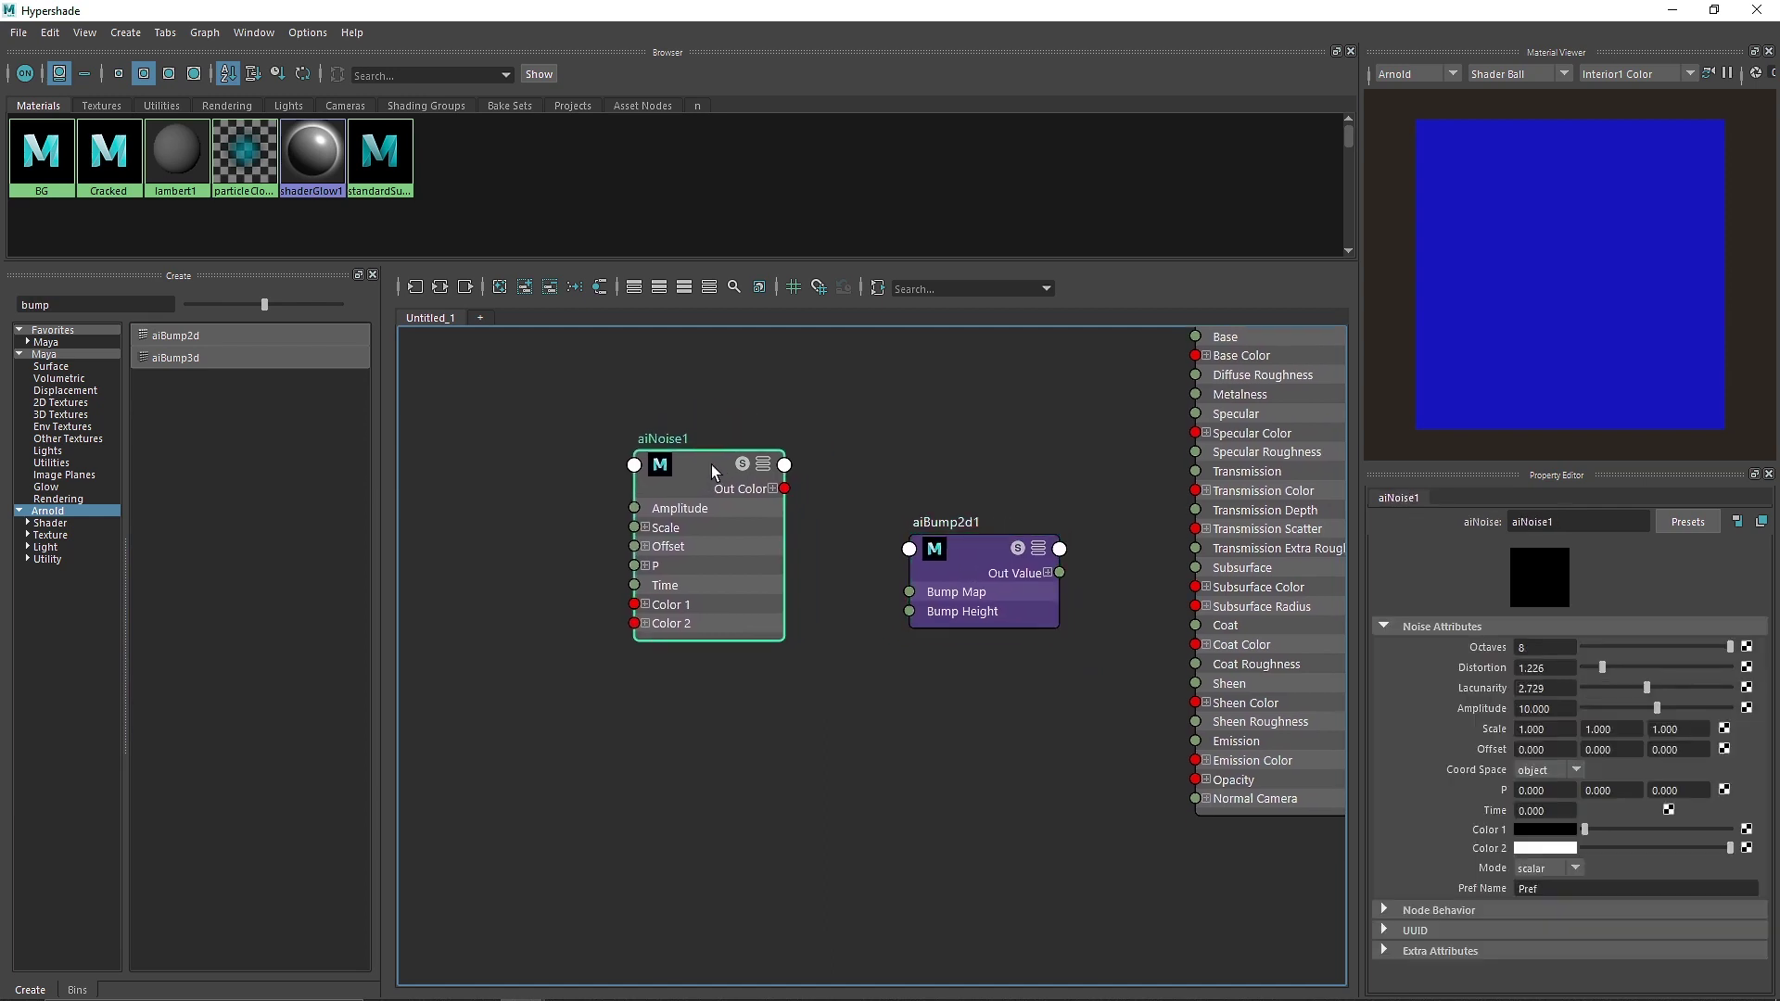
middle_click_drag(823, 488, 856, 516, "alt")
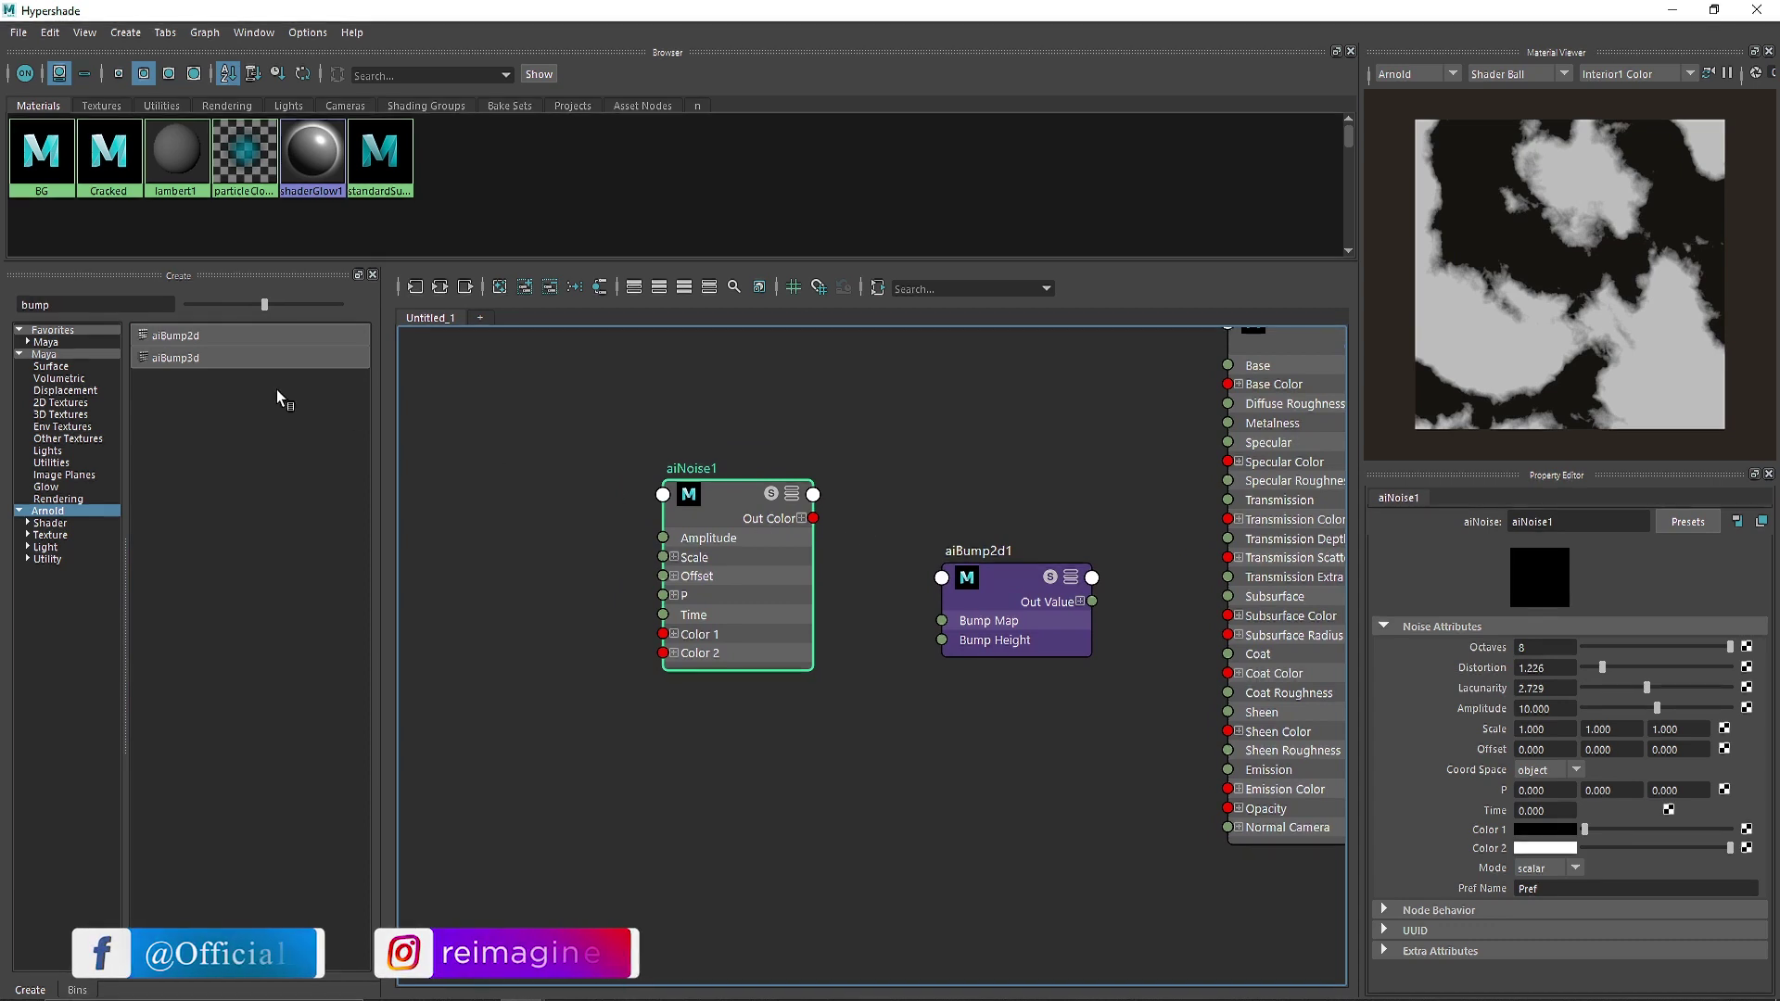
left_click_drag(798, 582, 711, 590)
left_click_drag(898, 623, 885, 617)
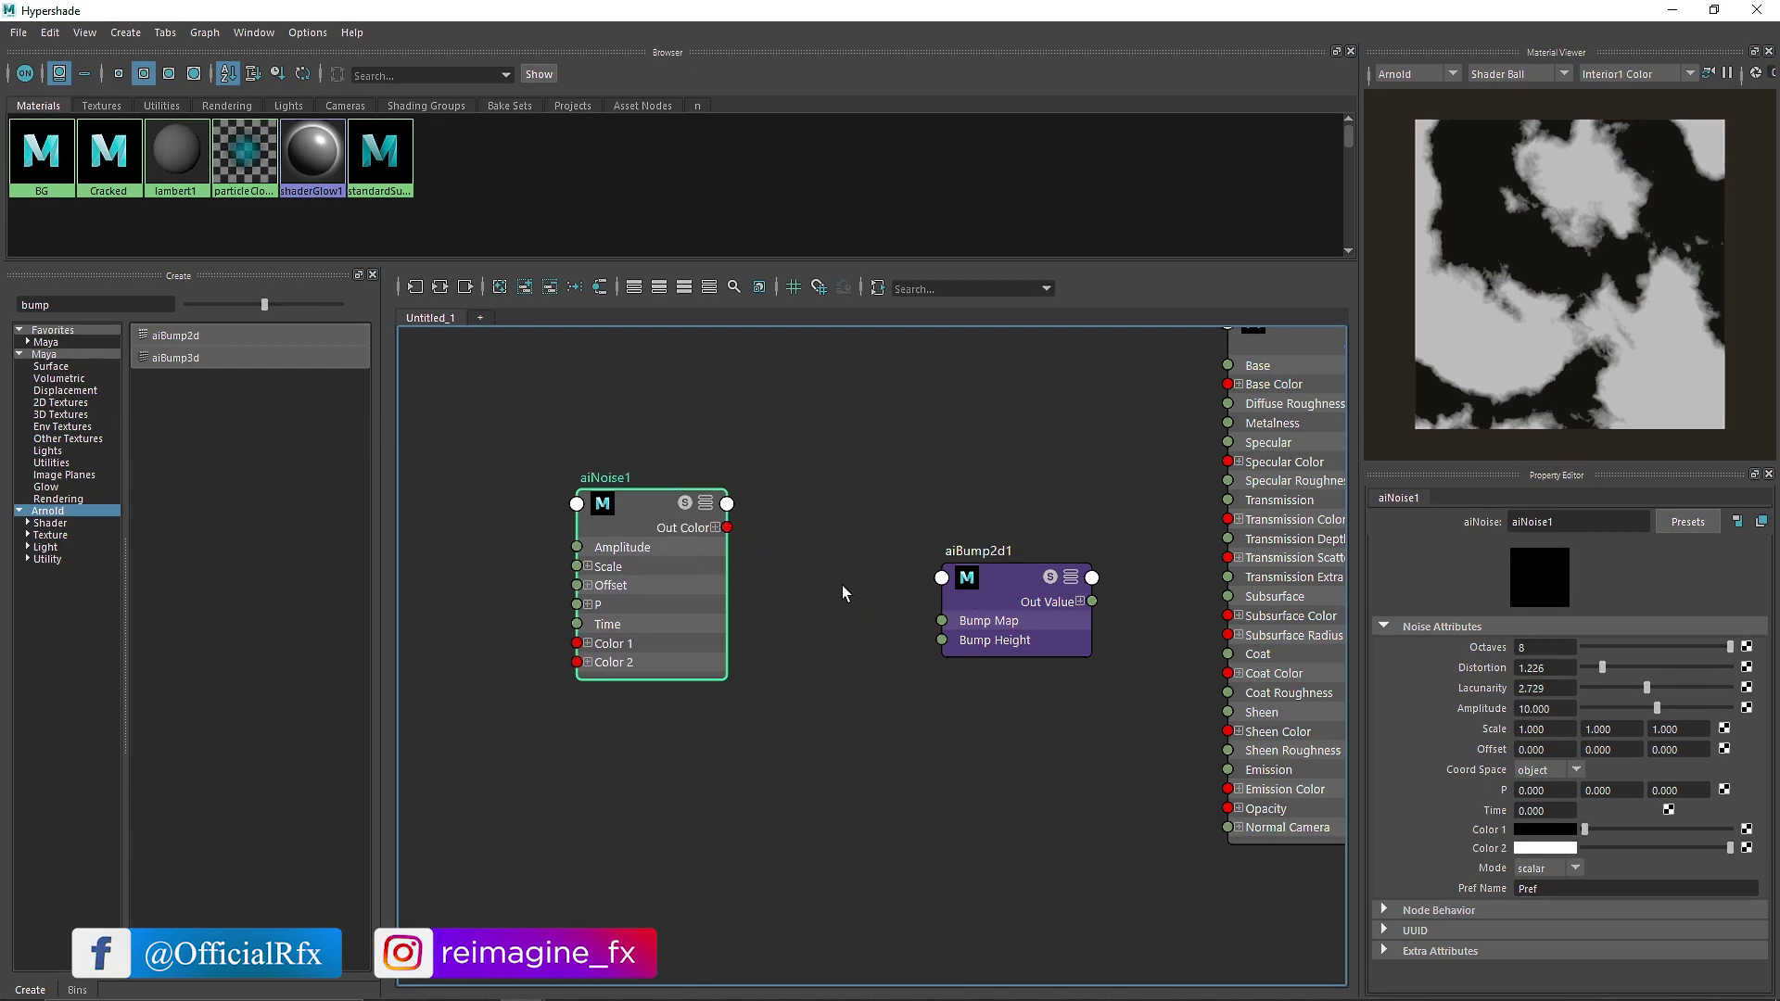
Search the node library for colo, create an aiColorCorrect node and connect the noise's Out Color to its Input
double_click(37, 304)
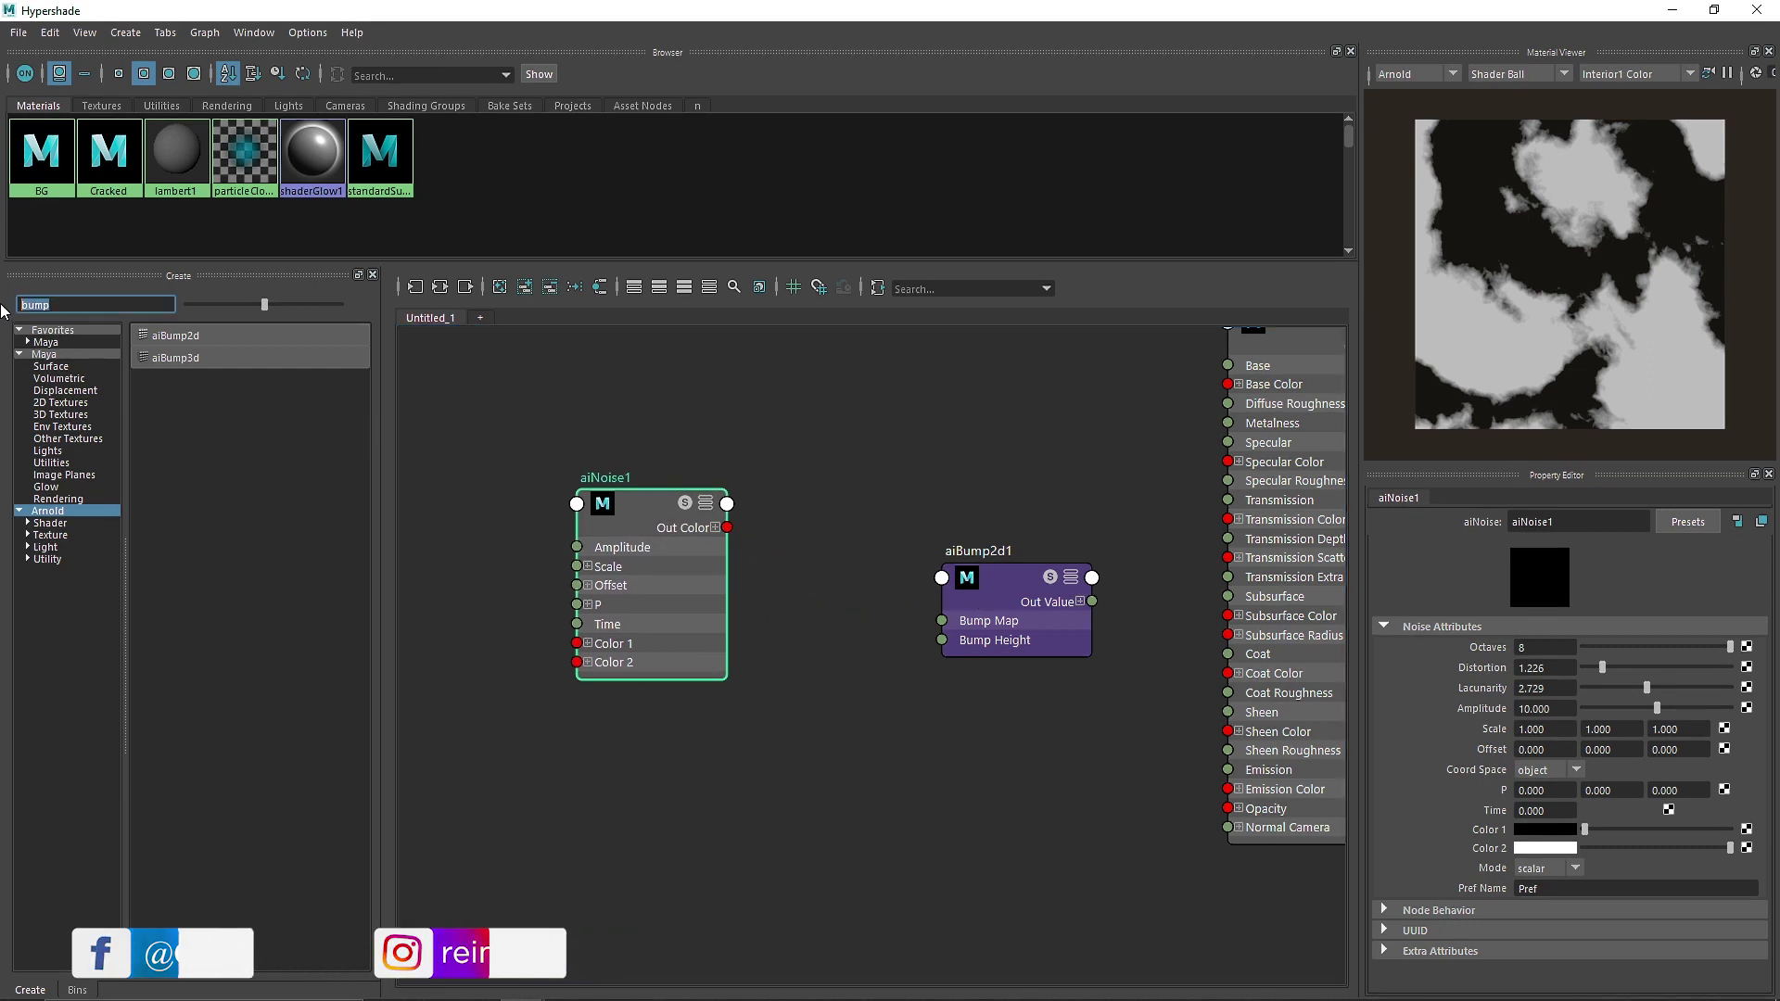
type("colo")
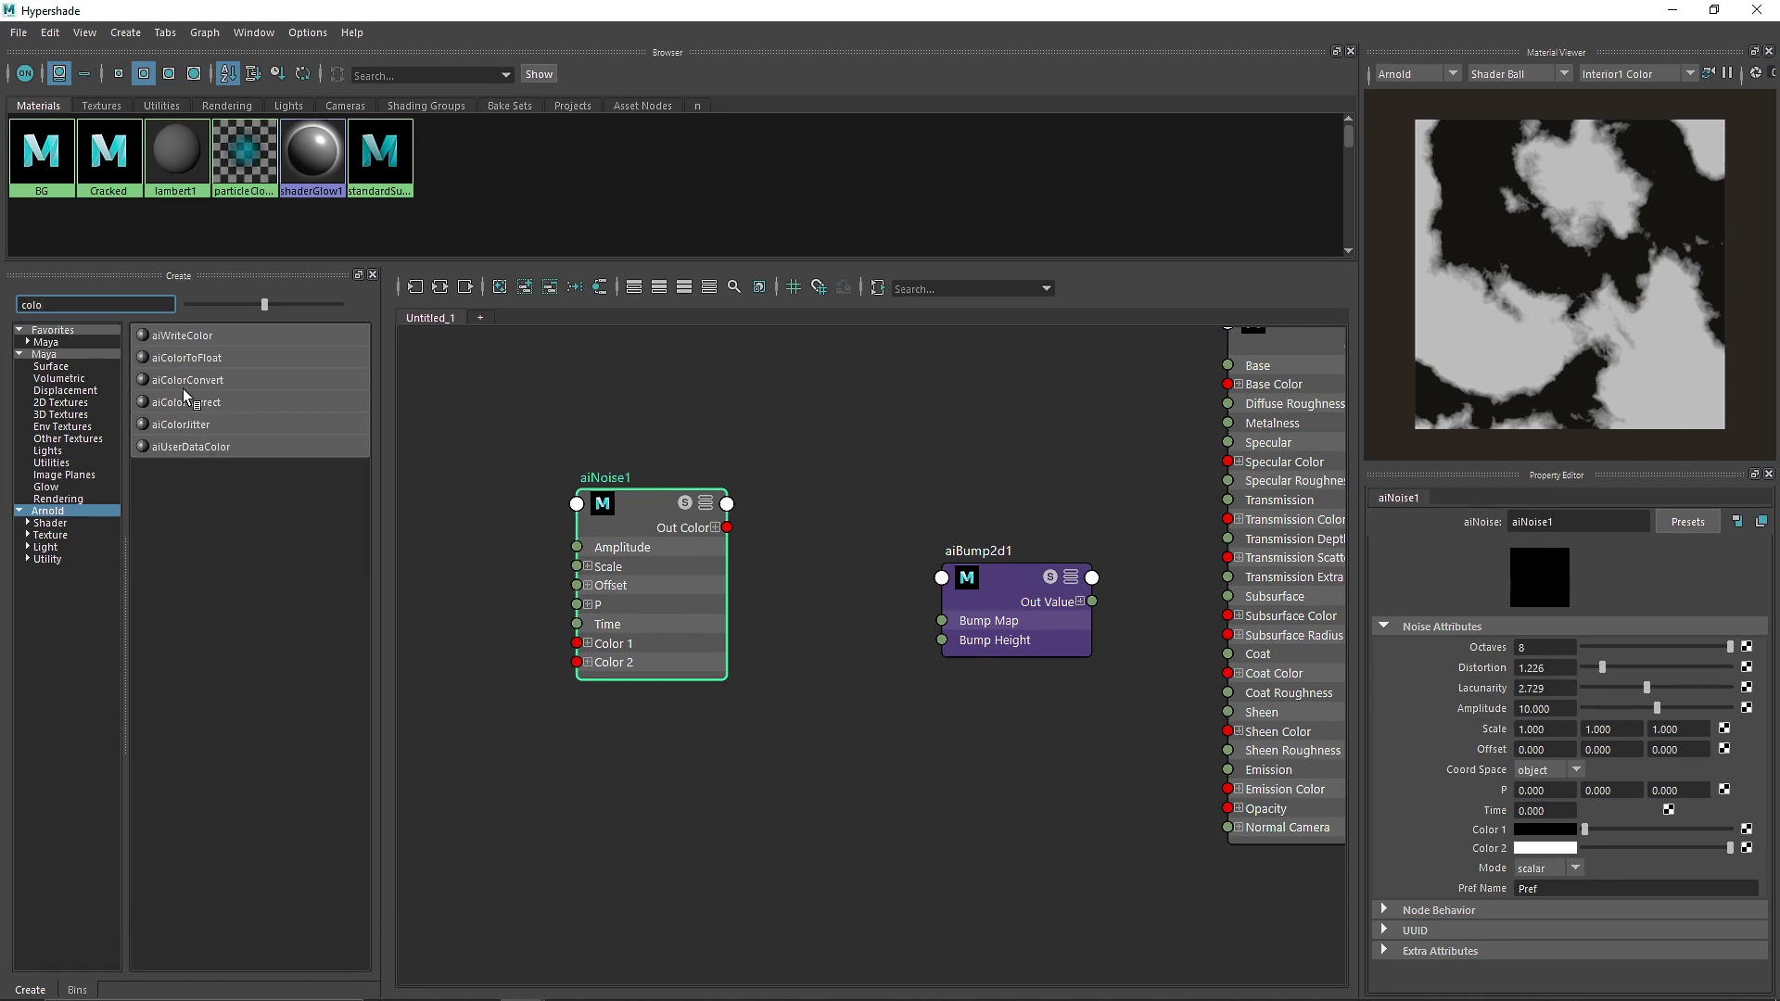
left_click(185, 402)
left_click_drag(767, 815, 818, 610)
left_click_drag(728, 528, 789, 601)
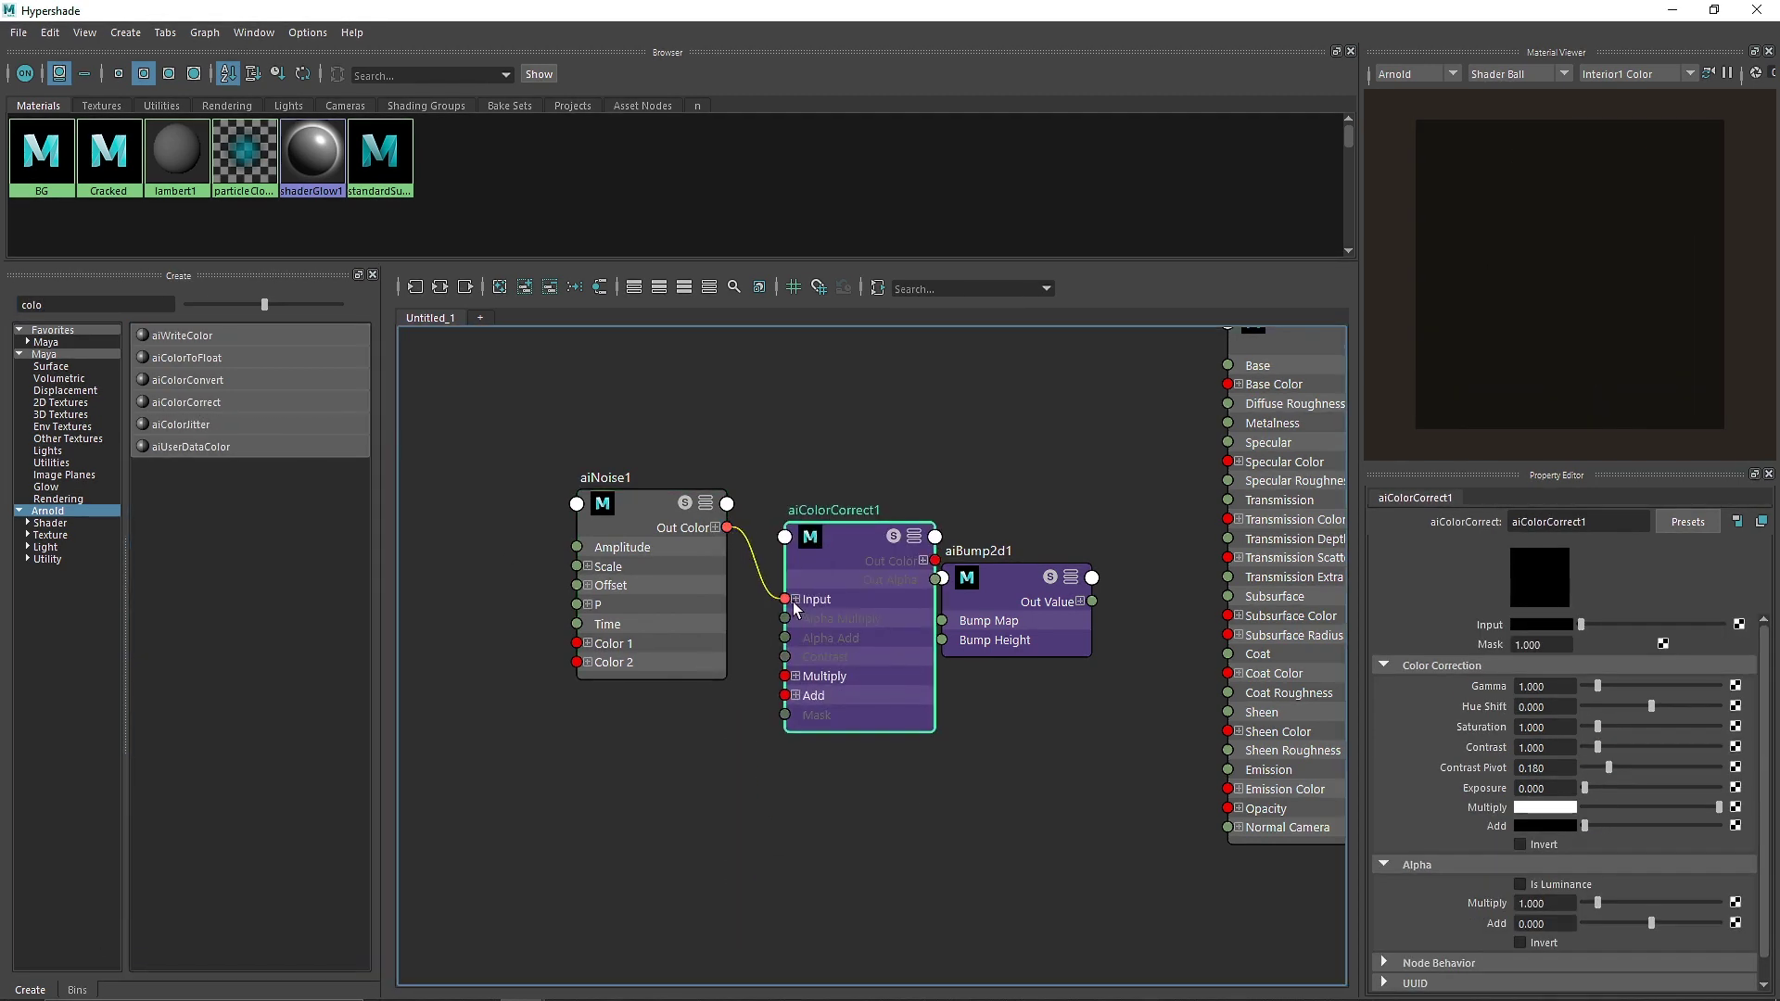
Spread out the noise, aiColorCorrect and aiBump2d nodes so they no longer overlap in the graph
left_click_drag(625, 514, 557, 521)
left_click_drag(833, 546, 770, 525)
left_click_drag(991, 587, 1007, 694)
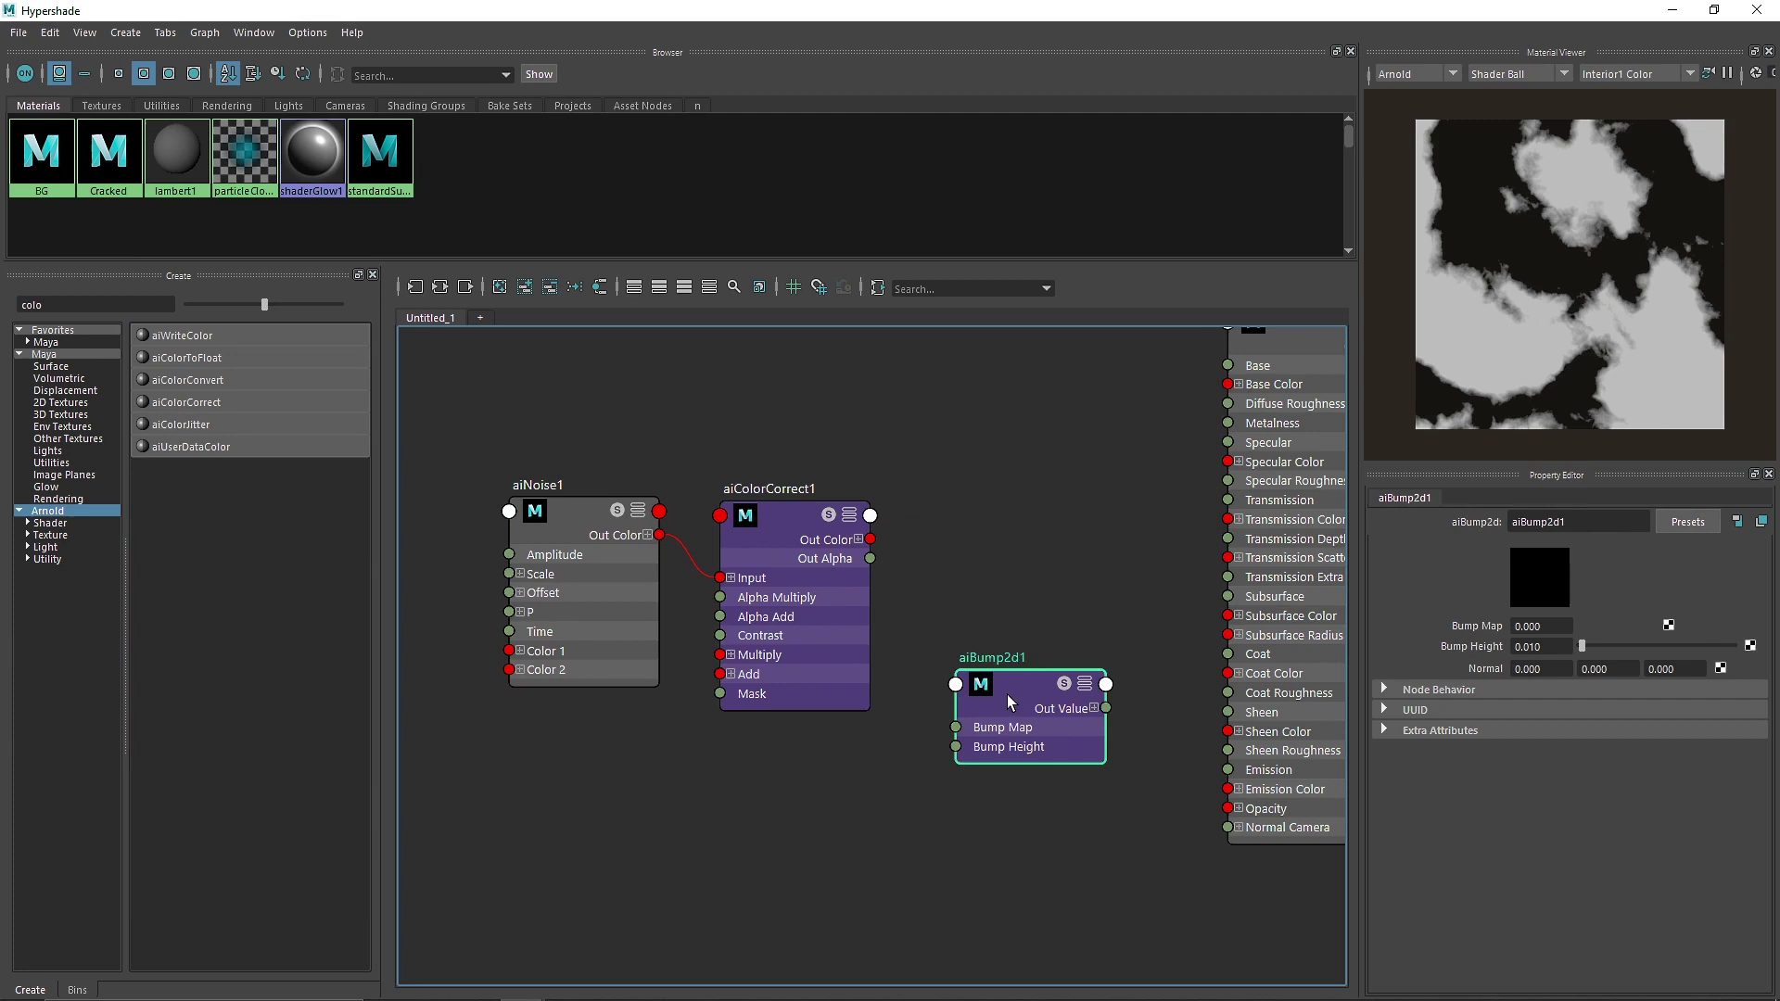
left_click_drag(783, 550, 786, 529)
left_click_drag(577, 514, 478, 593)
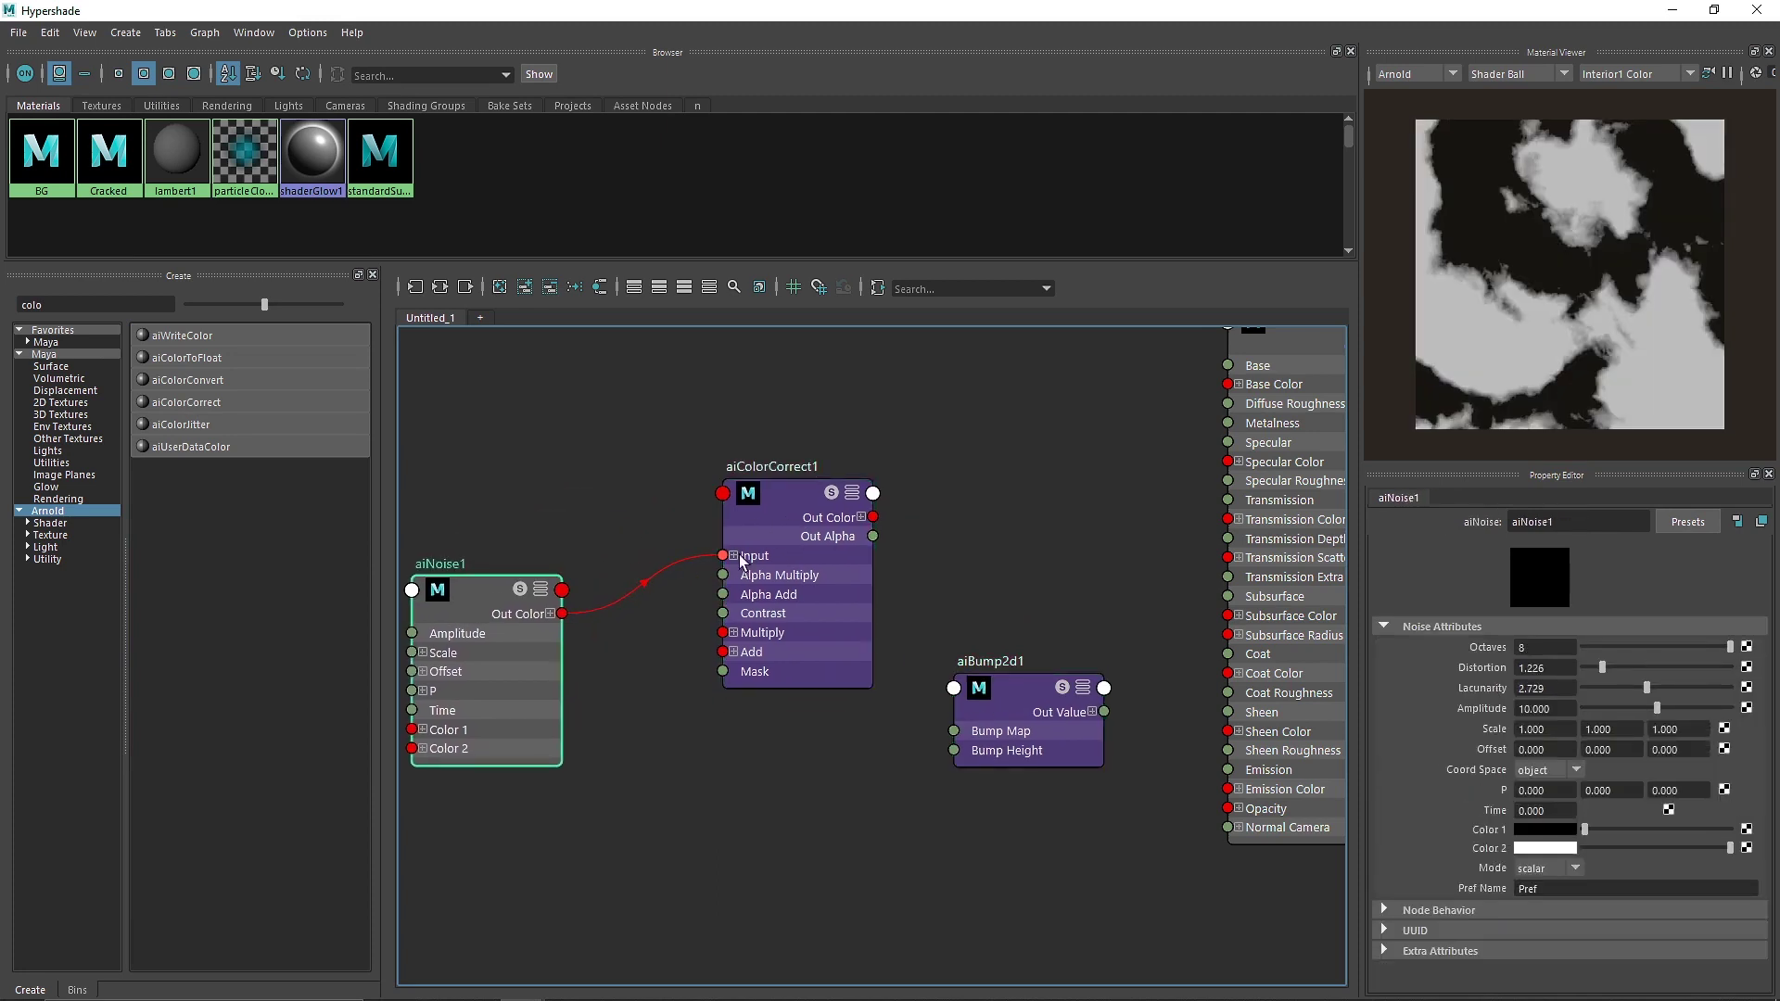
Adjust the aiColorCorrect node's contrast to about 1.818 and its gamma to about 0.629
left_click(792, 537)
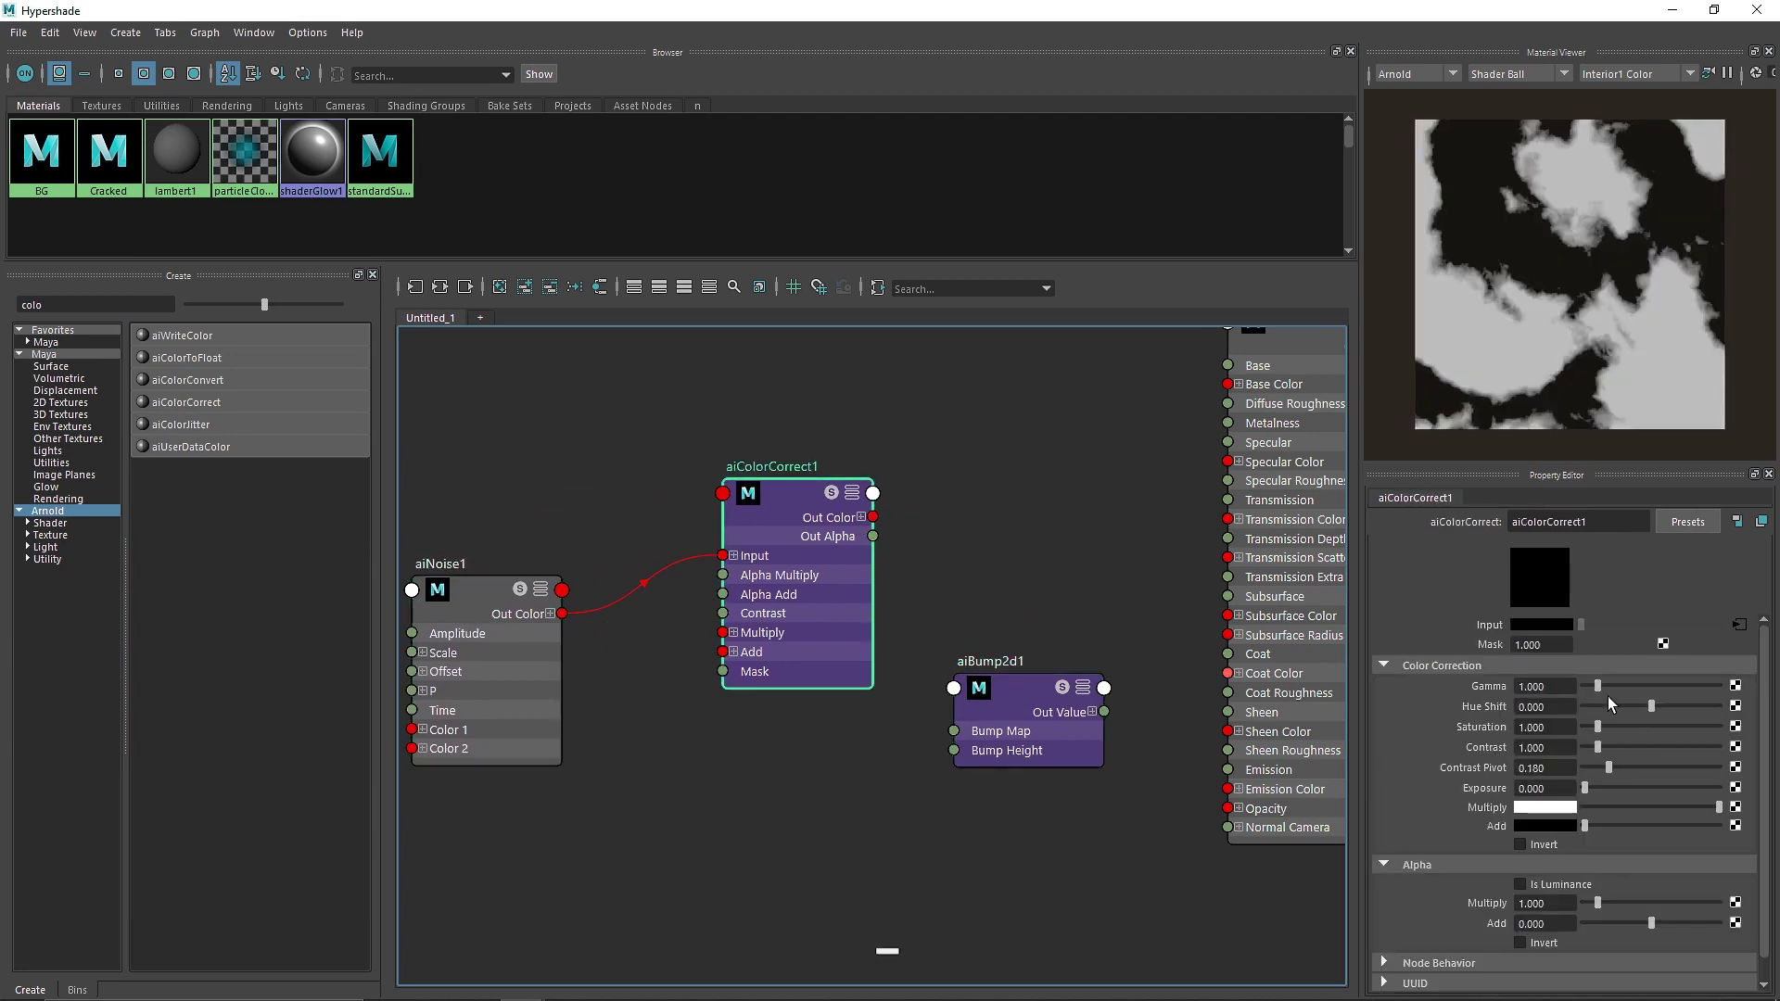
mouse_move(1598, 686)
left_mouse_down()
mouse_move(1632, 684)
mouse_move(1615, 693)
left_mouse_up()
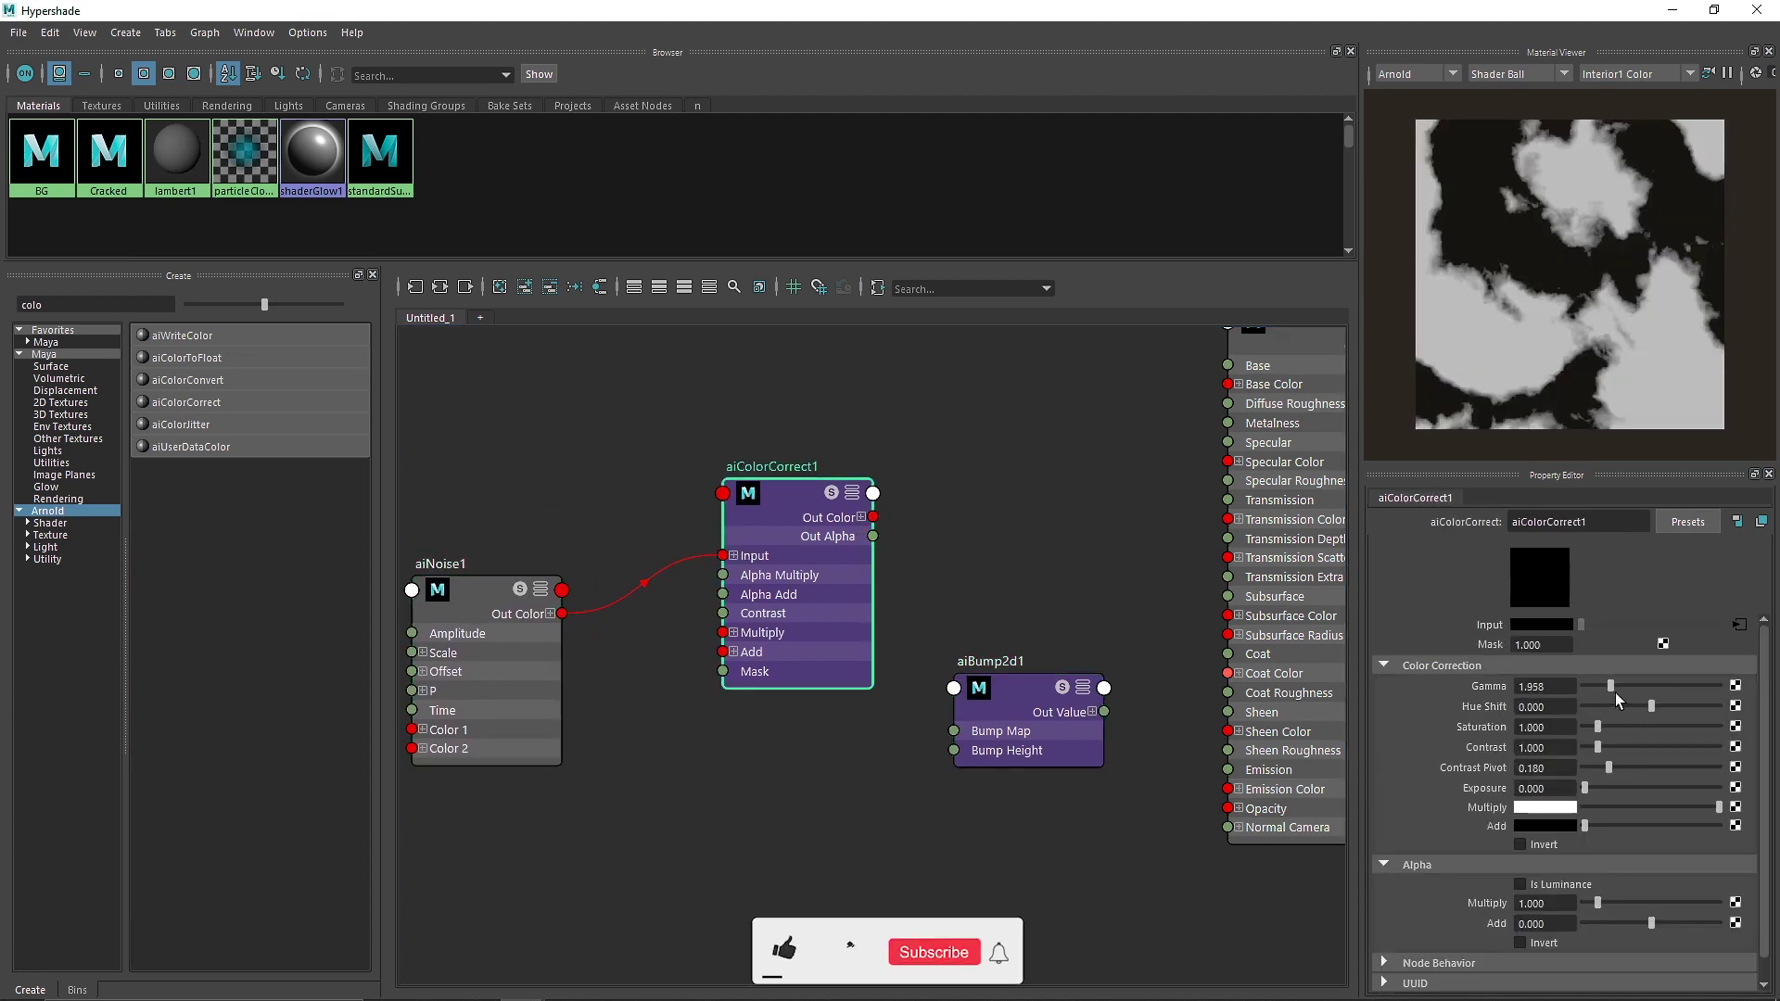
left_click(1726, 73)
left_click(1725, 73)
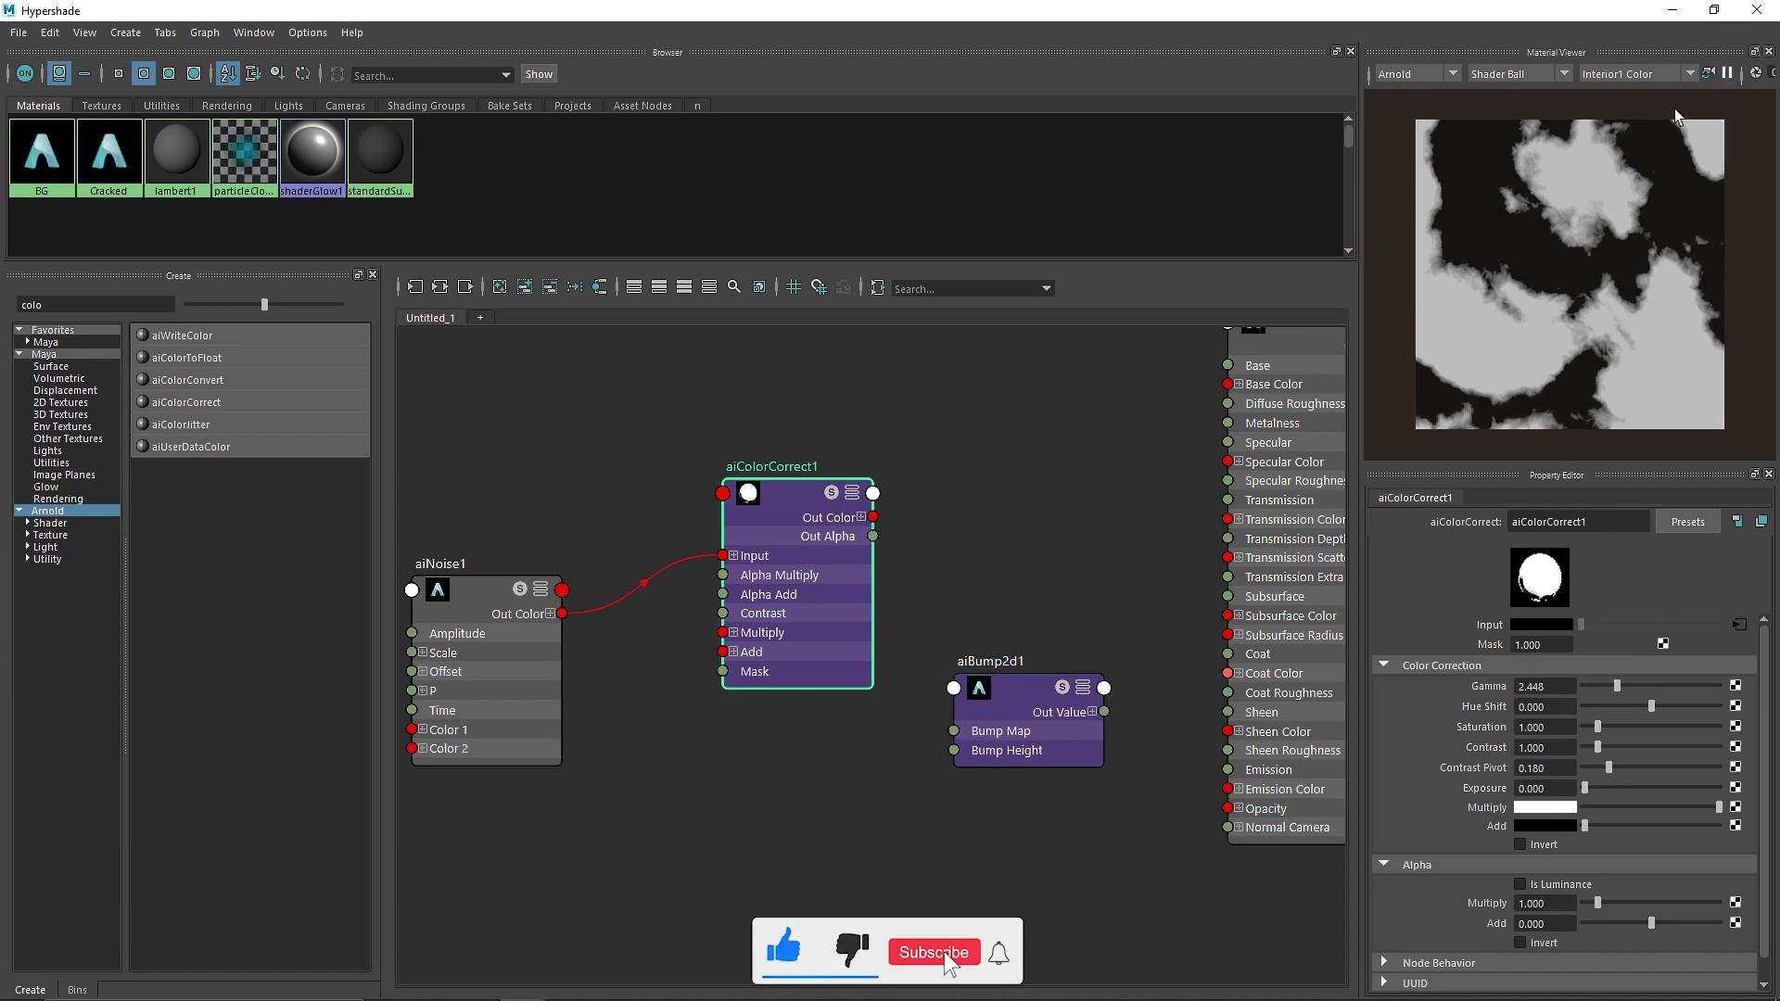
left_click_drag(1617, 686, 1605, 691)
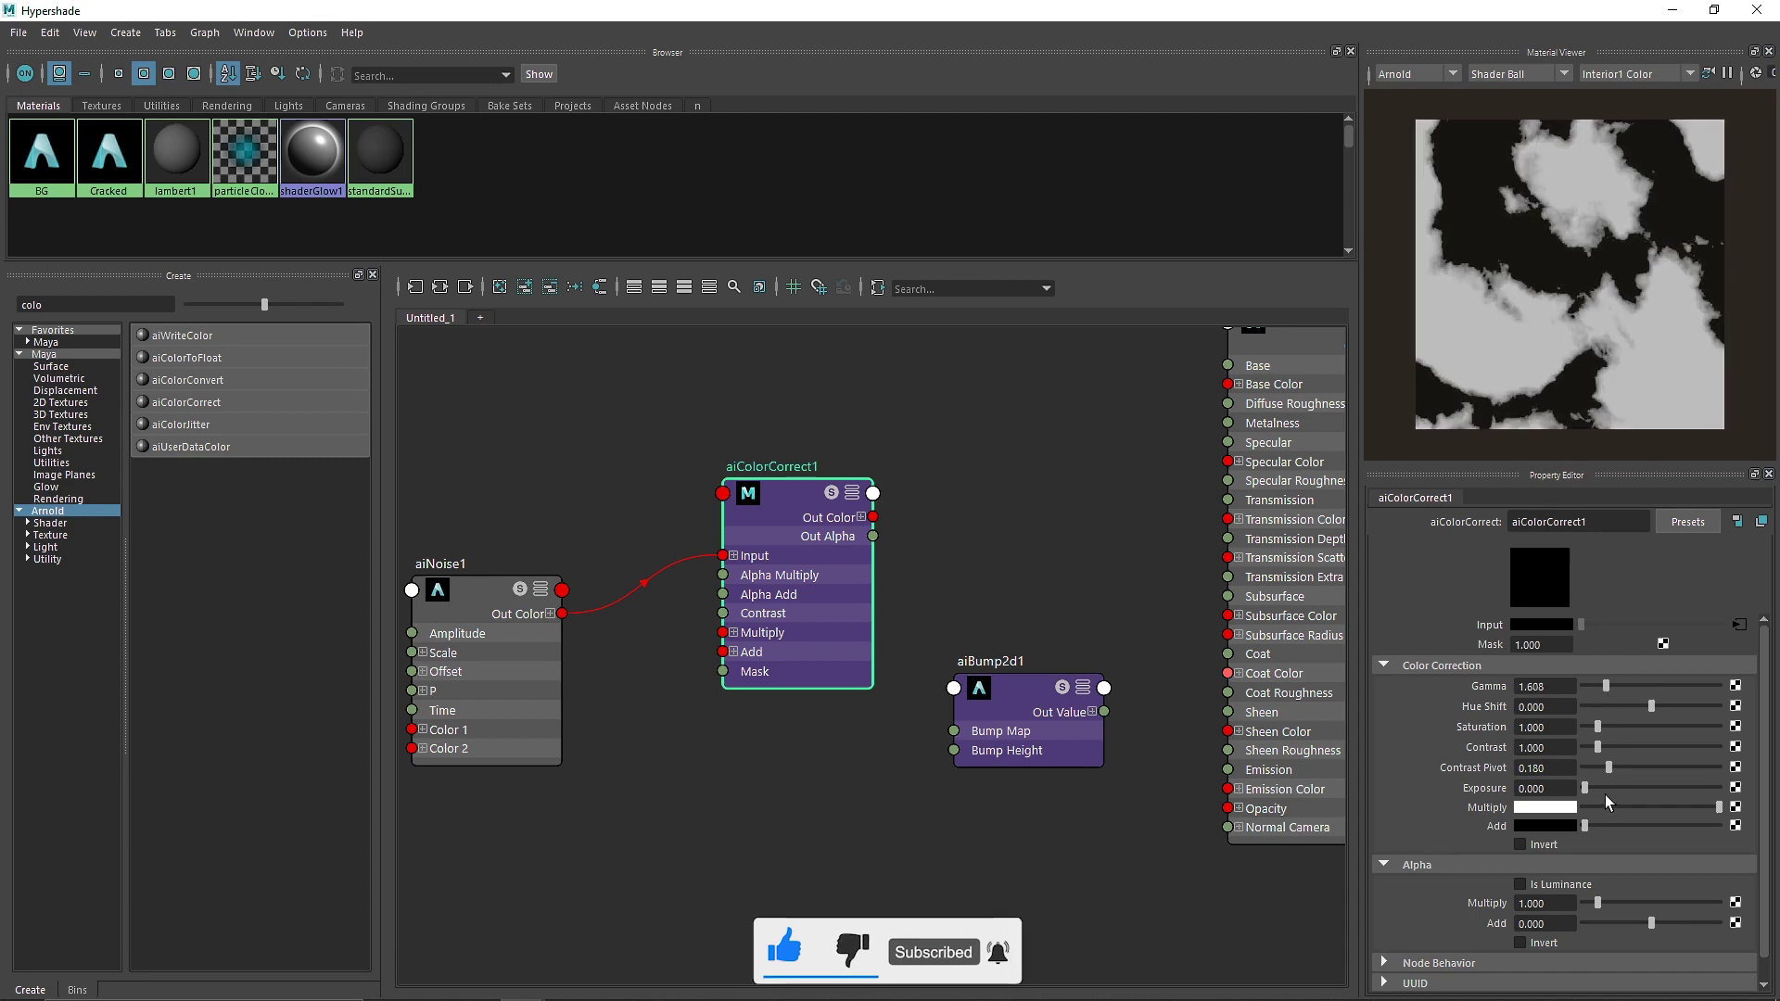
left_click(1607, 748)
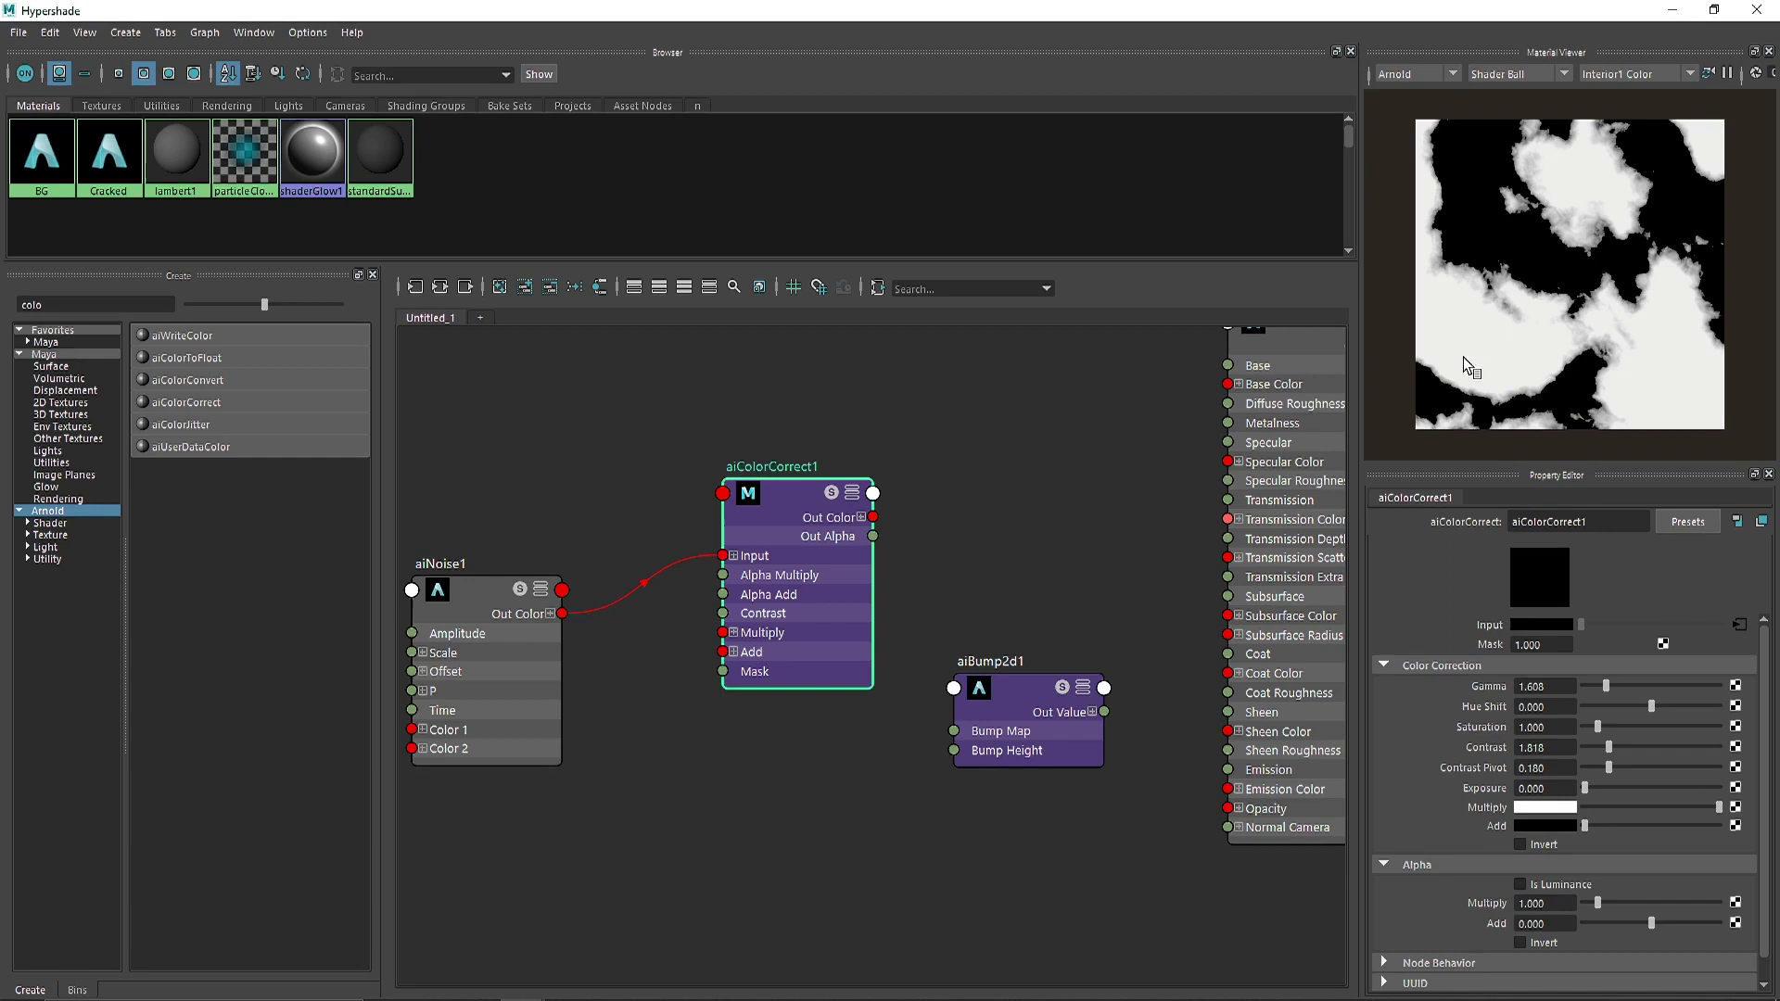
left_click_drag(1605, 687, 1593, 686)
Connect aiColorCorrect's Out Alpha to aiBump2d's Bump Map, and the bump's Out Value to the Cracked material's Normal Camera
middle_click_drag(943, 551, 979, 528, "alt")
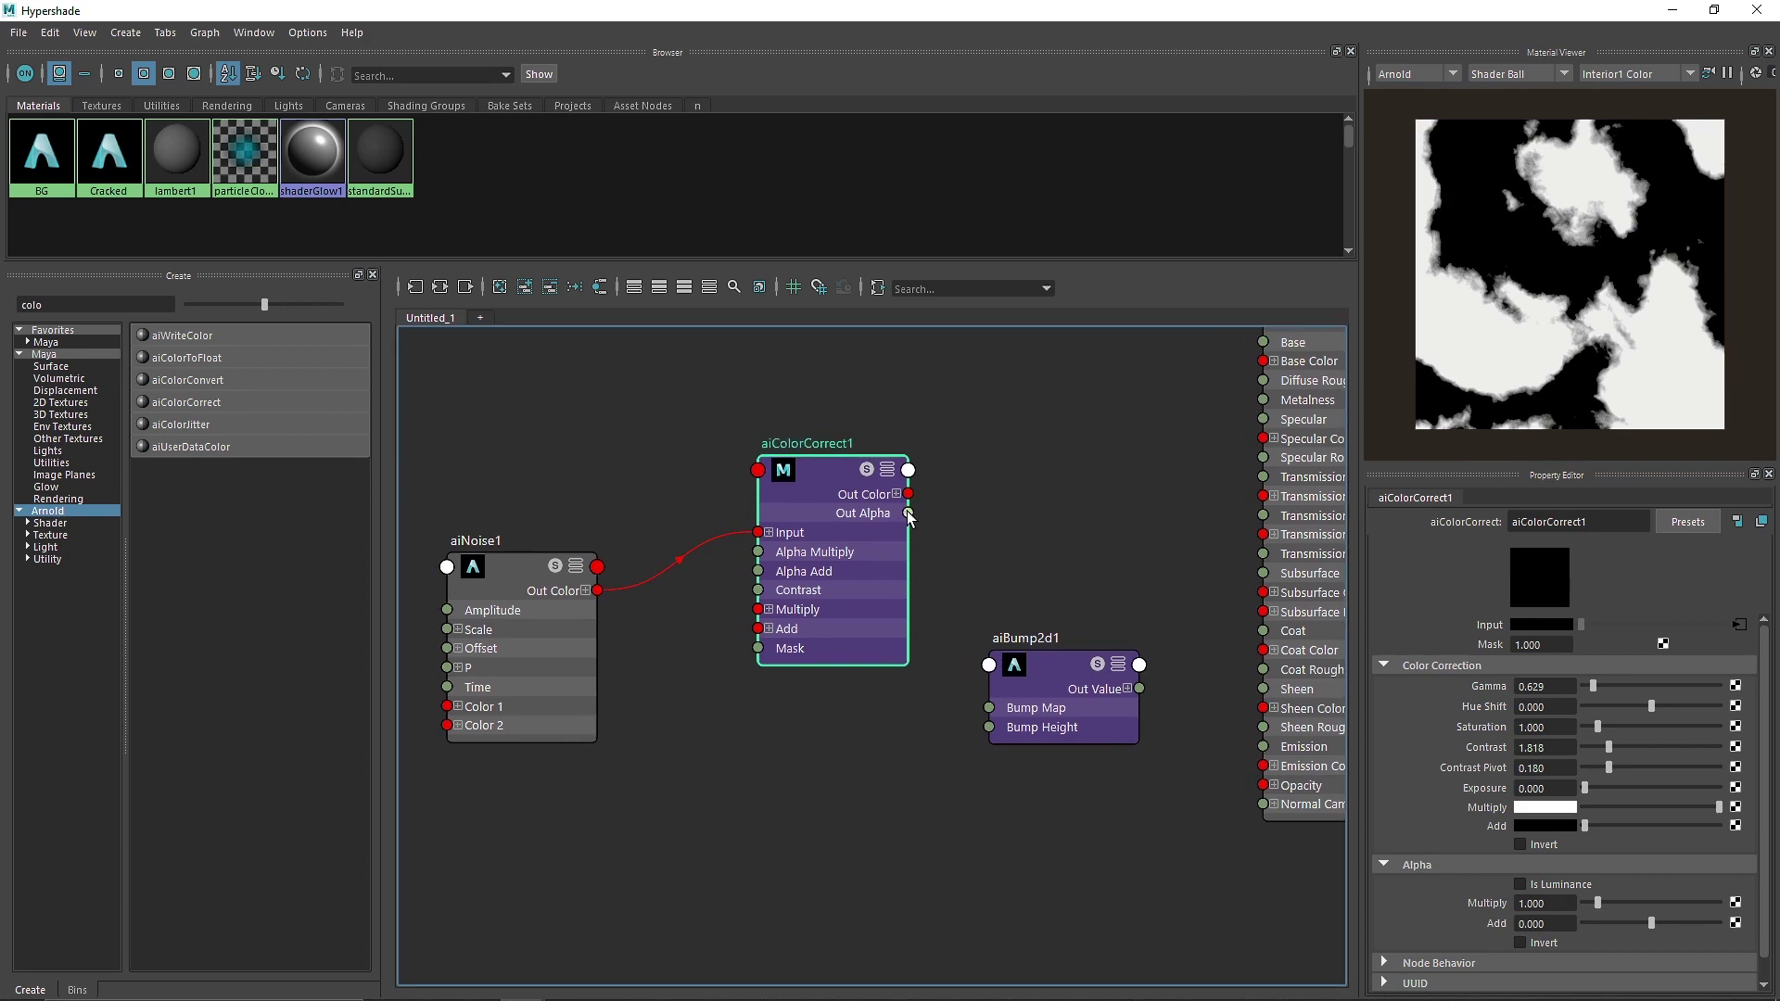
left_click_drag(910, 514, 999, 708)
middle_click_drag(1152, 739, 982, 723, "alt")
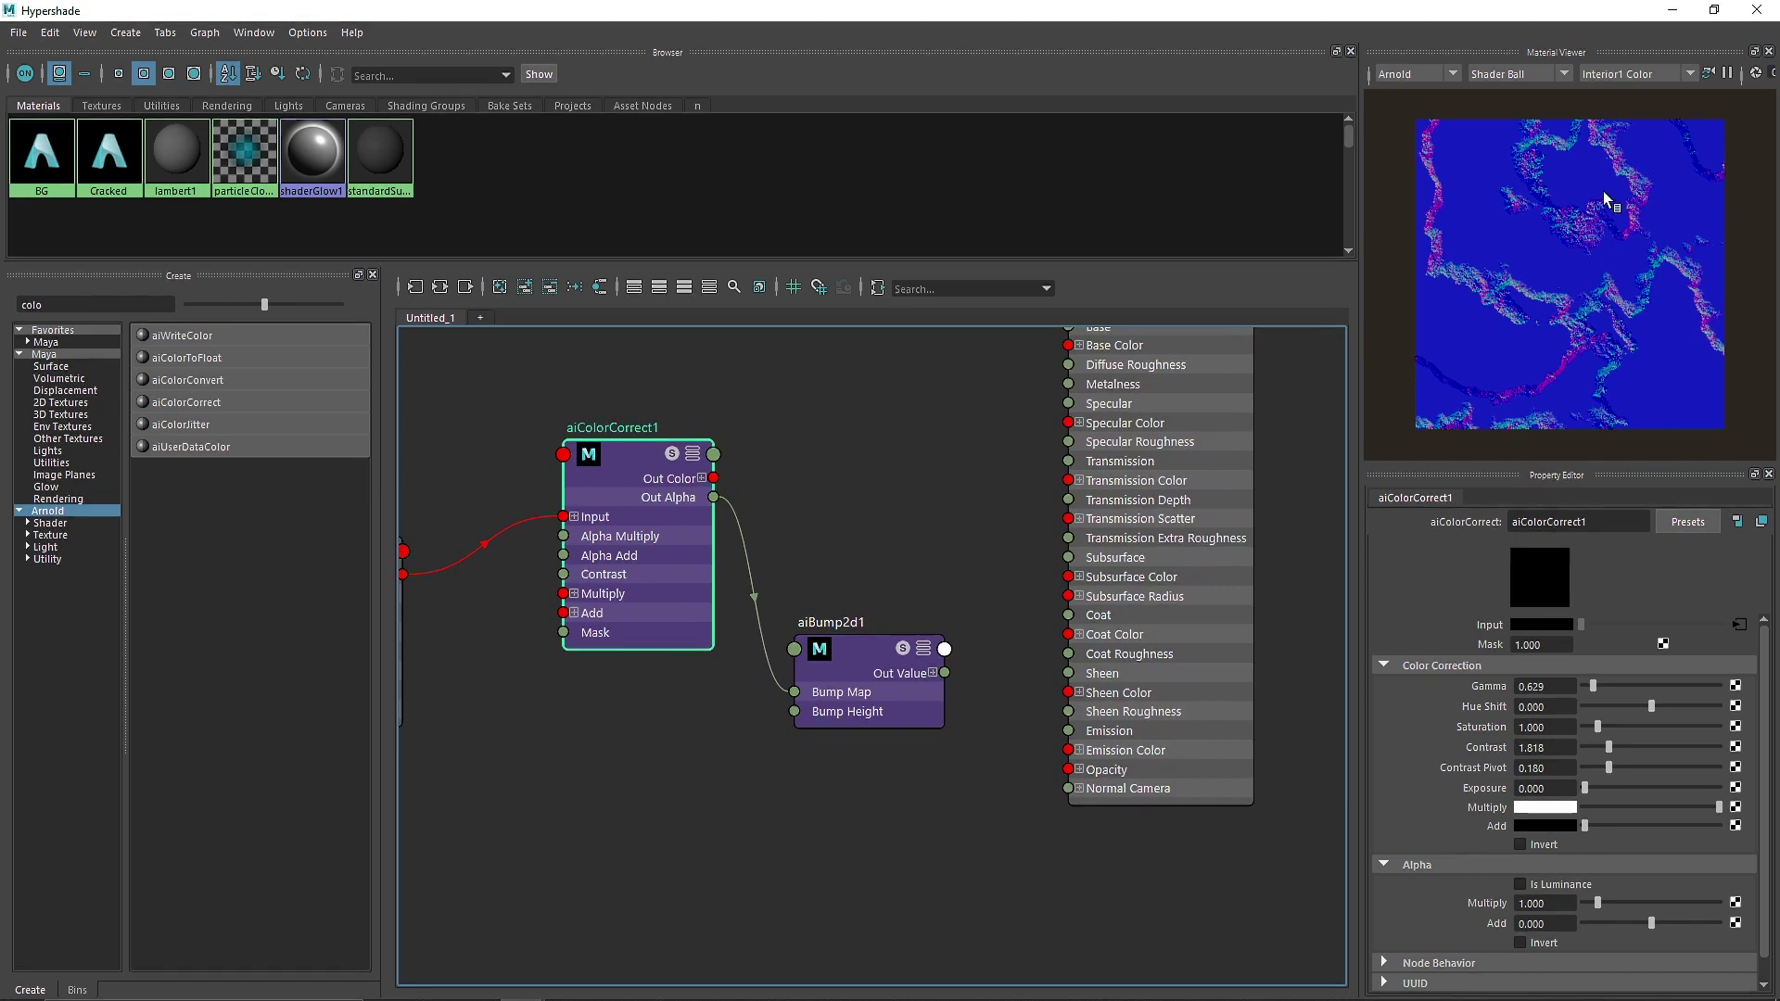
scroll(1510, 309, "up", 3)
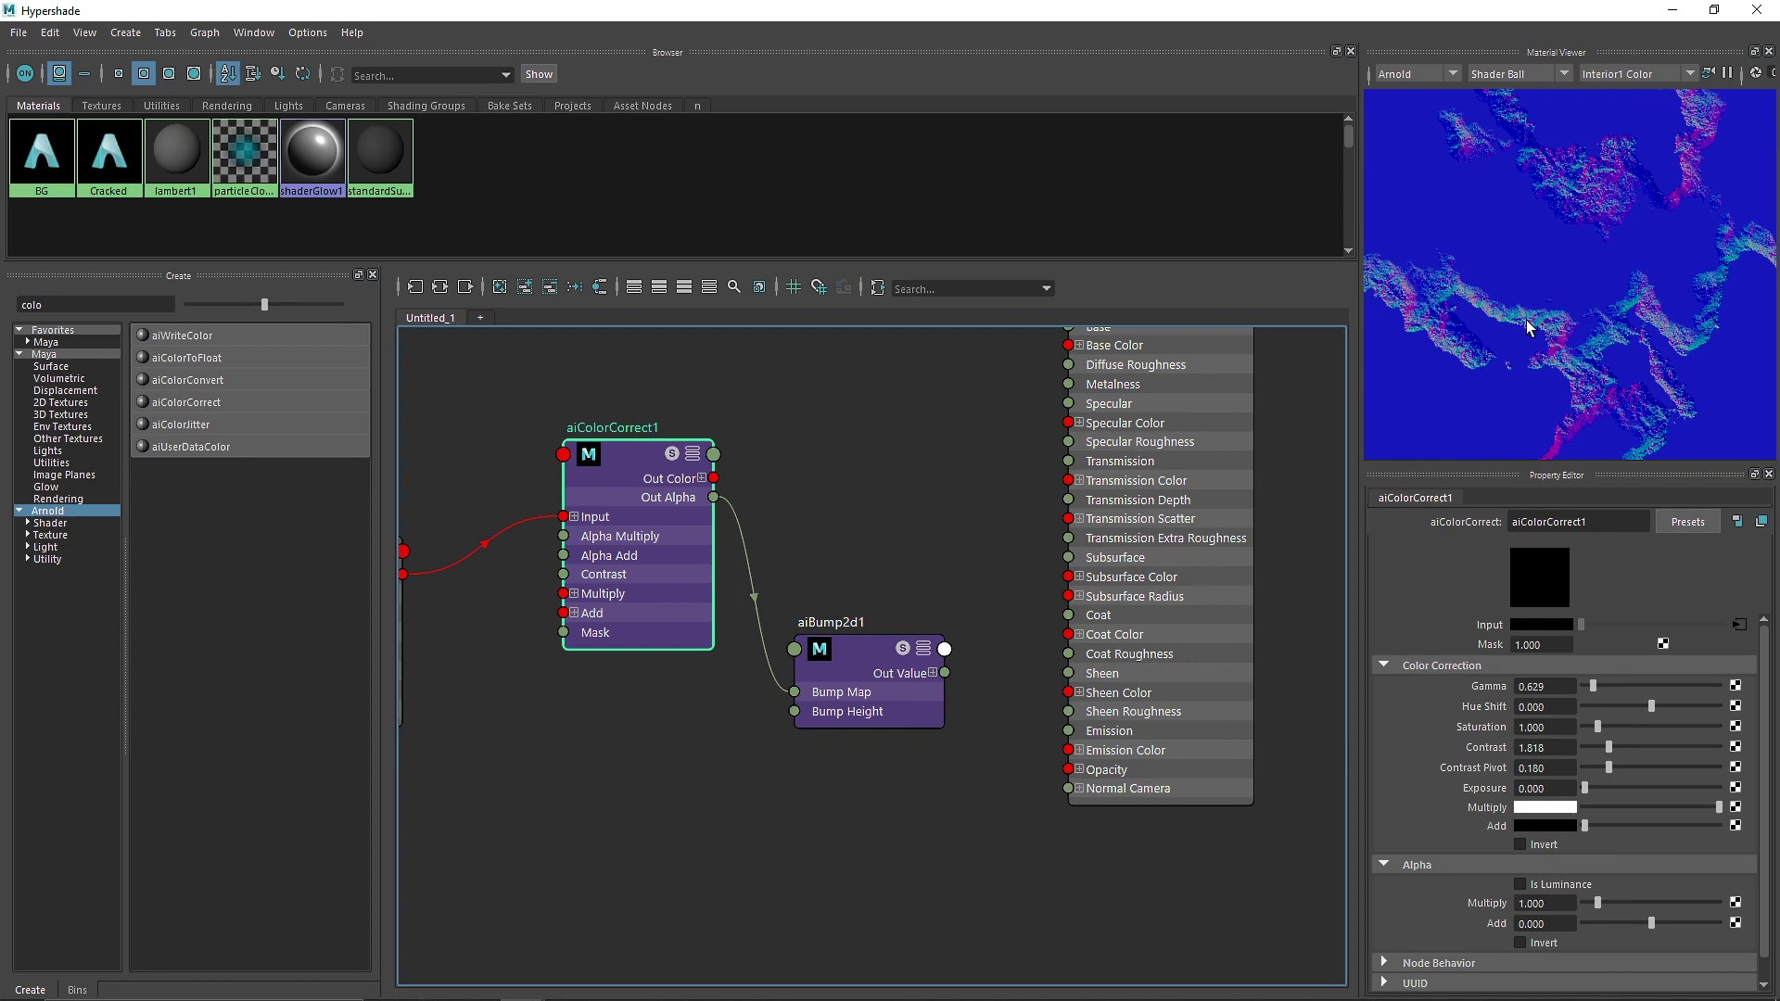
left_click_drag(948, 676, 1068, 788)
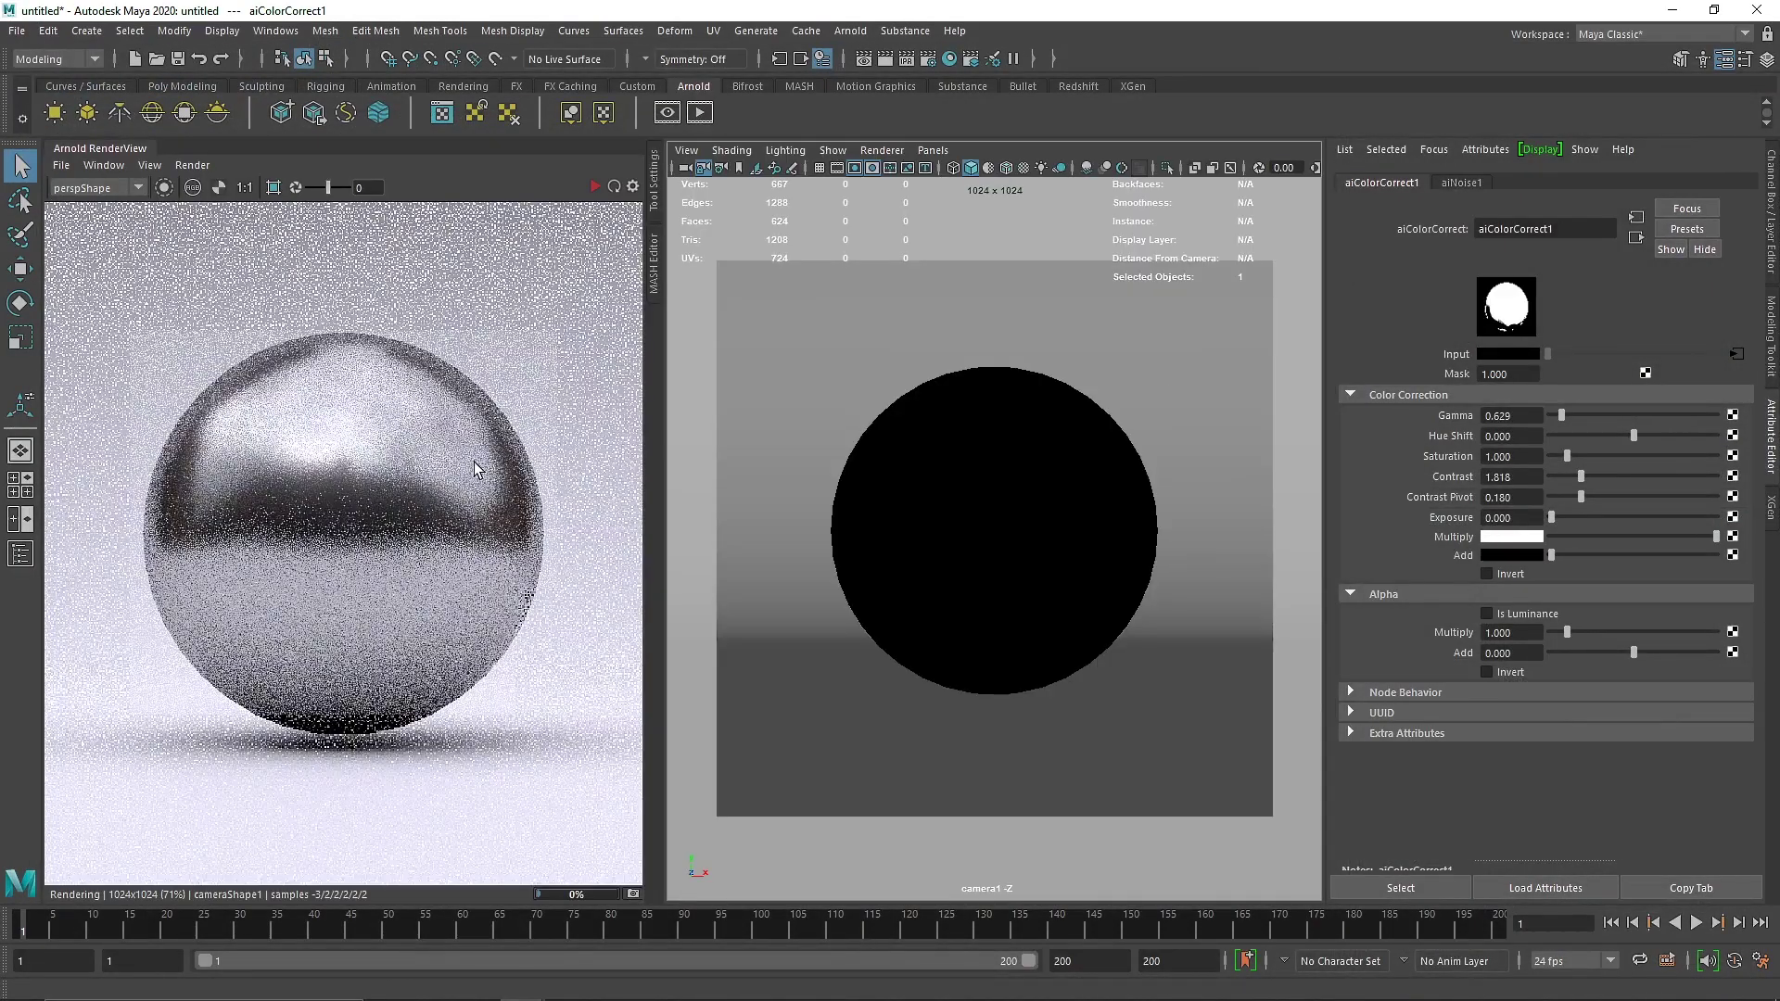
Examine the cracks on the rendered sphere up close and from farther out
scroll(278, 449, "up", 4)
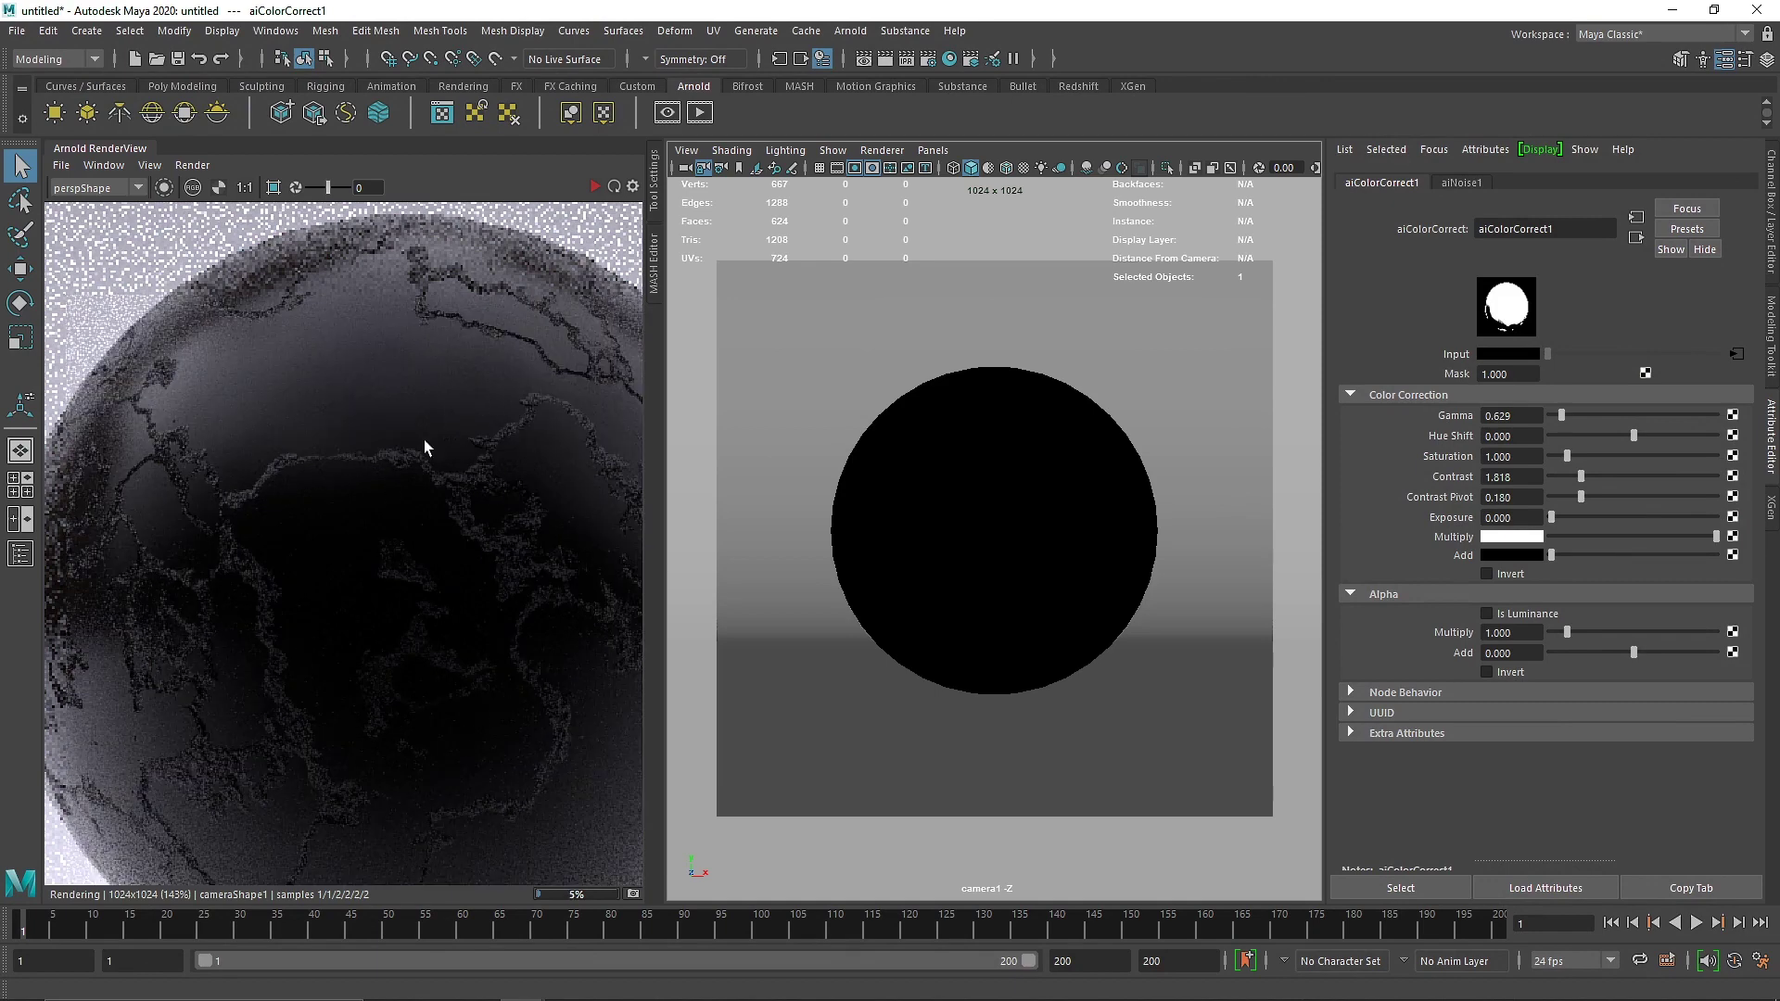
scroll(484, 527, "up", 2)
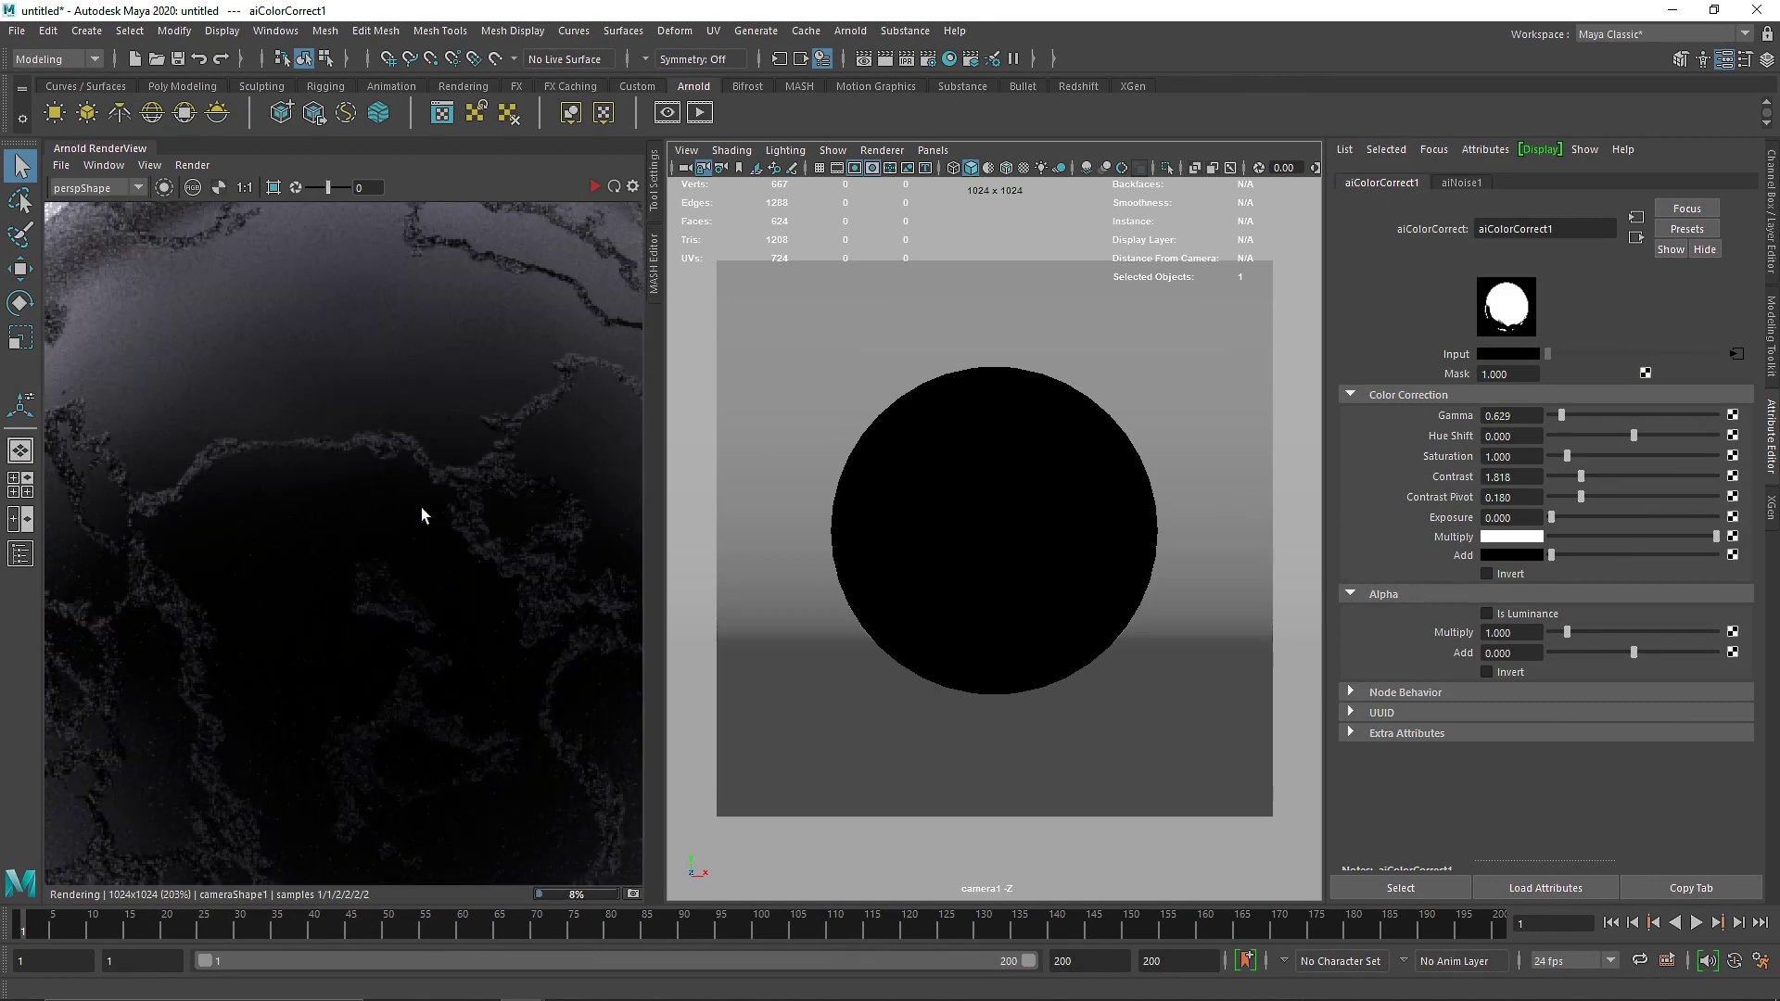
scroll(455, 602, "down", 2)
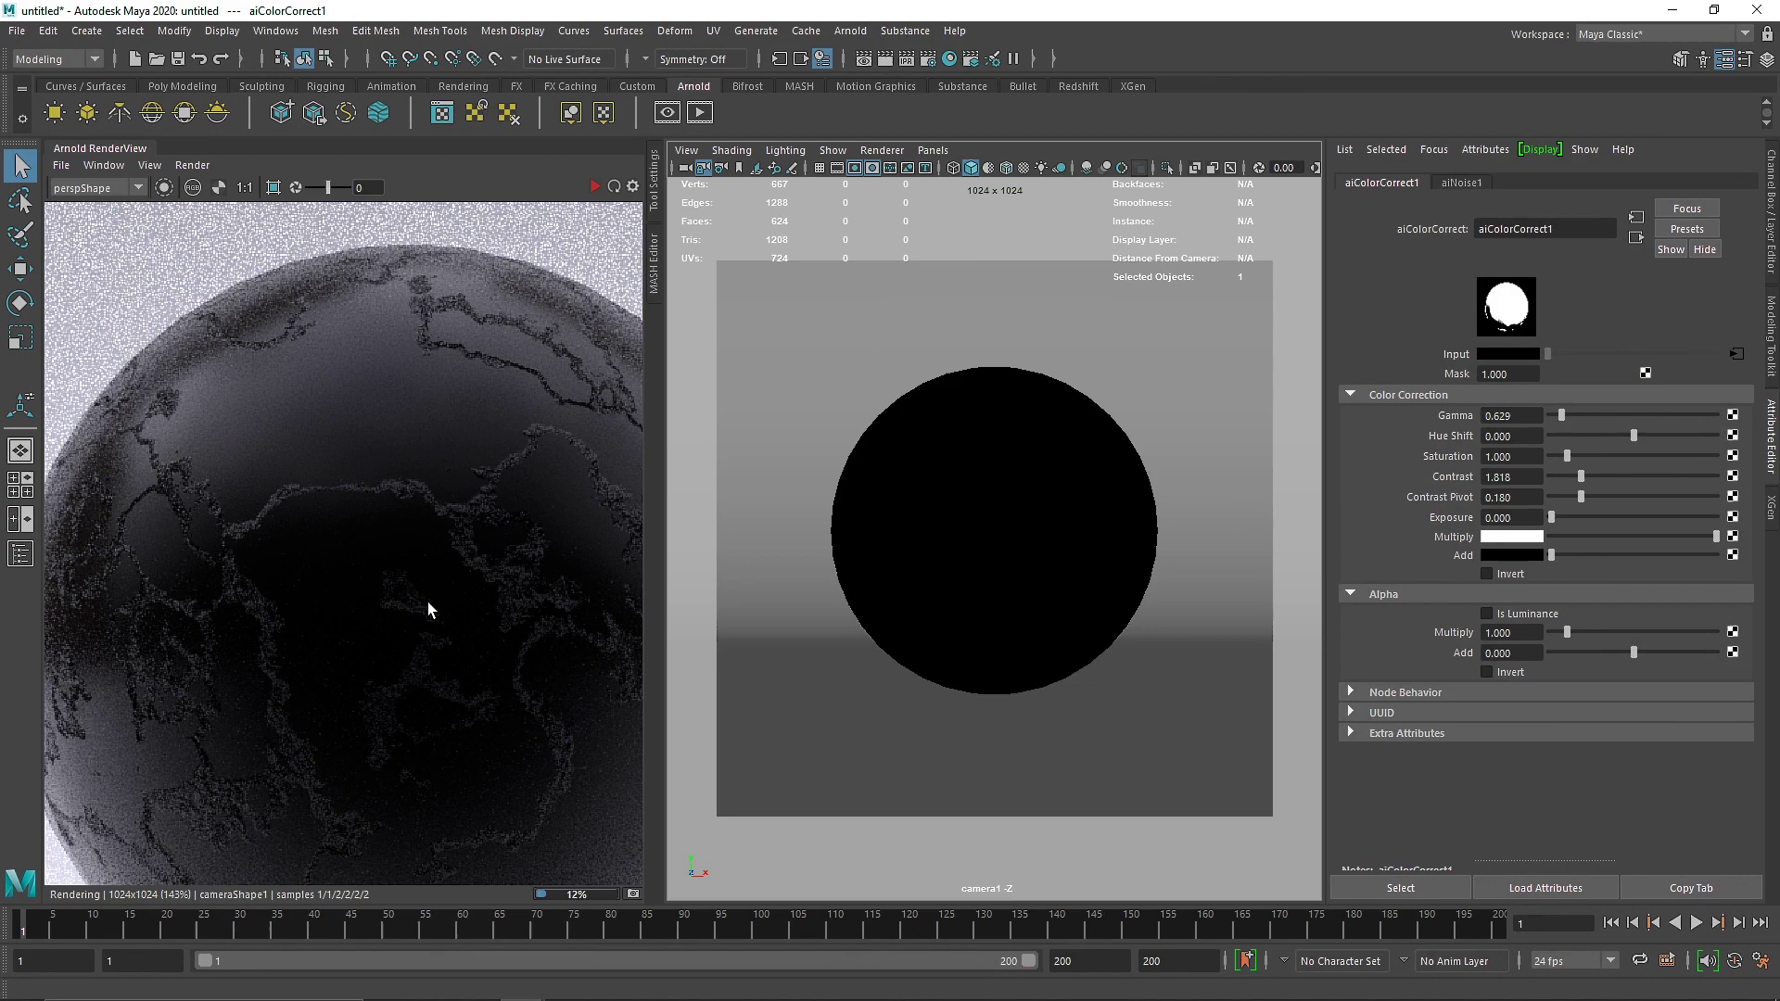
scroll(427, 605, "down", 2)
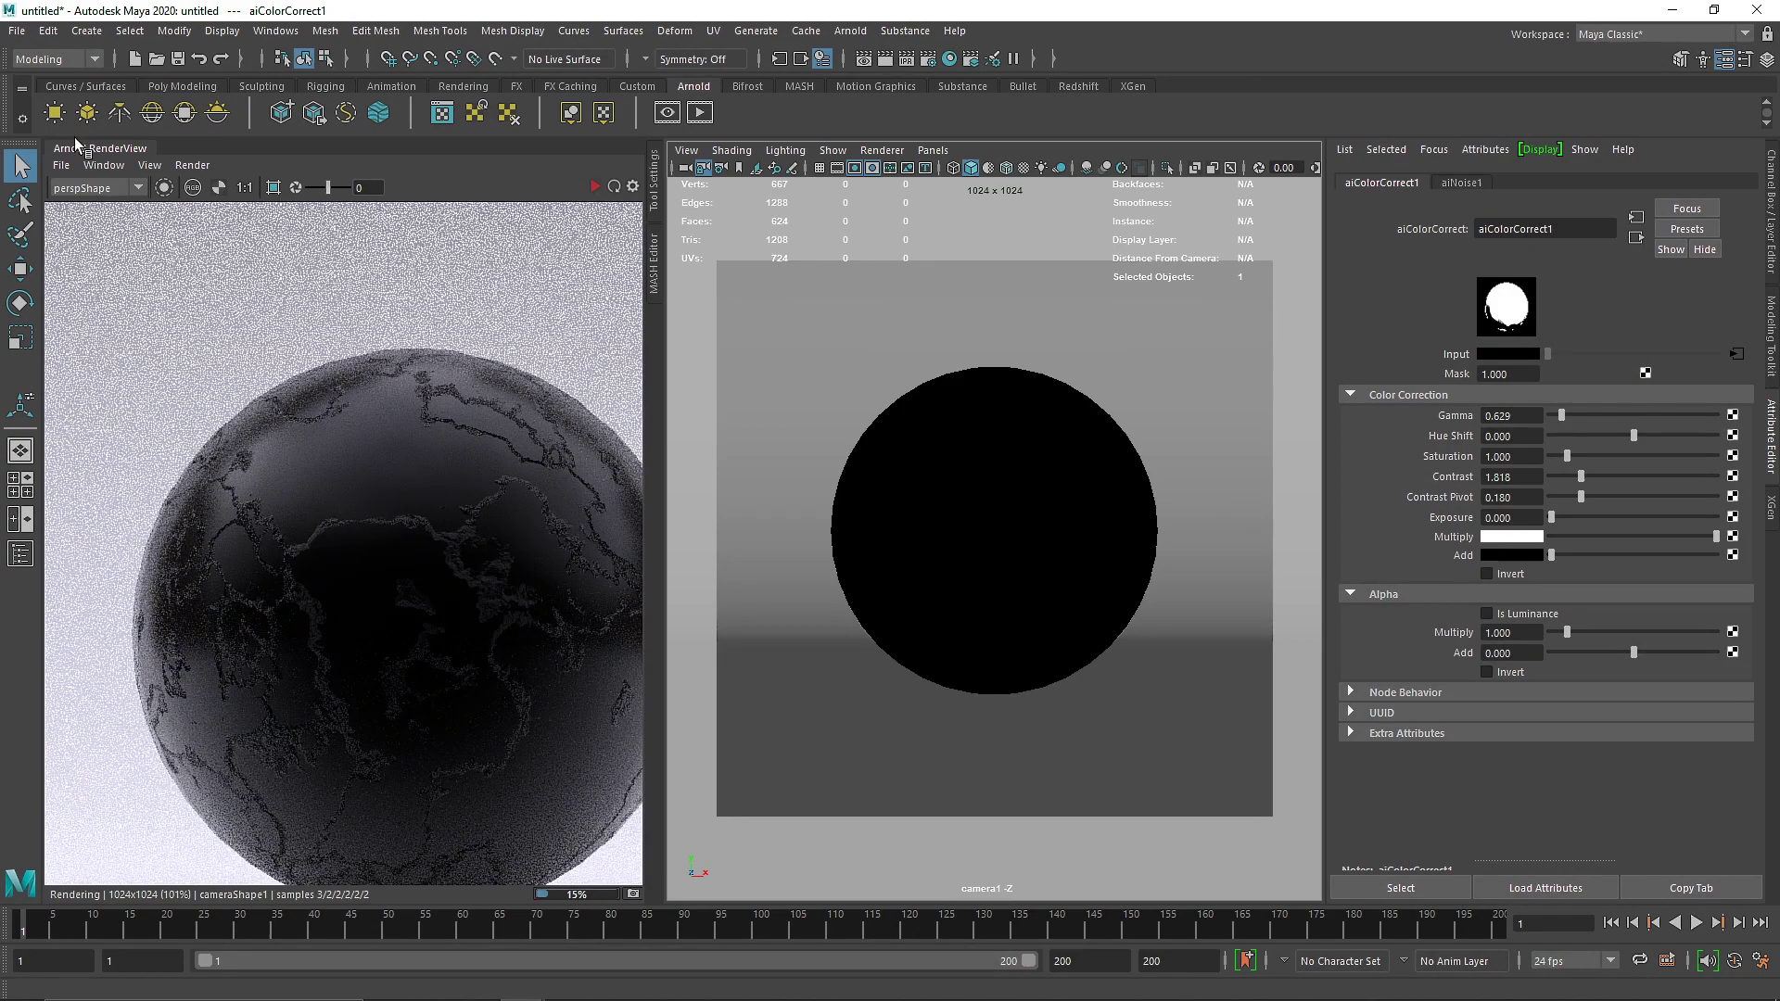
scroll(340, 643, "up", 4)
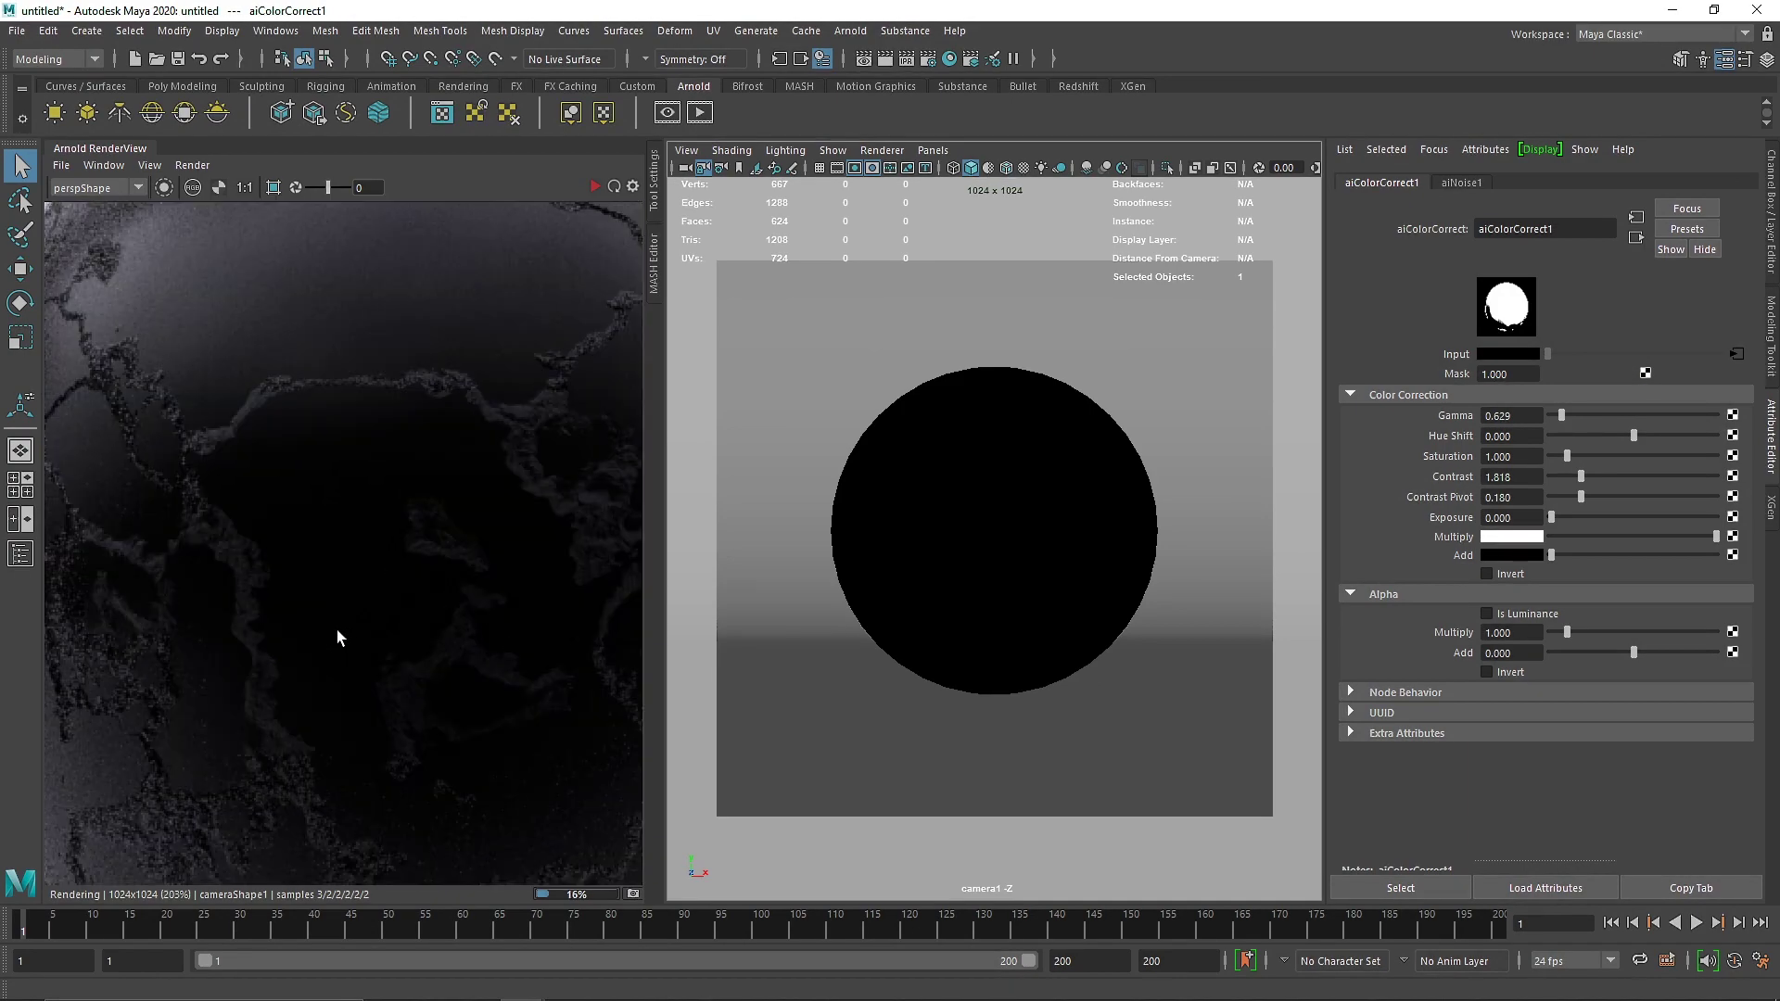
middle_click_drag(161, 512, 313, 548)
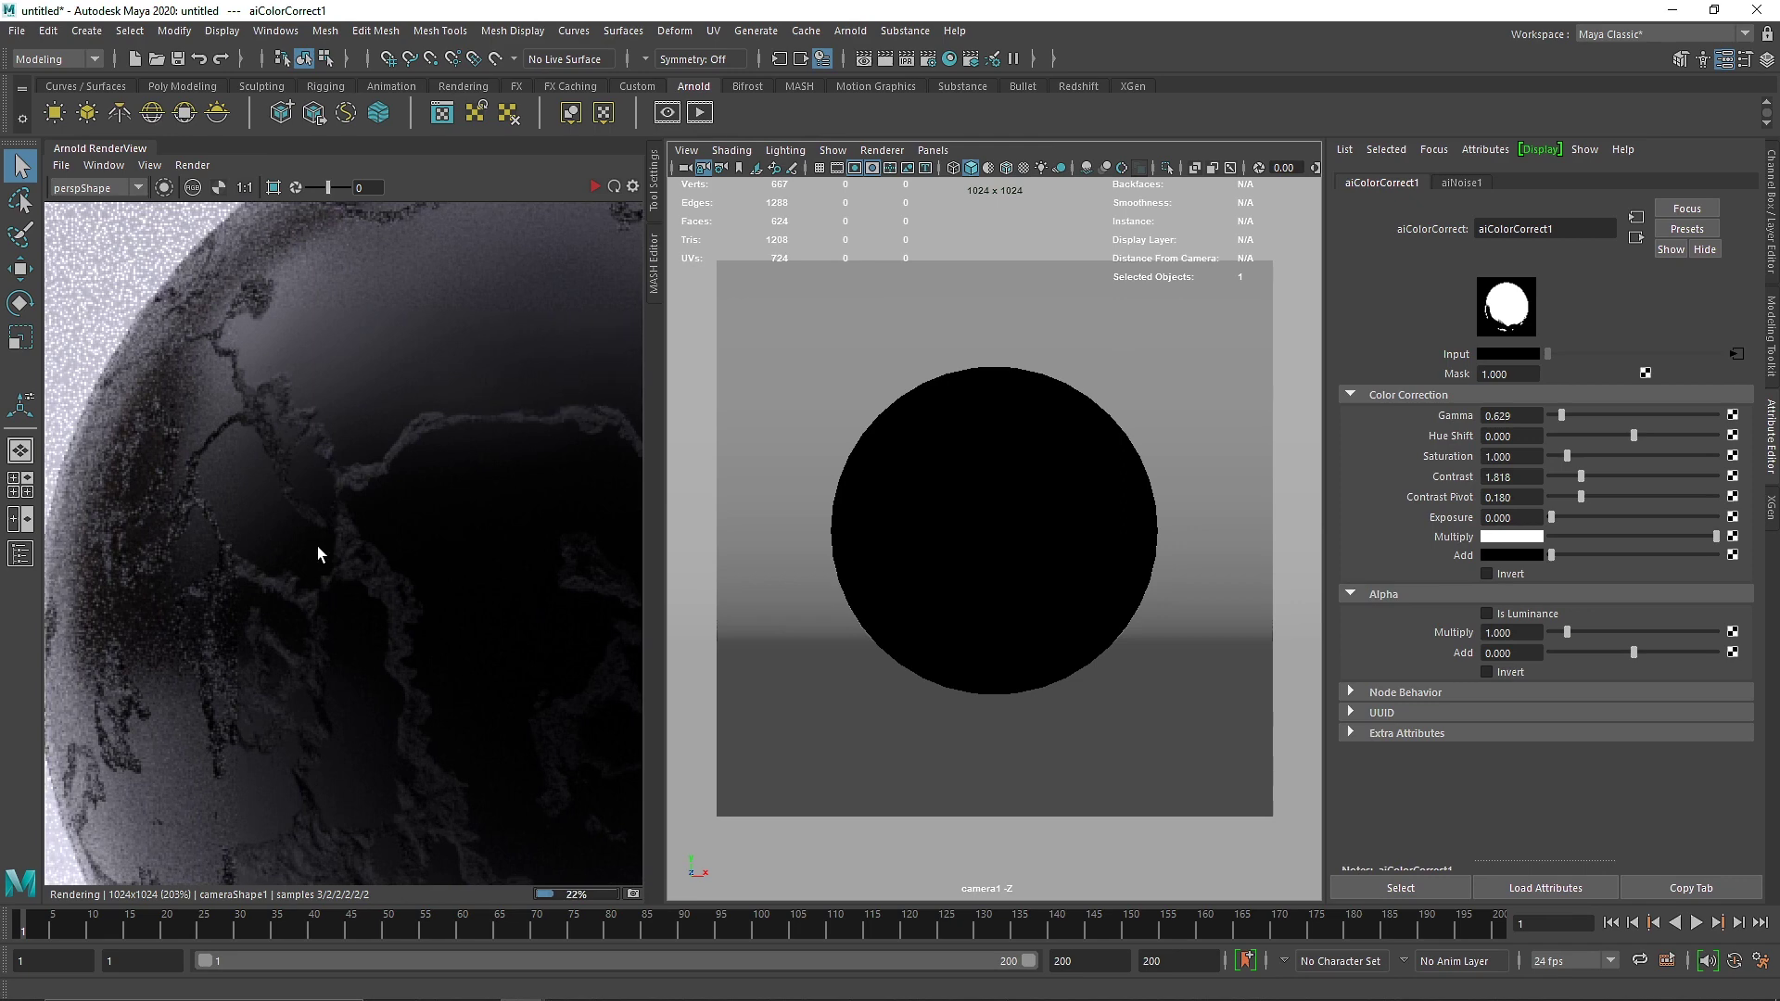
scroll(315, 459, "up", 1)
Restrict the render to a crop region around the cracks near the sphere's upper-left edge and start rendering it
left_click_drag(168, 330, 436, 543, "ctrl")
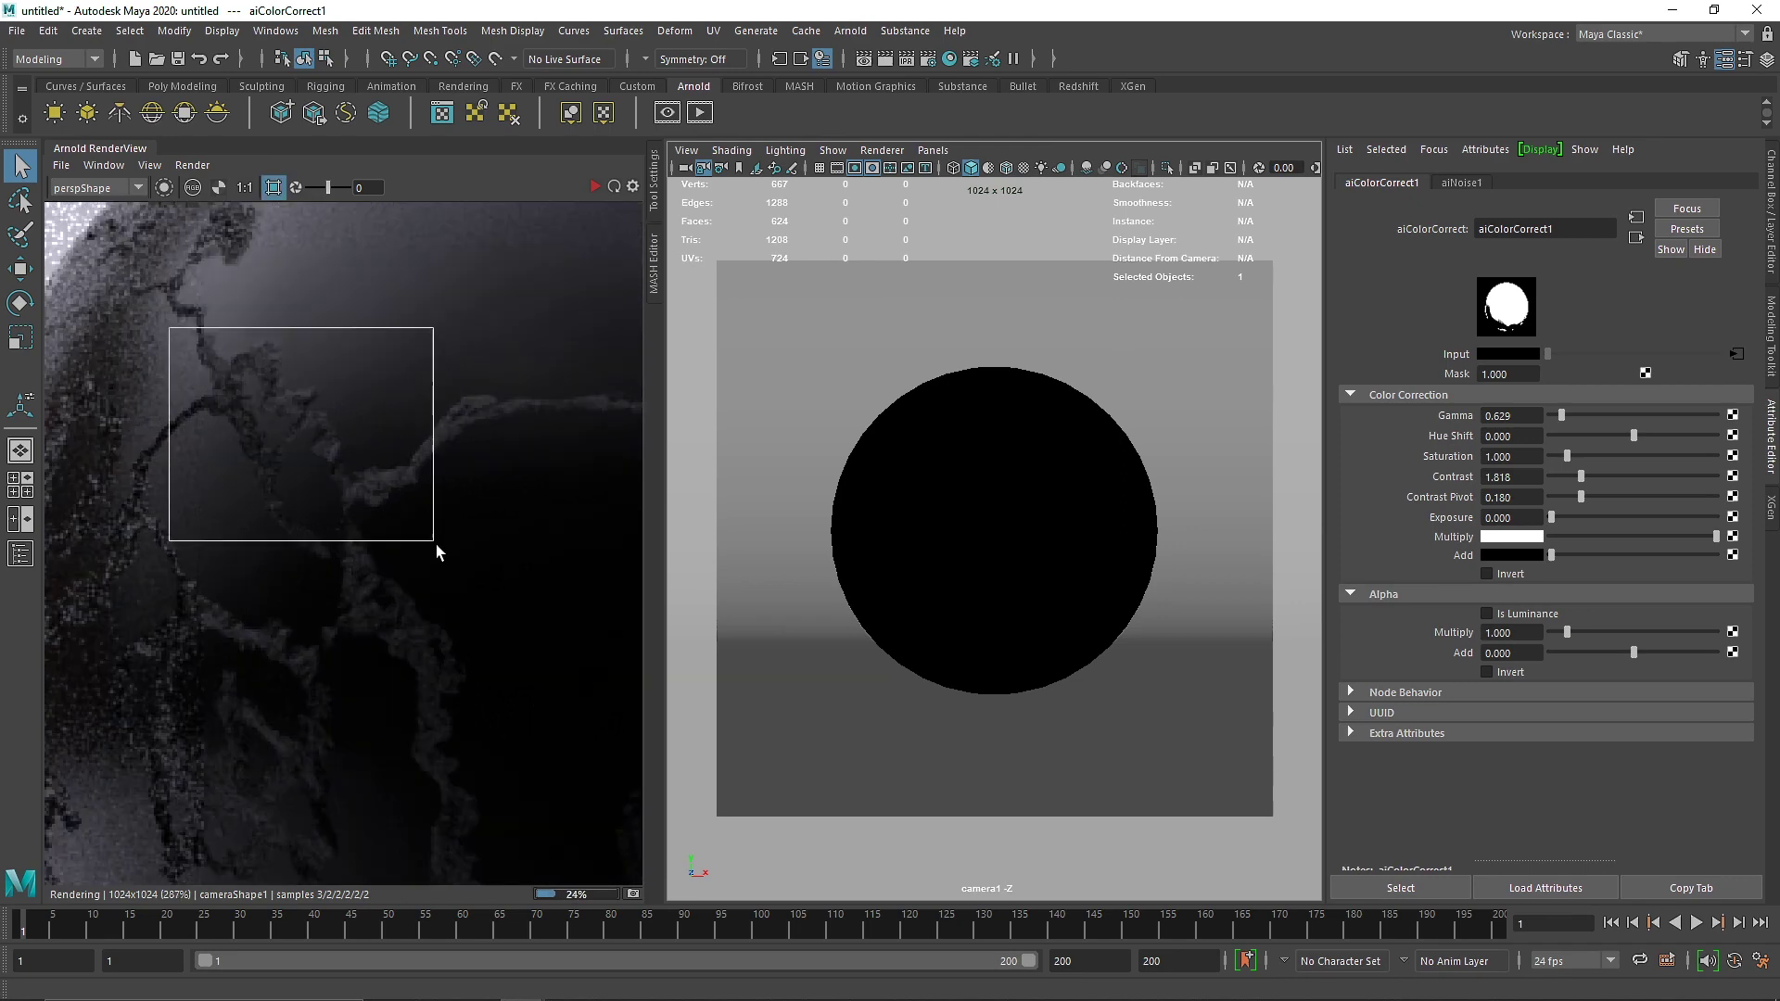
left_click(596, 187)
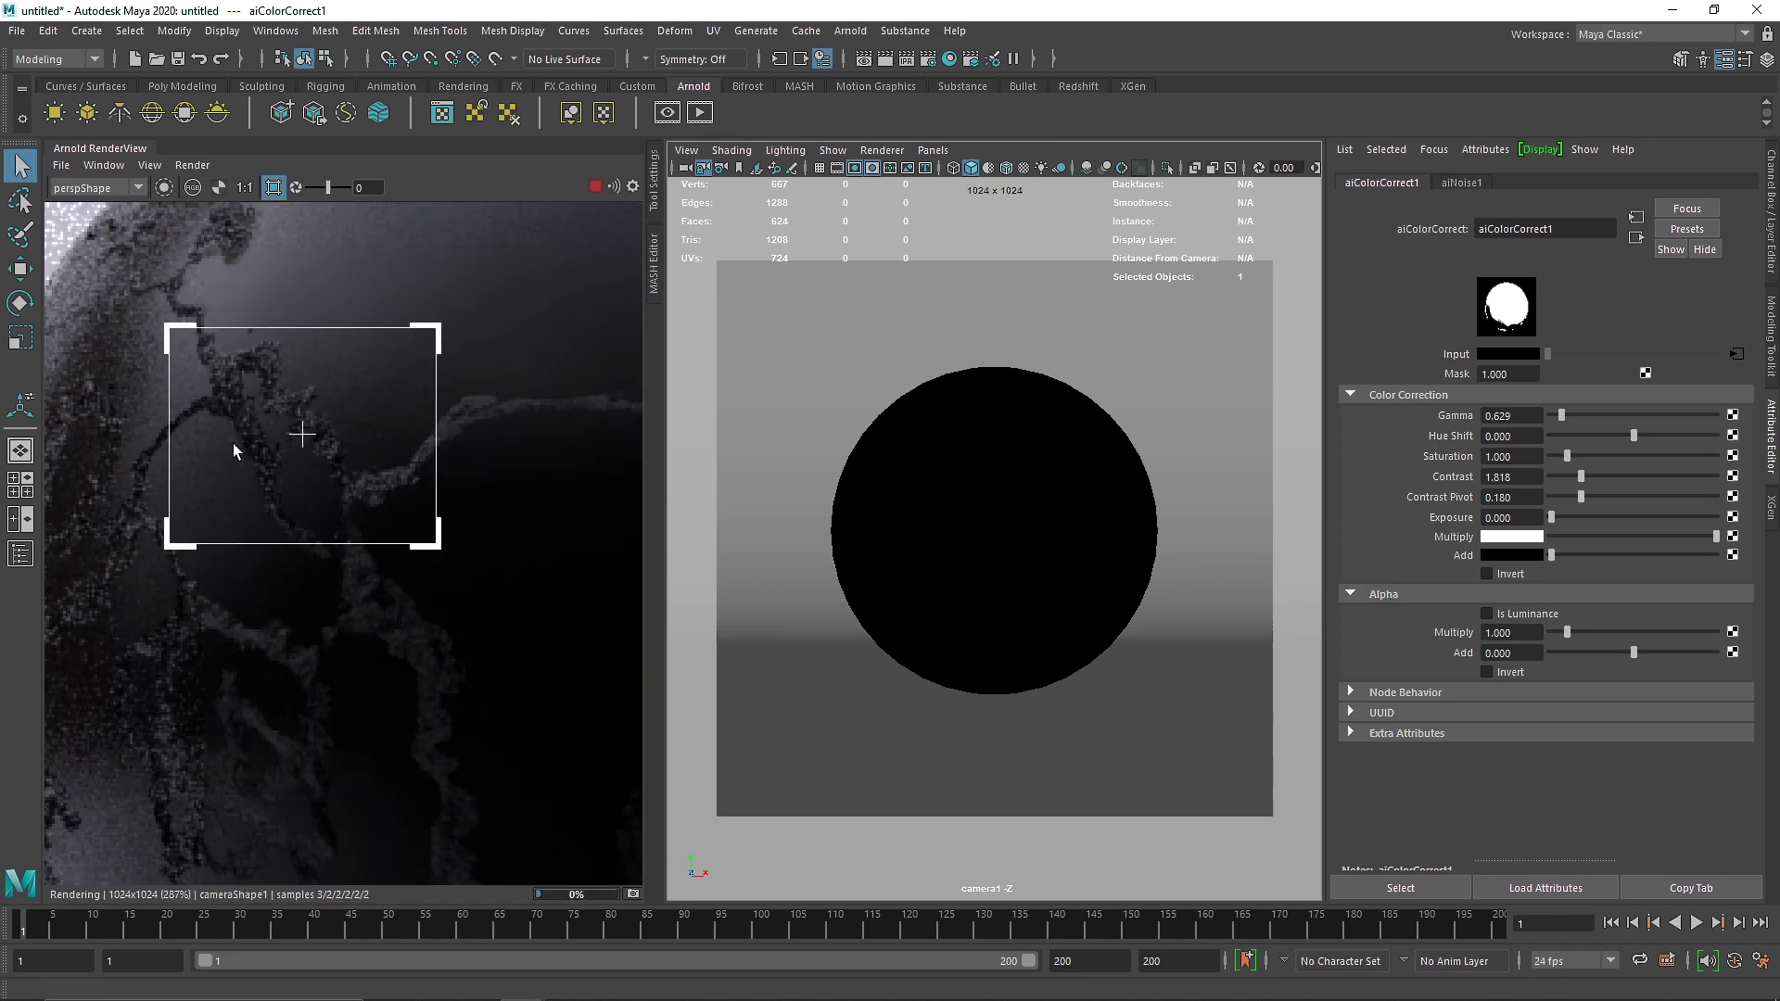
scroll(232, 443, "up", 2)
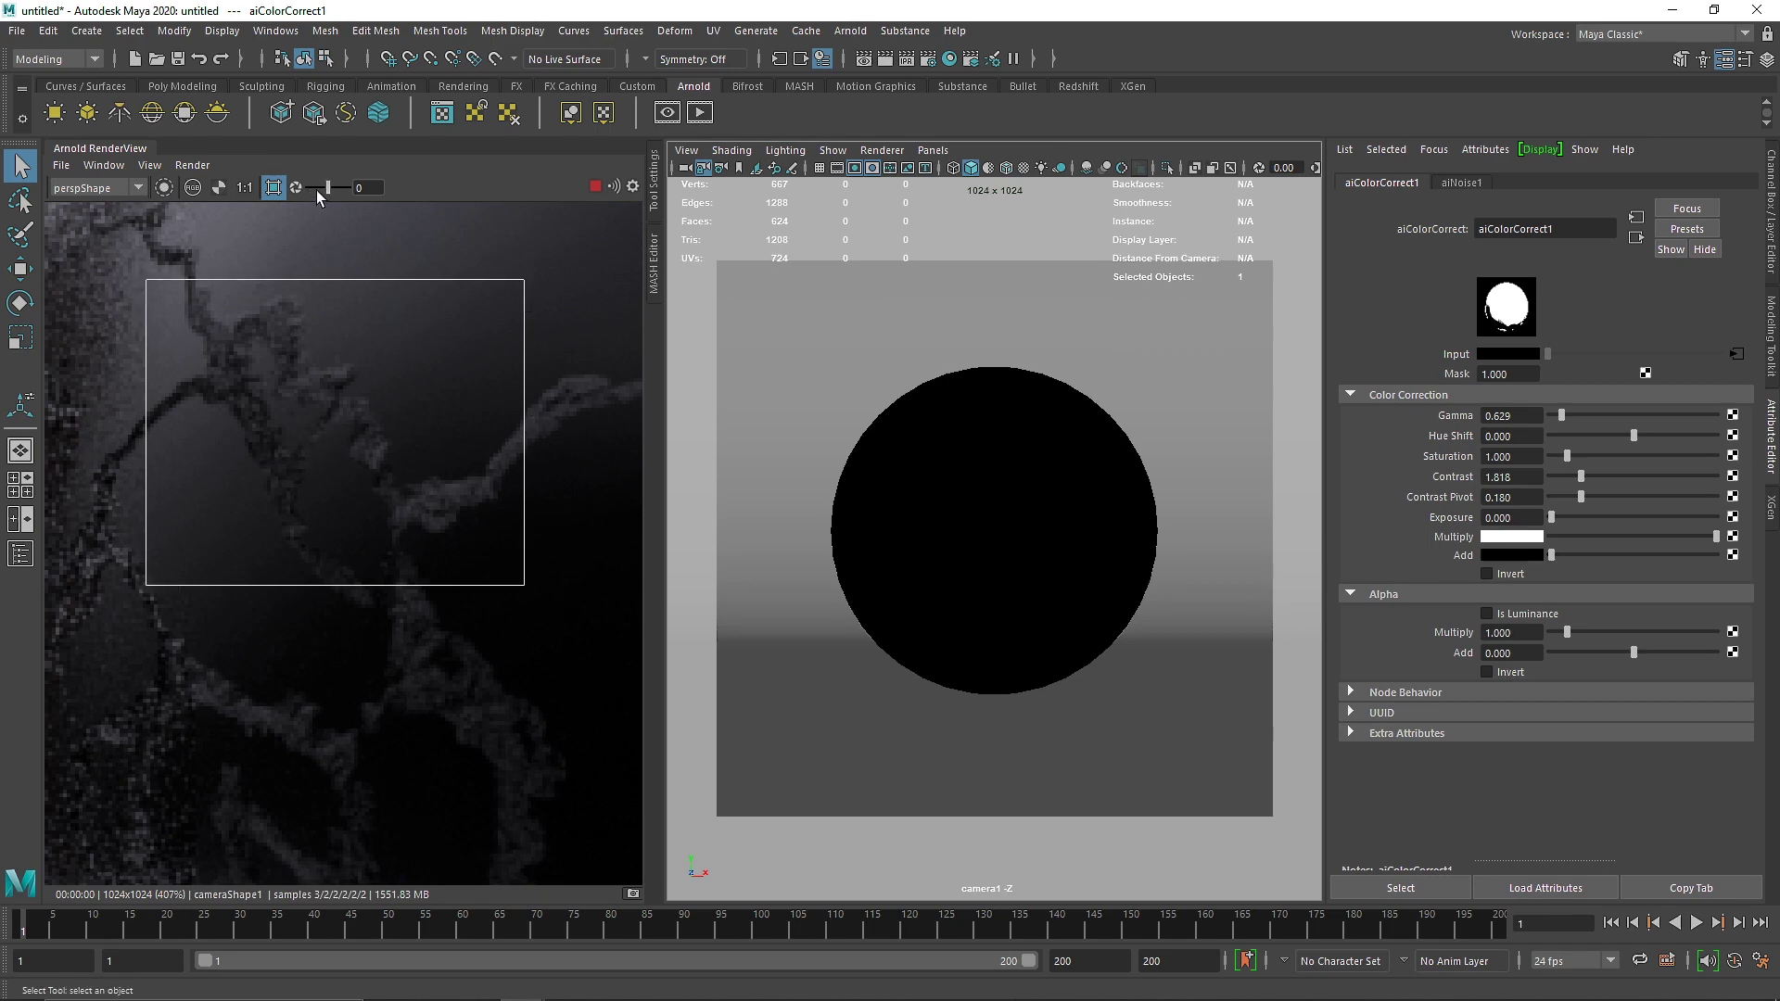
Close the Arnold RenderView and reopen the Hypershade
right_click(113, 150)
left_click(165, 216)
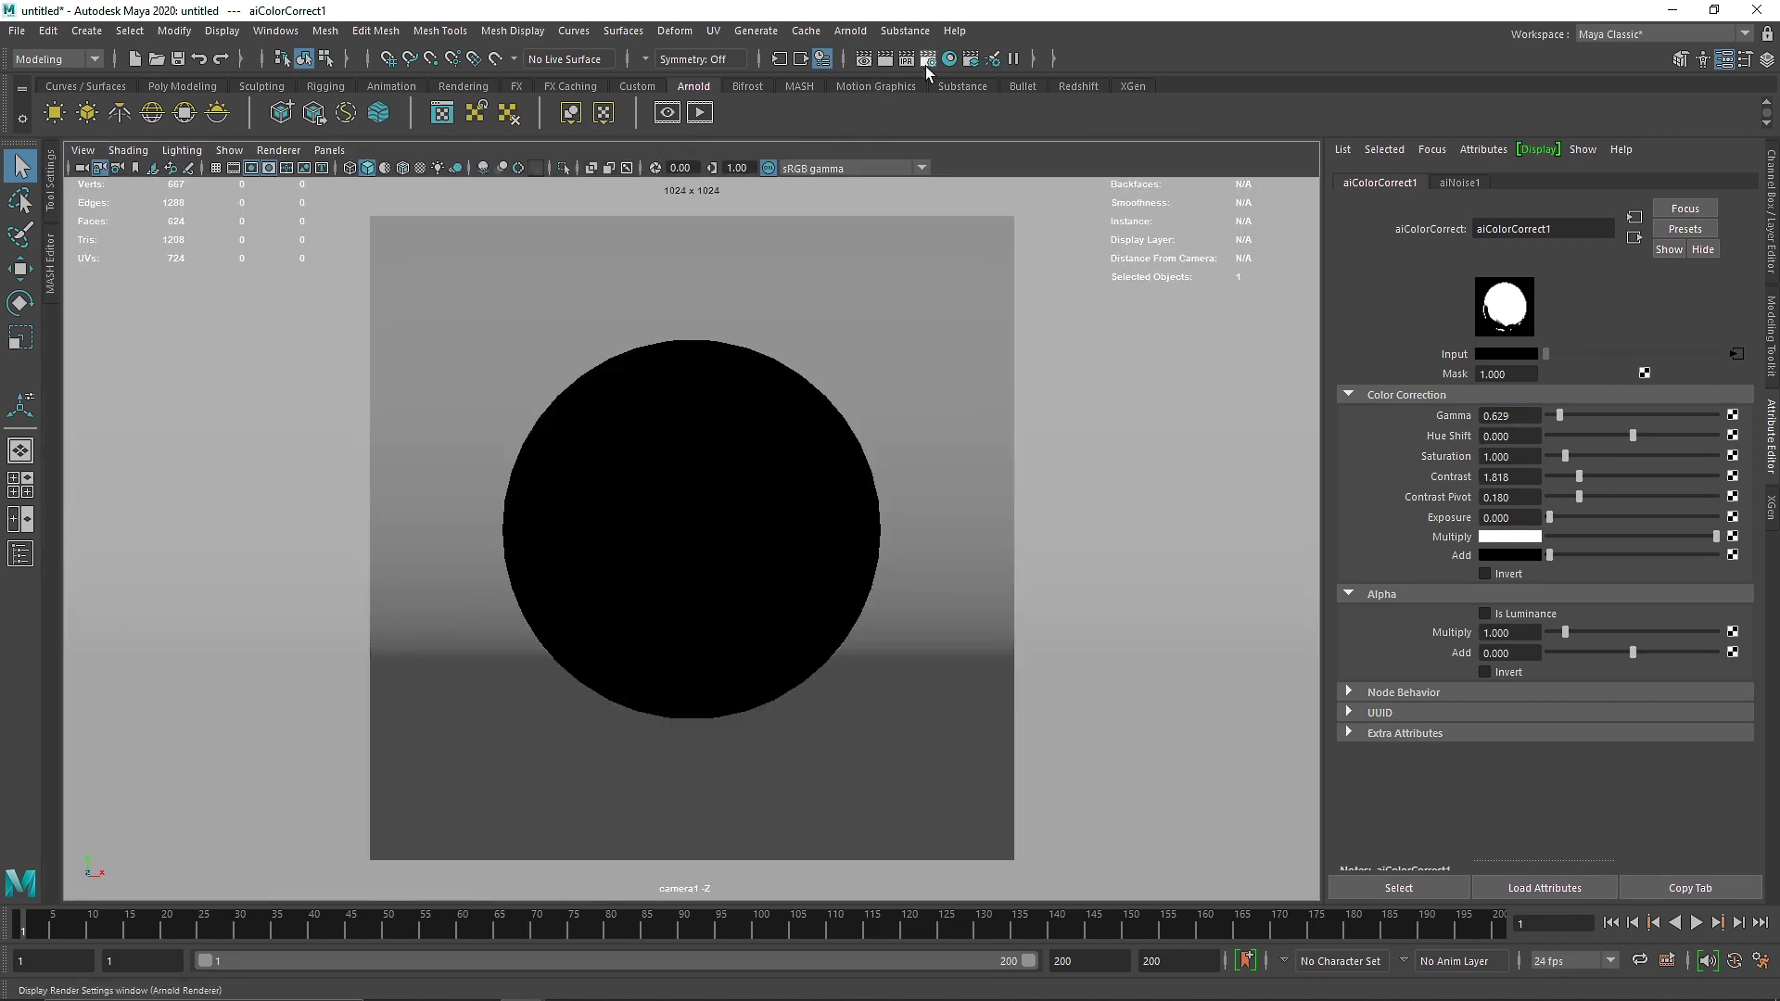
left_click(950, 60)
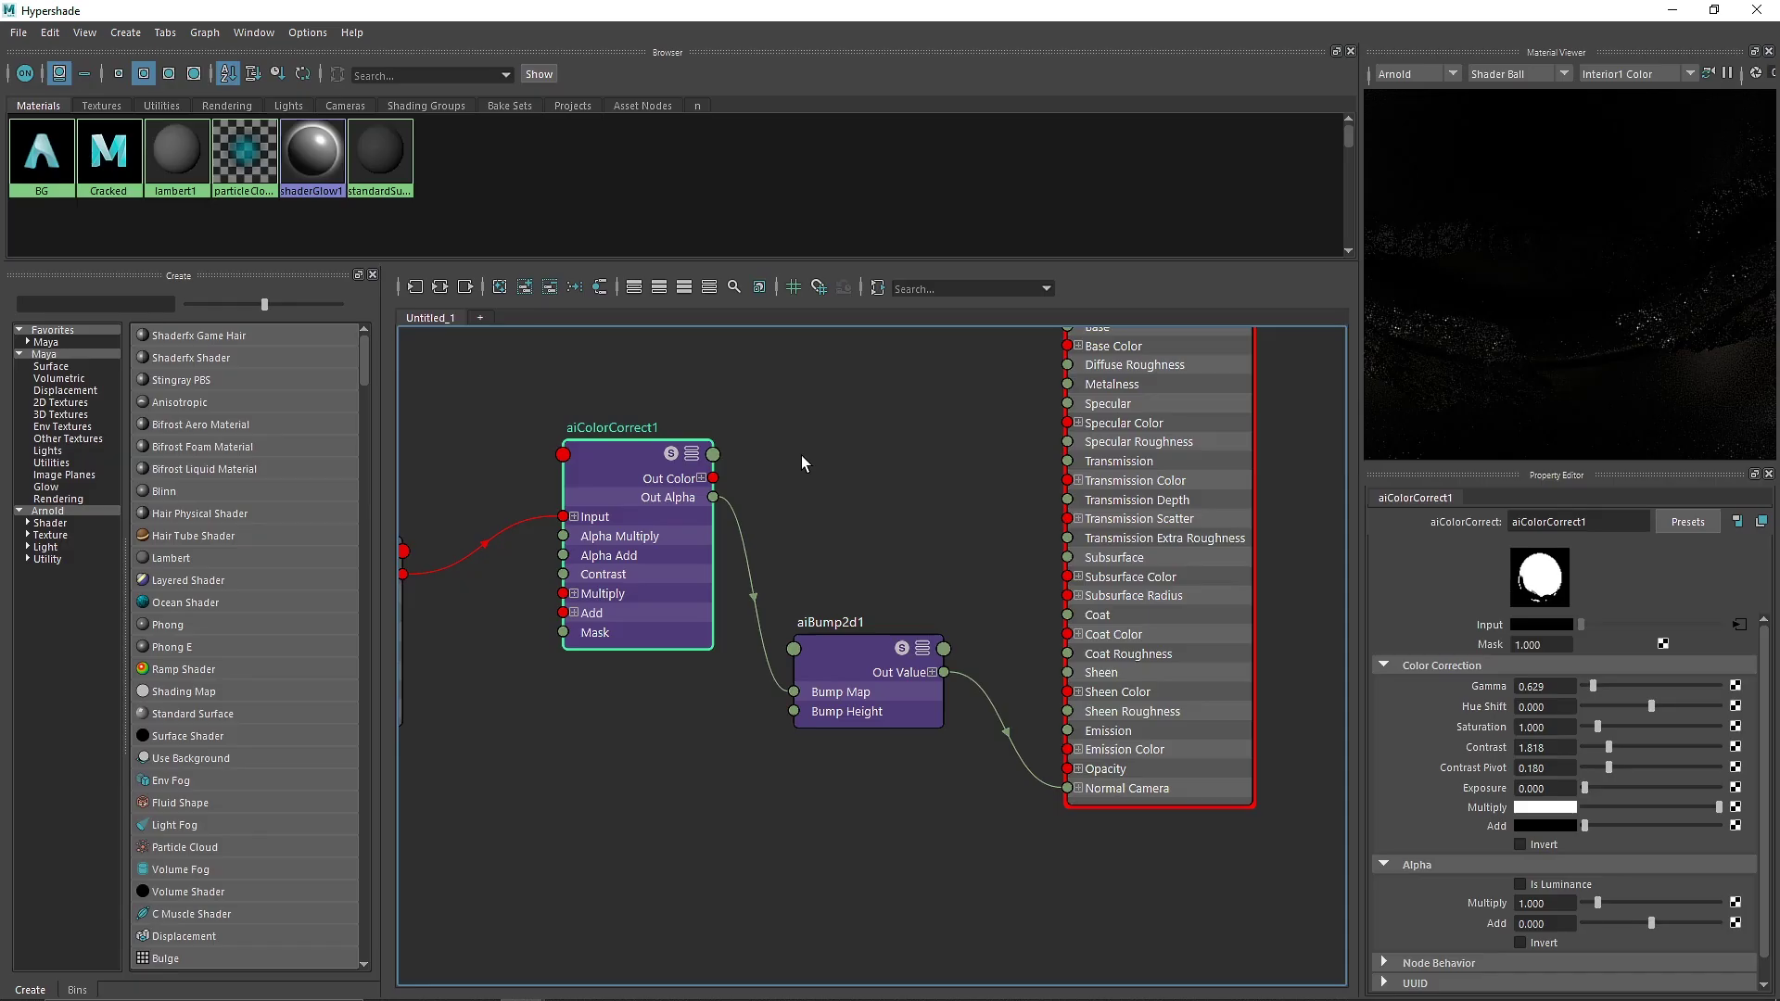
Search the node library for norma and create an aiNormalMap node below the aiColorCorrect node
middle_click_drag(816, 501, 1012, 479, "alt")
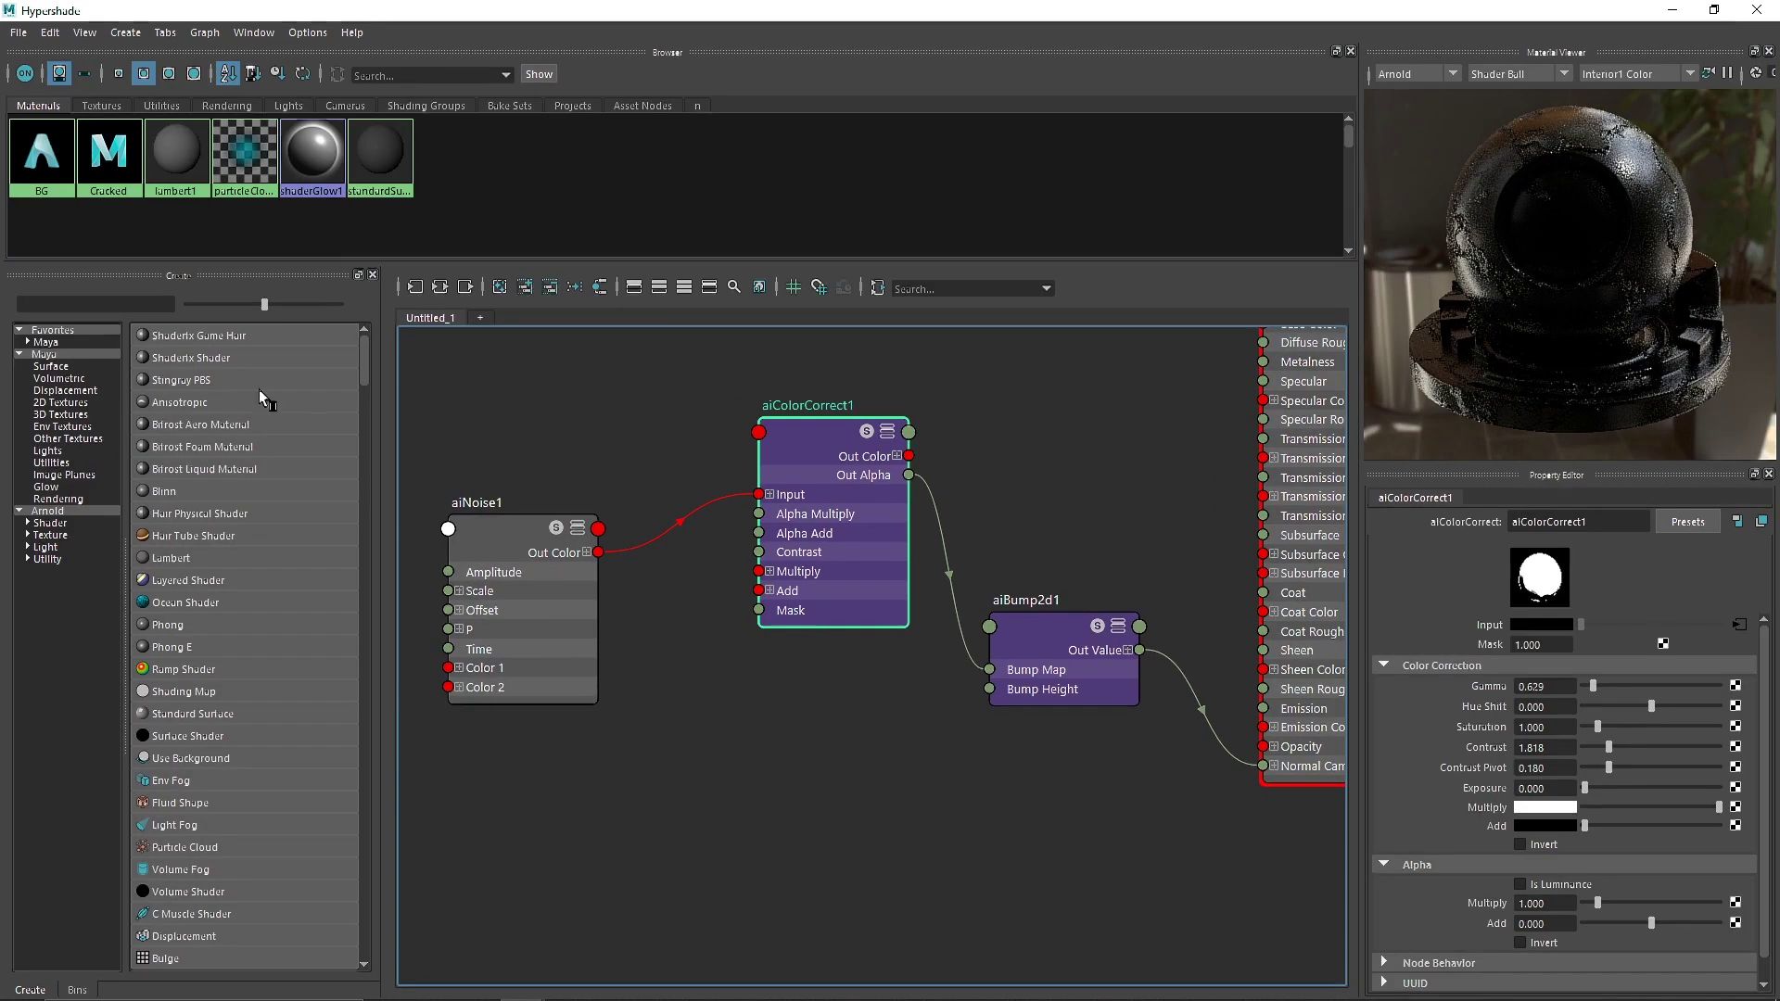
left_click(107, 309)
type("normal")
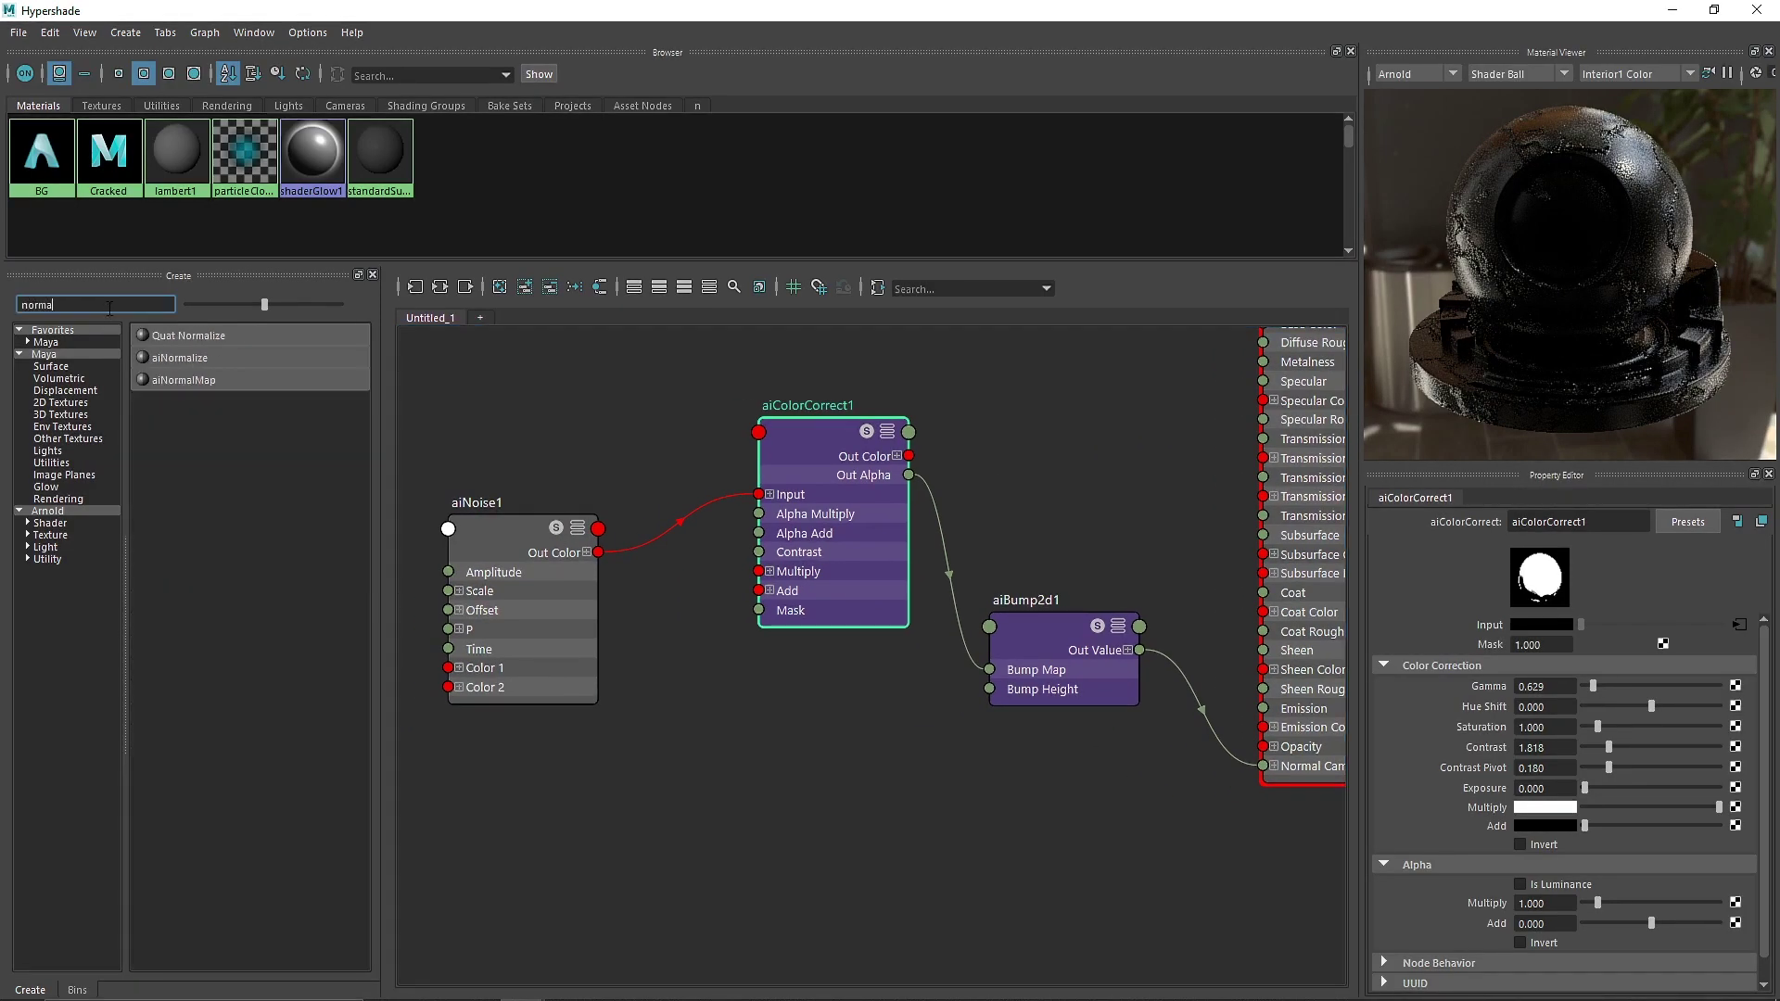
left_click(250, 381)
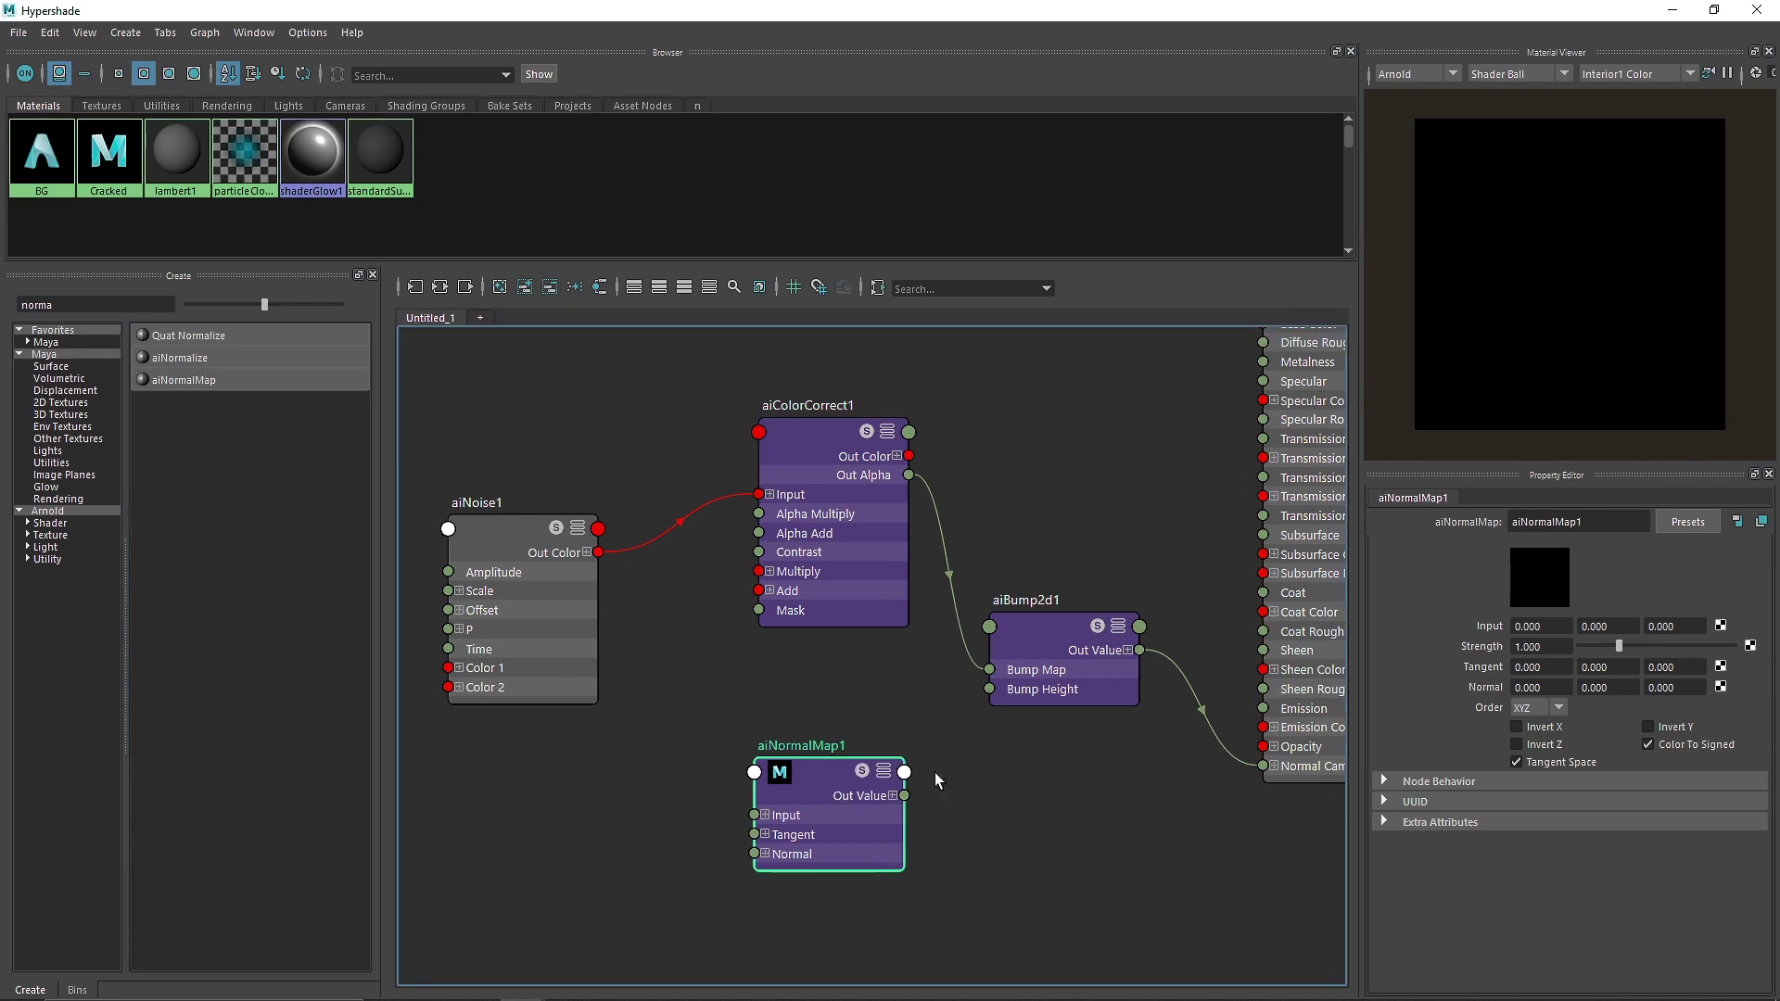
middle_click_drag(982, 802, 980, 803, "alt")
Connect the noise's Out Color to the aiNormalMap node's Input
left_click(788, 441)
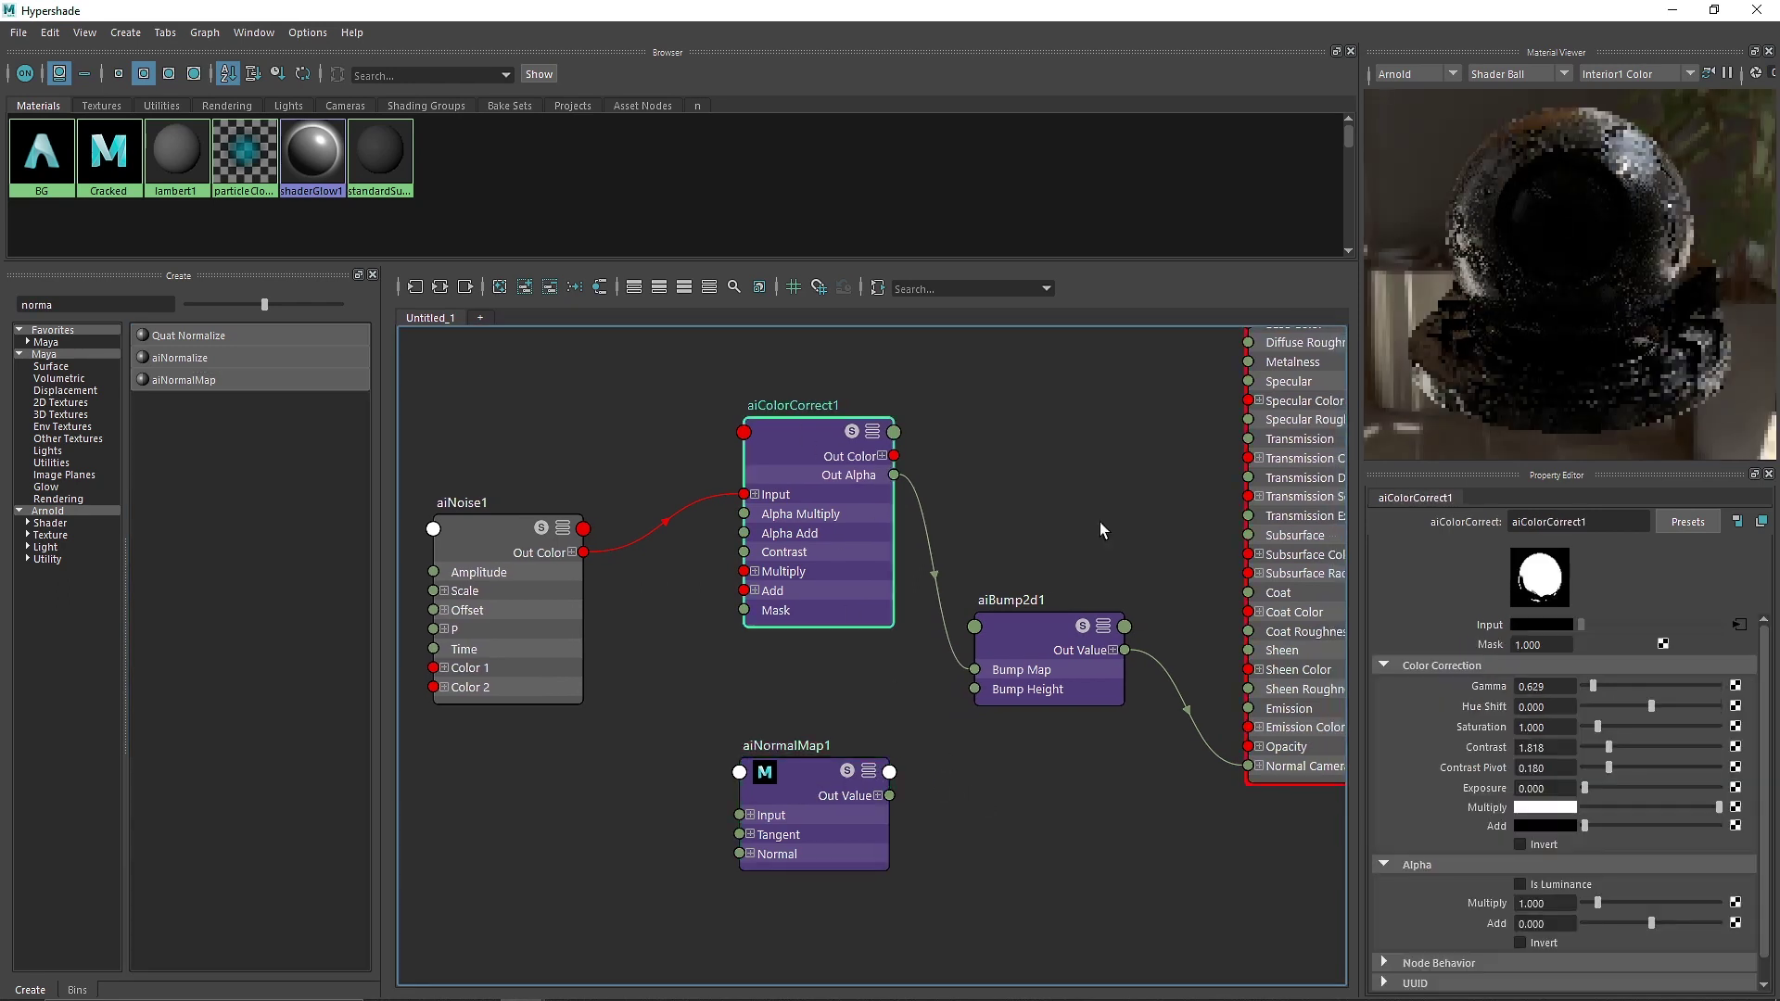
left_click_drag(892, 474, 747, 694)
left_click_drag(620, 624, 742, 815)
middle_click_drag(986, 762, 899, 772, "alt")
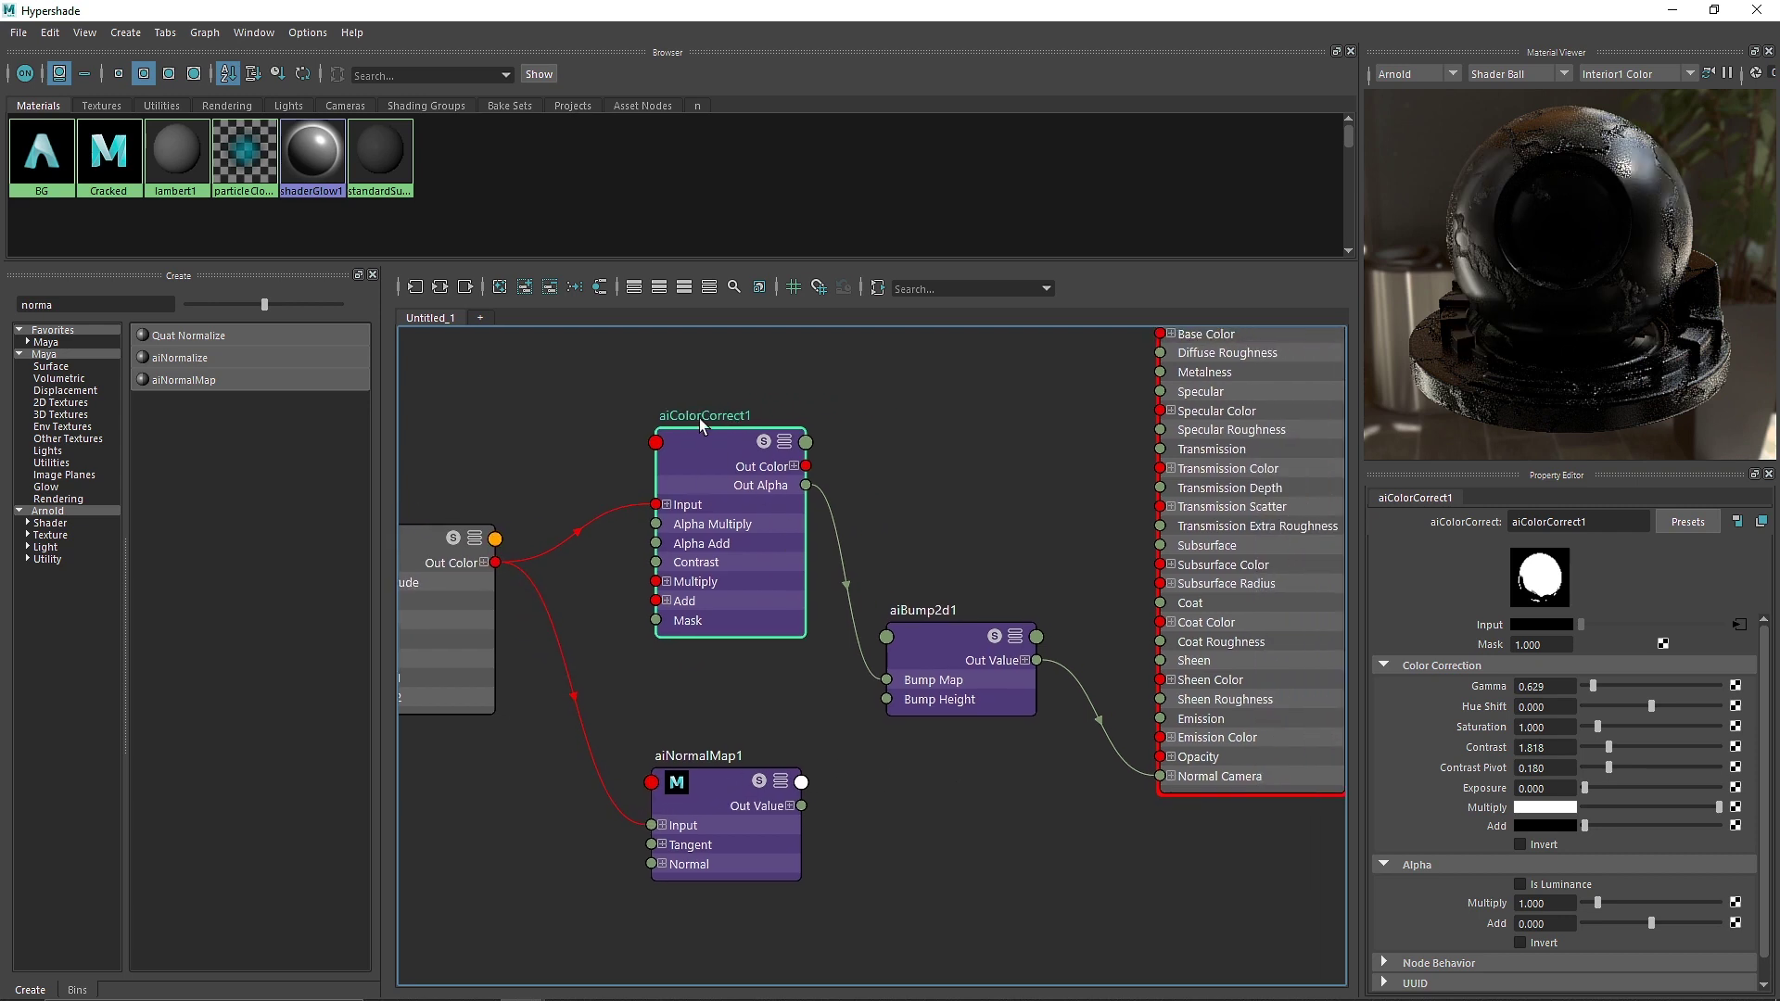
double_click(703, 420)
left_click(725, 465)
middle_click_drag(481, 477, 520, 476, "alt")
left_click(487, 547)
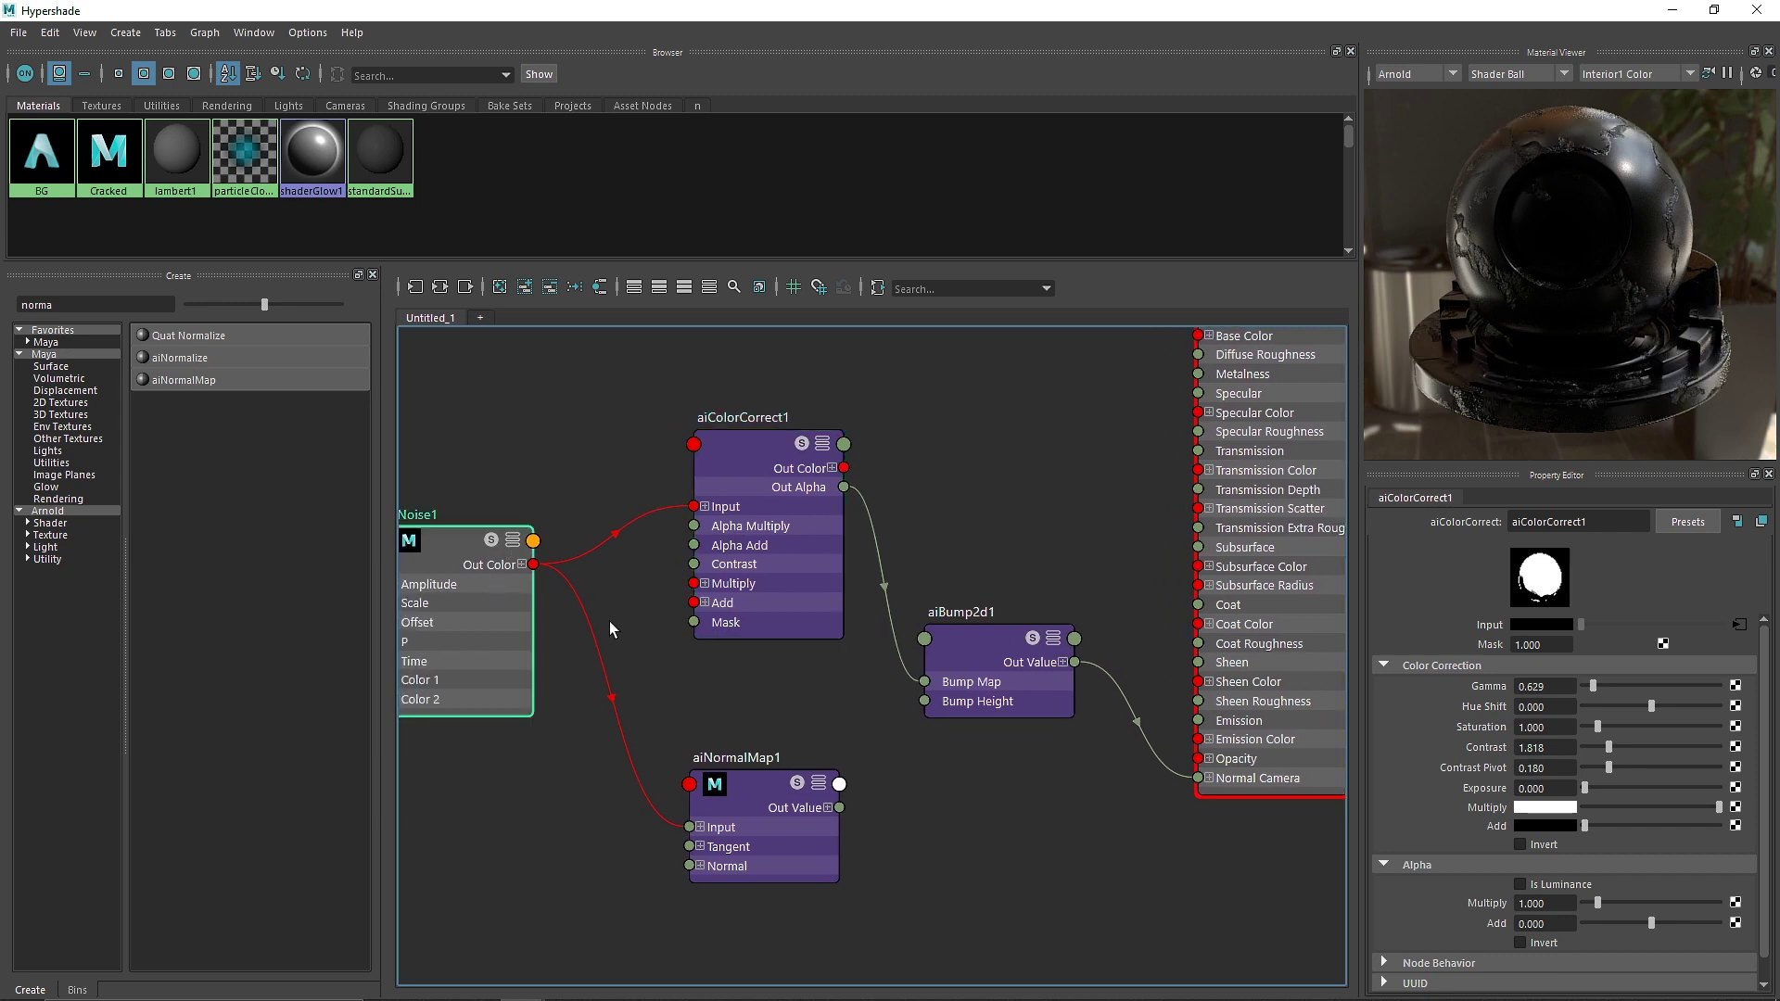
Connect the aiNormalMap node's Out Value X to aiBump2d's Bump Height
middle_click_drag(748, 719, 714, 674, "alt")
left_click_drag(808, 768, 900, 660)
left_click(796, 761)
middle_click_drag(1010, 811, 881, 846, "alt")
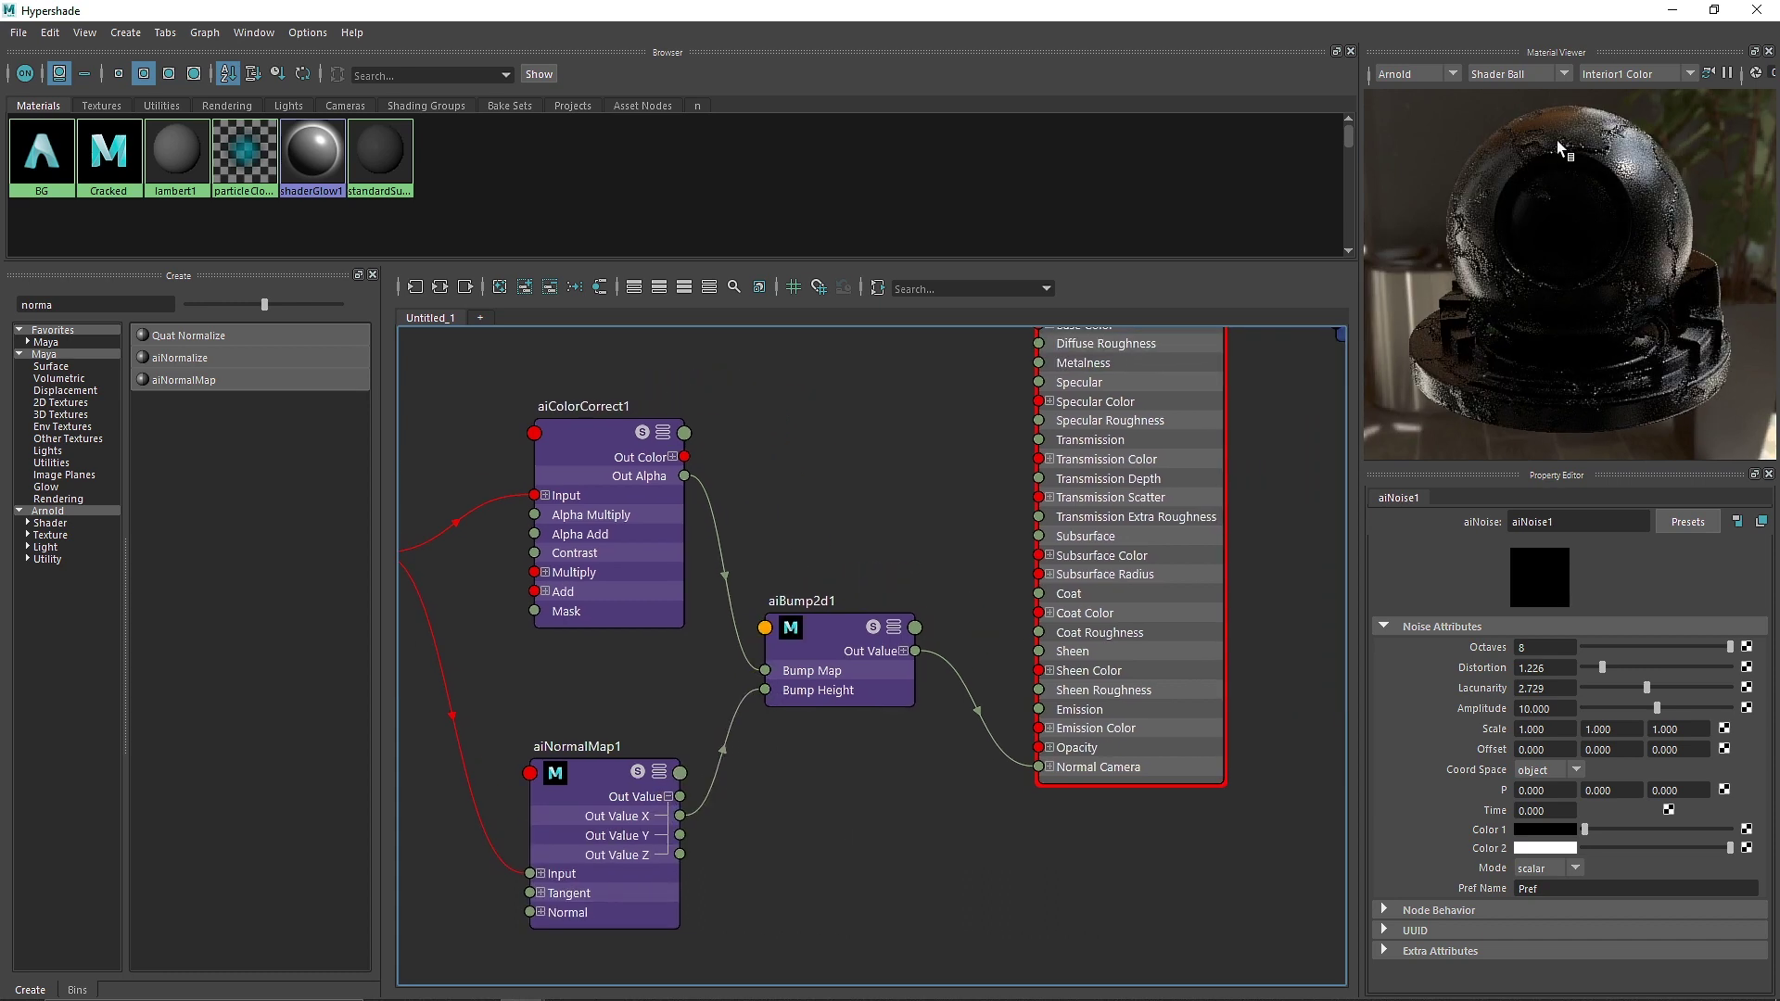
Close the Hypershade, start an Arnold render and crop it to a region around the sphere's upper-left cracks
left_click(1757, 9)
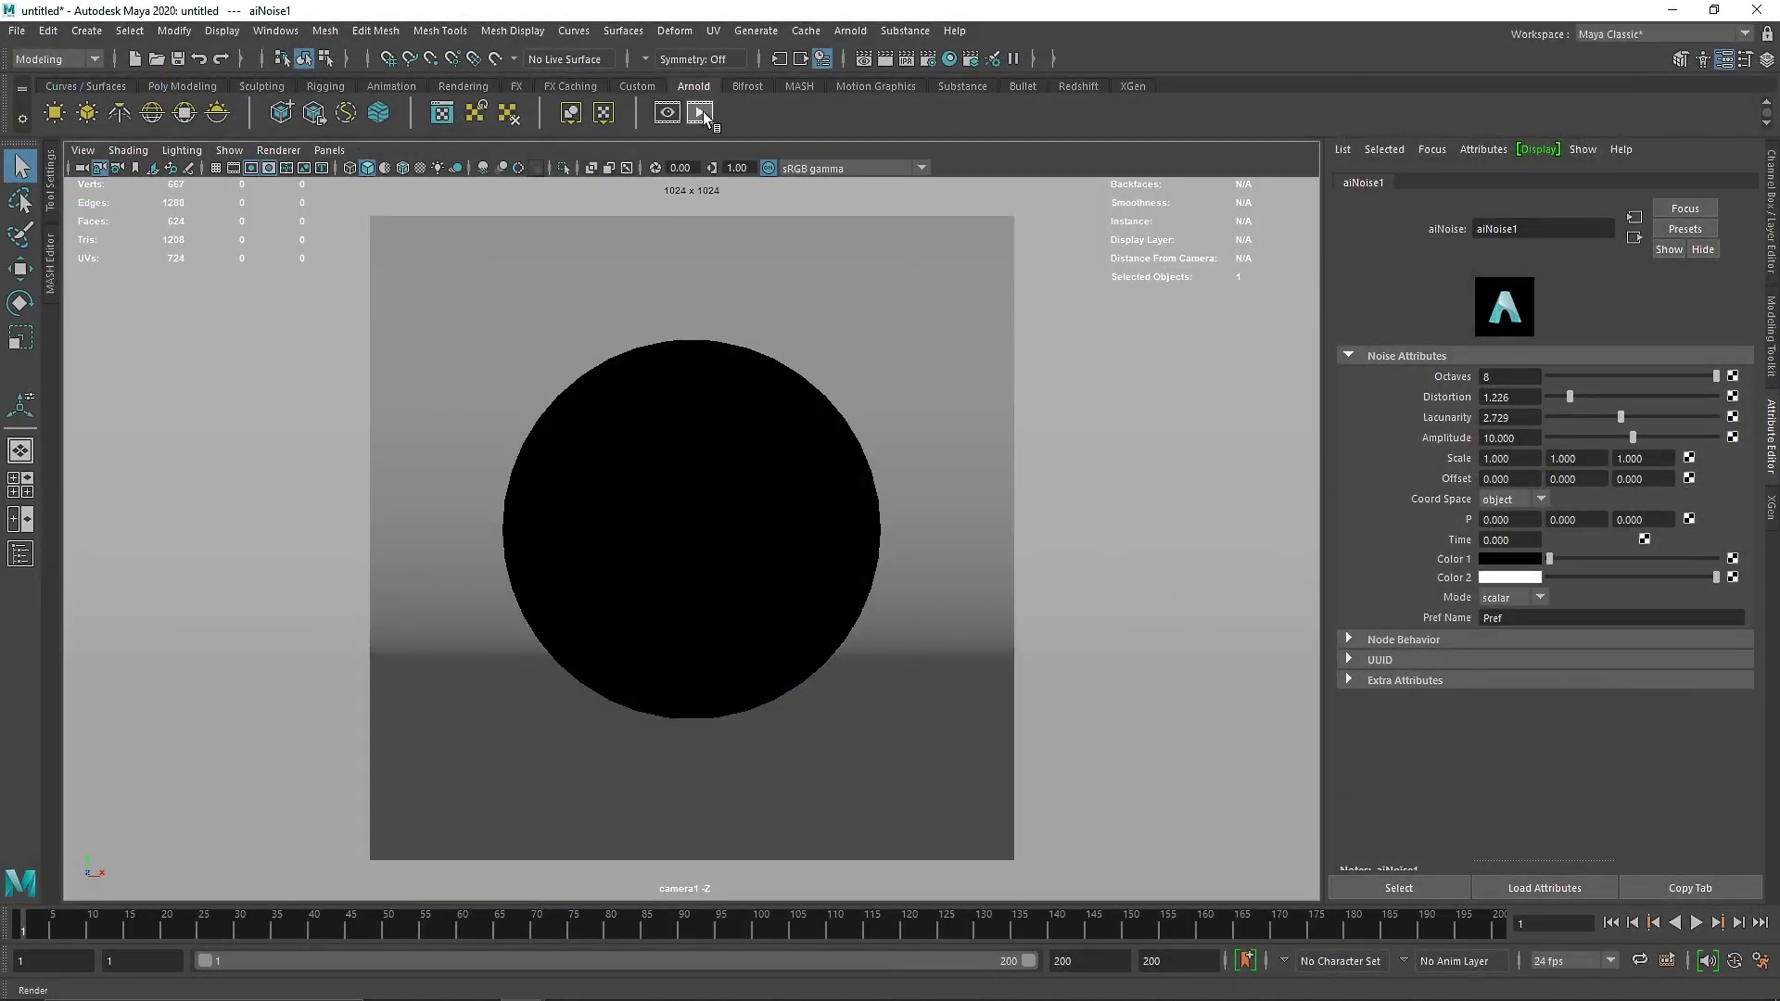
left_click(701, 112)
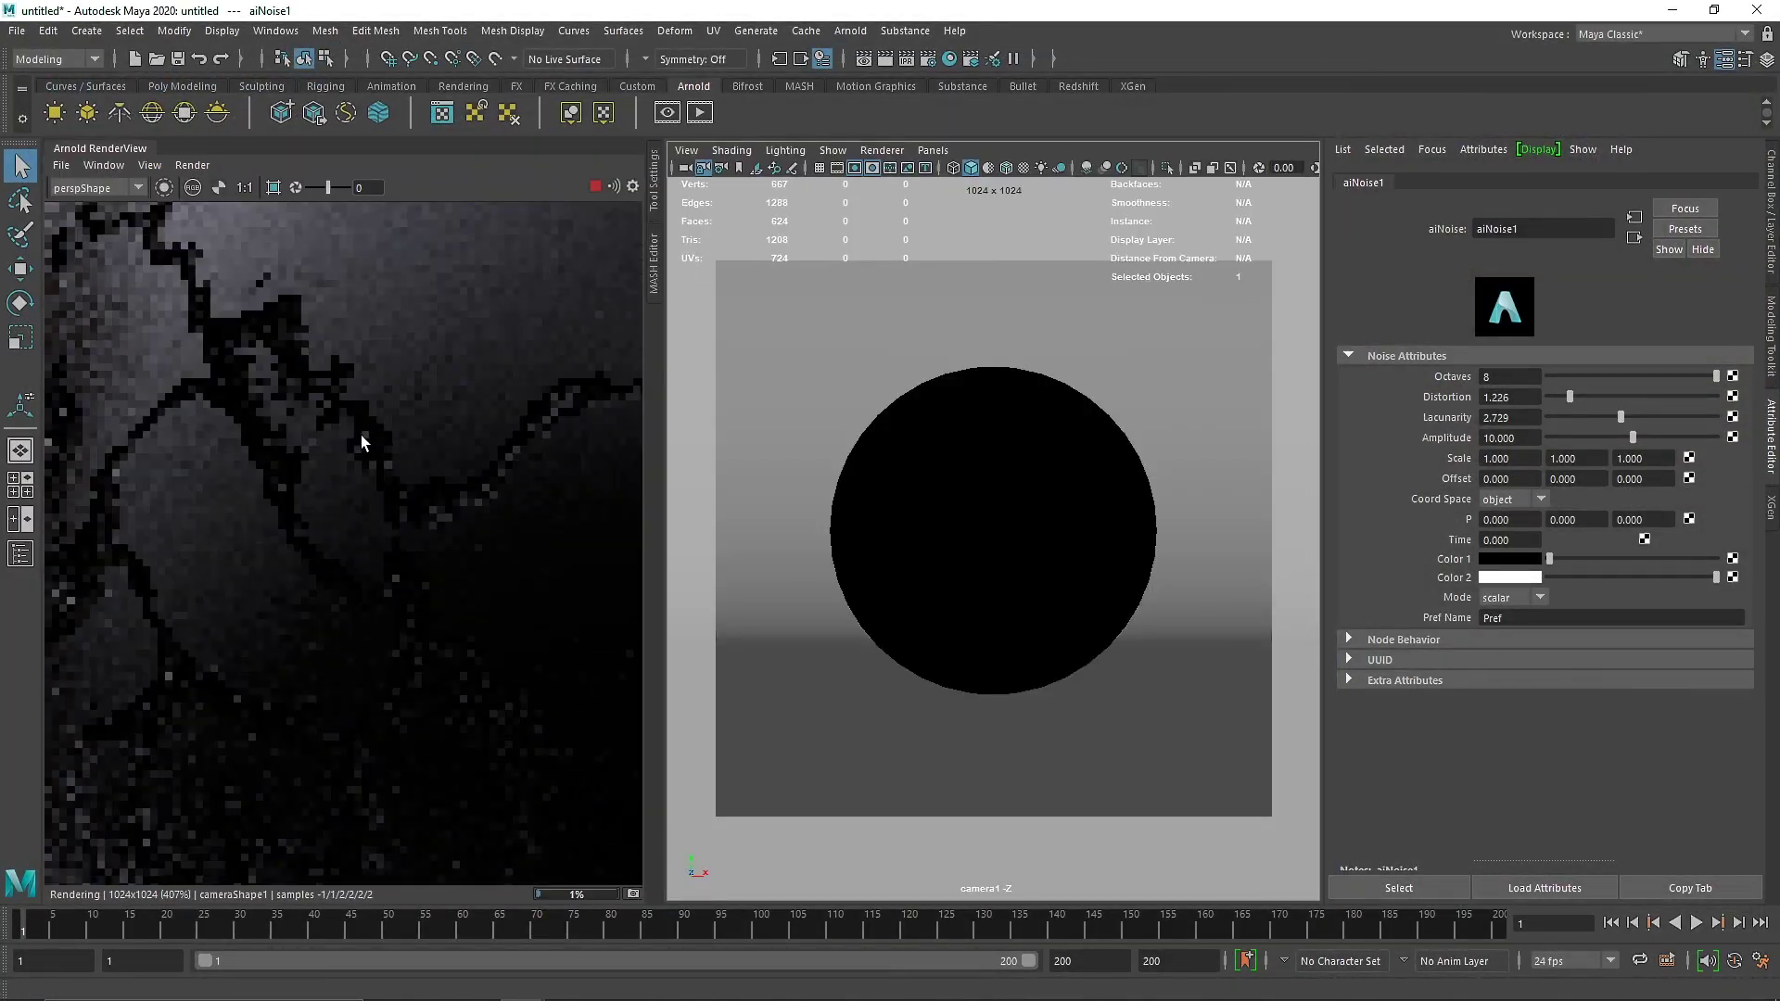
left_click_drag(178, 310, 384, 494)
scroll(256, 382, "up", 2)
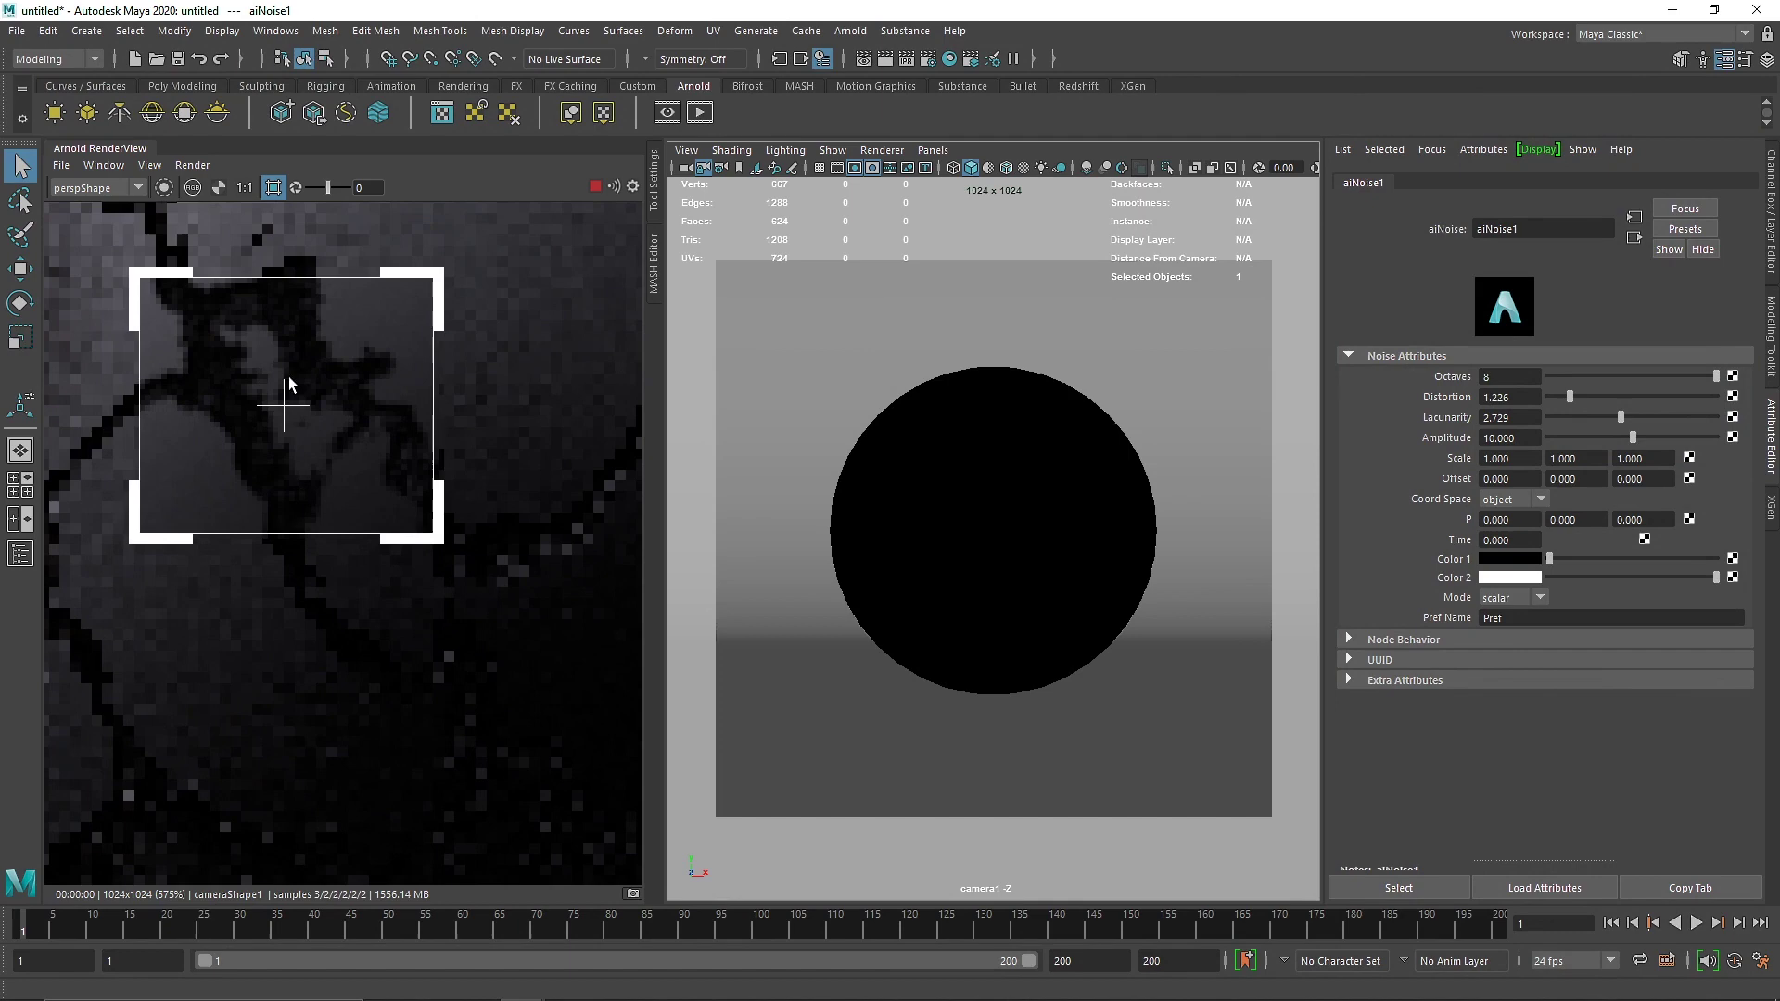
Set the render image size to the 2k_Square preset in the Render Settings
left_click(930, 59)
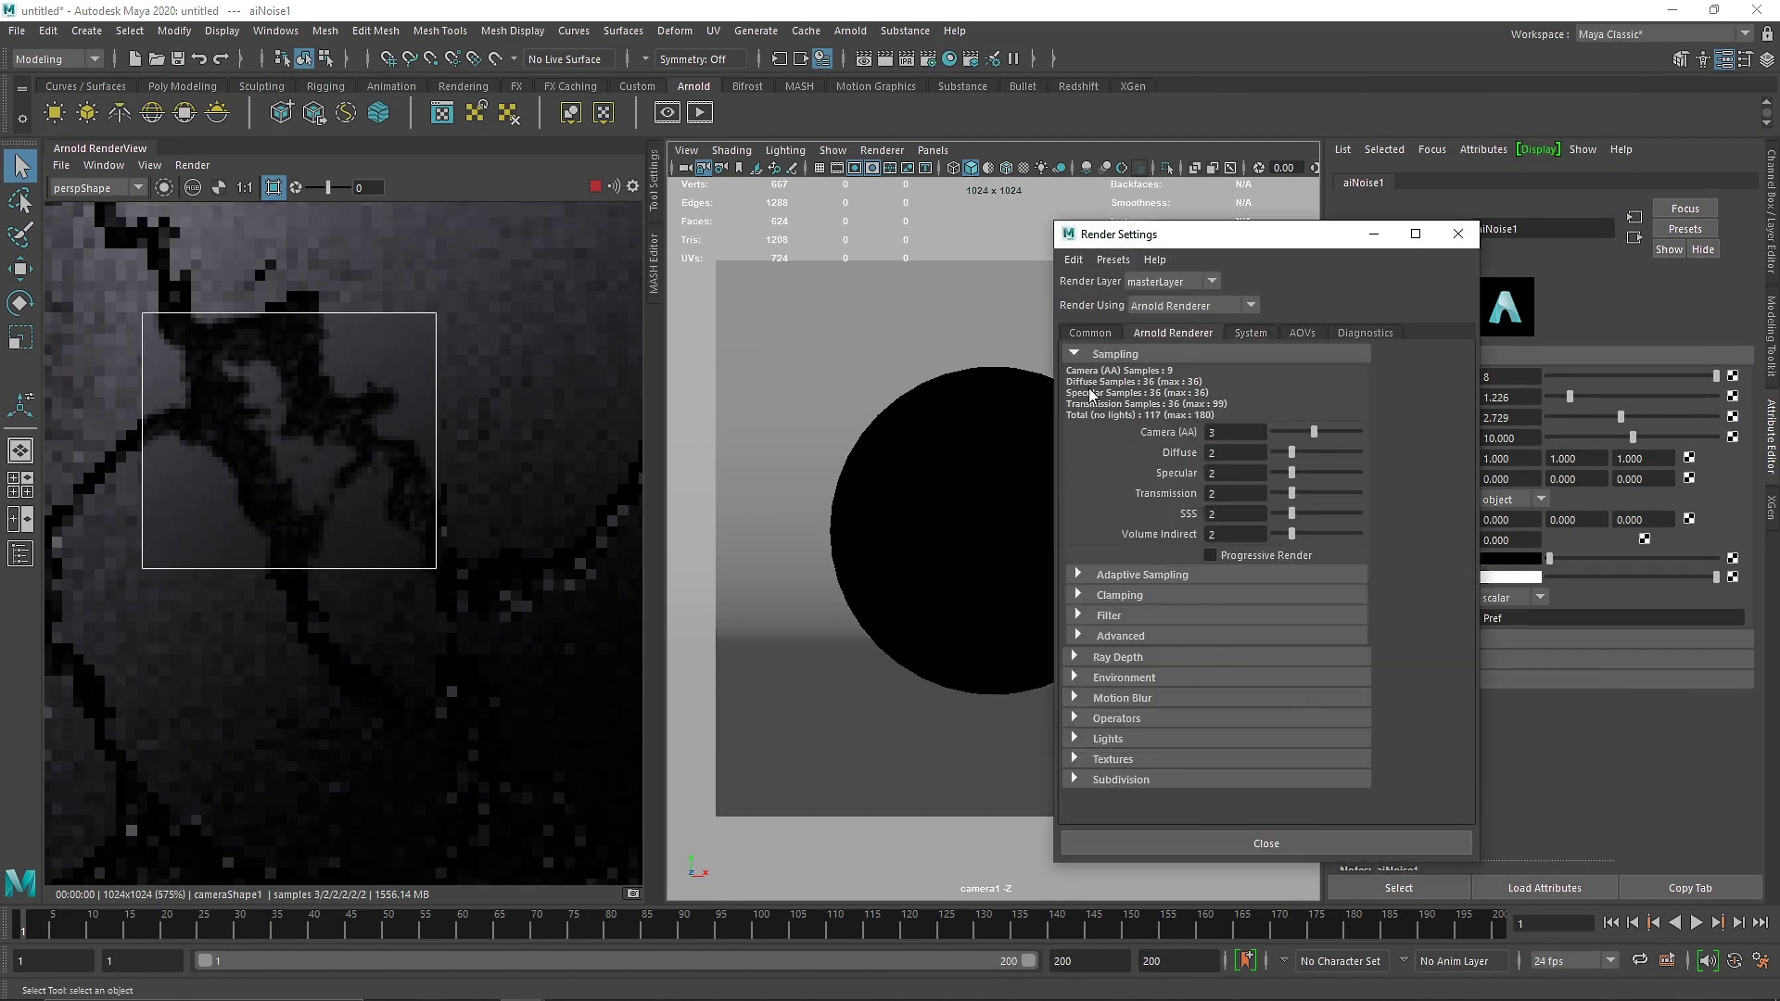
left_click(1091, 333)
scroll(1206, 649, "down", 3)
left_click(1273, 565)
left_click(1242, 619)
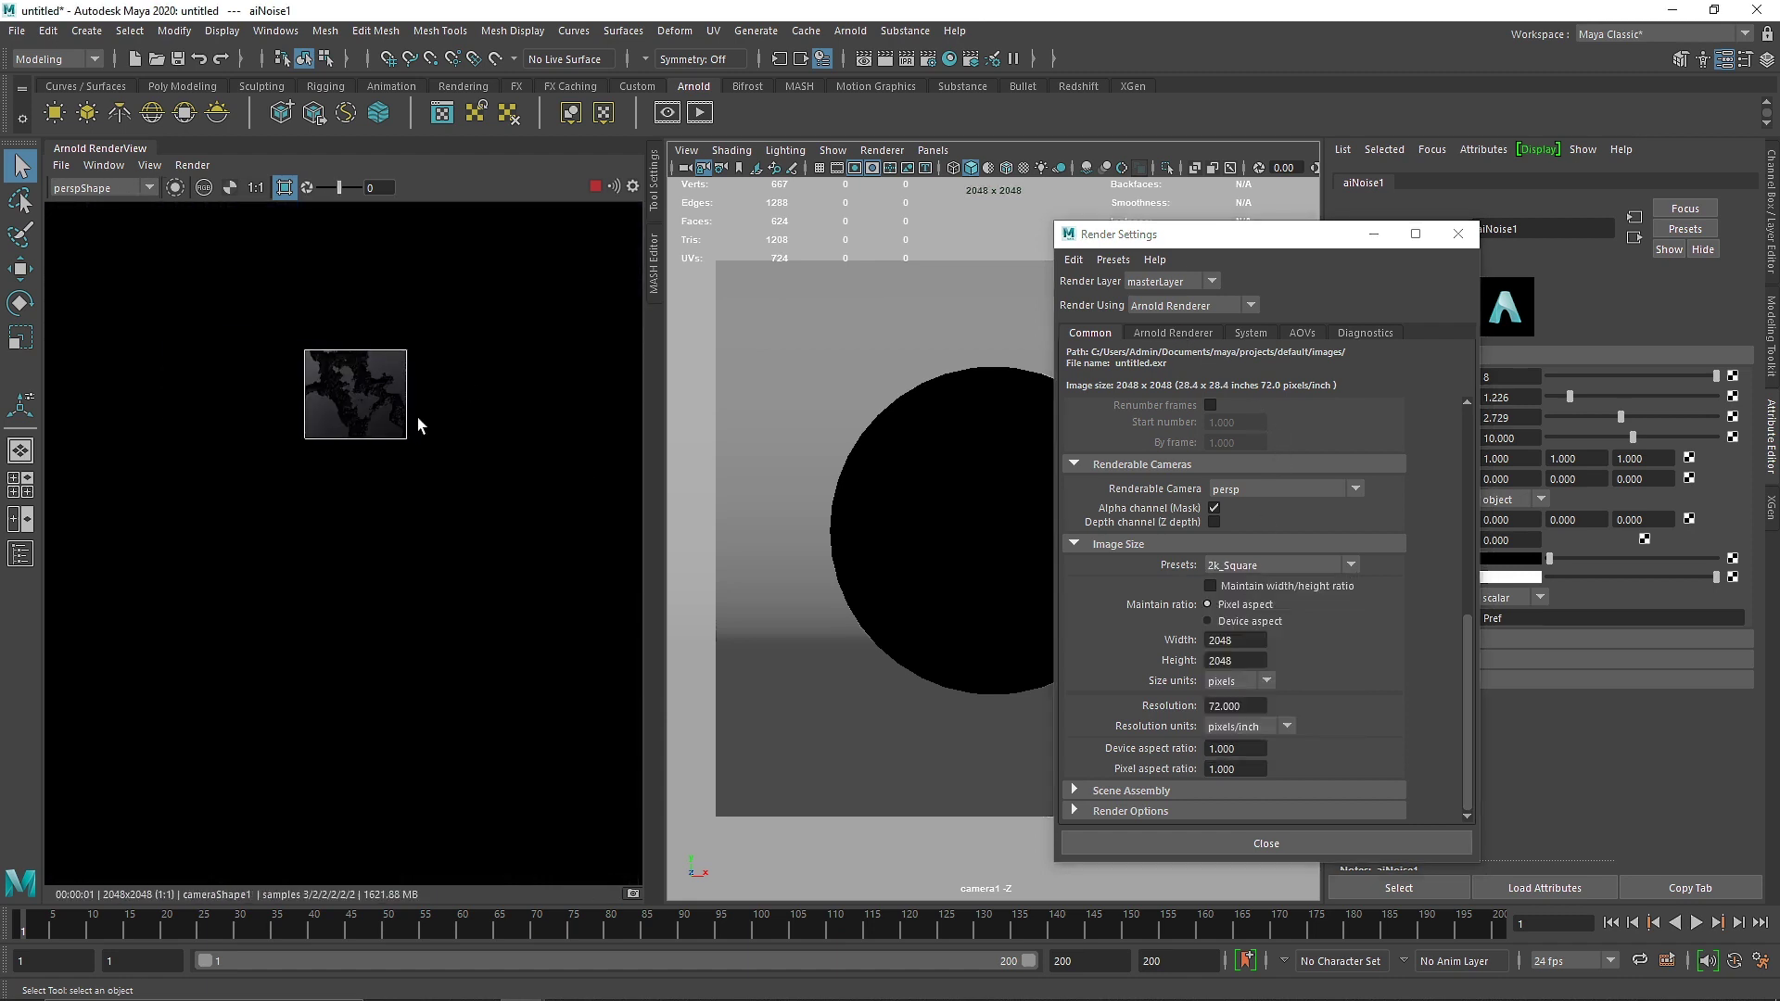
scroll(404, 441, "up", 5)
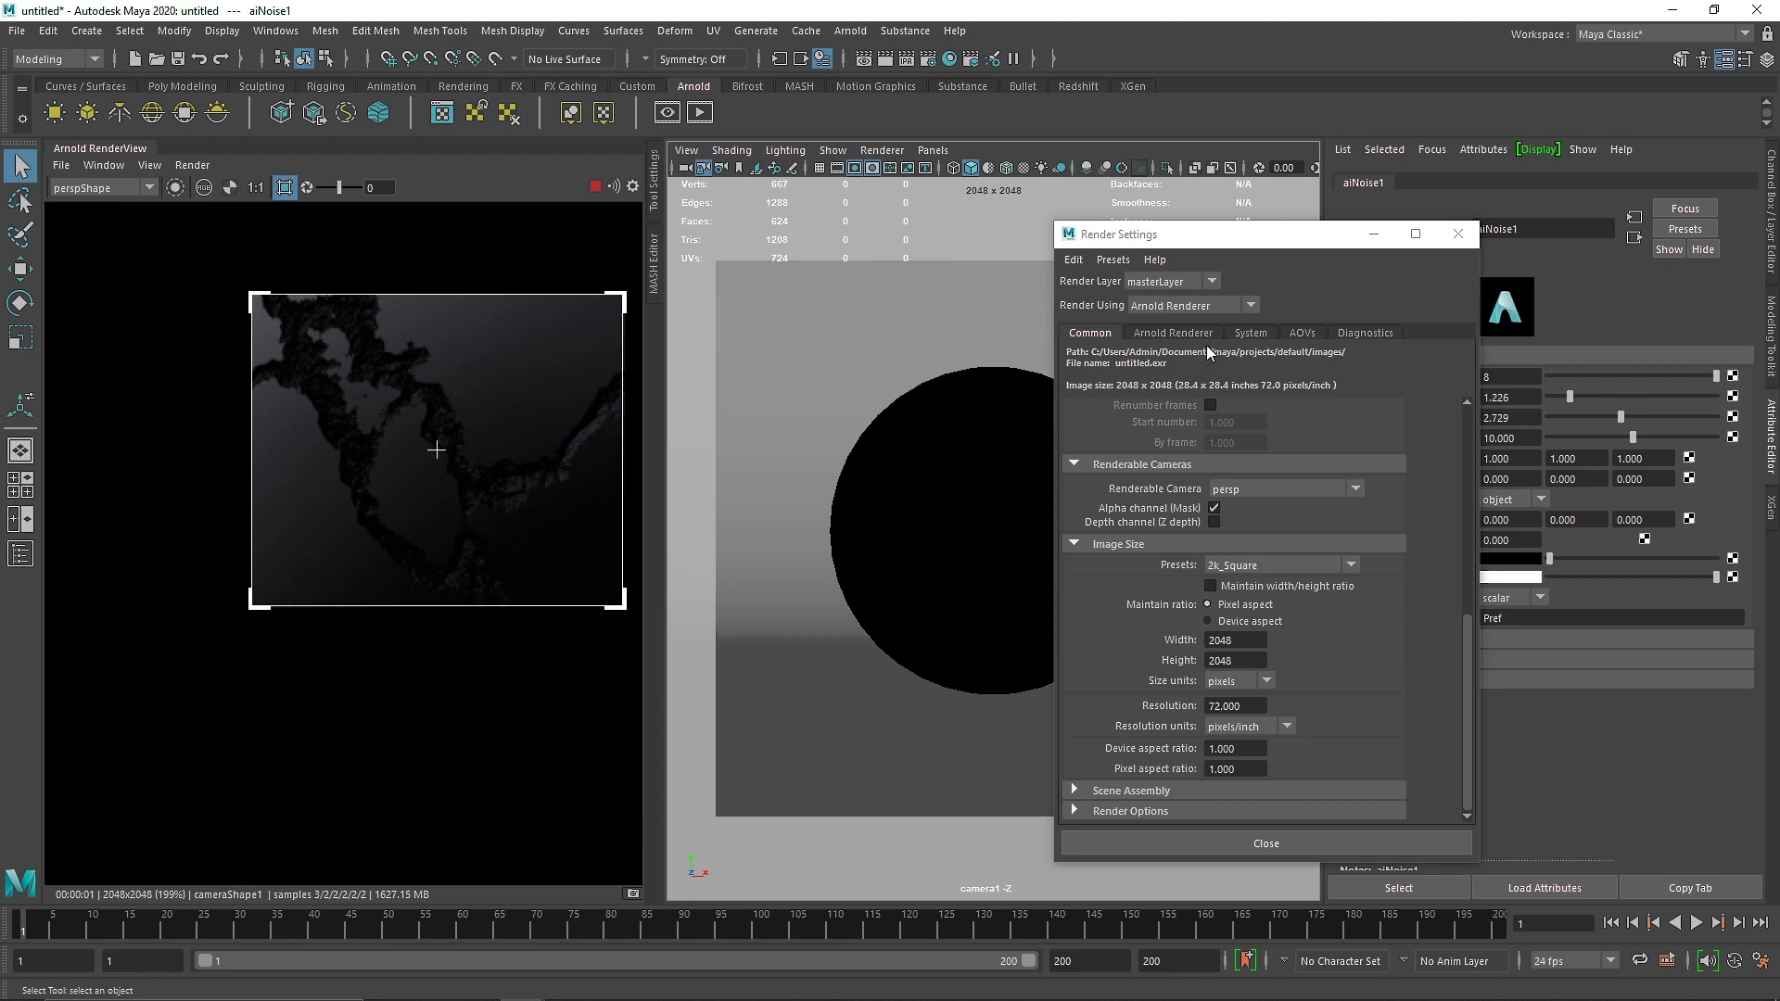
Set Arnold sampling to Camera (AA) 4, Diffuse 3, Specular 3 and zero Transmission, SSS and Volume Indirect samples, and close the Render Settings
left_click(1173, 332)
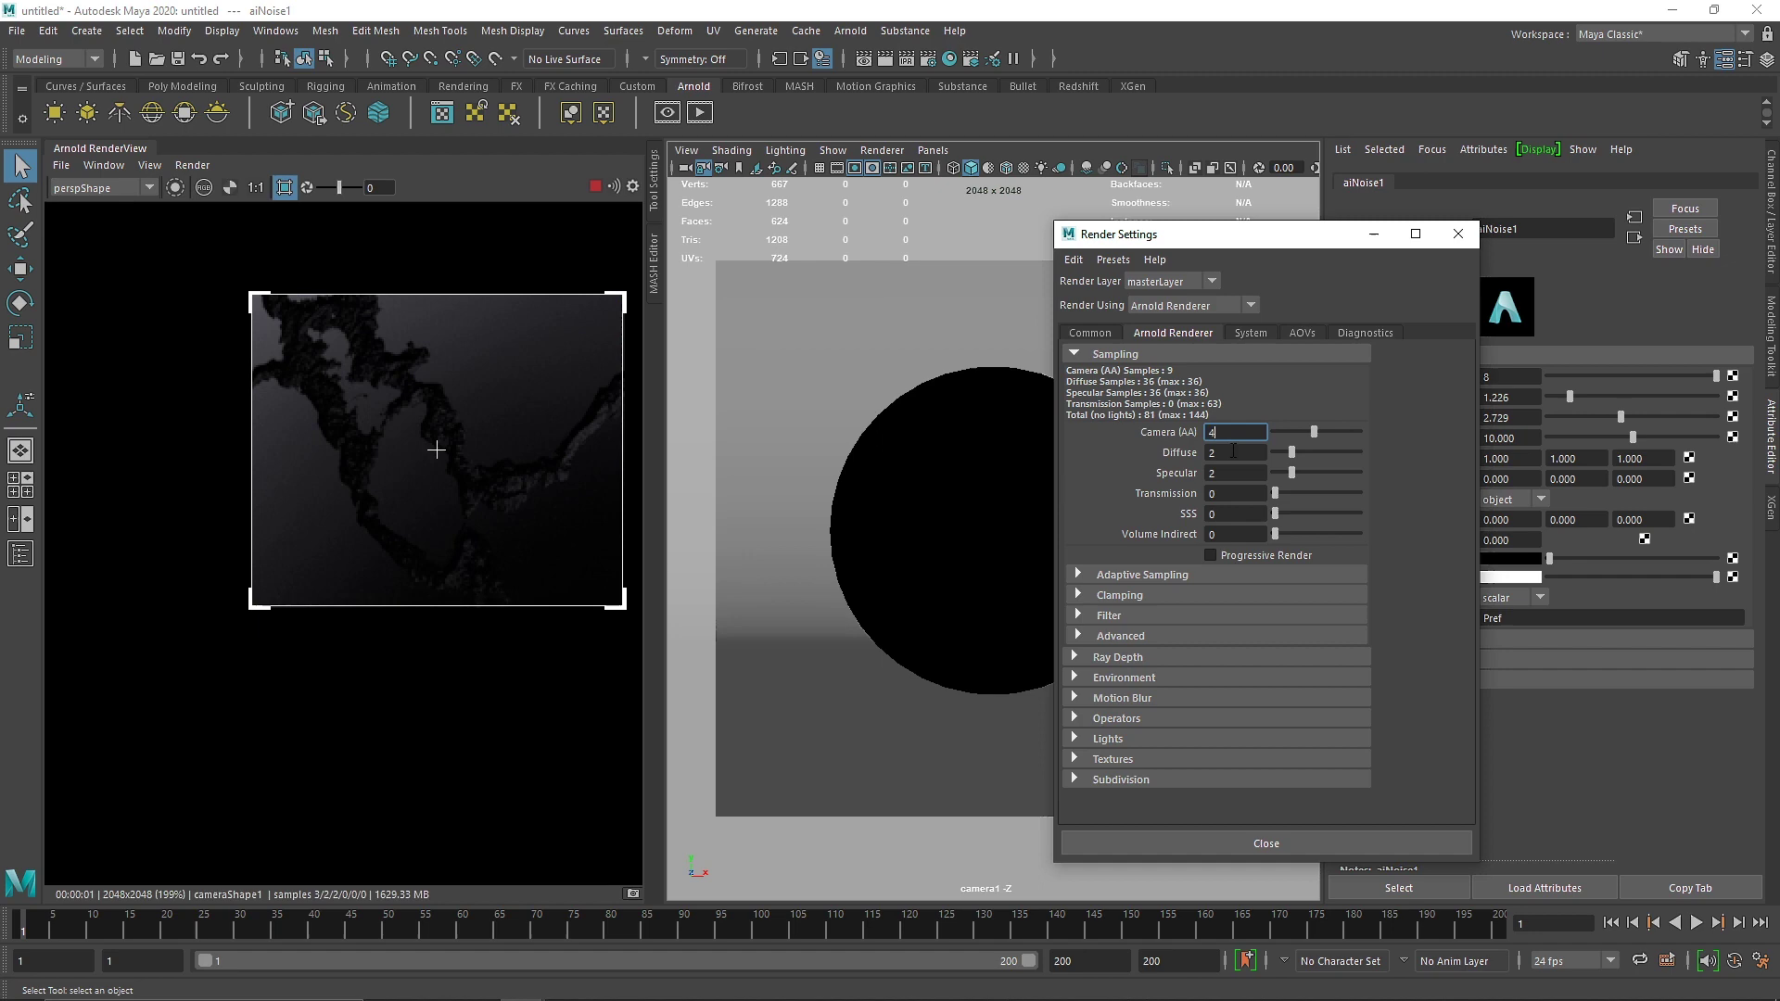
type("4")
key("Tab")
type("3")
key("Tab")
type("3")
key("Return")
left_click(1458, 234)
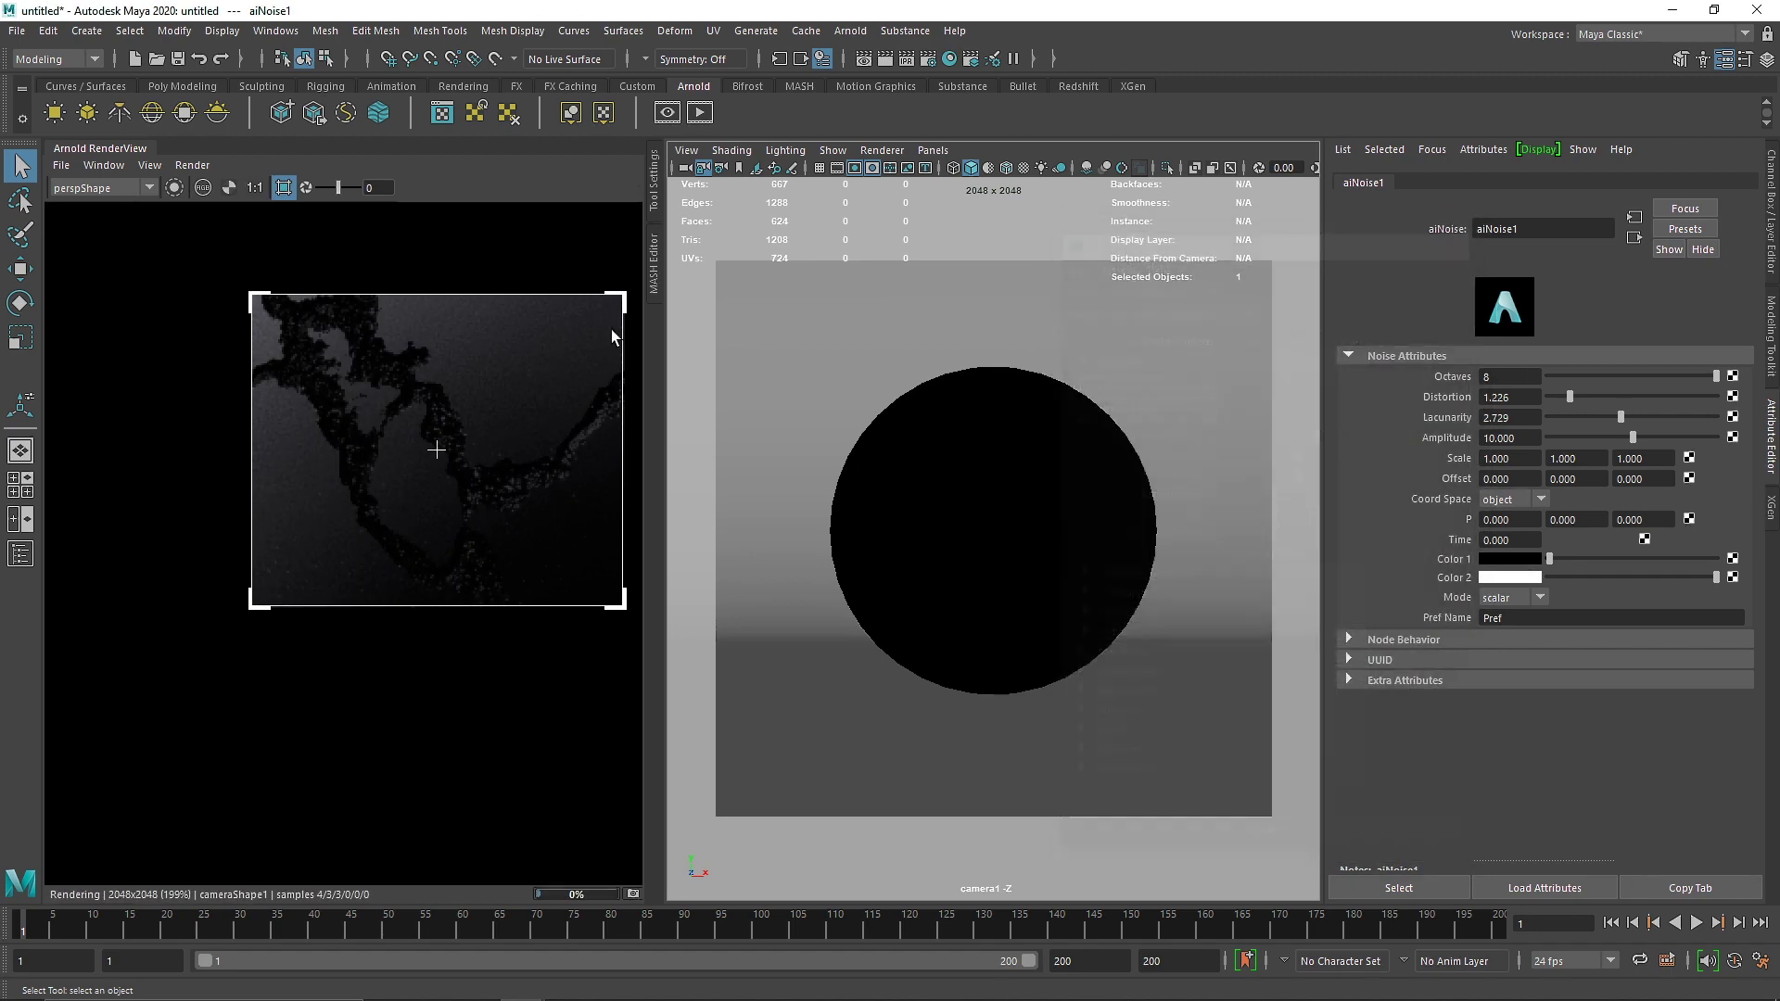
Stop the render and set the intensity of aiSkyDomeLight1 to 0.9
scroll(557, 371, "down", 3)
left_click(595, 186)
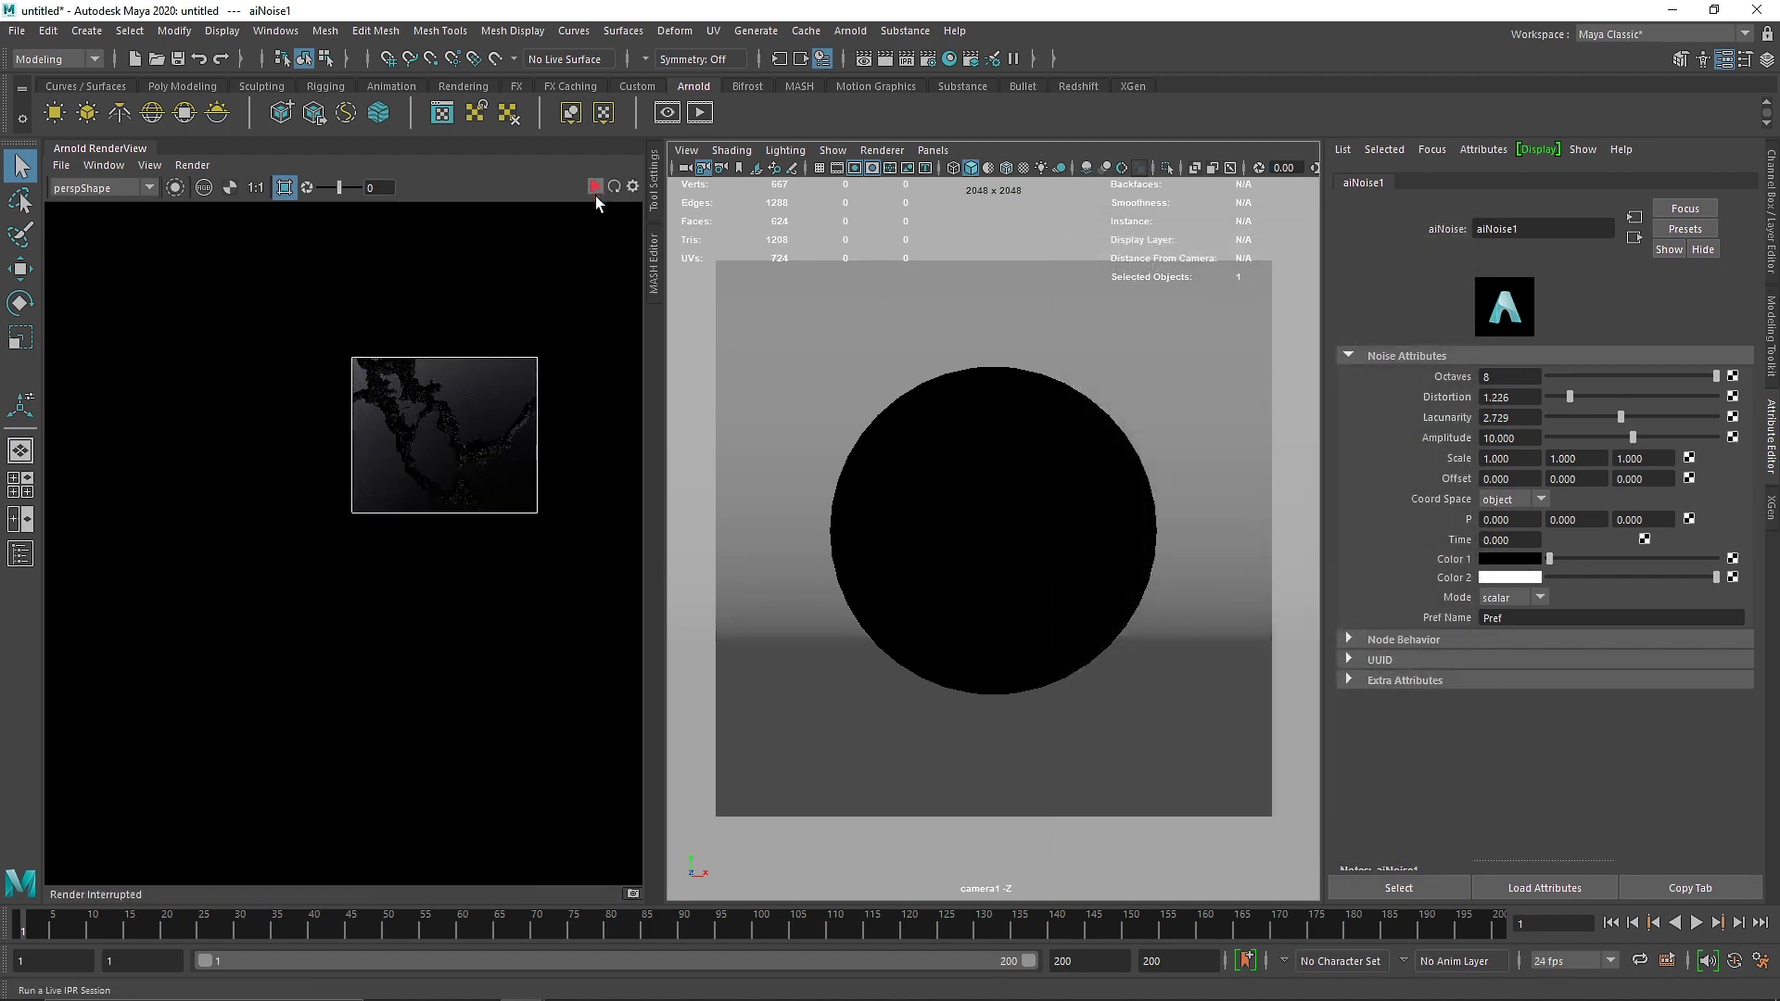
left_click(278, 31)
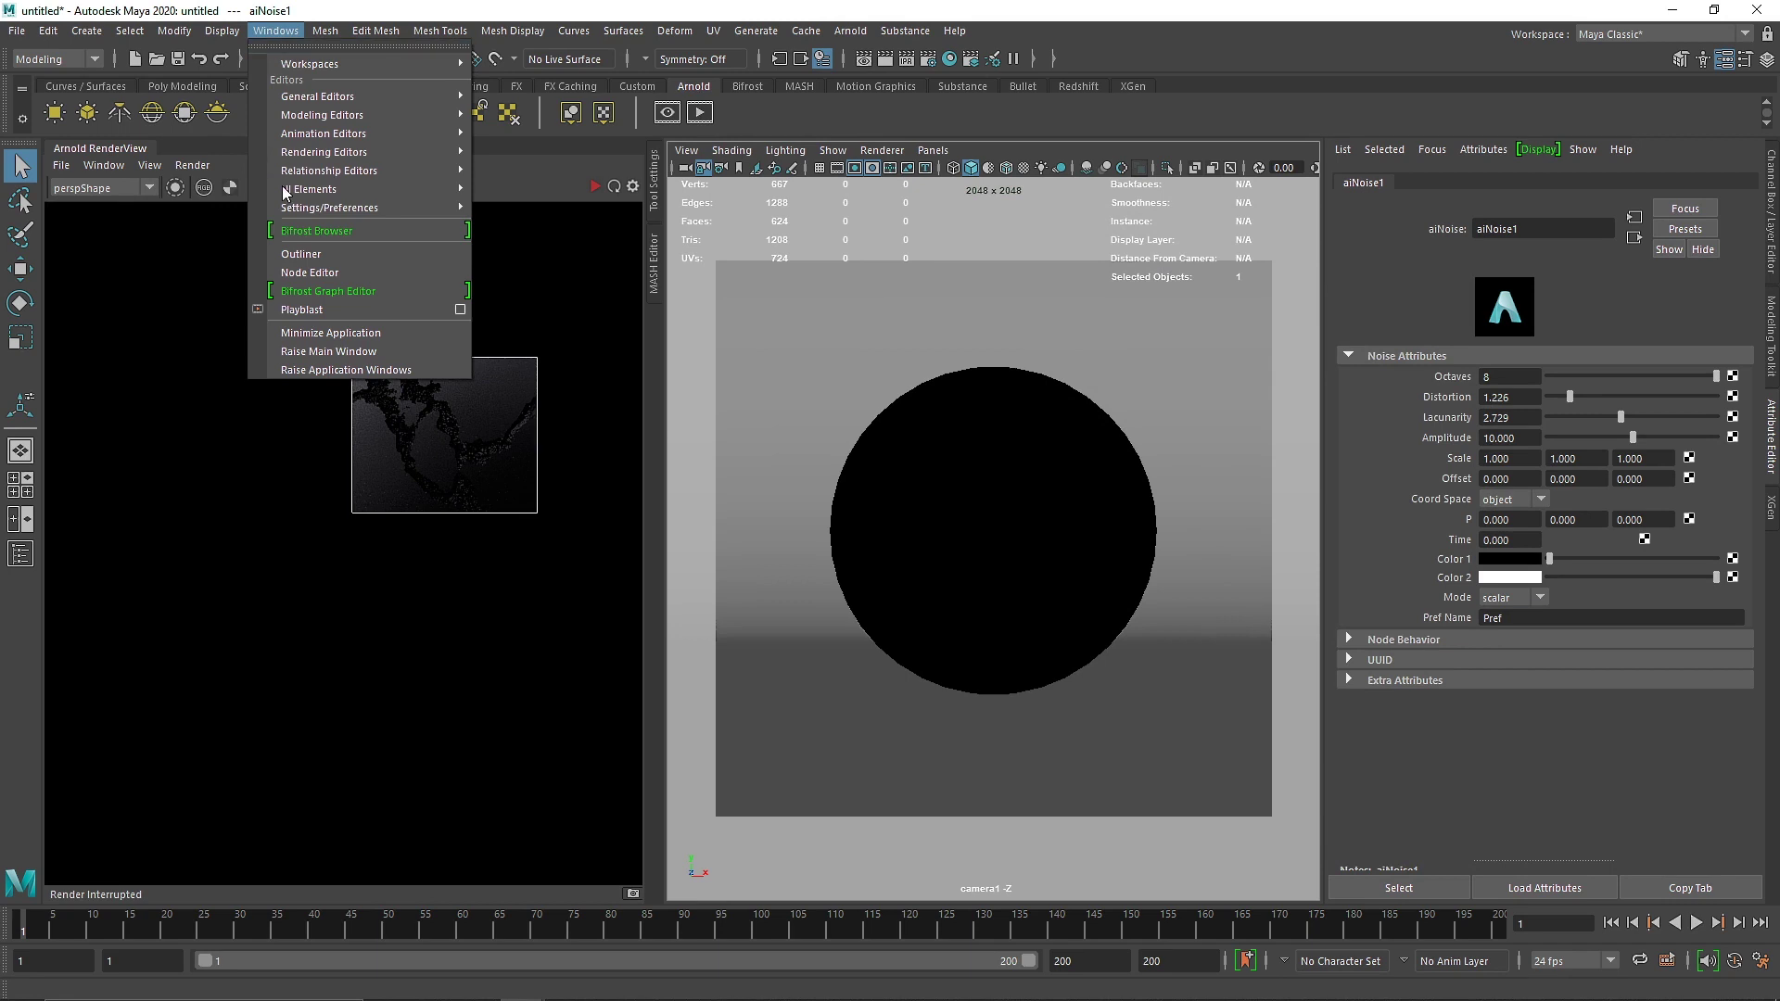
left_click(301, 253)
left_click(739, 281)
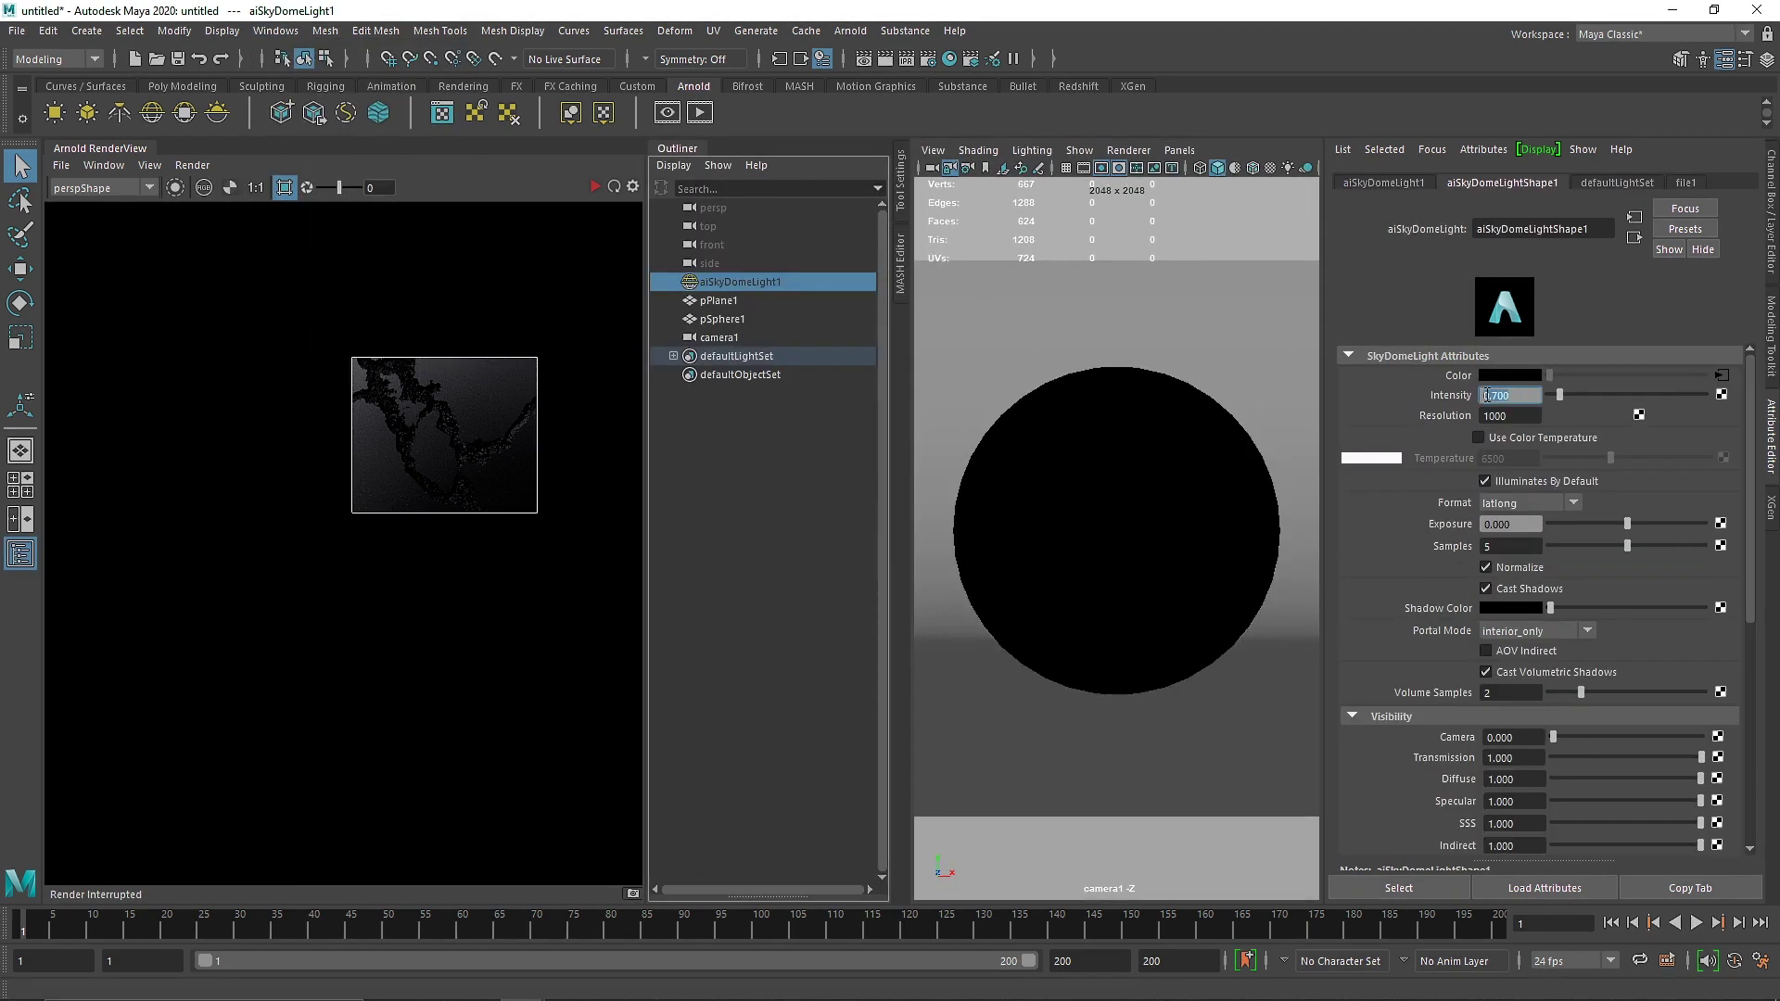
type(".9")
key("Return")
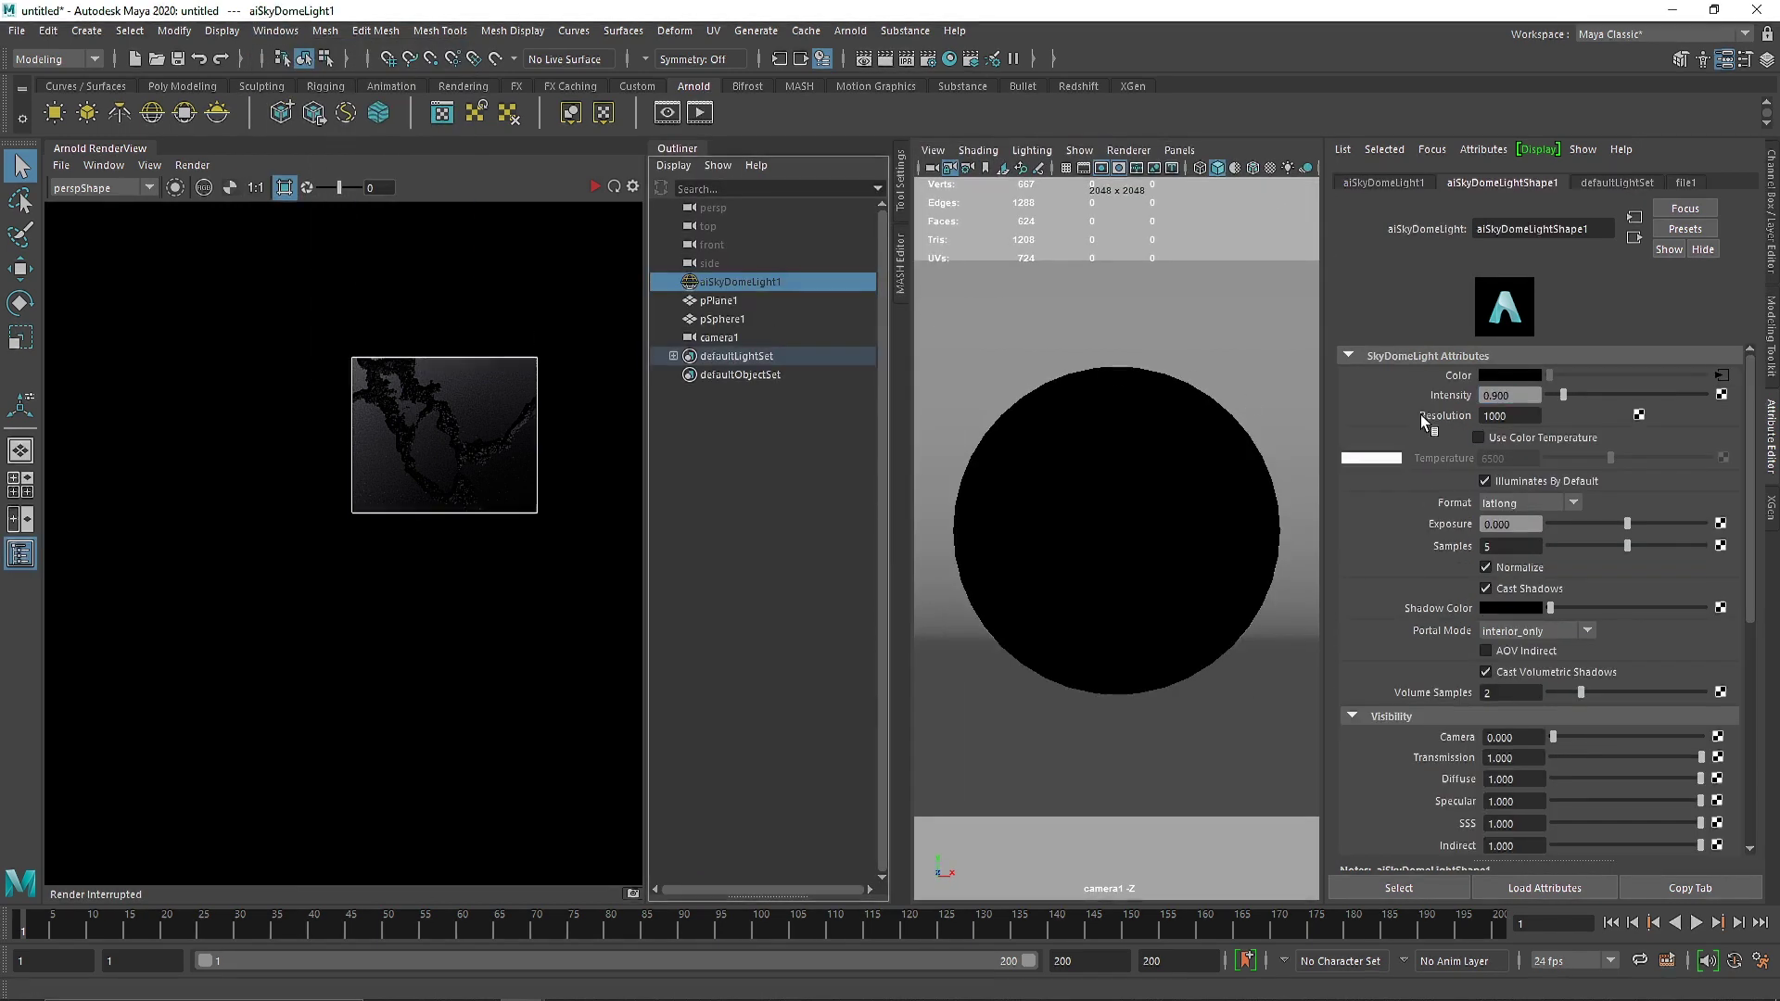
Close the Outliner, rerender the whole sphere and crop the render to a region around the cracks near its top
left_click(664, 143)
left_click(739, 188)
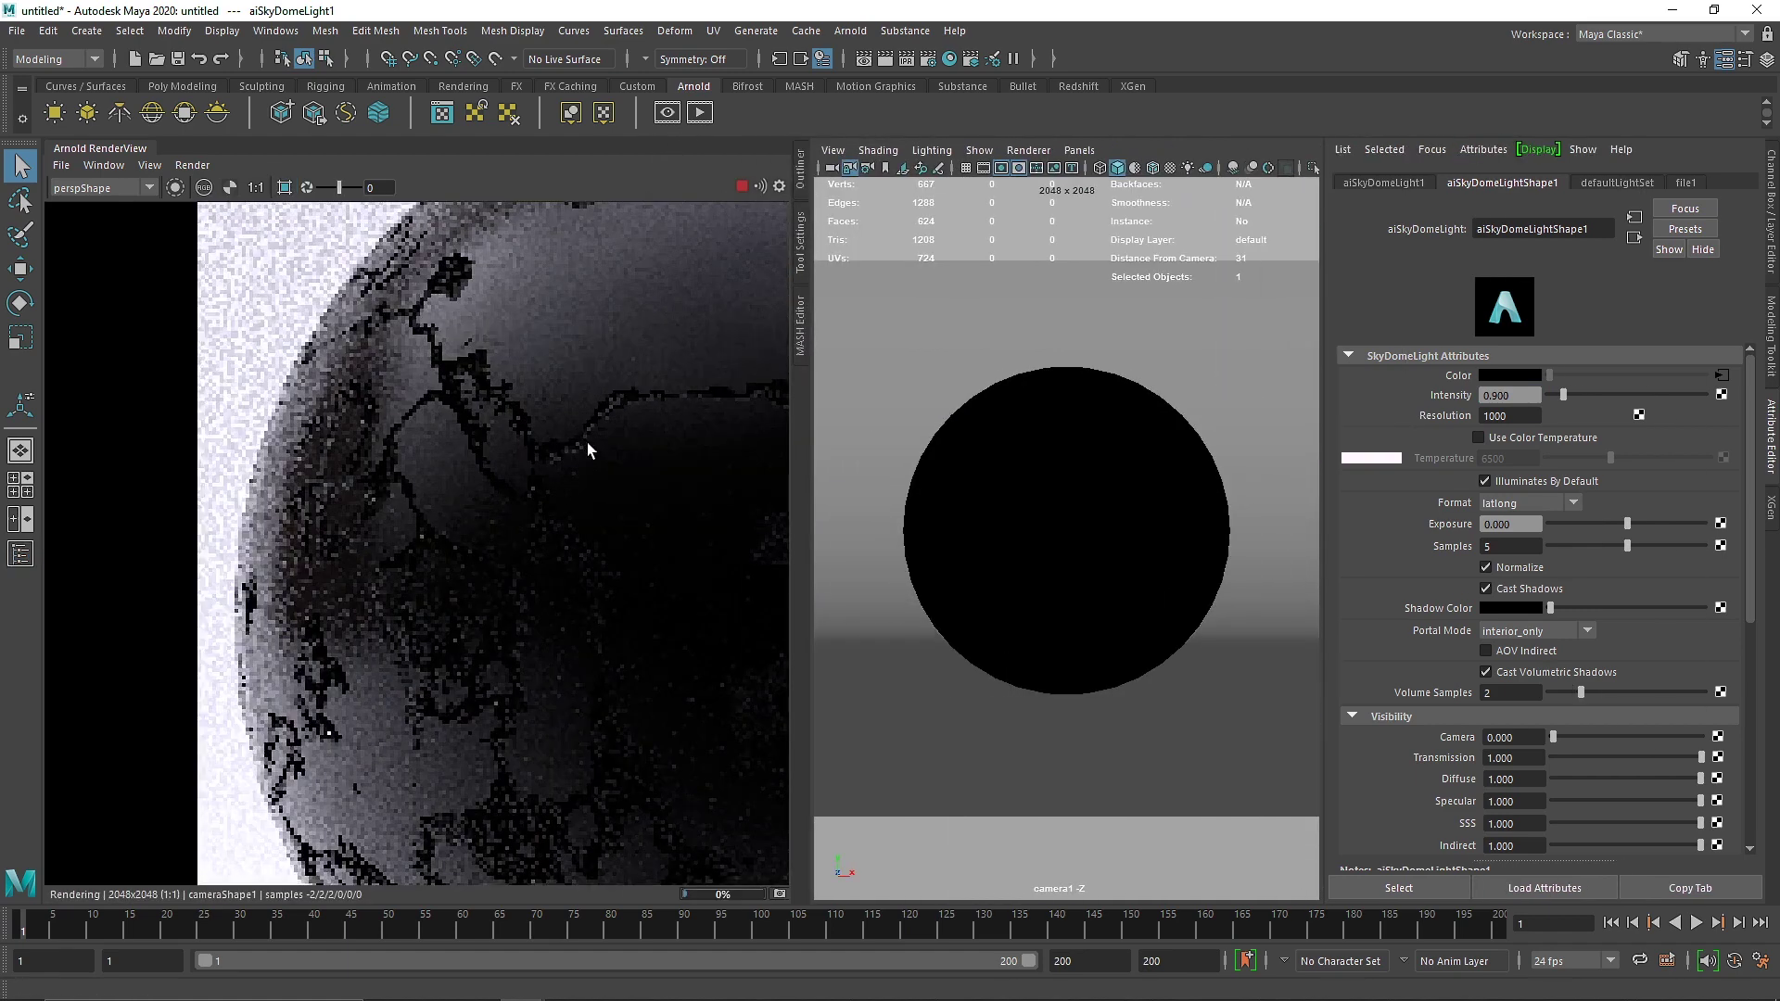
scroll(646, 498, "down", 2)
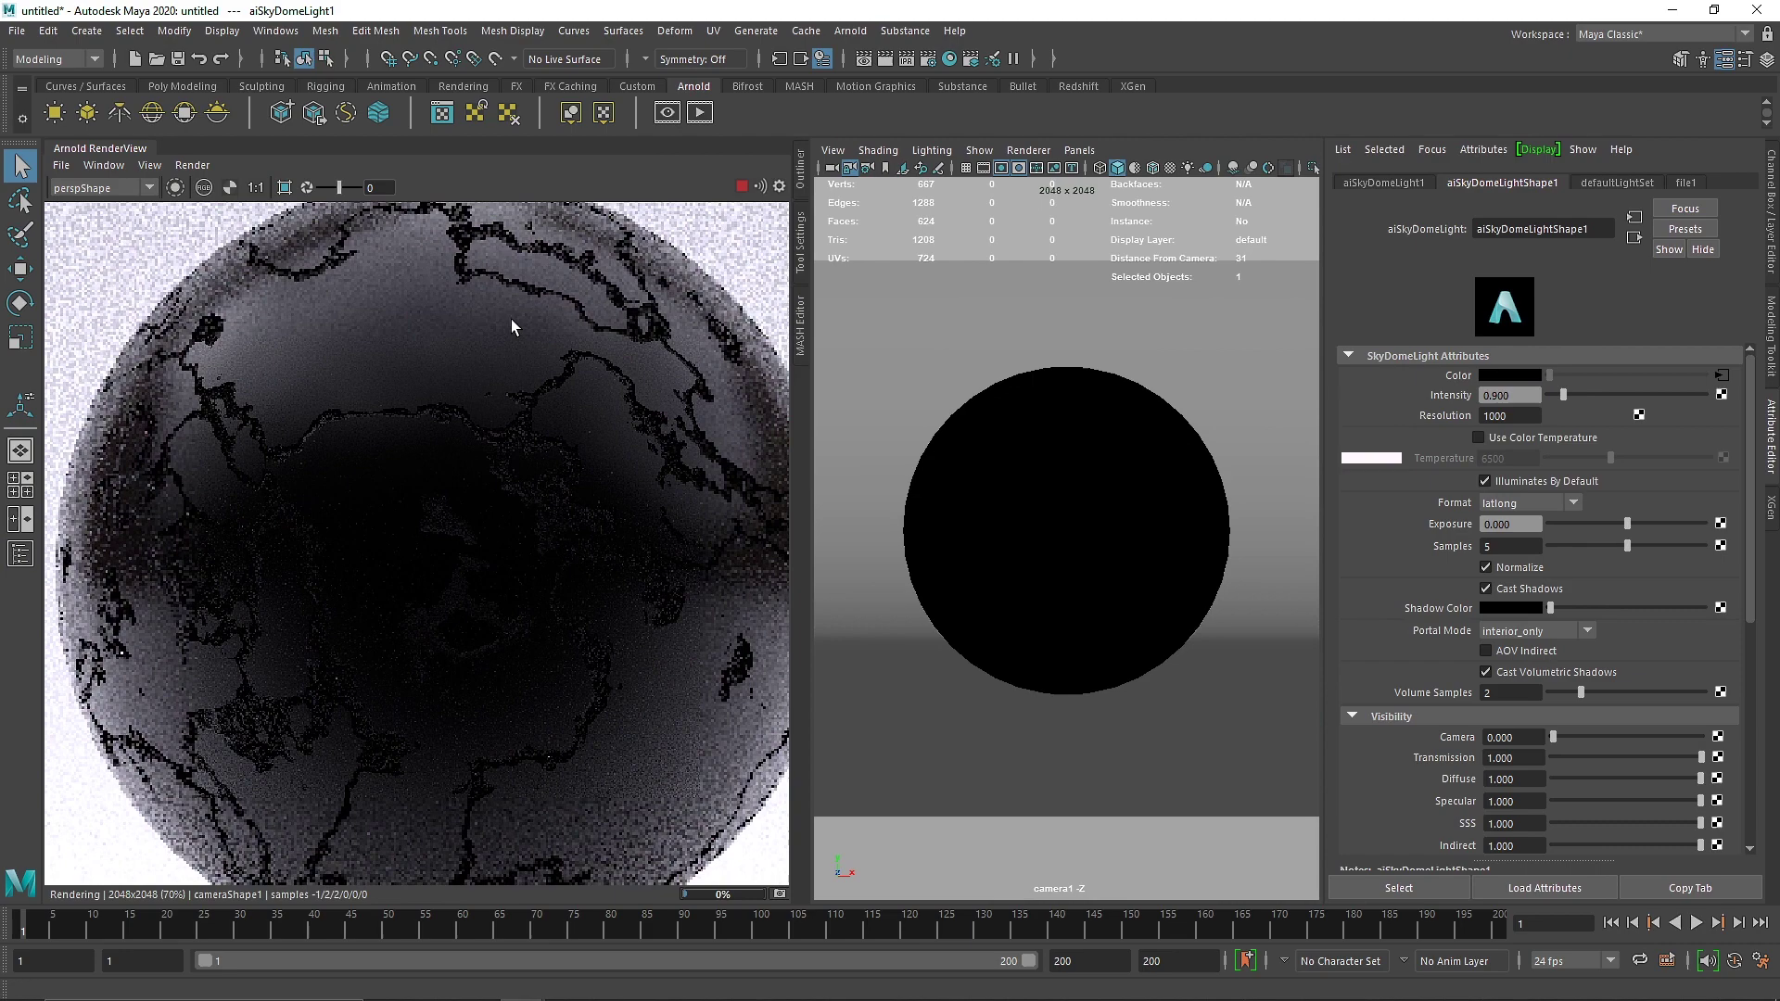
scroll(542, 305, "up", 2)
middle_click_drag(543, 305, 522, 472)
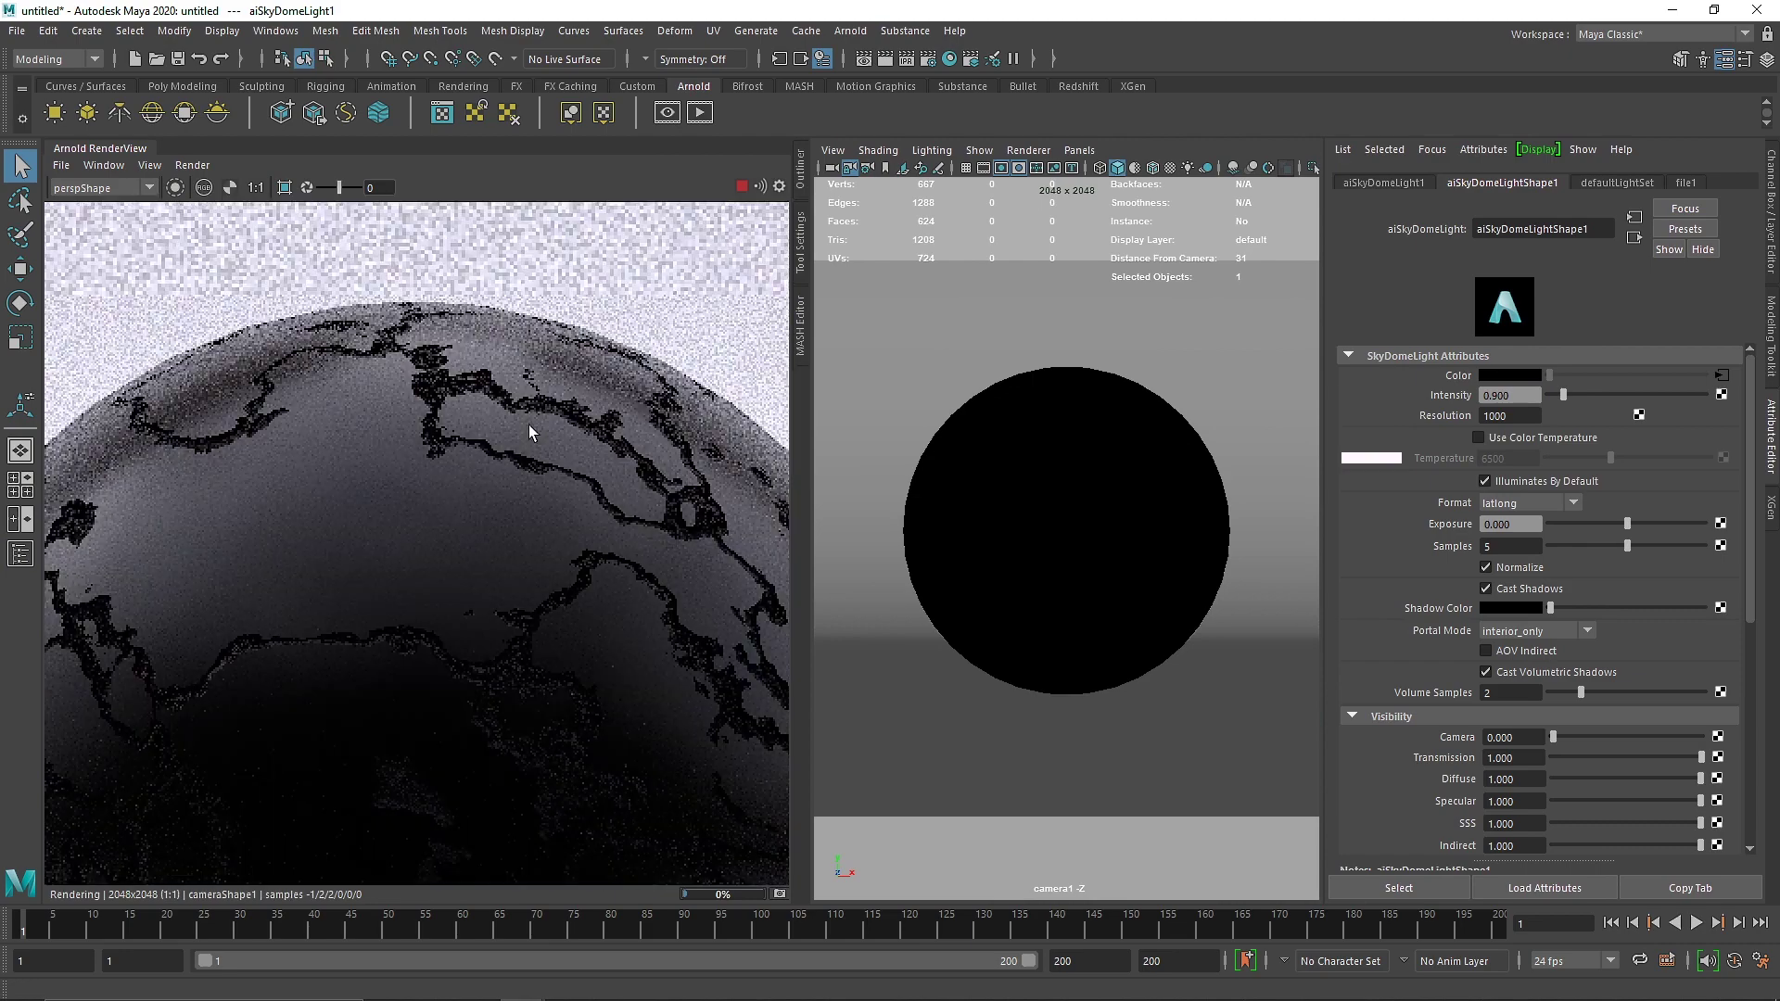
scroll(528, 425, "up", 1)
left_click_drag(327, 265, 681, 543)
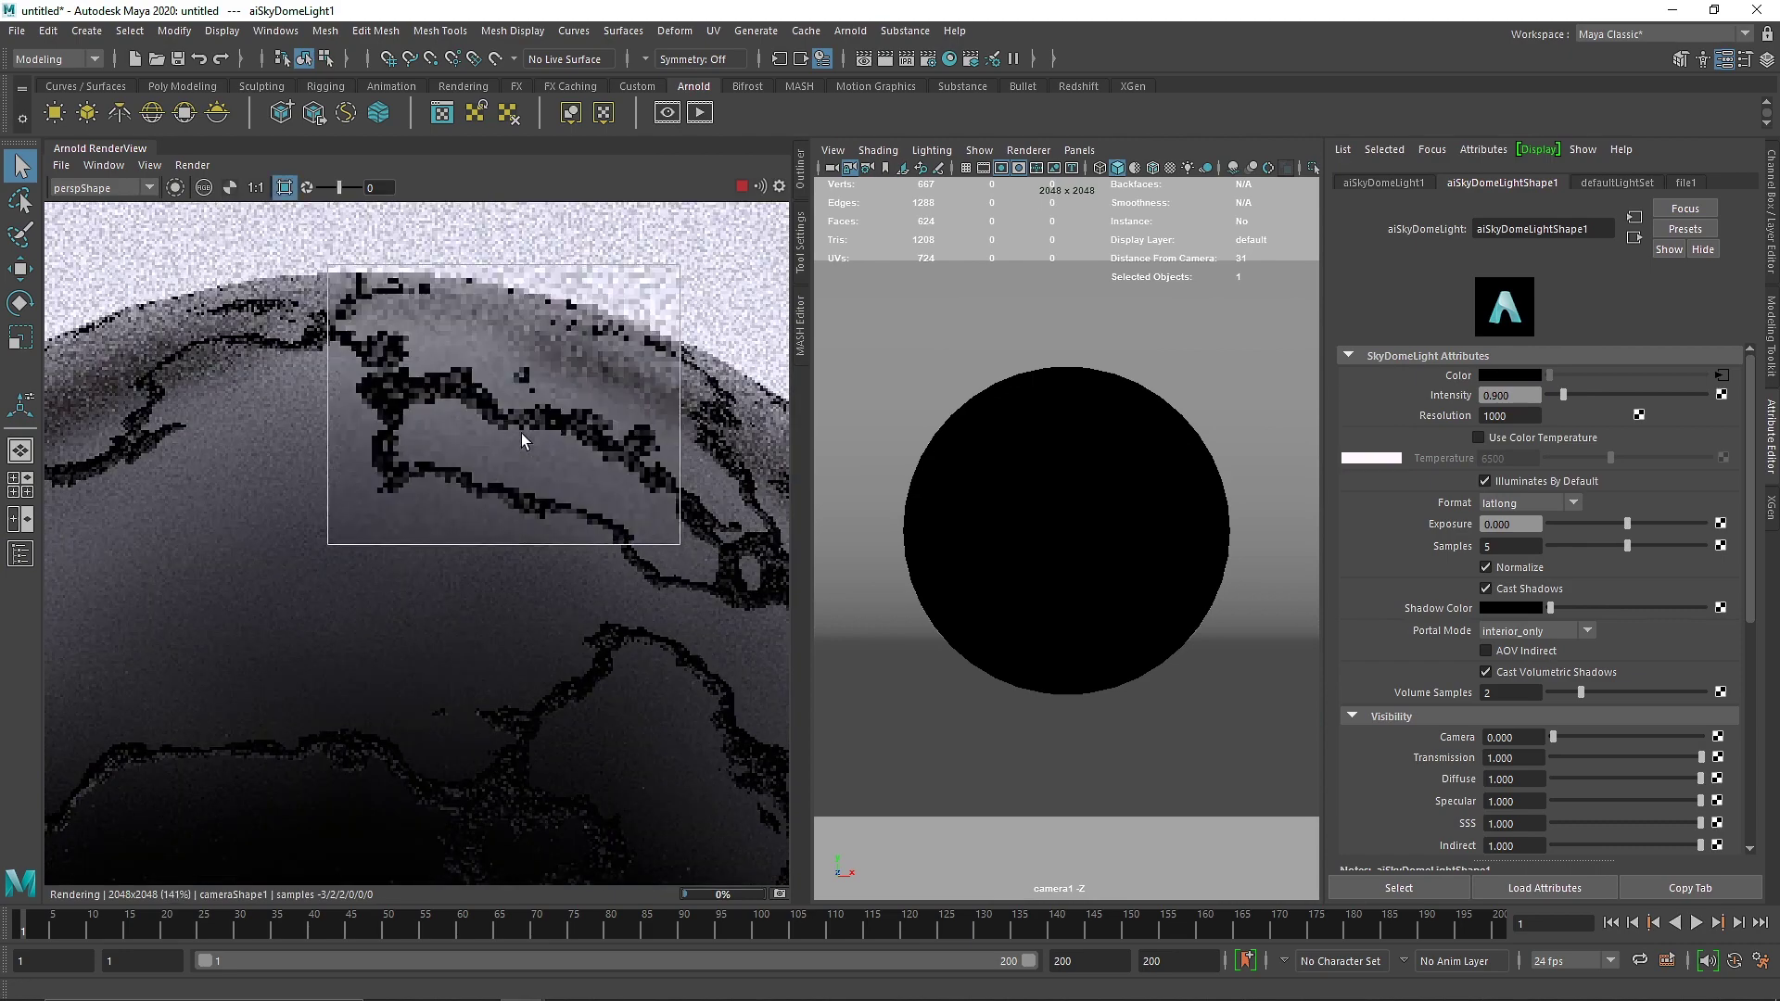
scroll(421, 371, "up", 2)
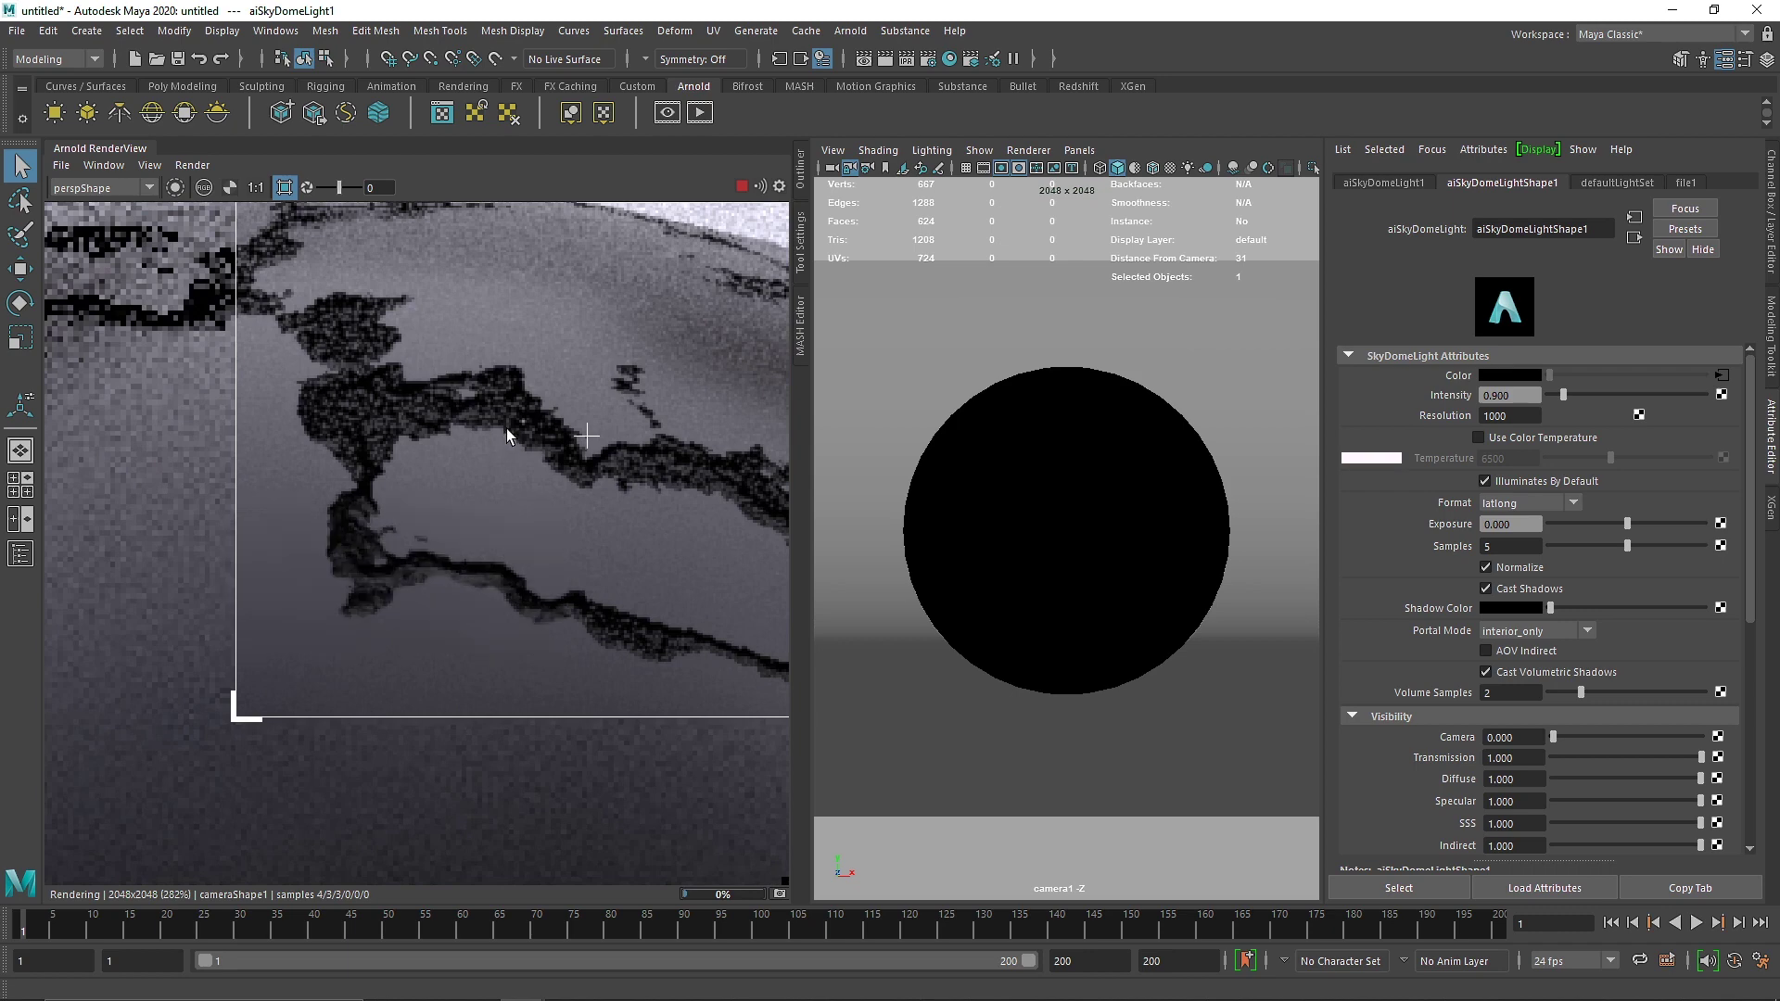
Stop the render and delete pSphere1 from the scene
left_click(1040, 480)
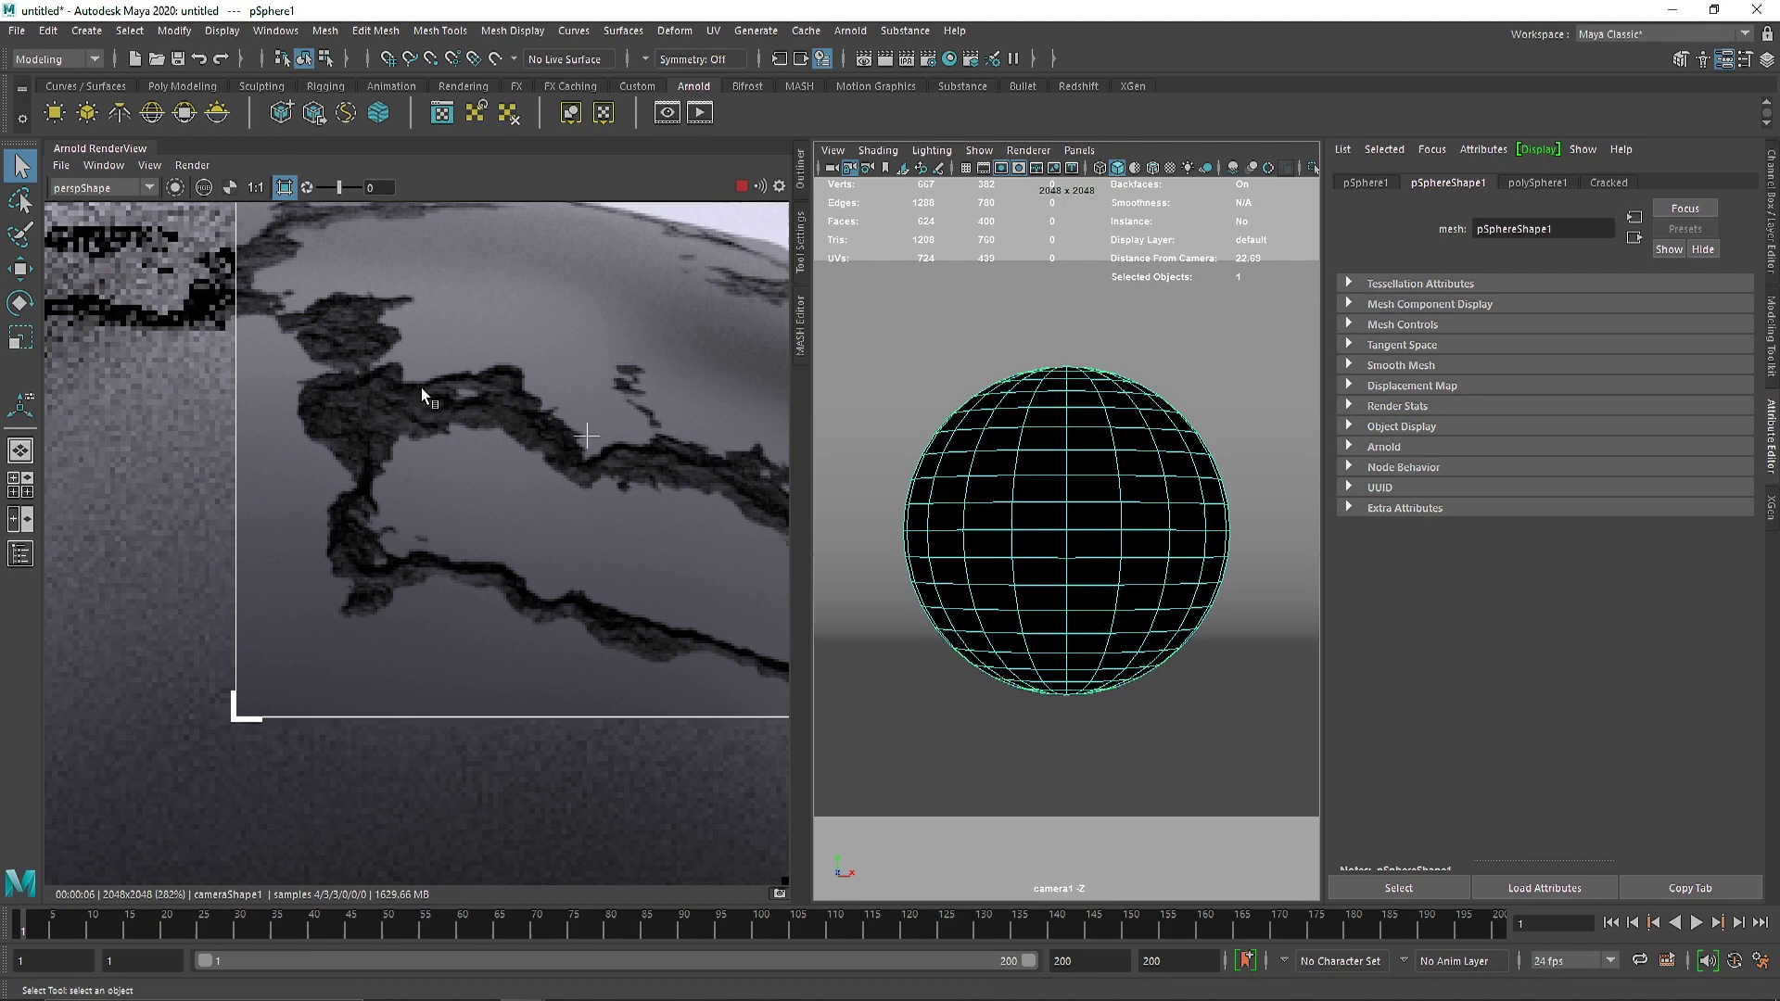
scroll(462, 465, "down", 2)
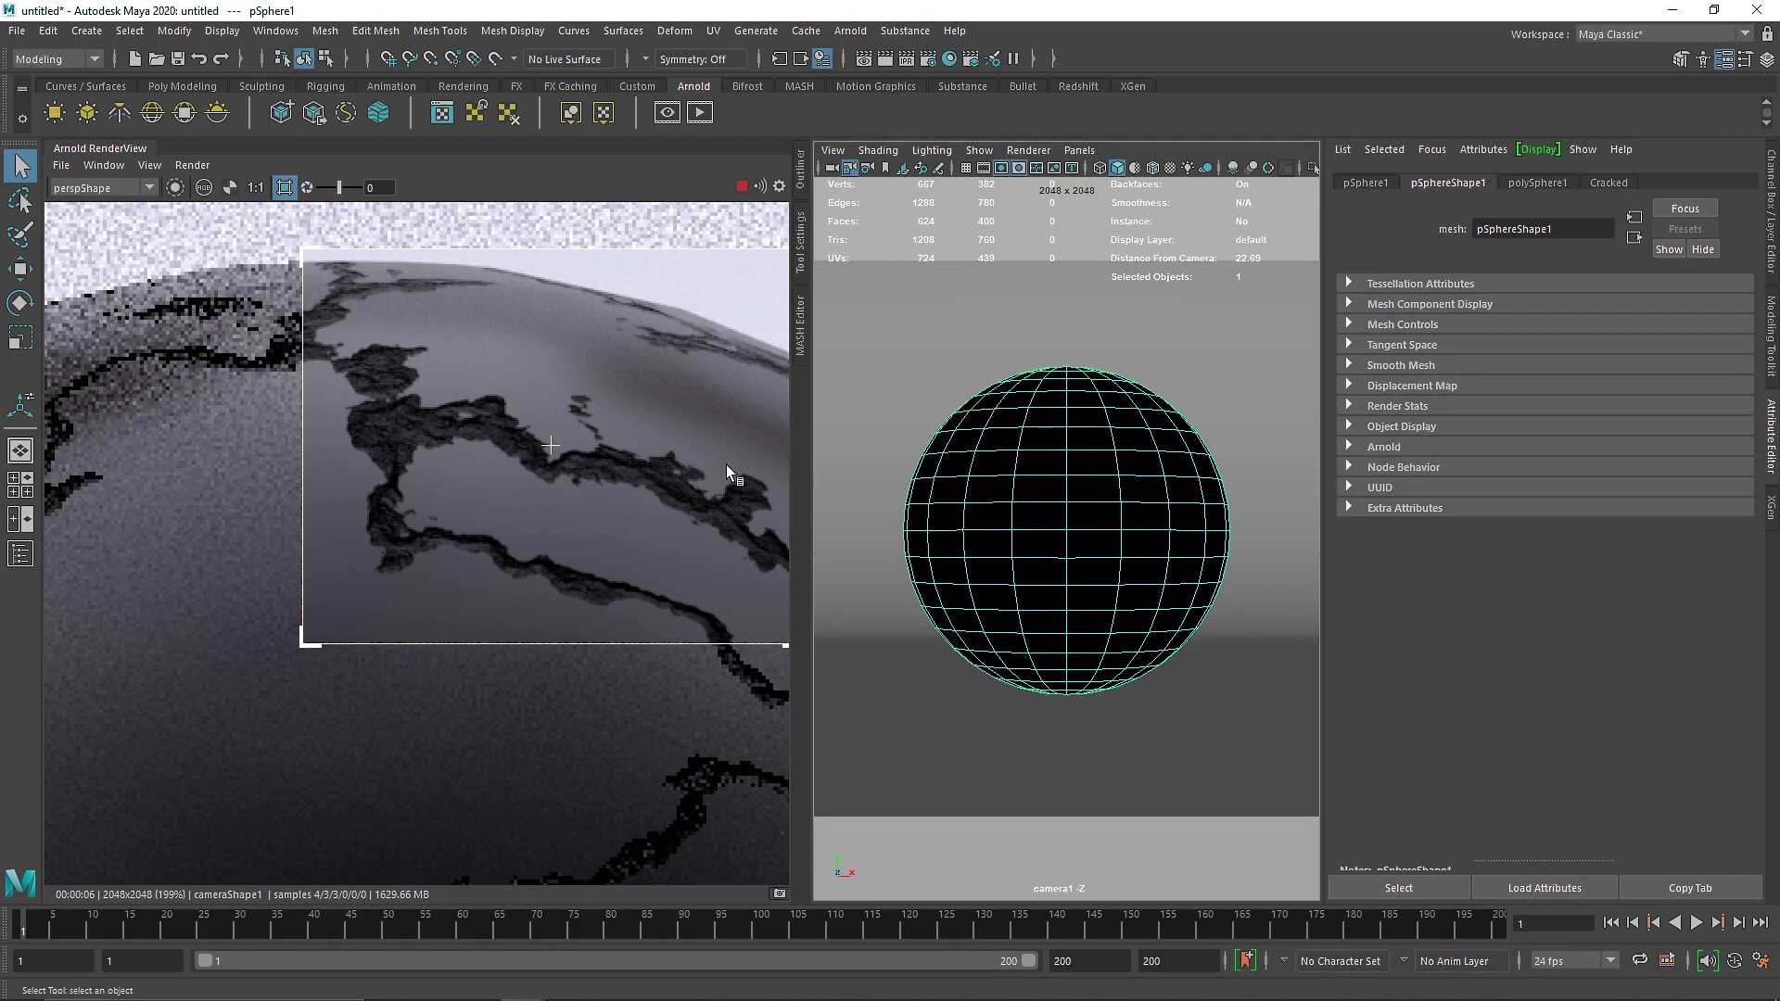
scroll(338, 292, "down", 2)
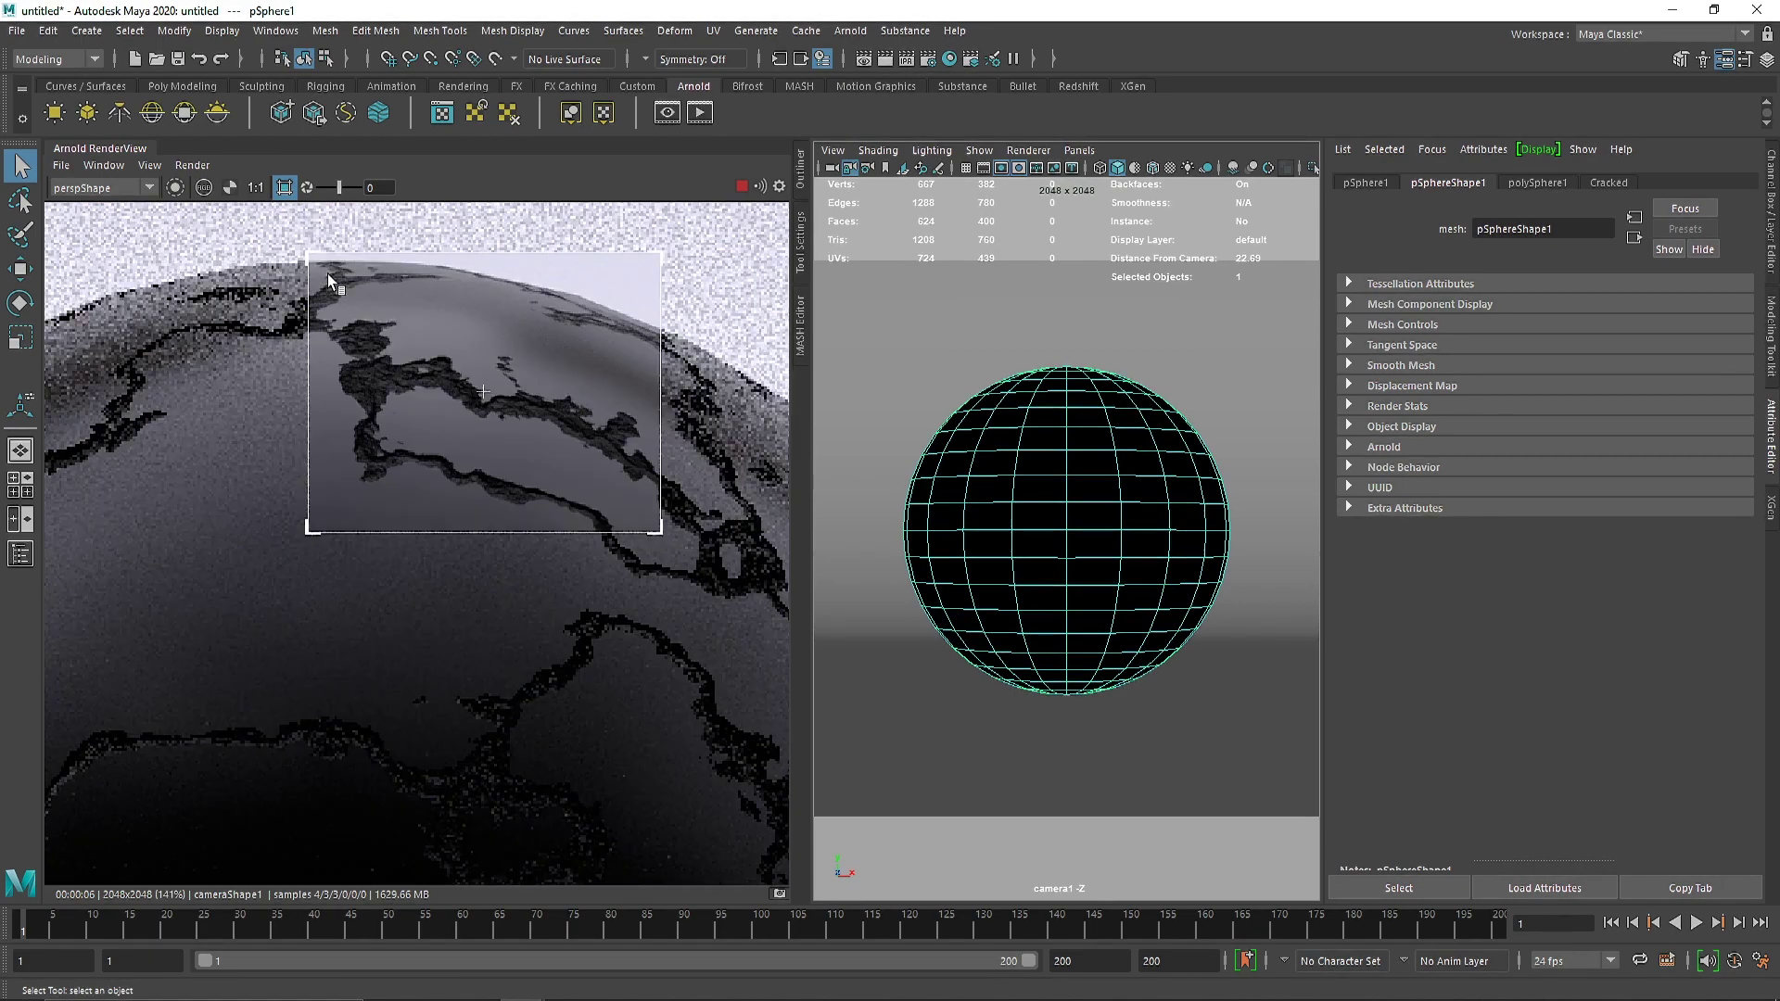
scroll(388, 375, "down", 1)
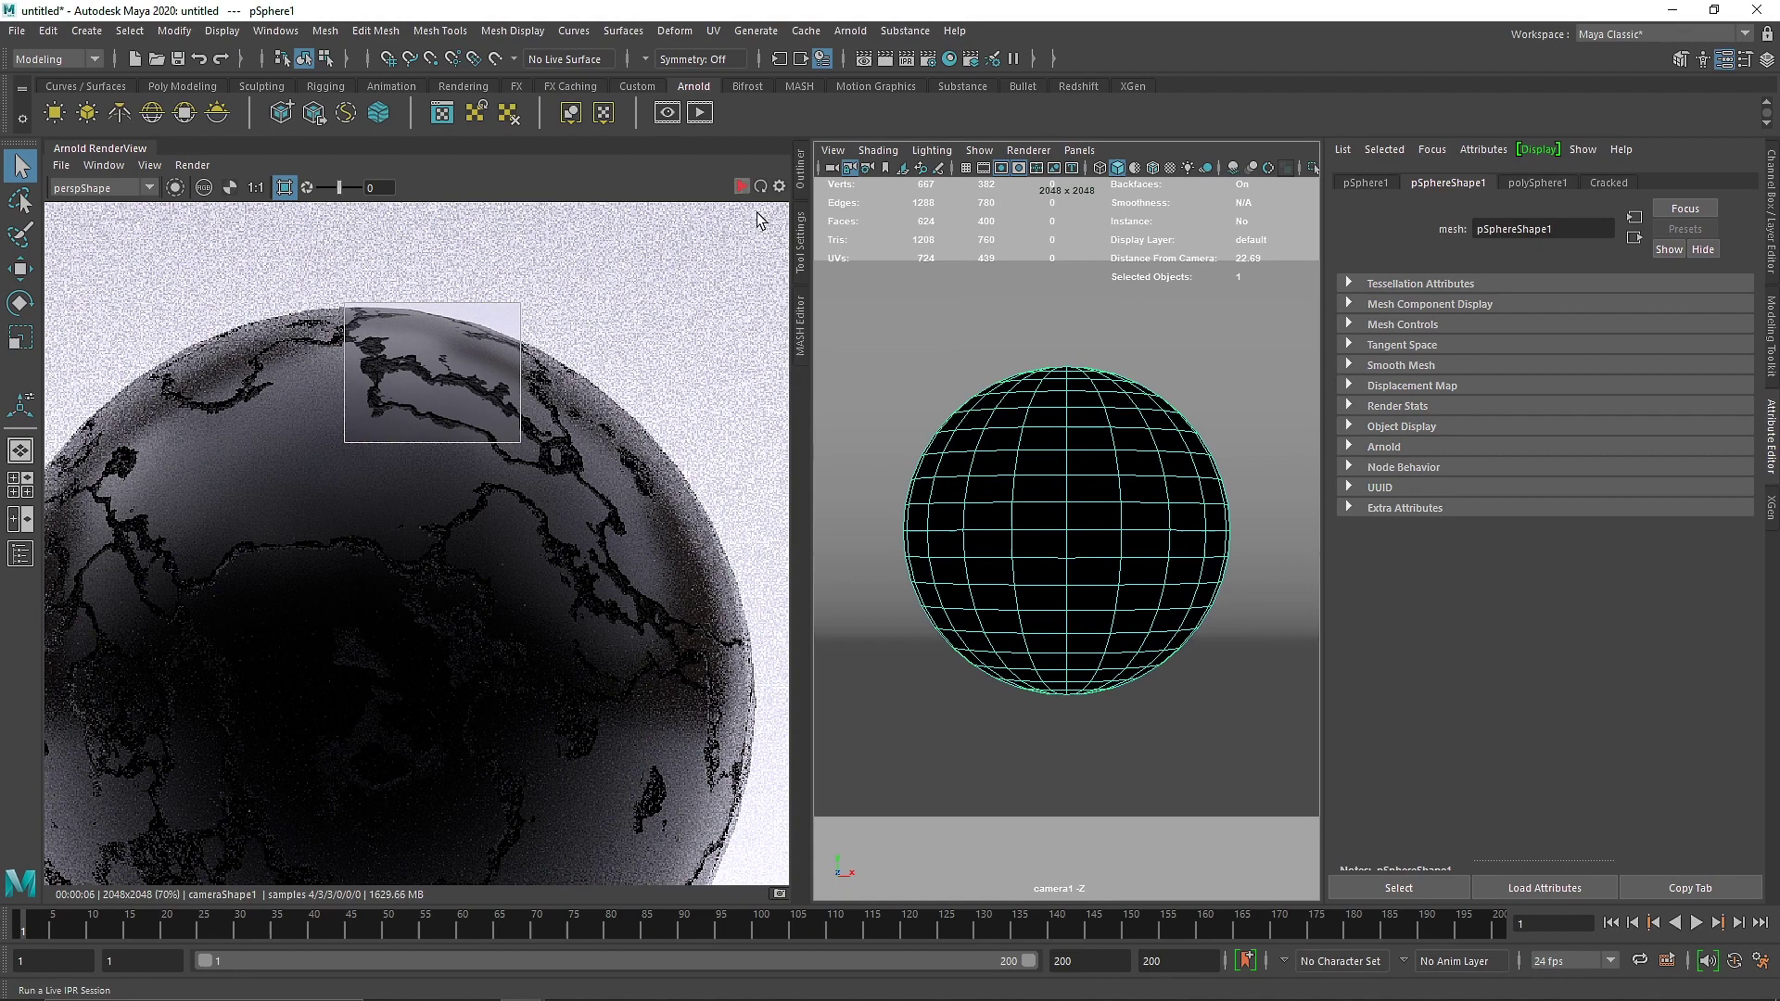
key("Delete")
scroll(543, 515, "down", 1)
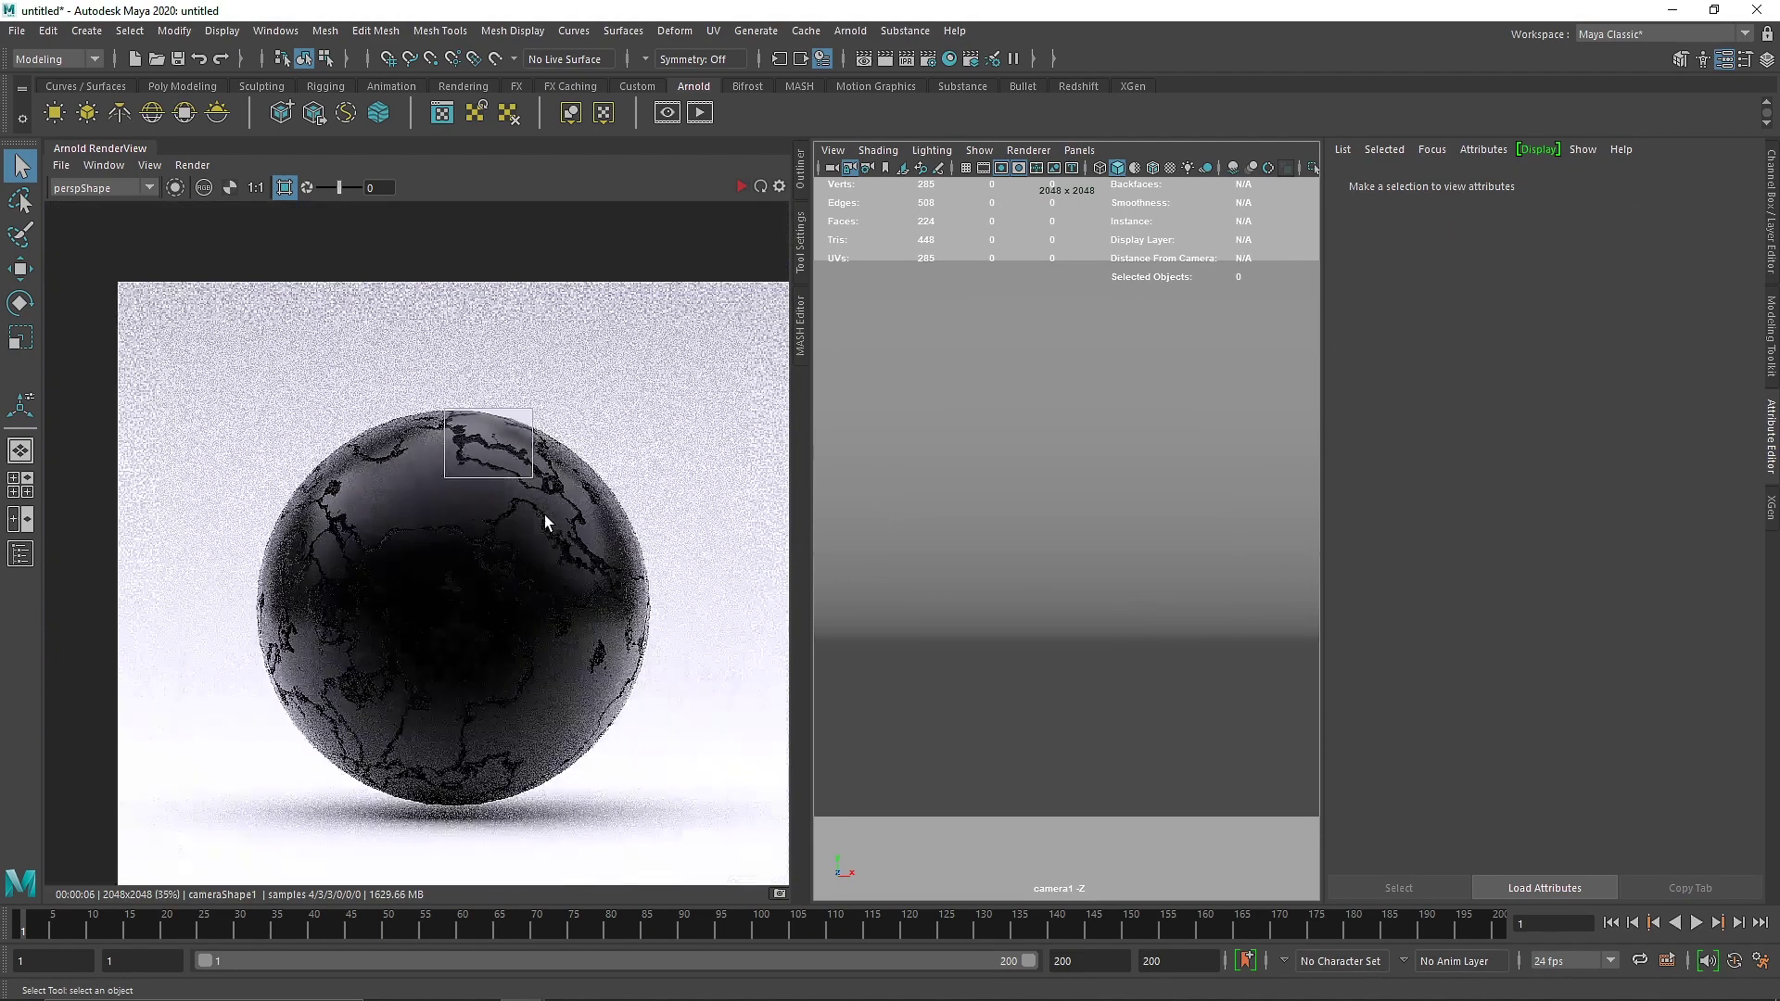
Create a polygon cube, raise it to about 2.54 in Y and set its width, height and depth to 2
left_click(181, 86)
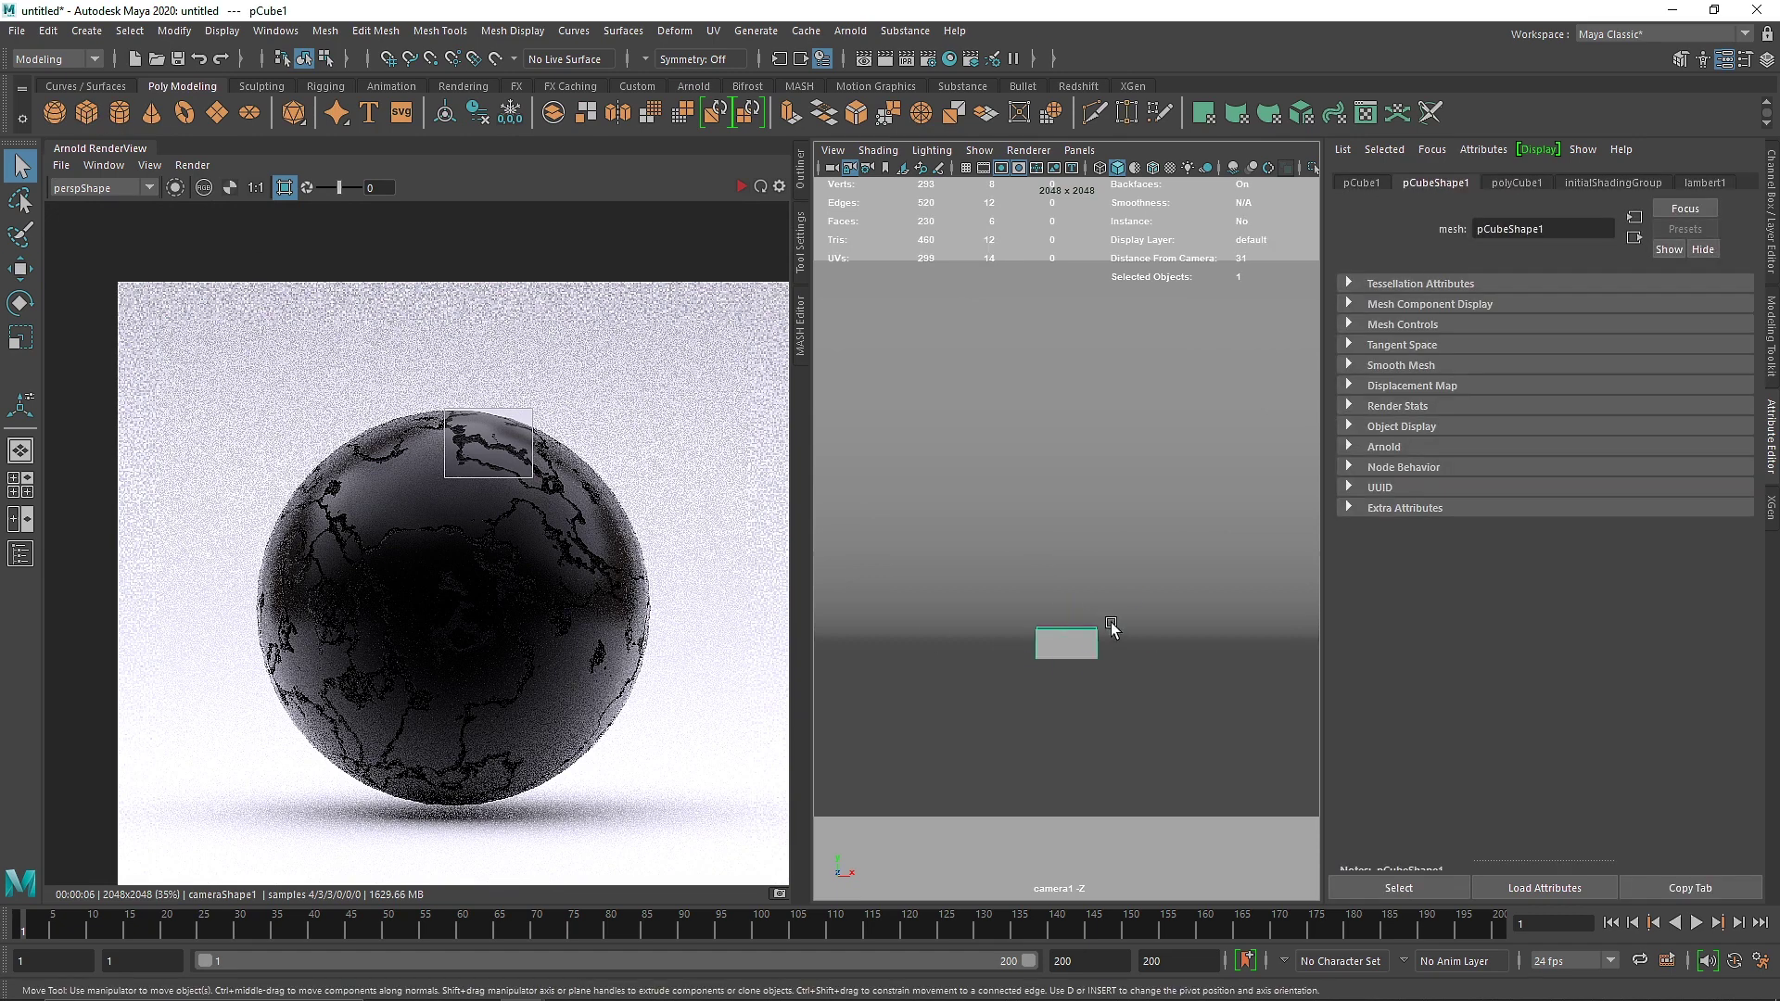
key("w")
left_click_drag(1069, 584, 1069, 433)
left_click(1772, 212)
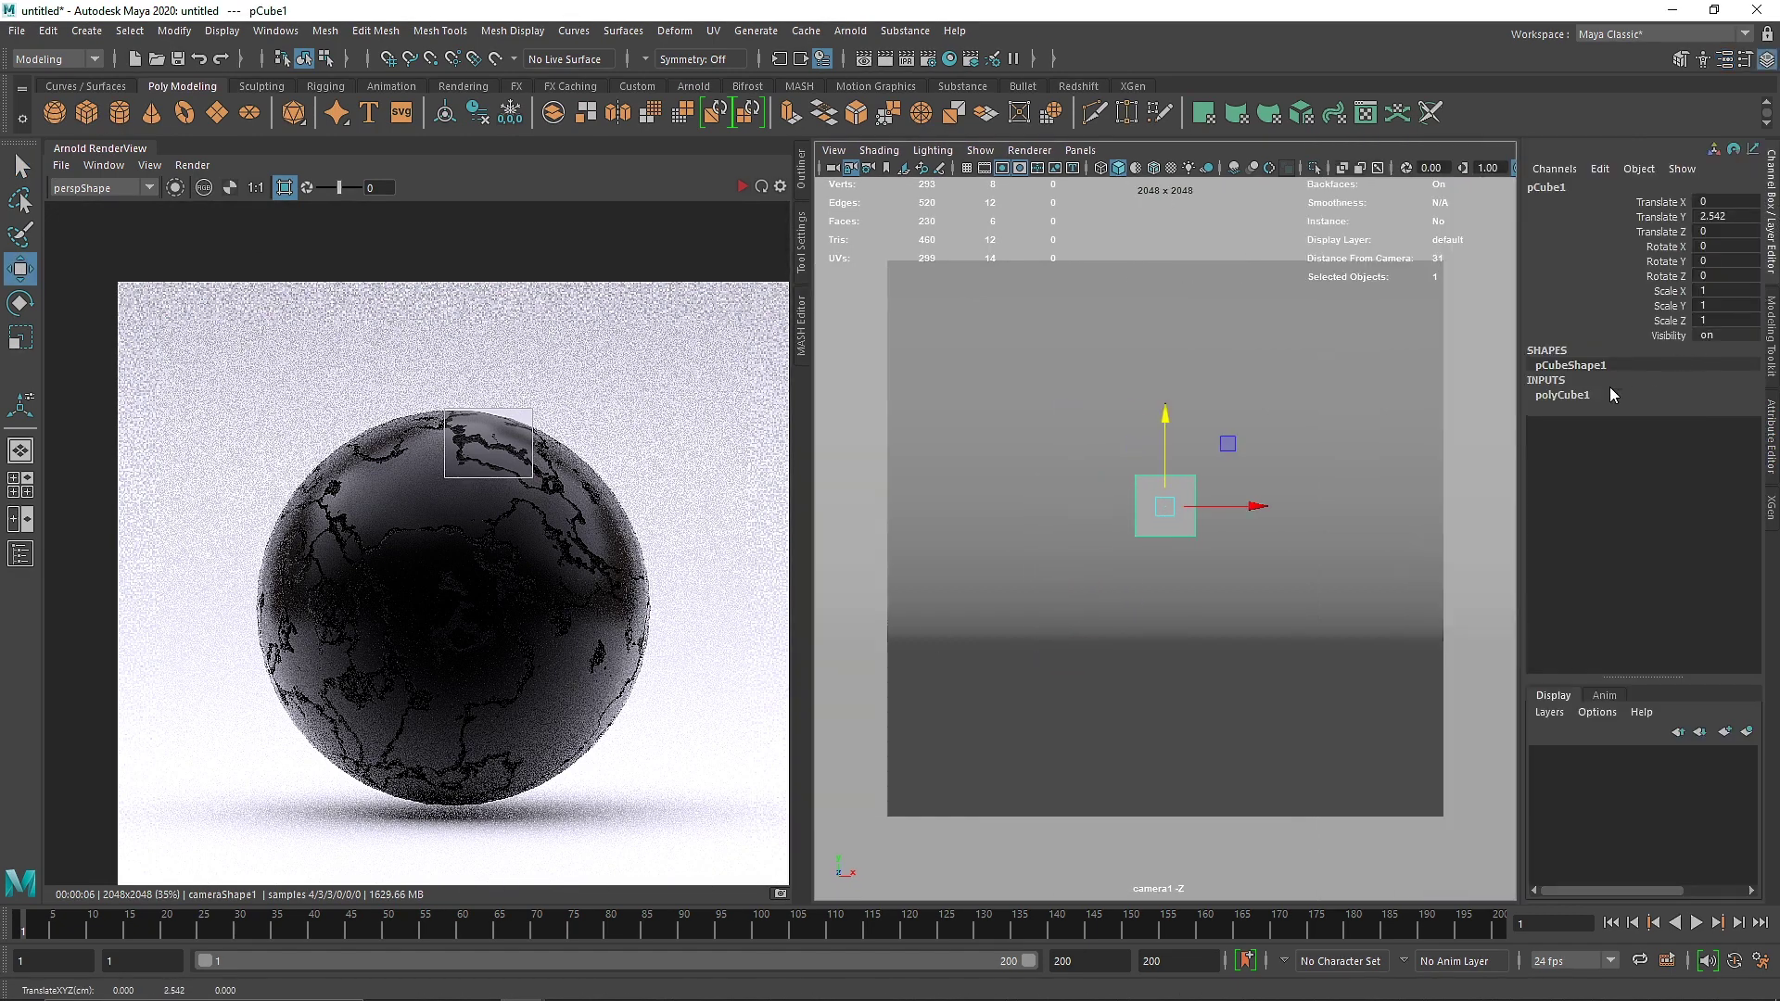
type("2")
key("Return")
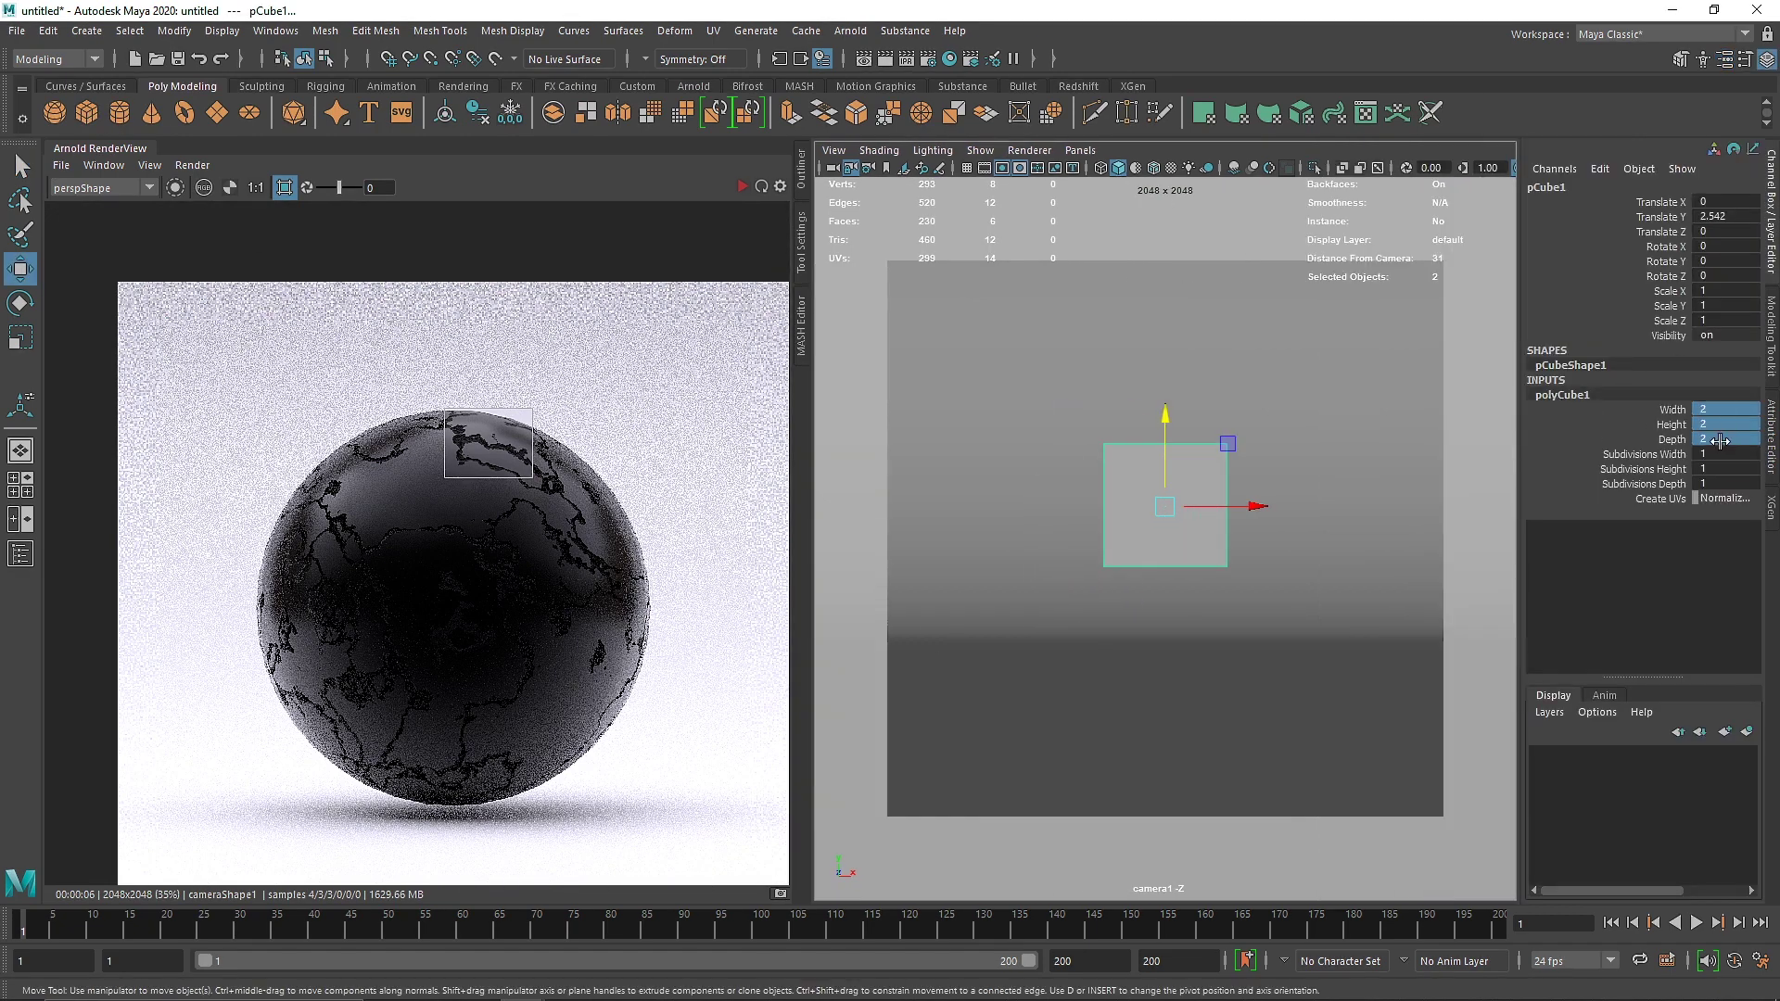
Scale the cube uniformly to about 1.57 and rotate it to about 39, -30 and -26 degrees in X, Y and Z
key("r")
left_click_drag(1150, 519, 1230, 438)
key("e")
Assign the existing Cracked material to the cube
right_click(1234, 432)
mouse_move(1270, 951)
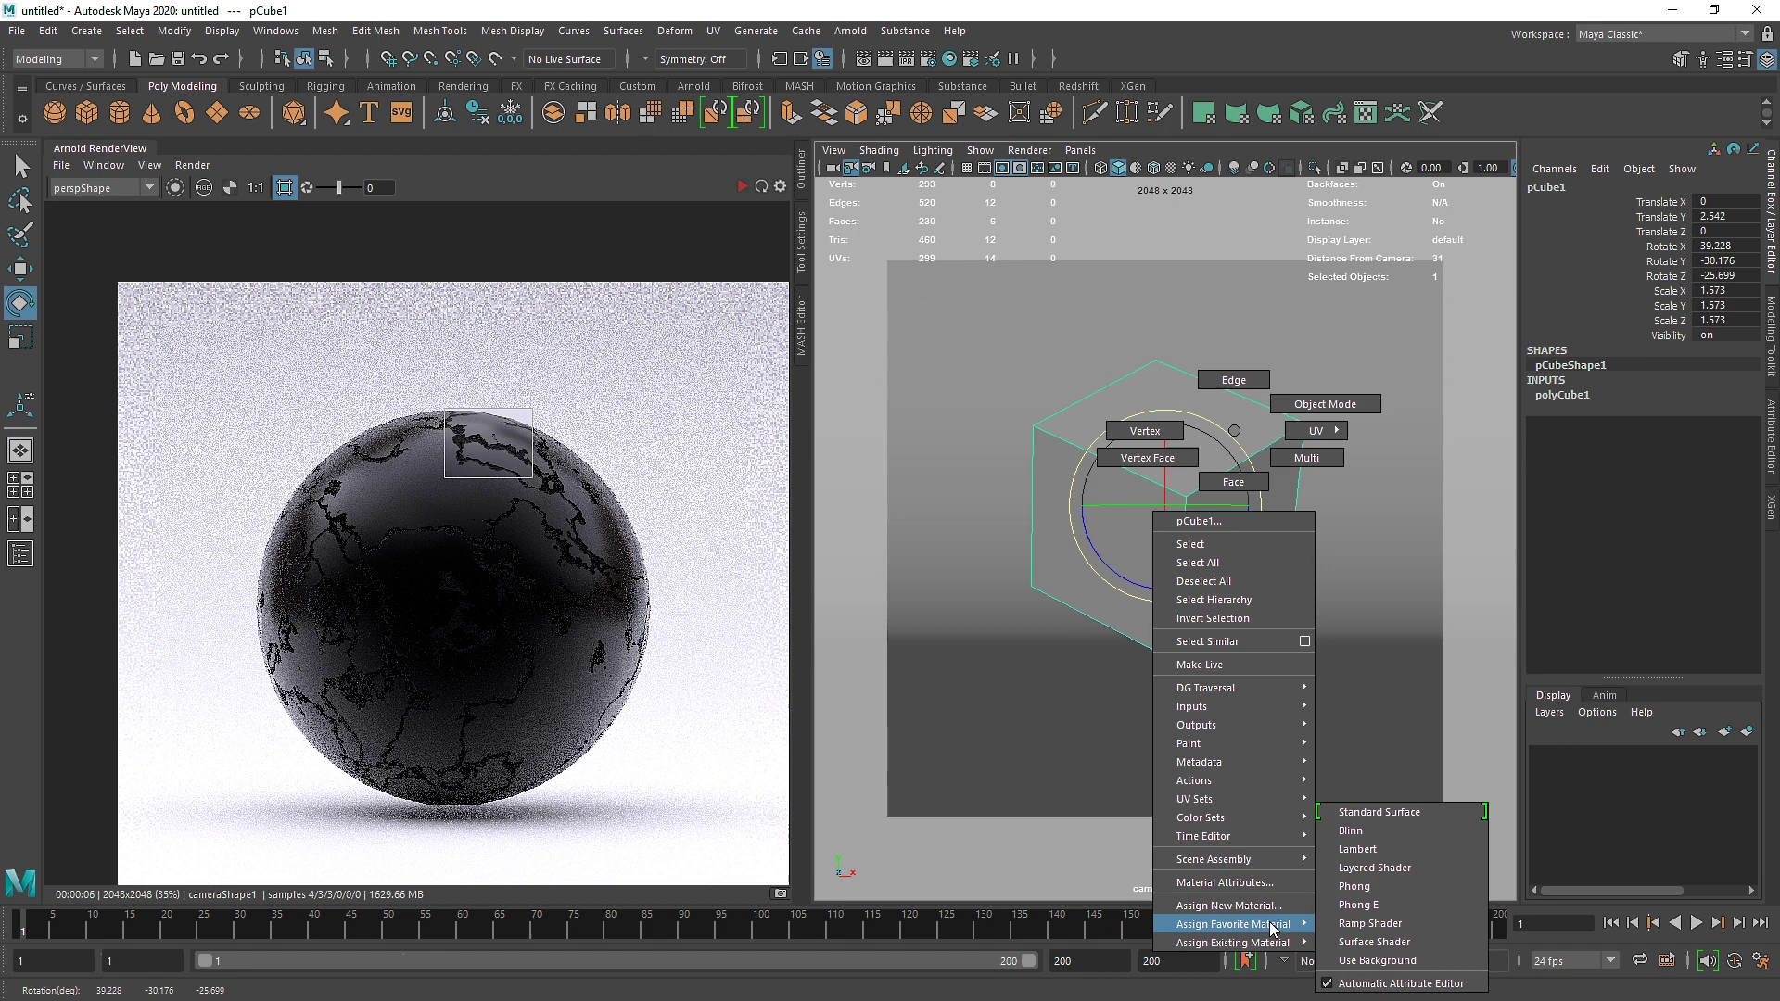
left_click(1389, 933)
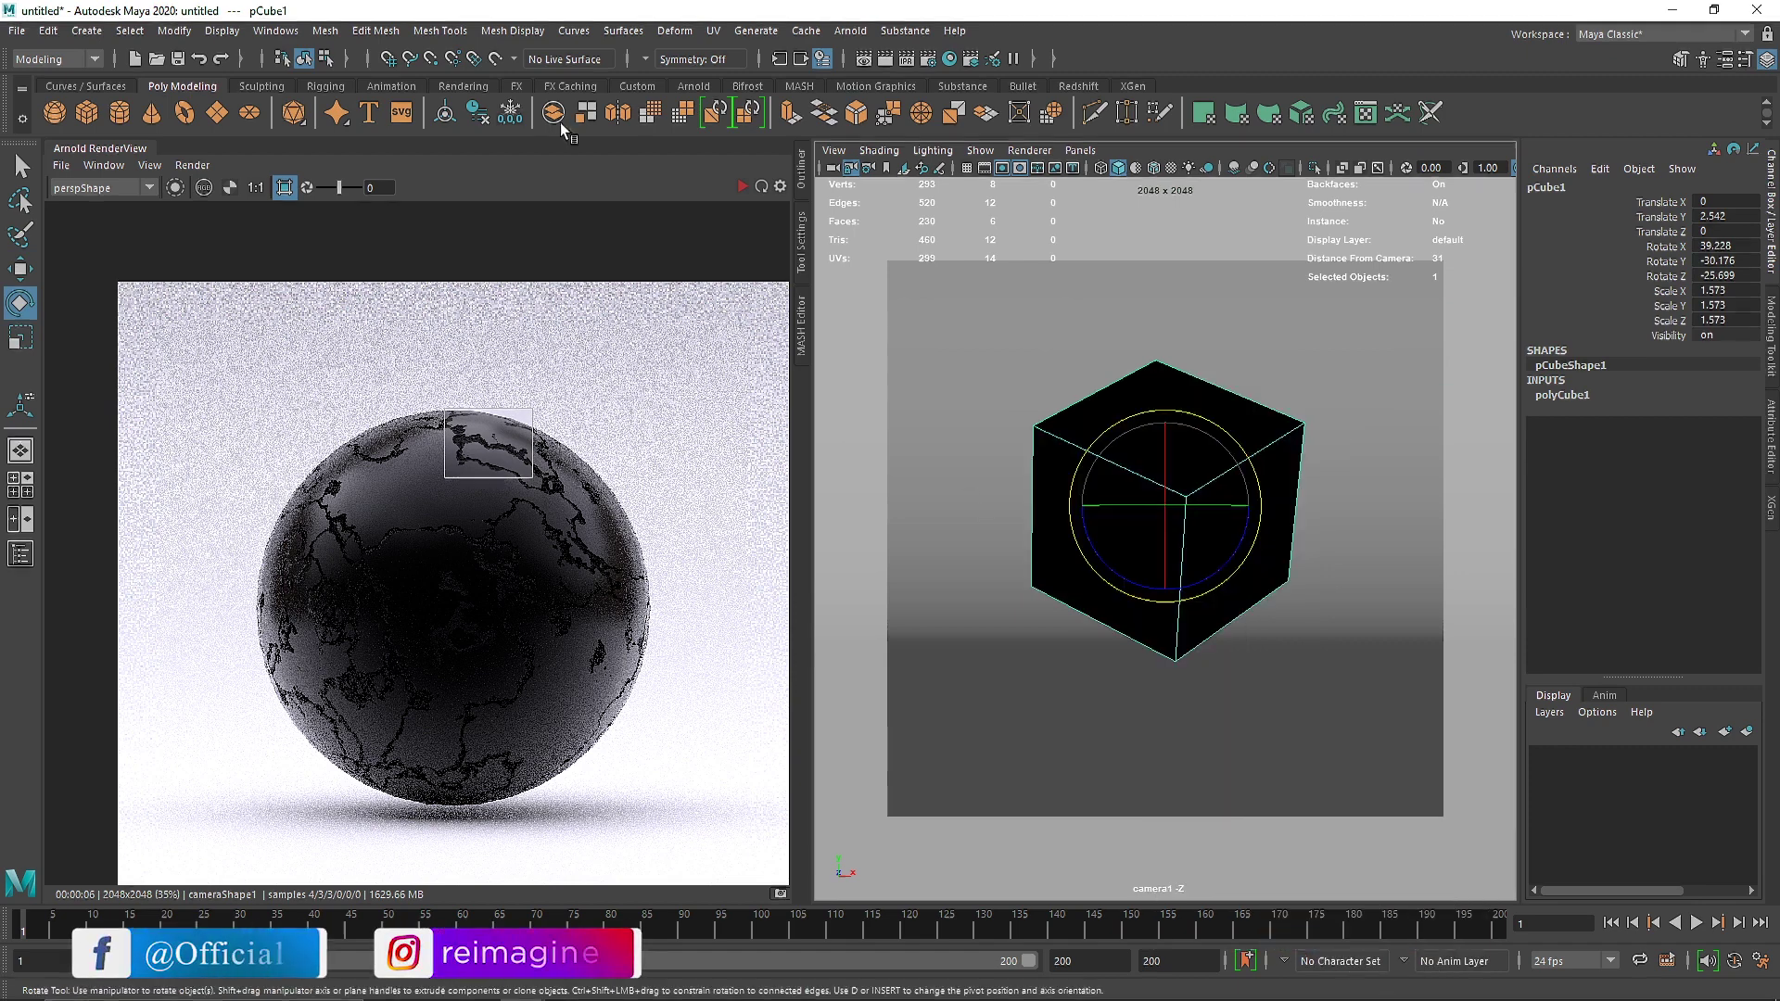
Render the cube with the crop region turned off, and stop the render after checking the cracks
left_click(743, 186)
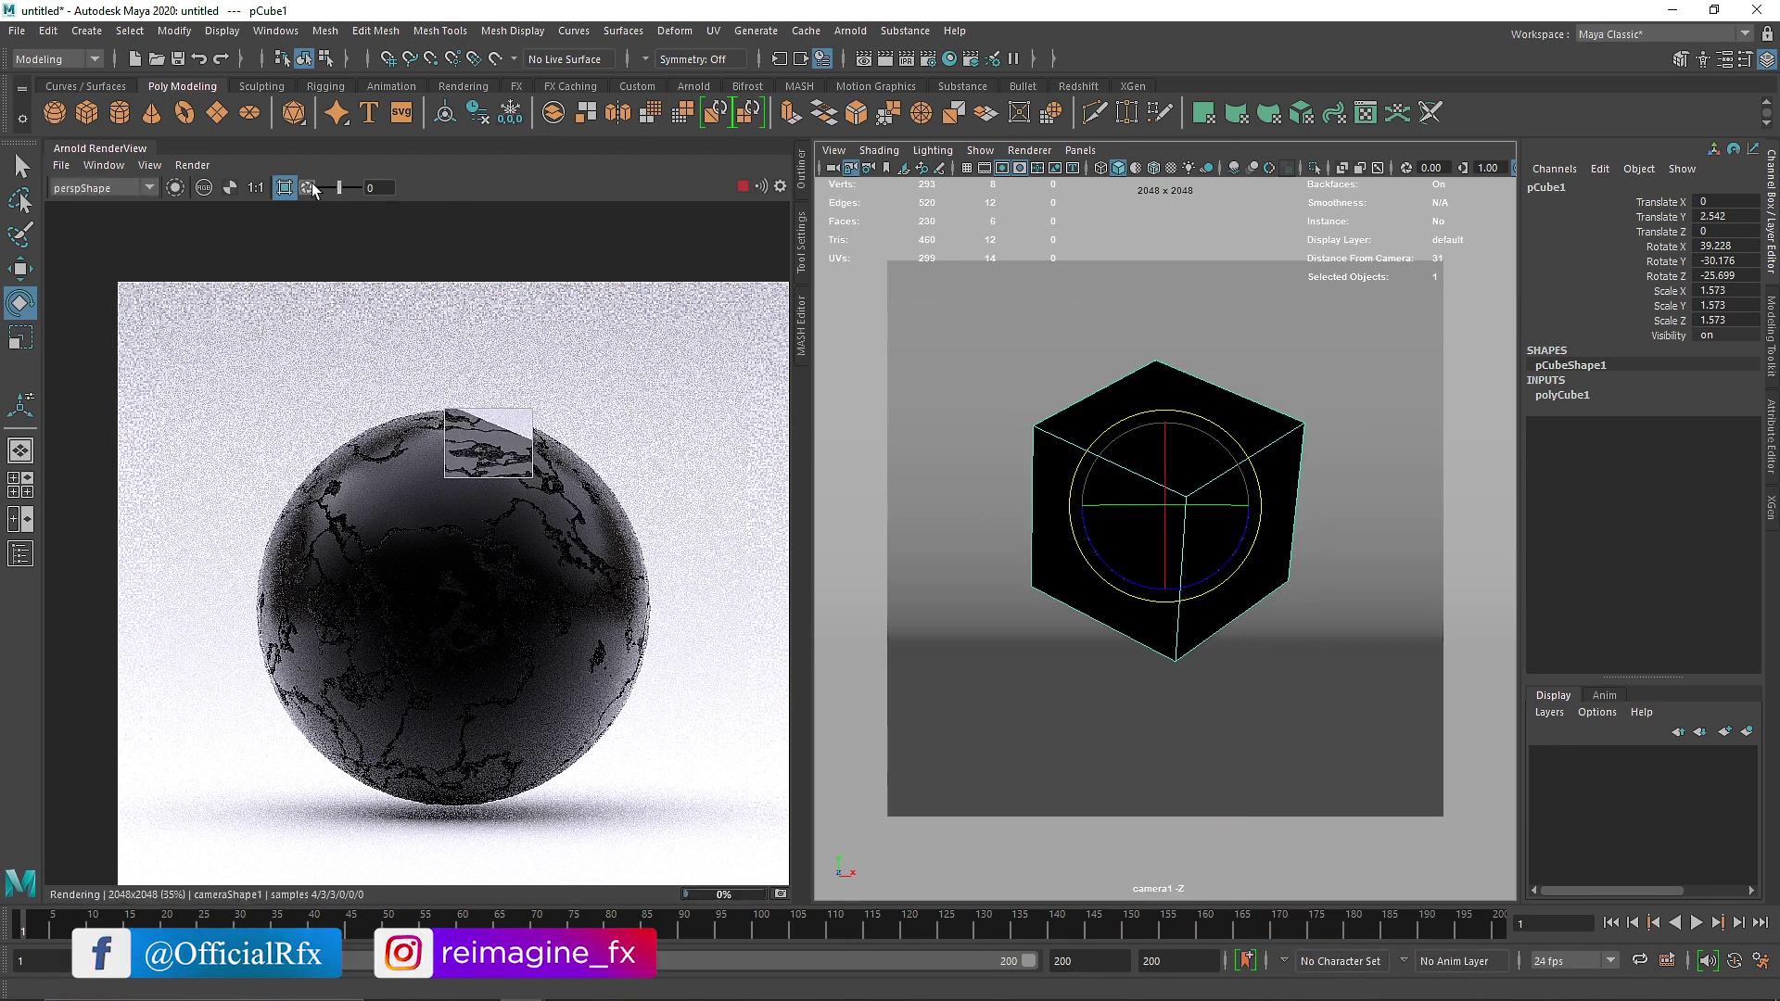
left_click(284, 188)
scroll(428, 487, "up", 1)
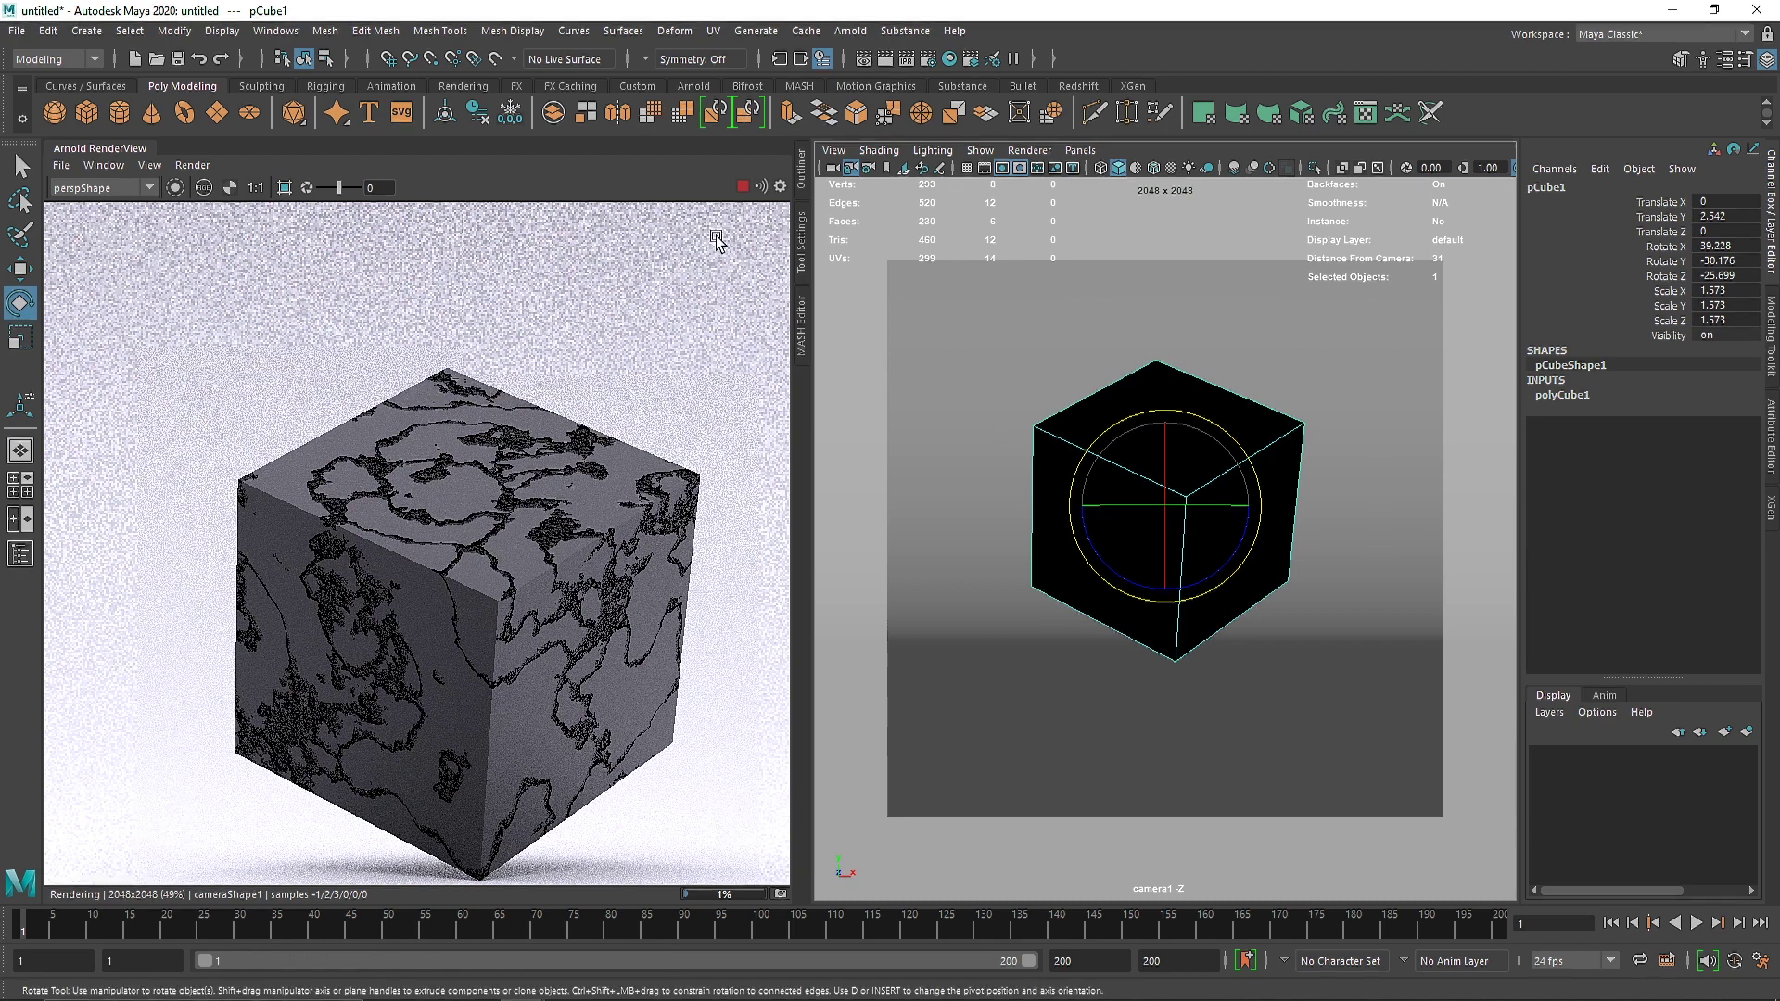
left_click(743, 186)
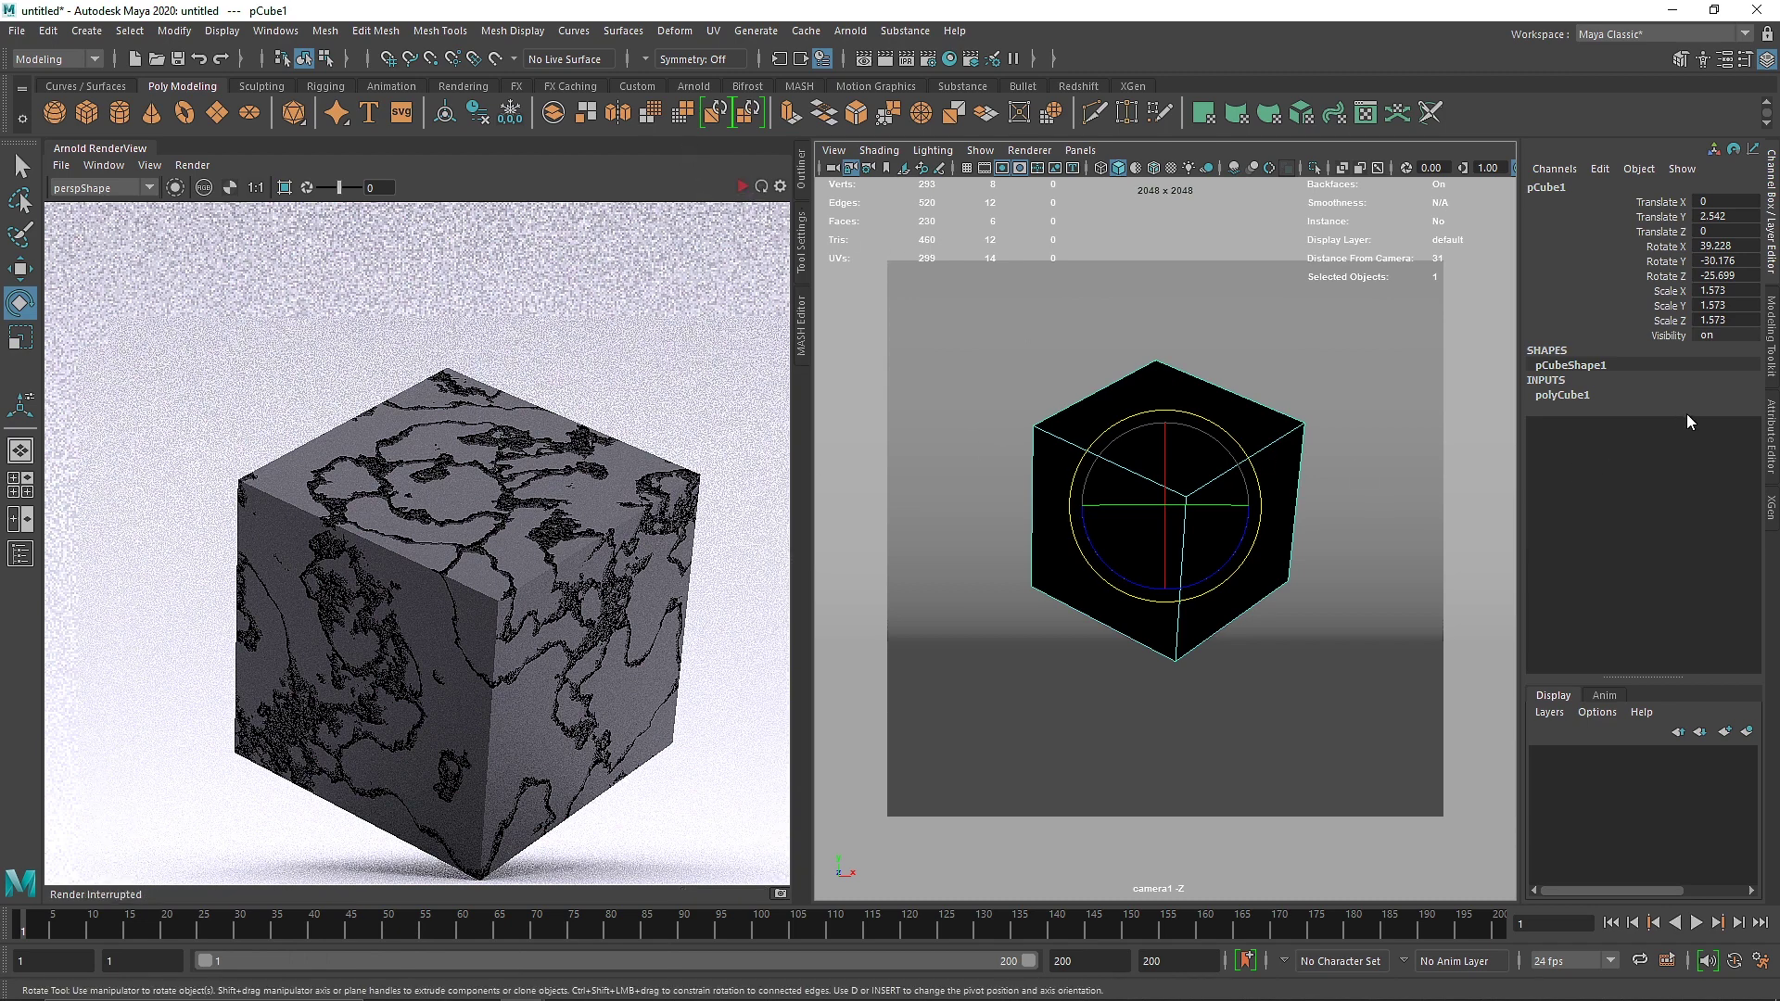
Open the aiNoise1 attributes by following the Cracked material's bump mapping through aiBump2d1 and aiColorCorrect1
left_click(1772, 435)
left_click(1584, 183)
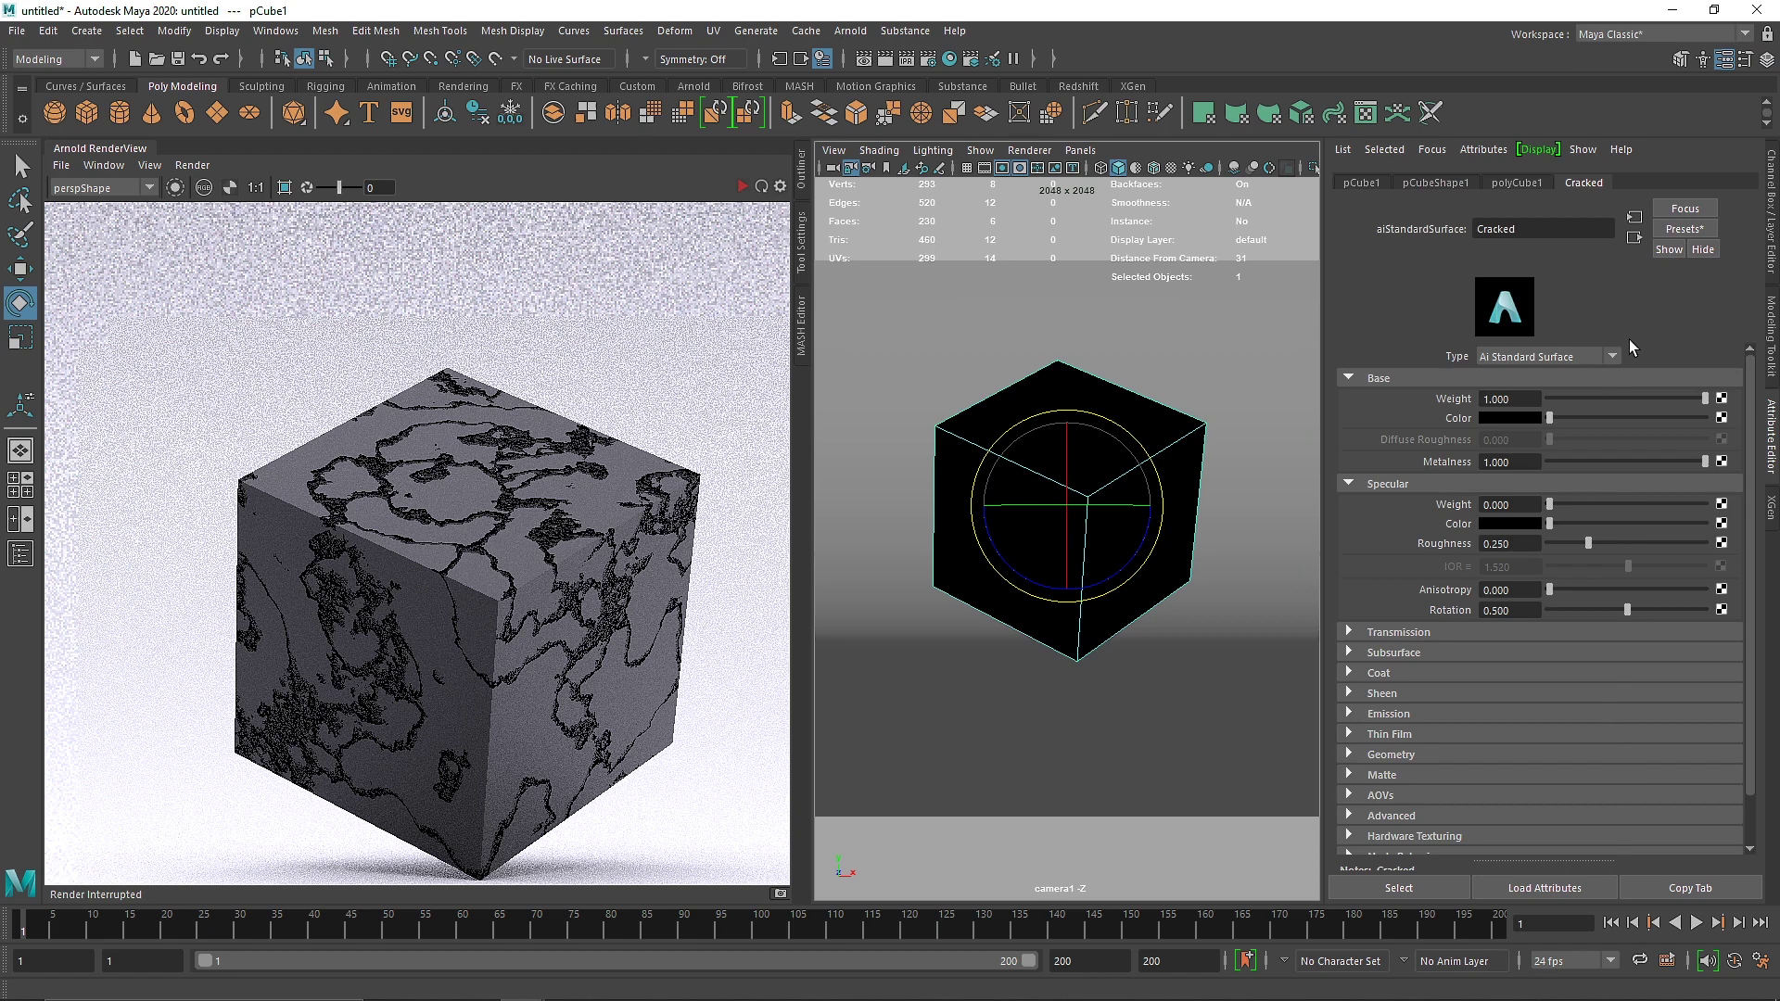
scroll(1438, 708, "down", 1)
left_click(1408, 705)
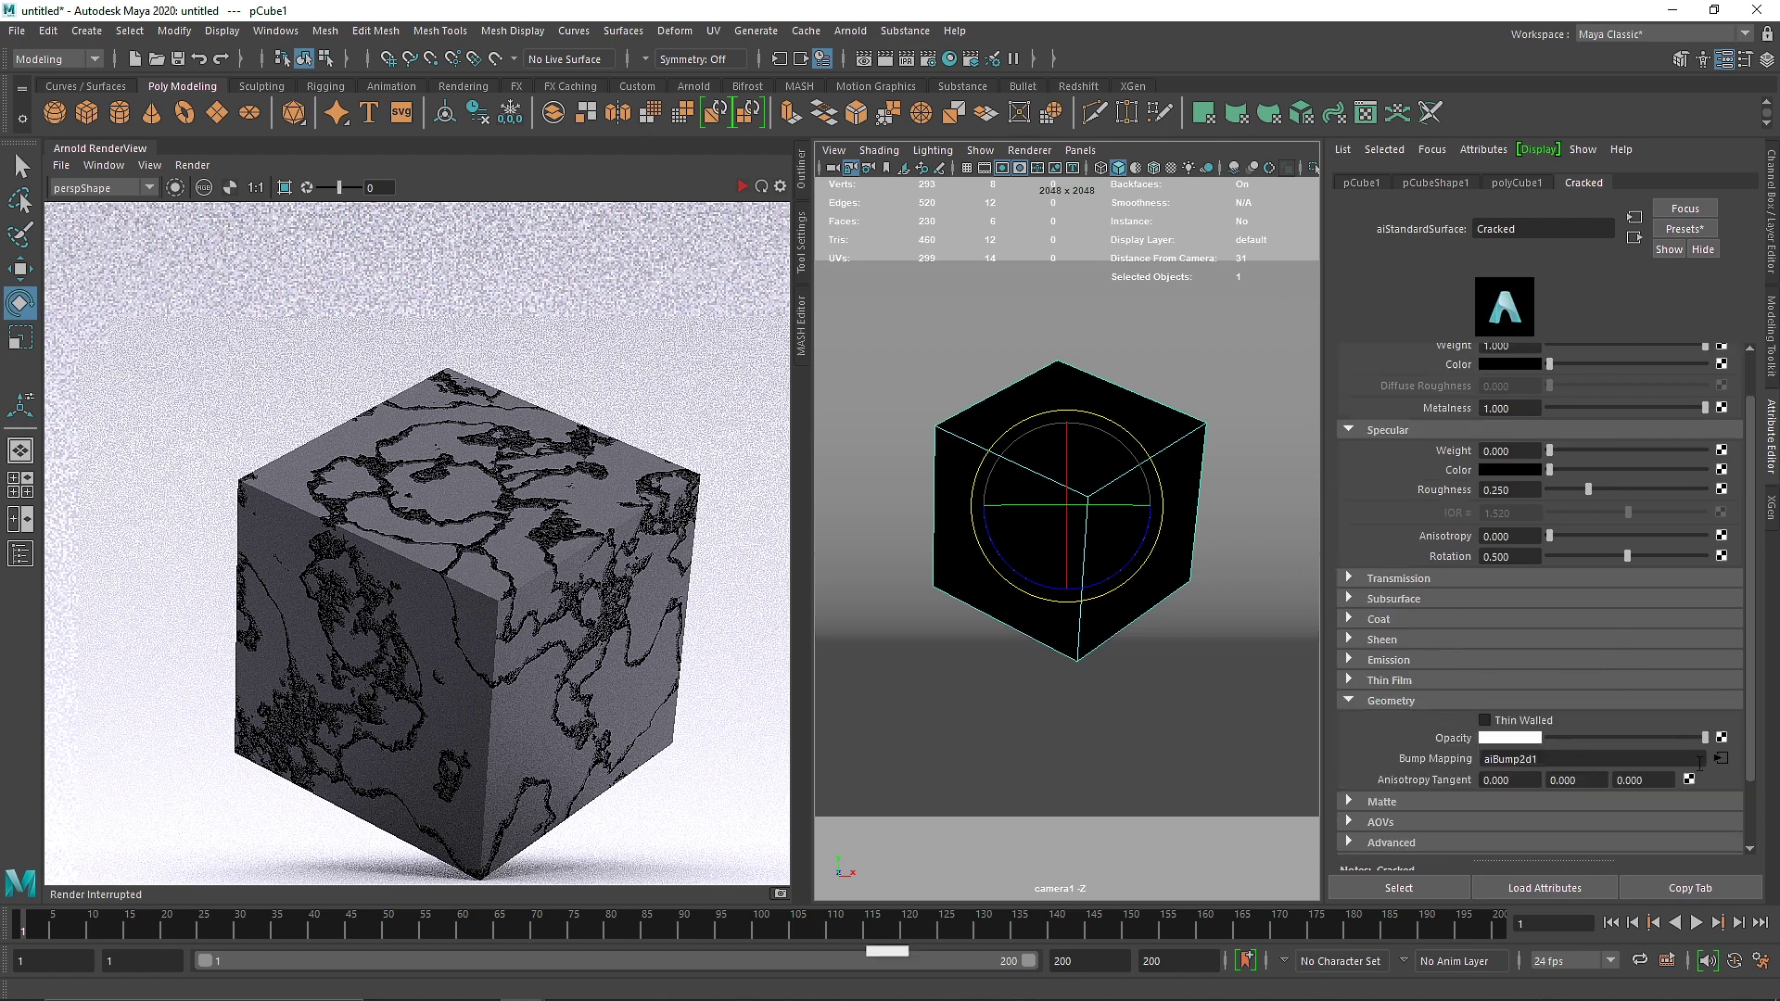
left_click(1718, 764)
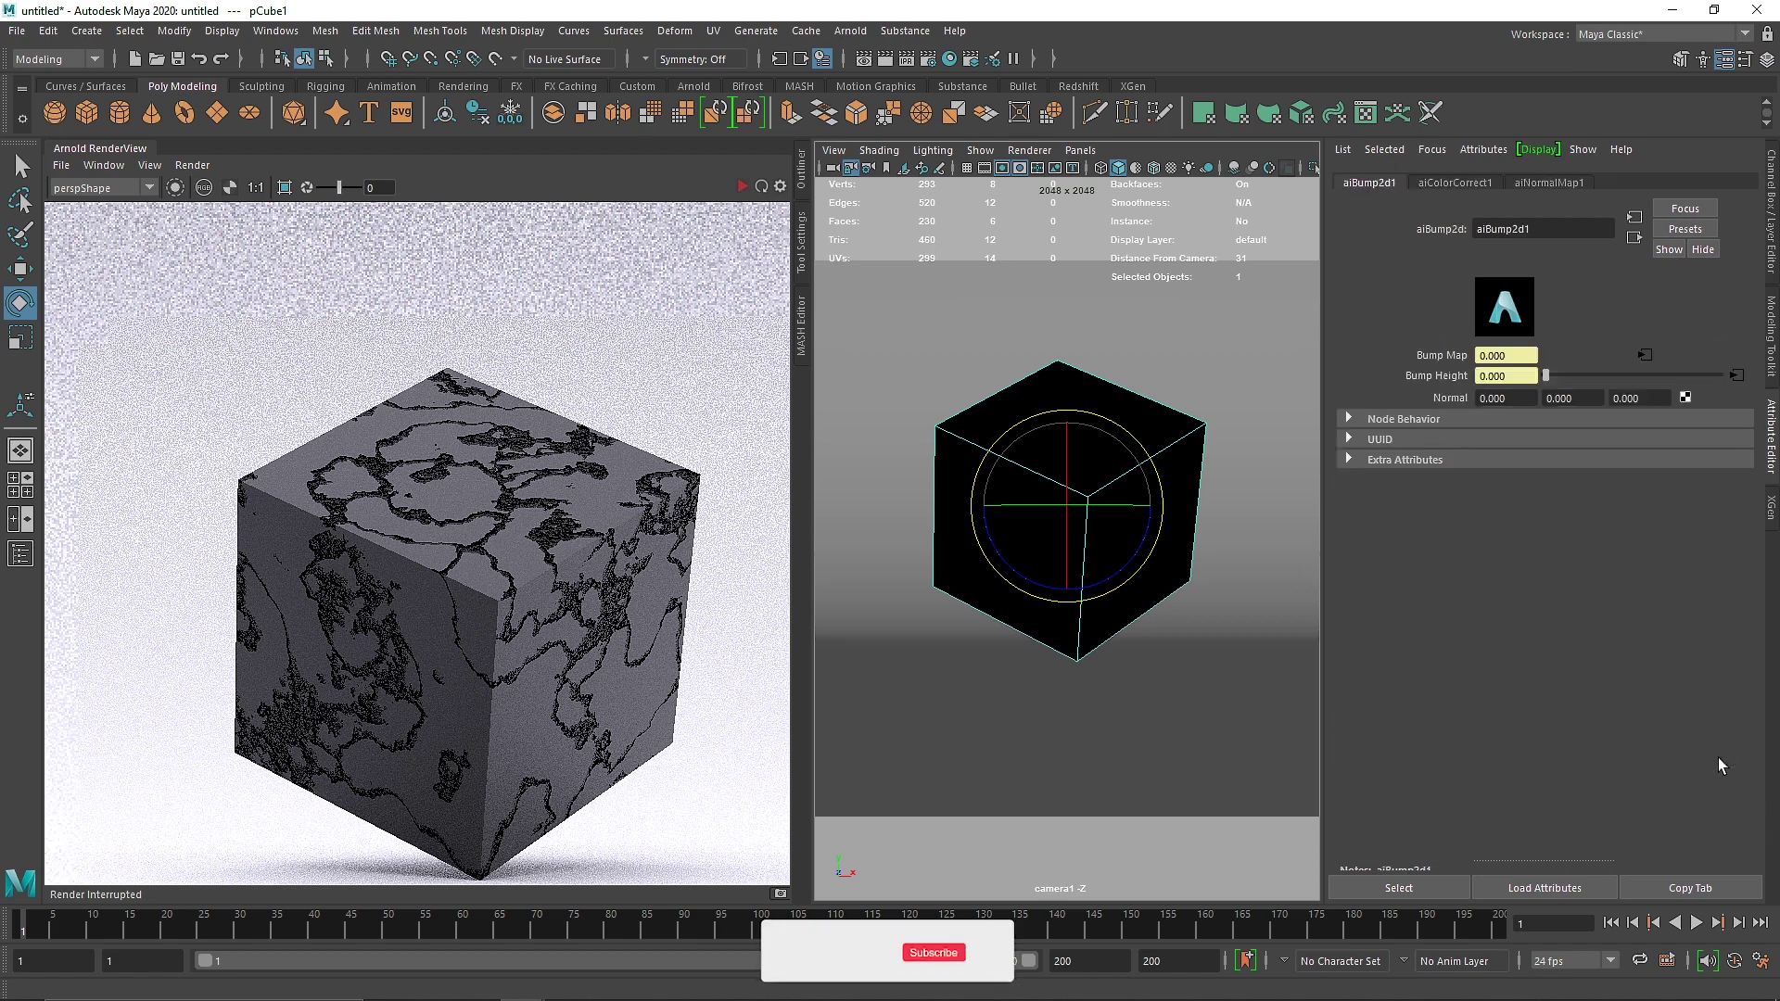
left_click(1645, 356)
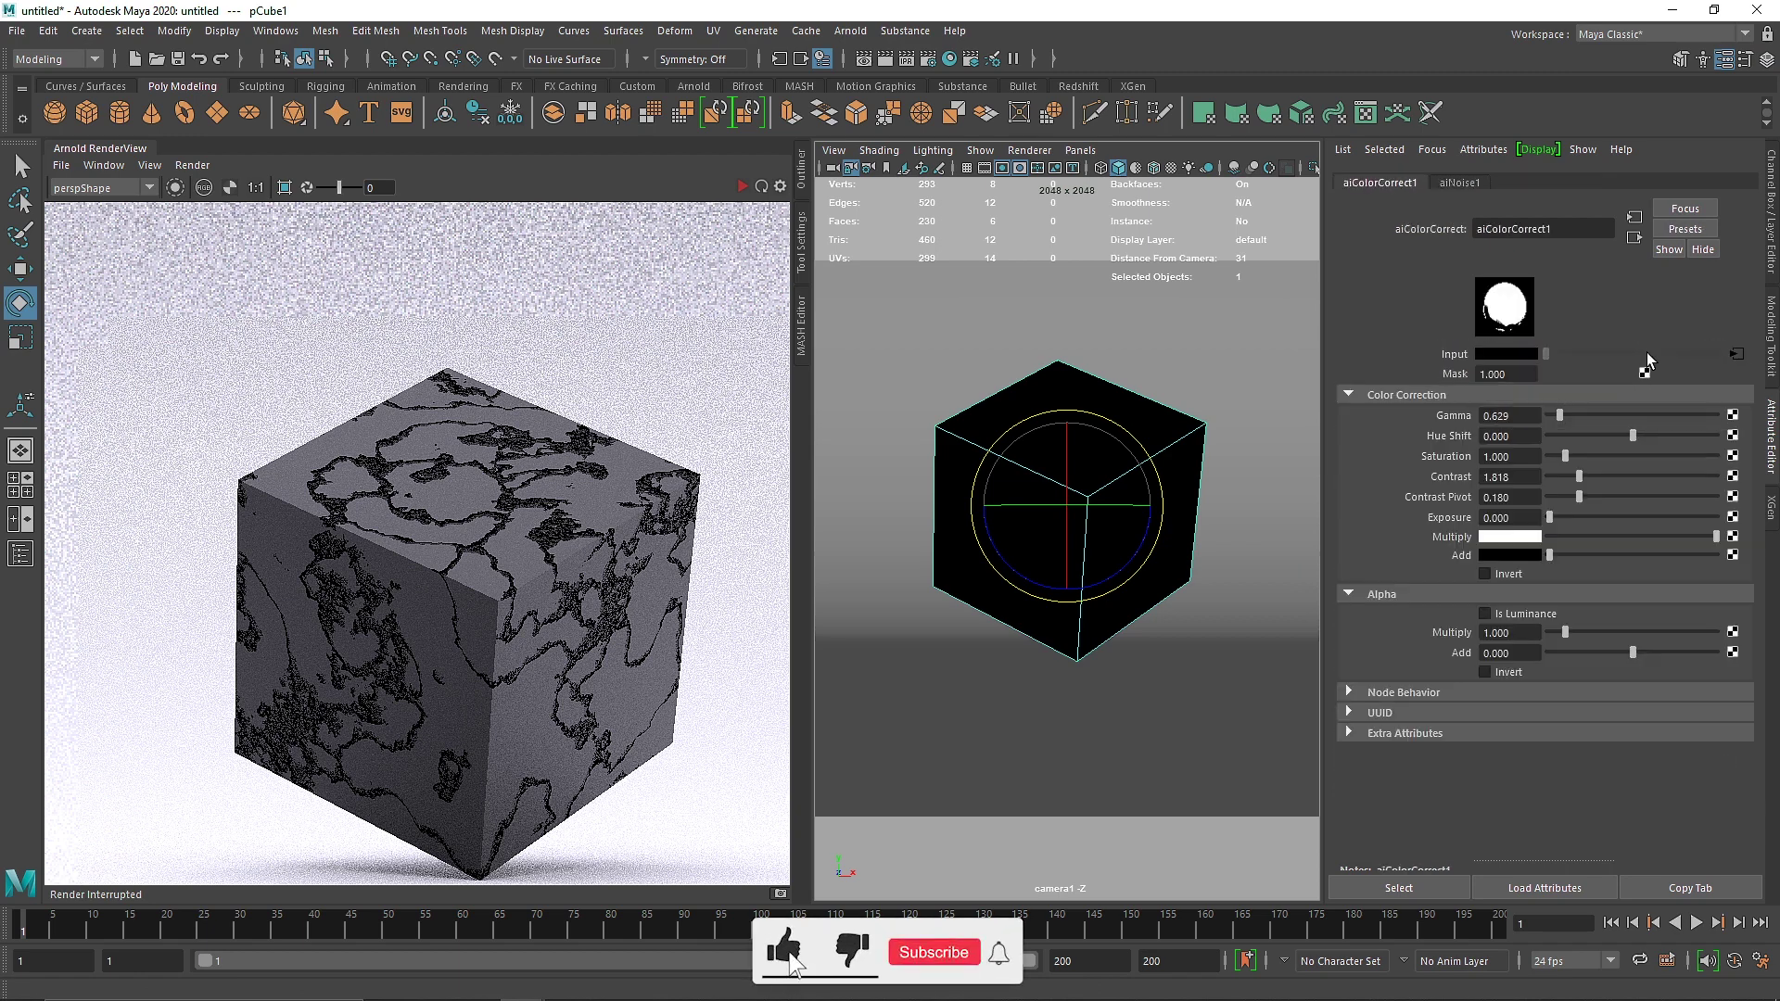
left_click(1461, 183)
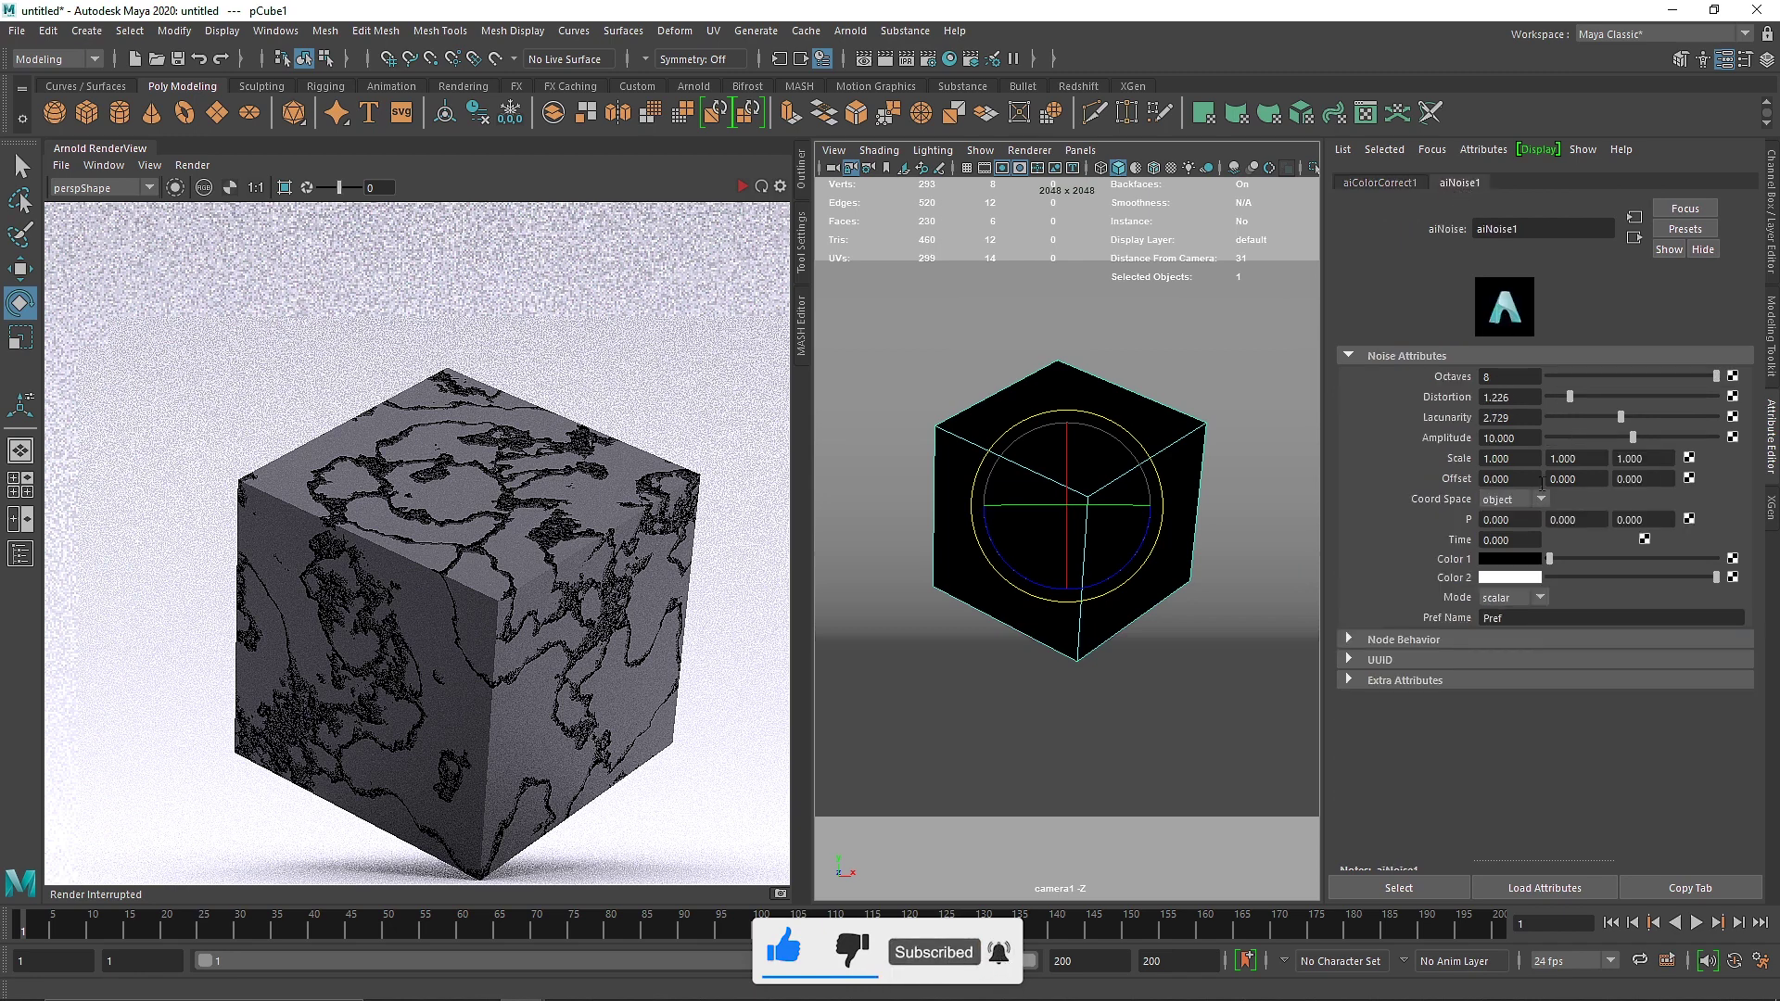
Restart the render and set the X scale of aiNoise1 to 0.5
left_click(741, 188)
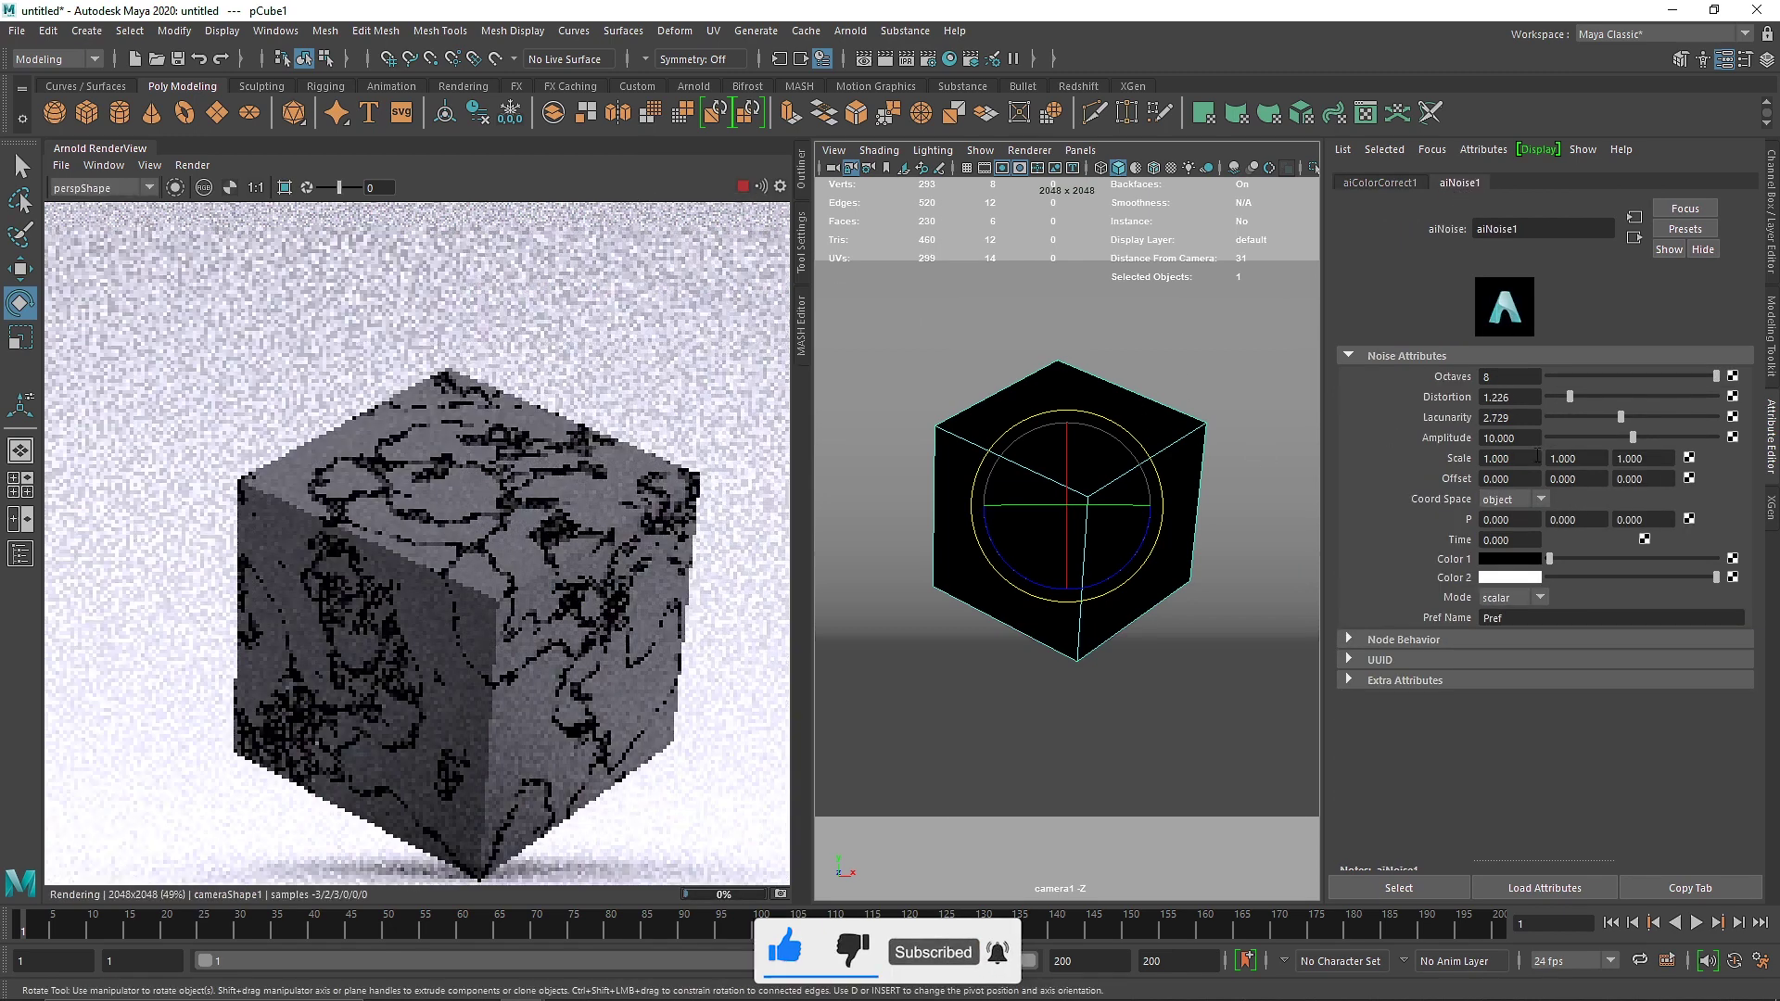
left_click_drag(1538, 456, 1357, 460)
type(".")
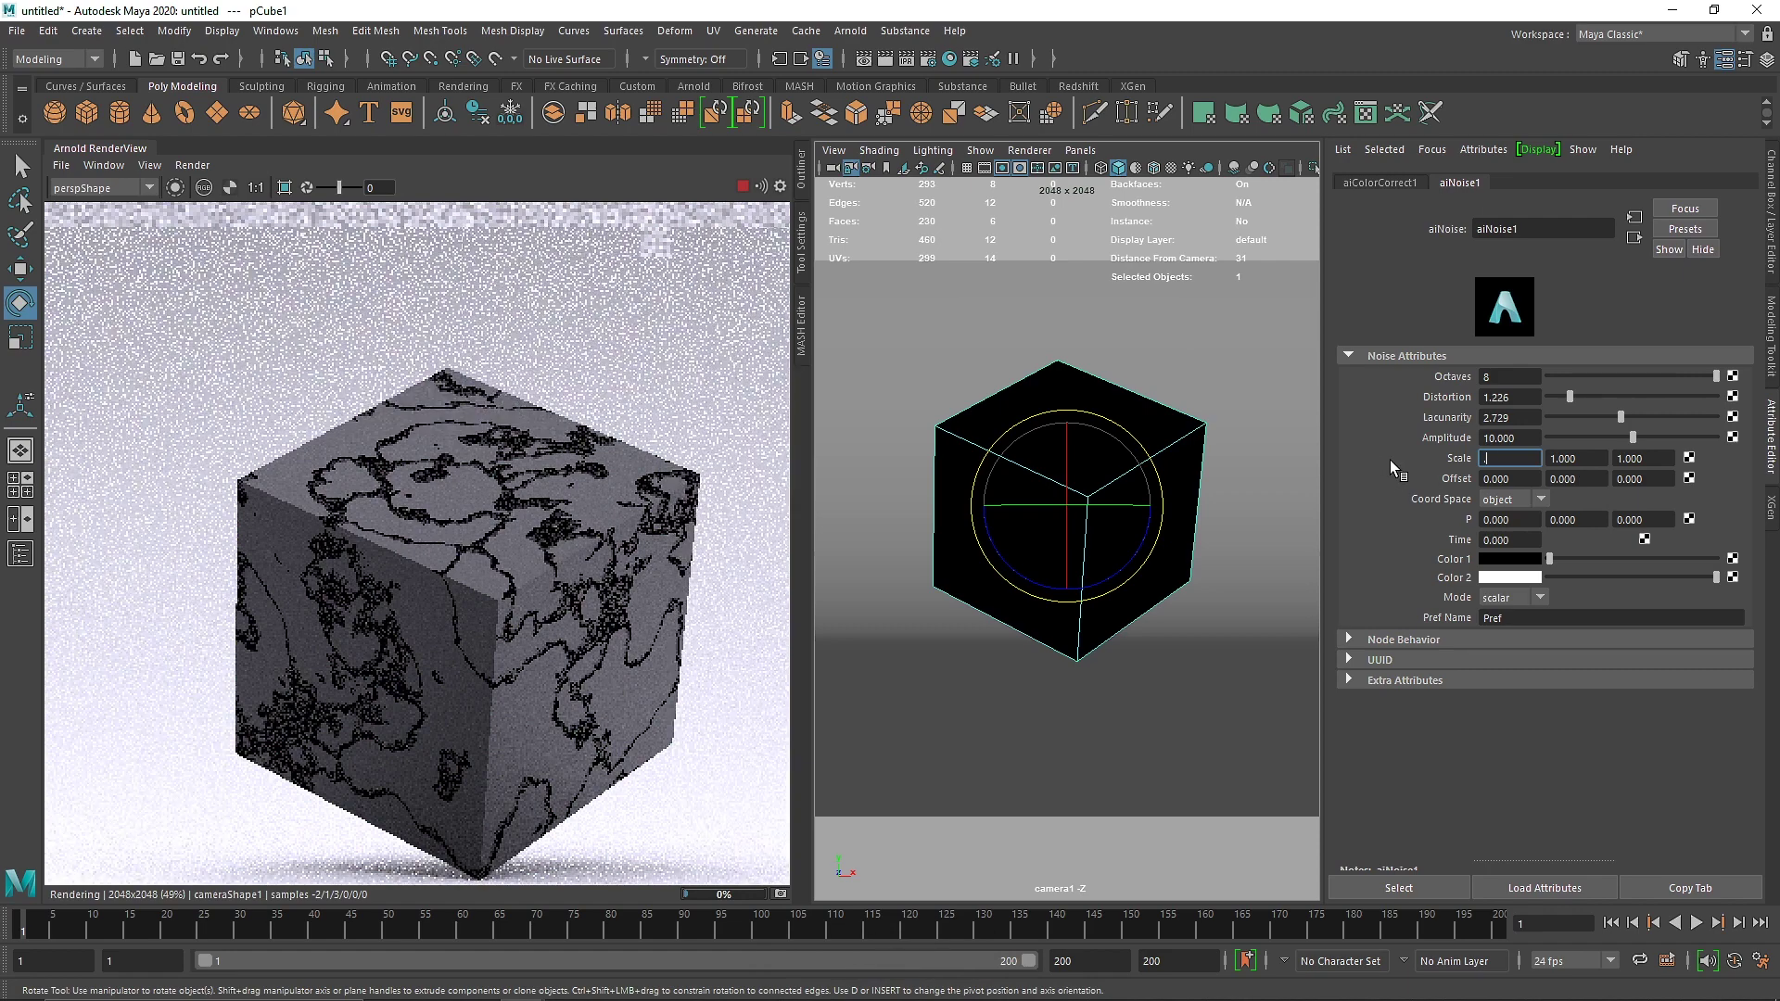
type("5")
key("Return")
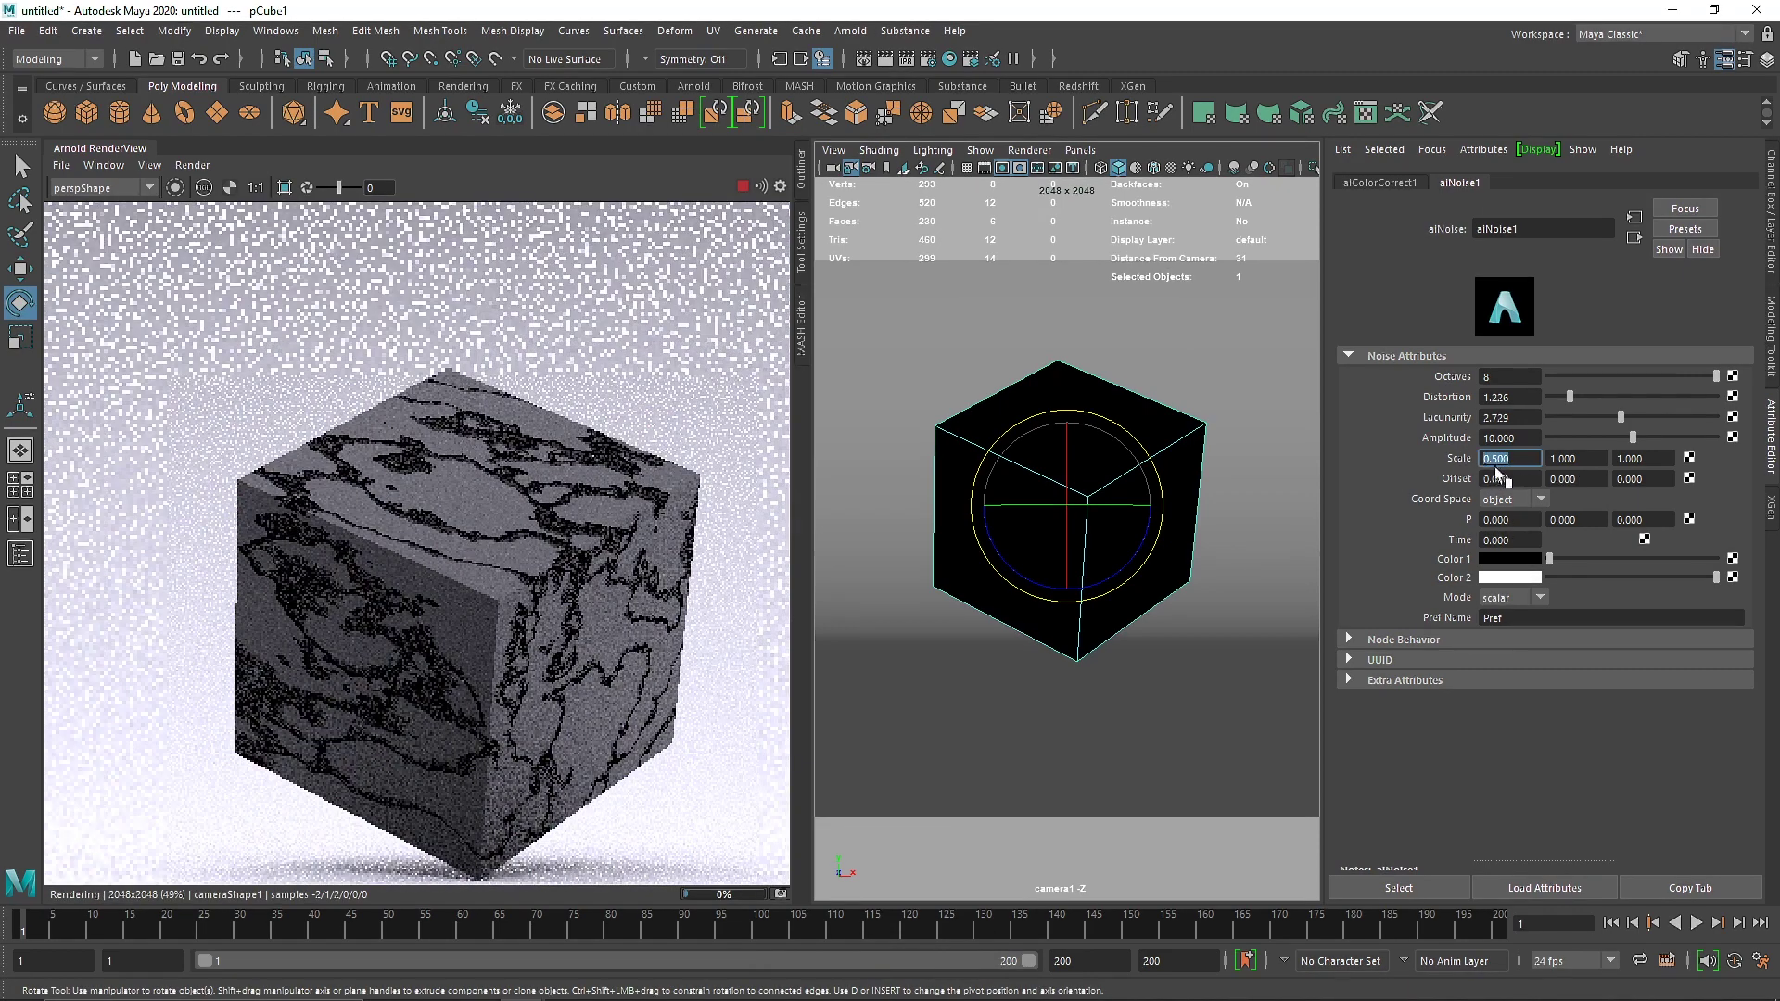
Set the Y and Z scale of aiNoise1 to 0.5 to match the X scale
key("ctrl+c")
key("Tab")
key("ctrl+v")
key("Tab")
key("ctrl+v")
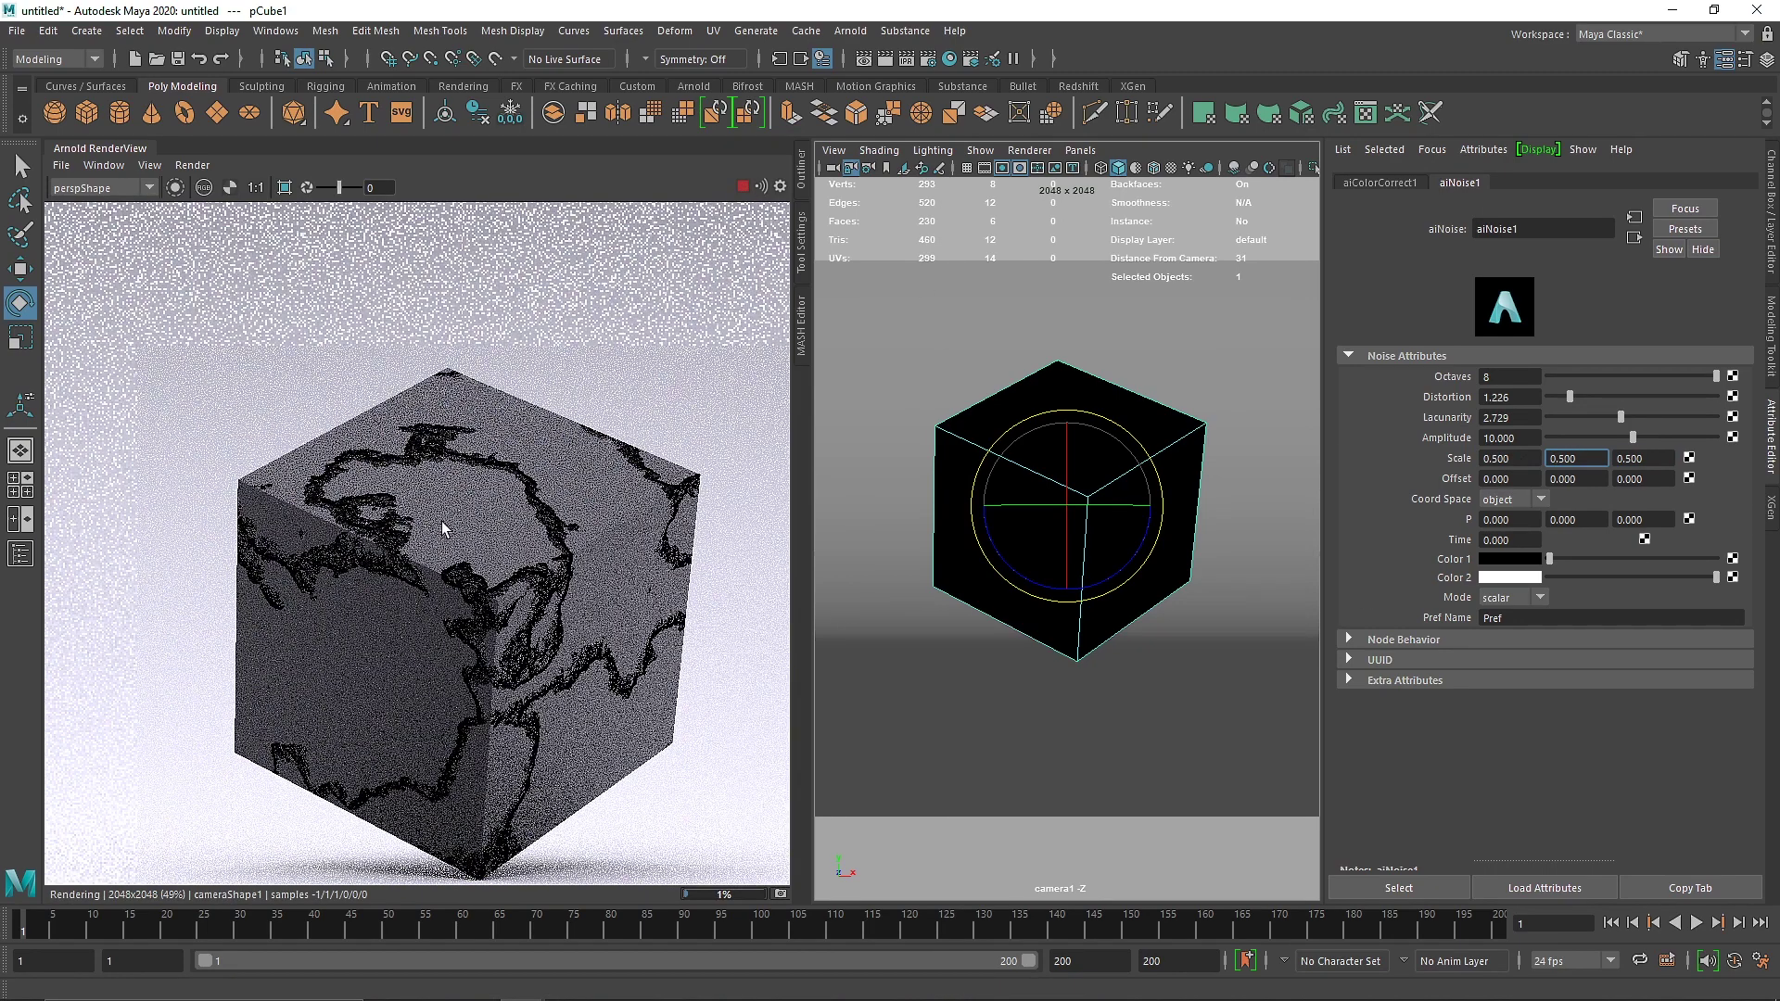
Set the aiNoise1 scale to 2 on all three axes and render the cube to check the cracks up close
left_click(742, 185)
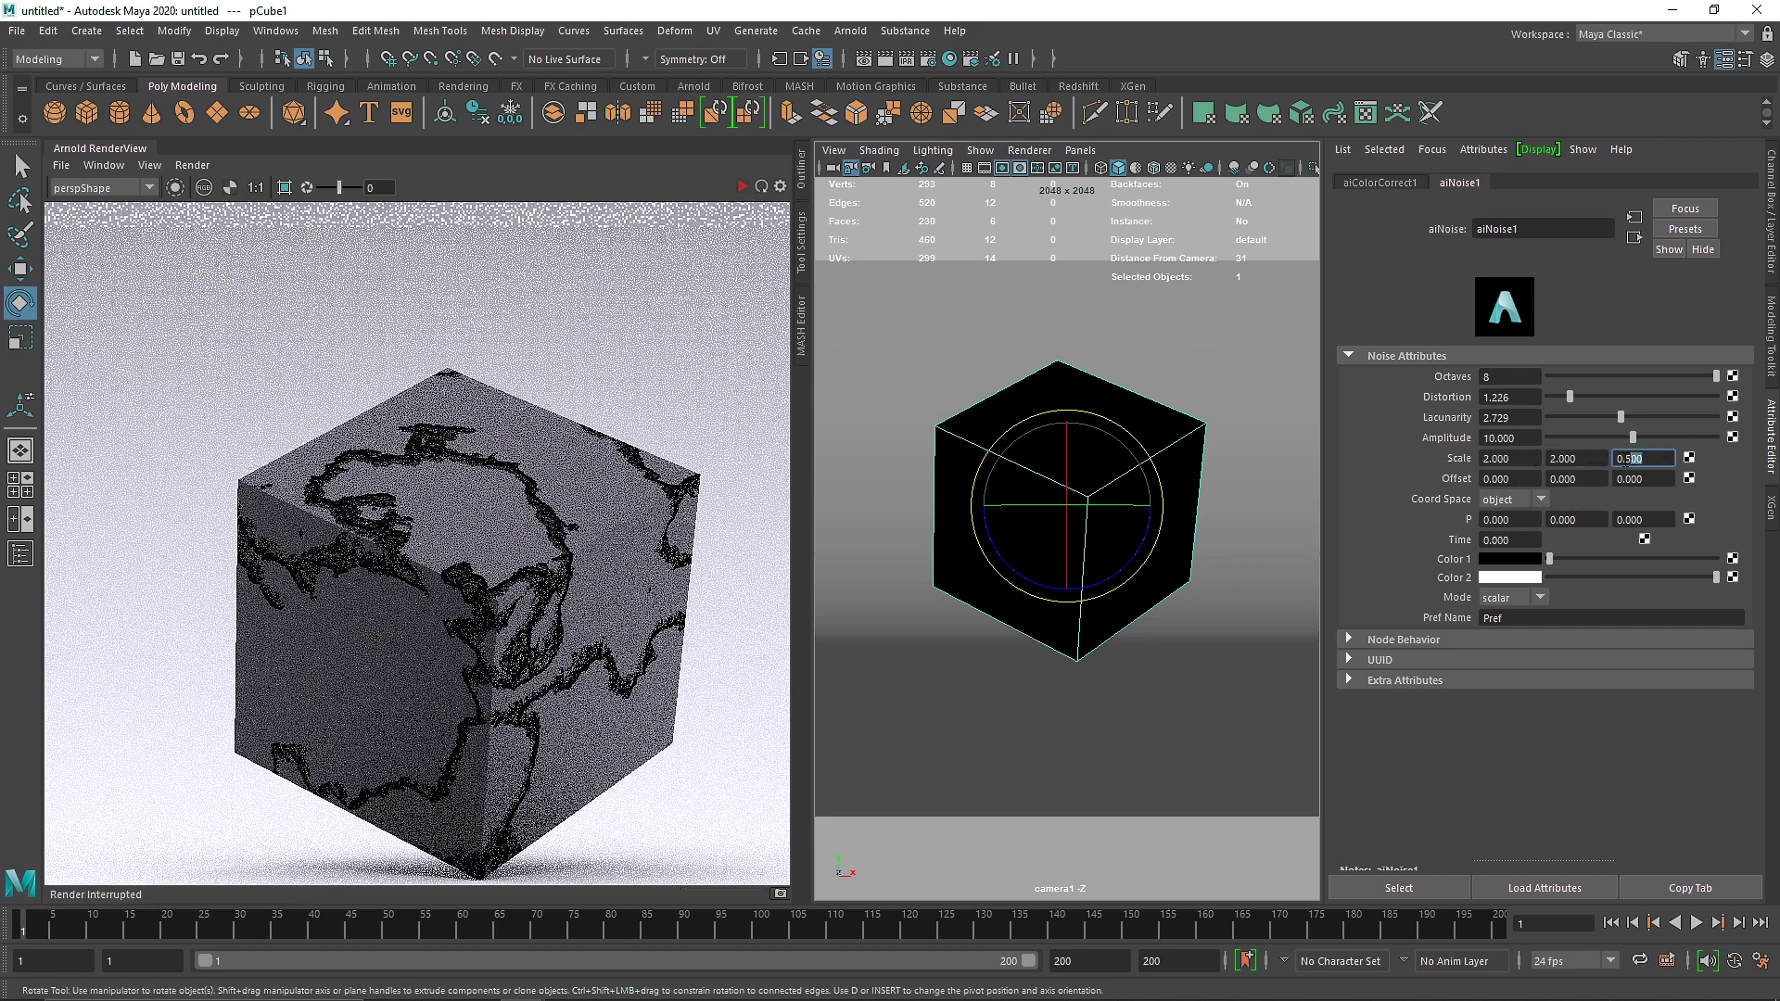
left_click(742, 186)
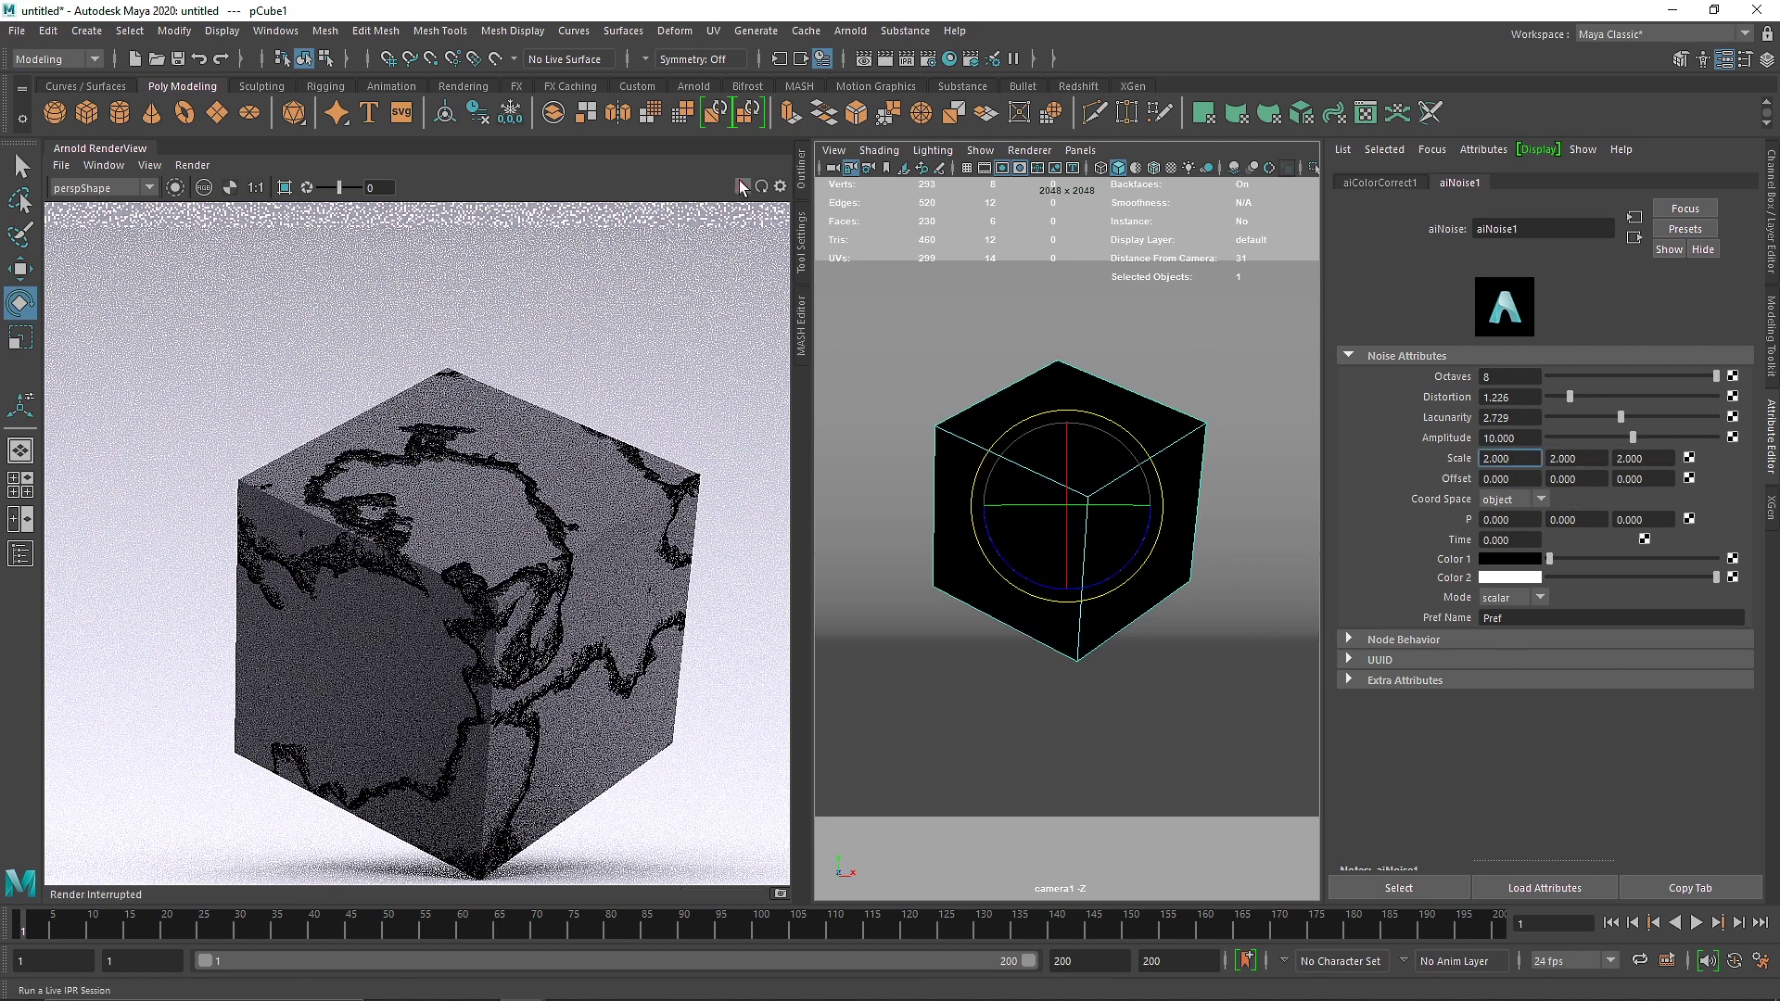
scroll(431, 542, "up", 2)
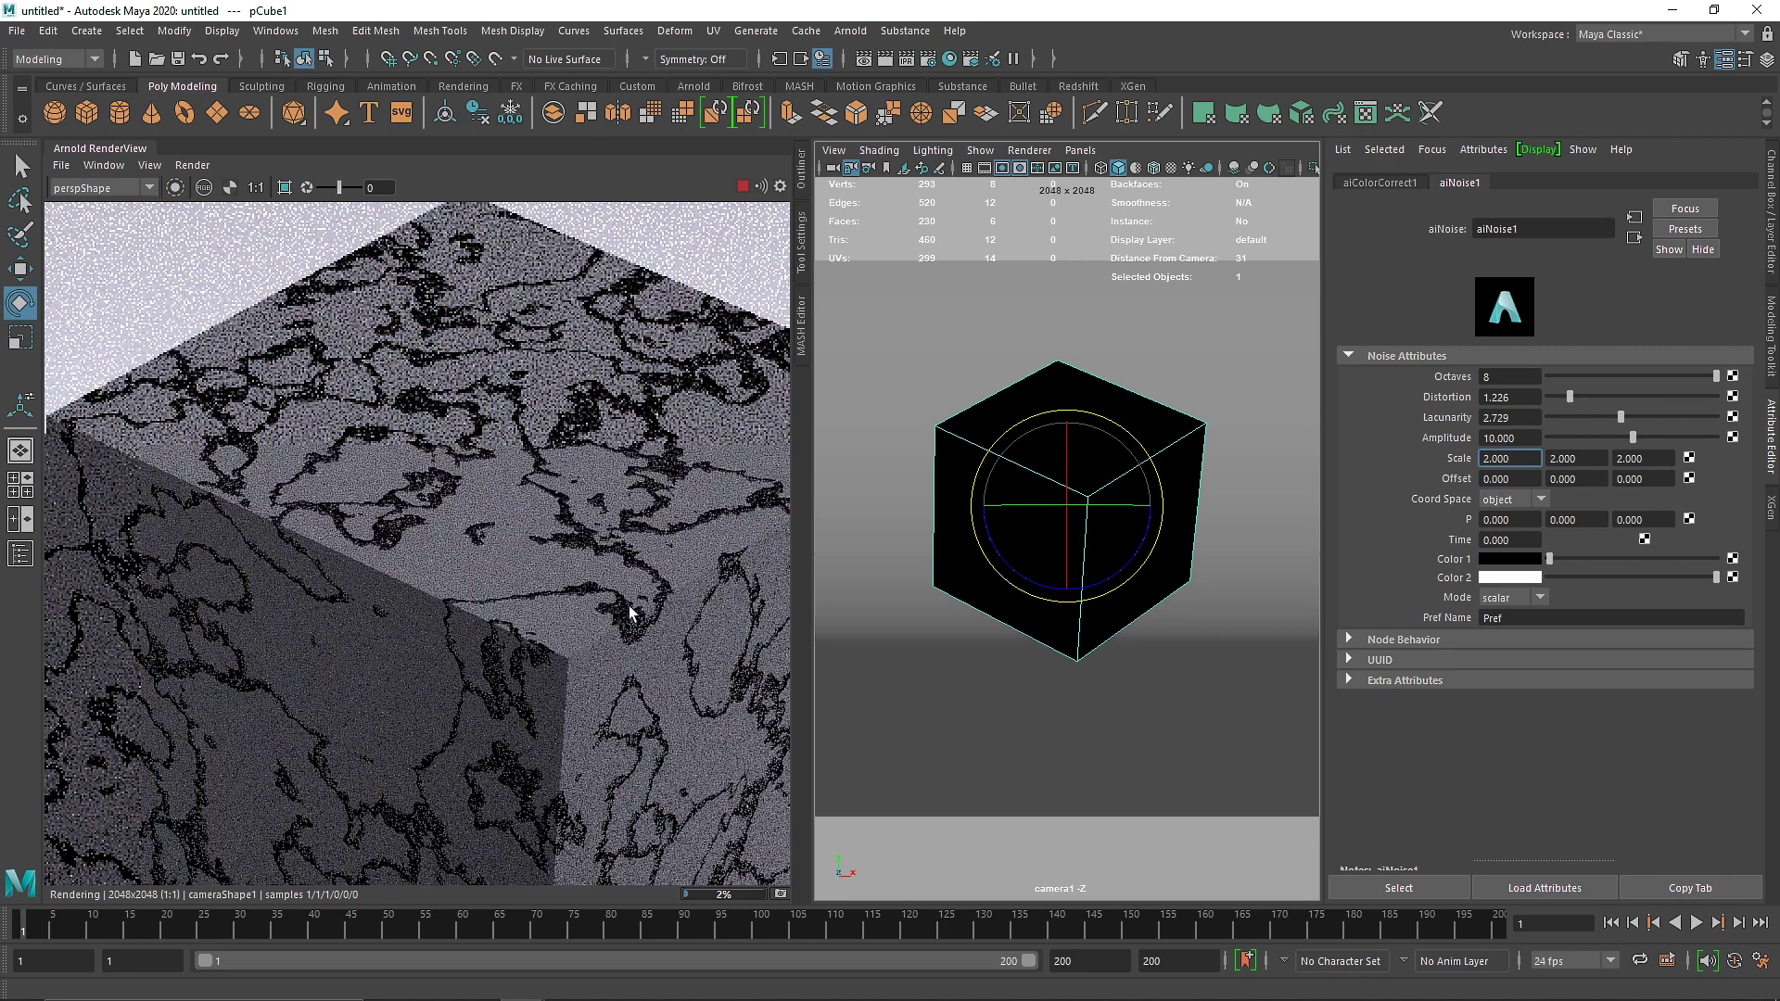
left_click(741, 188)
Set the Cracked material's coat color to white and coat roughness to 0.175 with the render restarted
left_click(1126, 403)
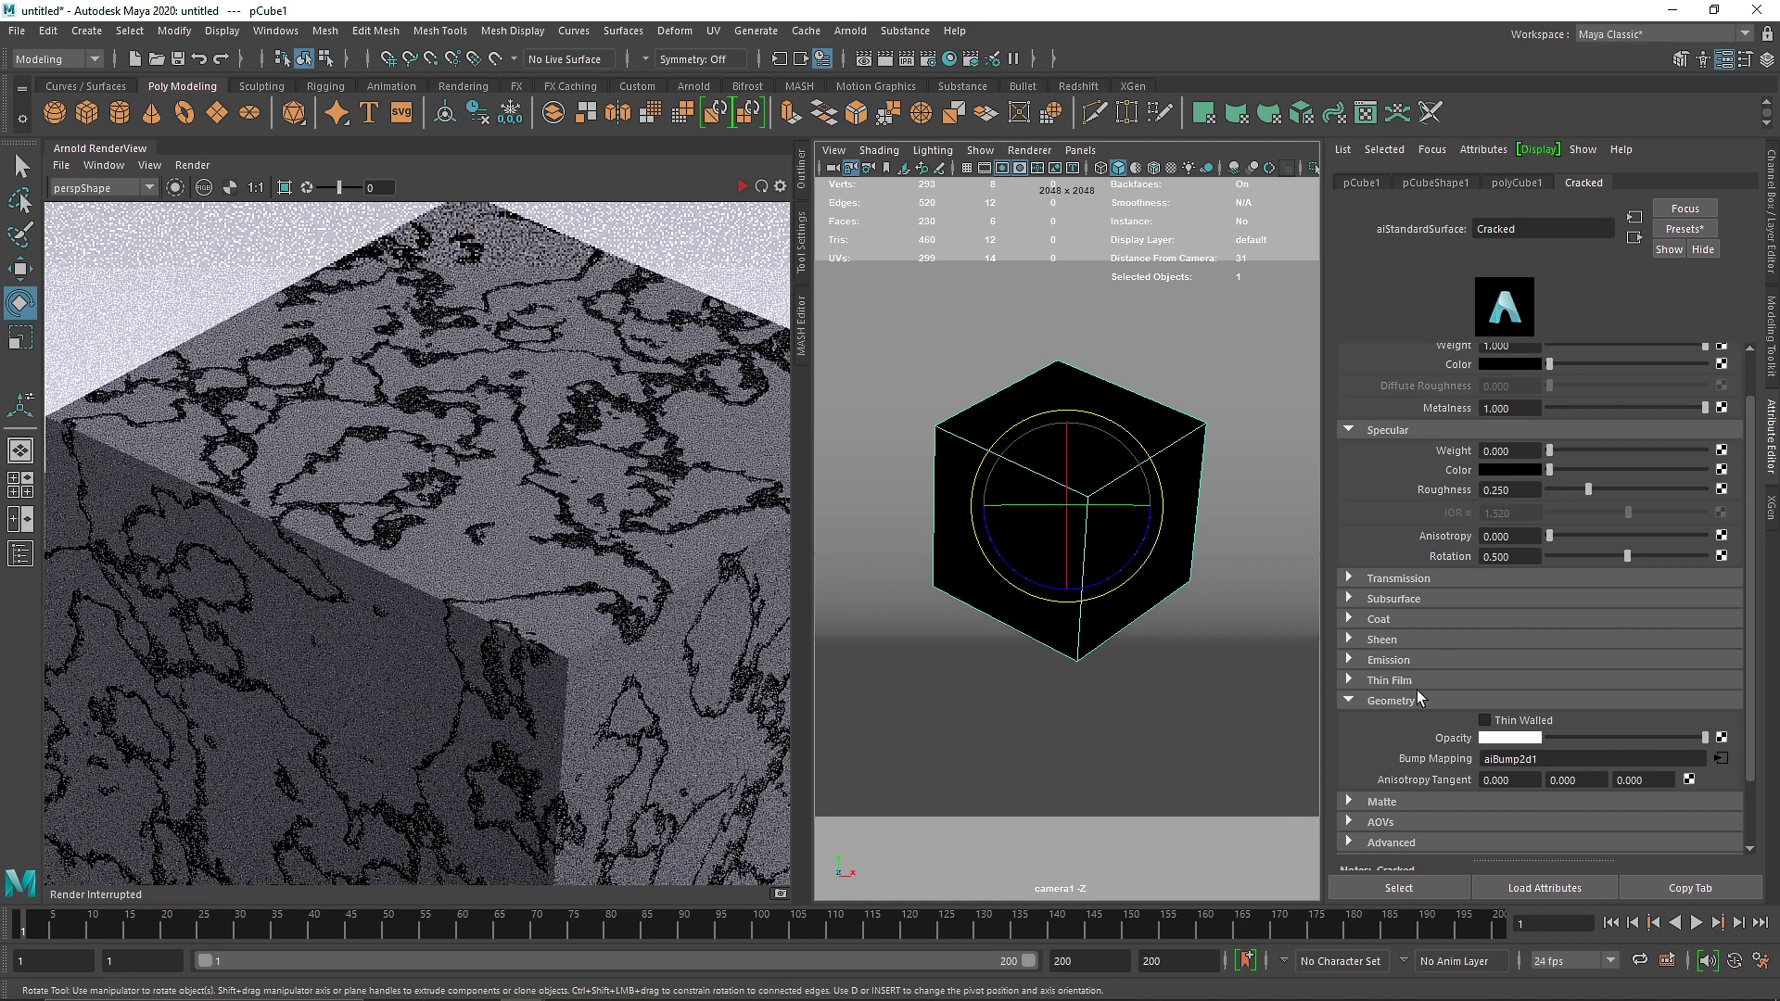
left_click(1382, 619)
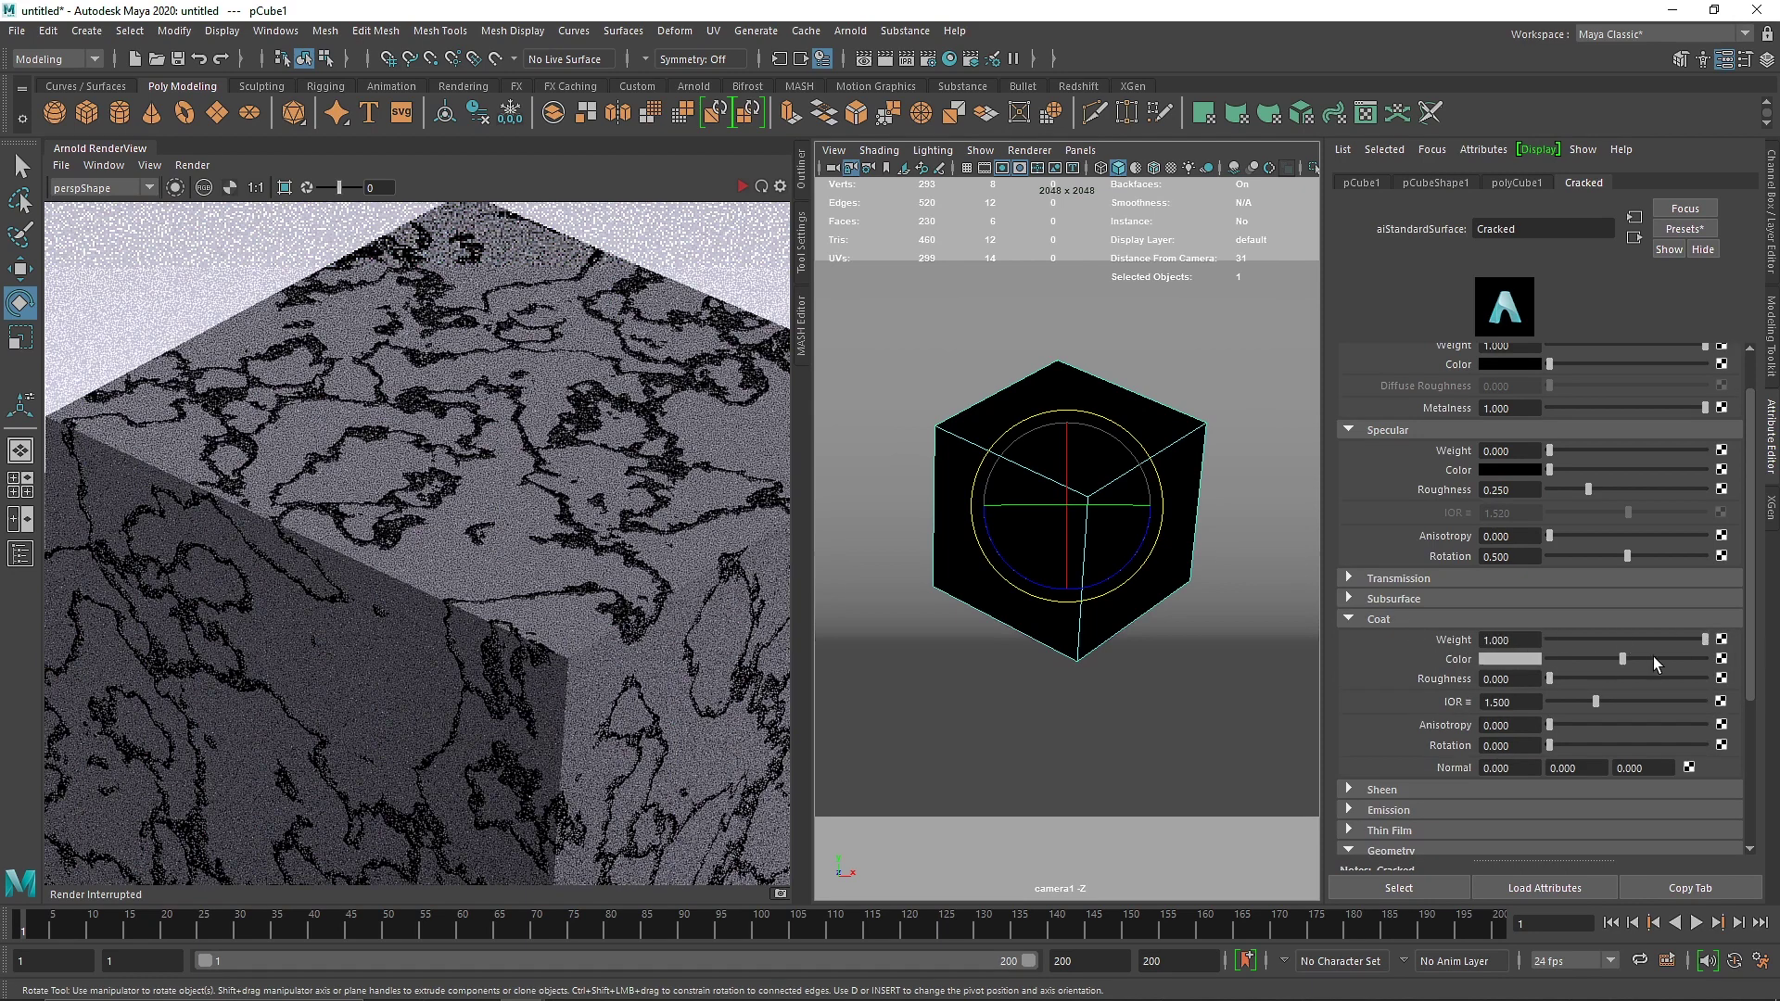
left_click(741, 187)
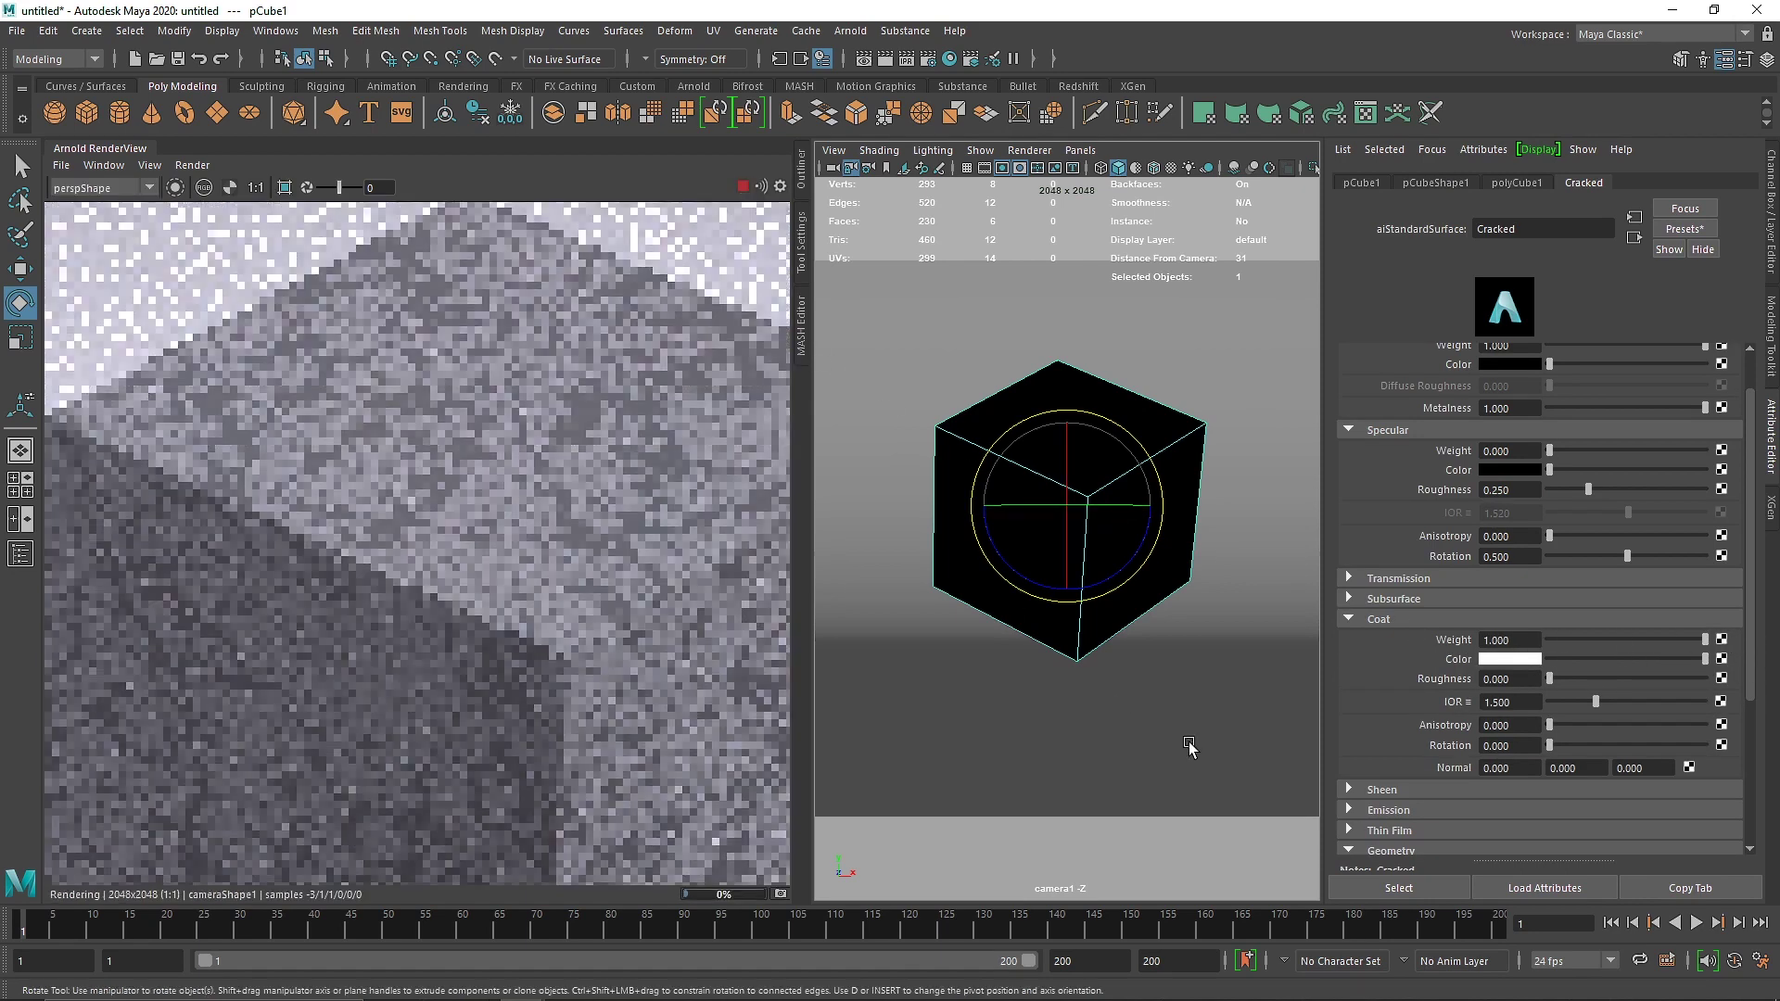
left_click(1577, 680)
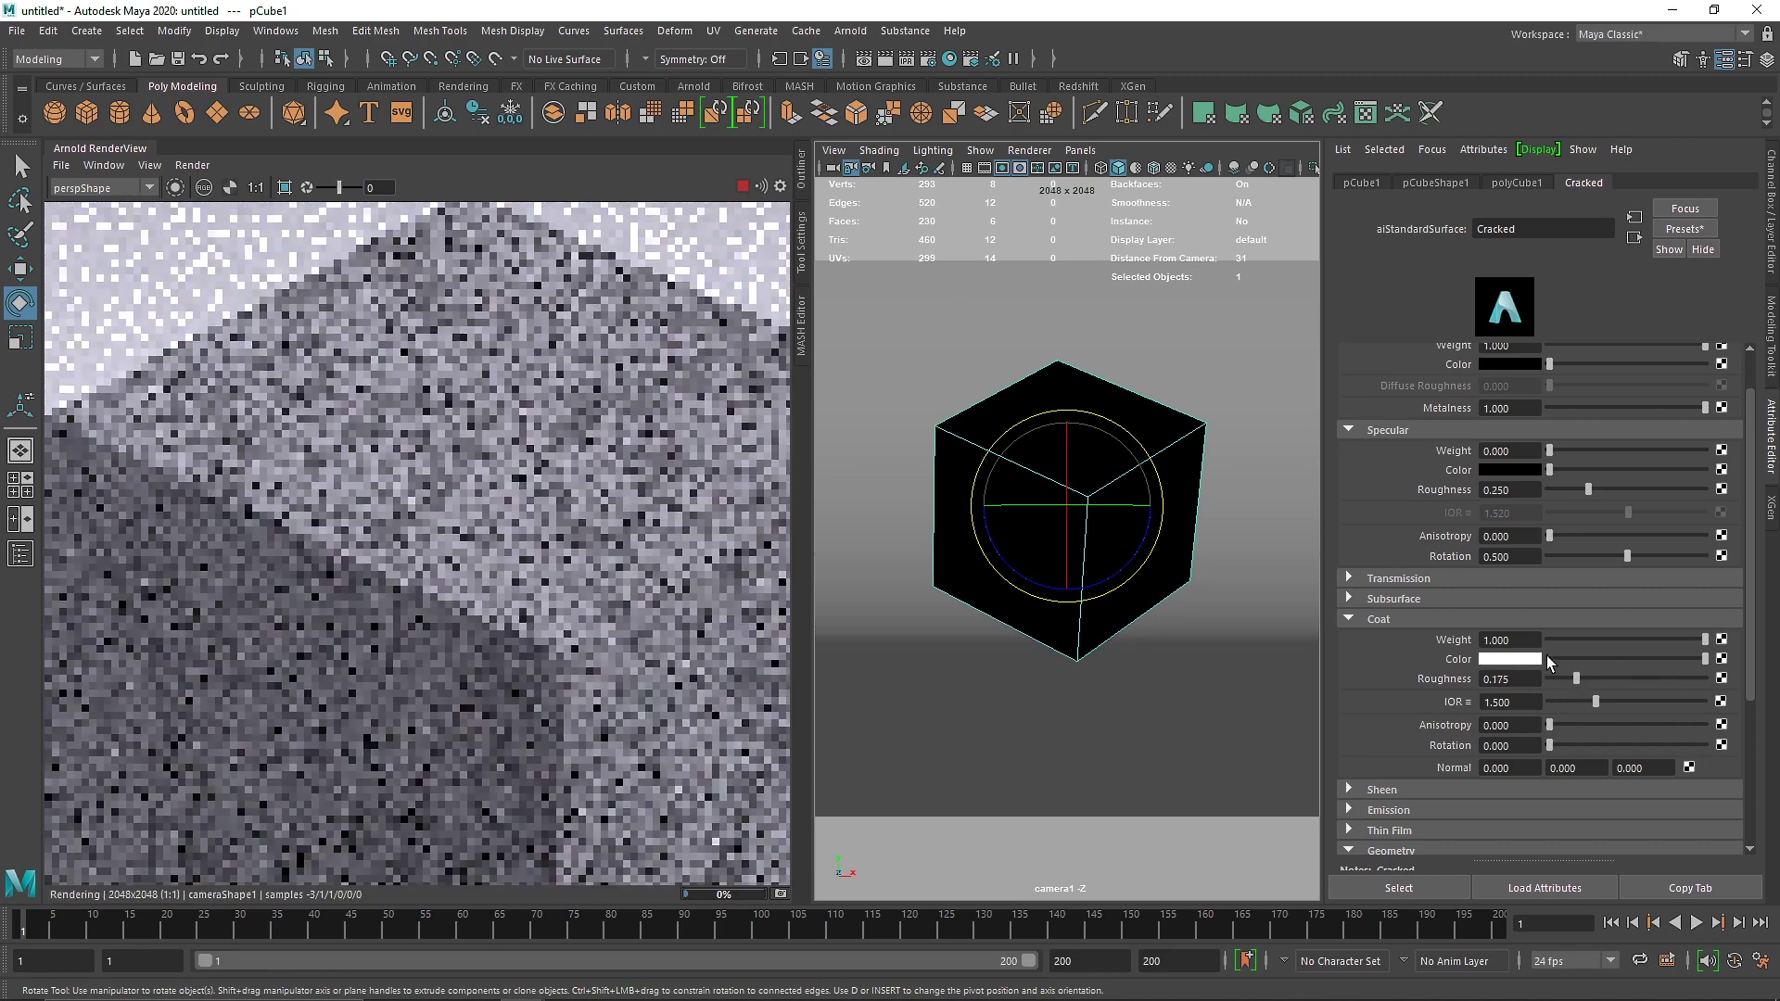
left_click(1433, 620)
left_click(1432, 598)
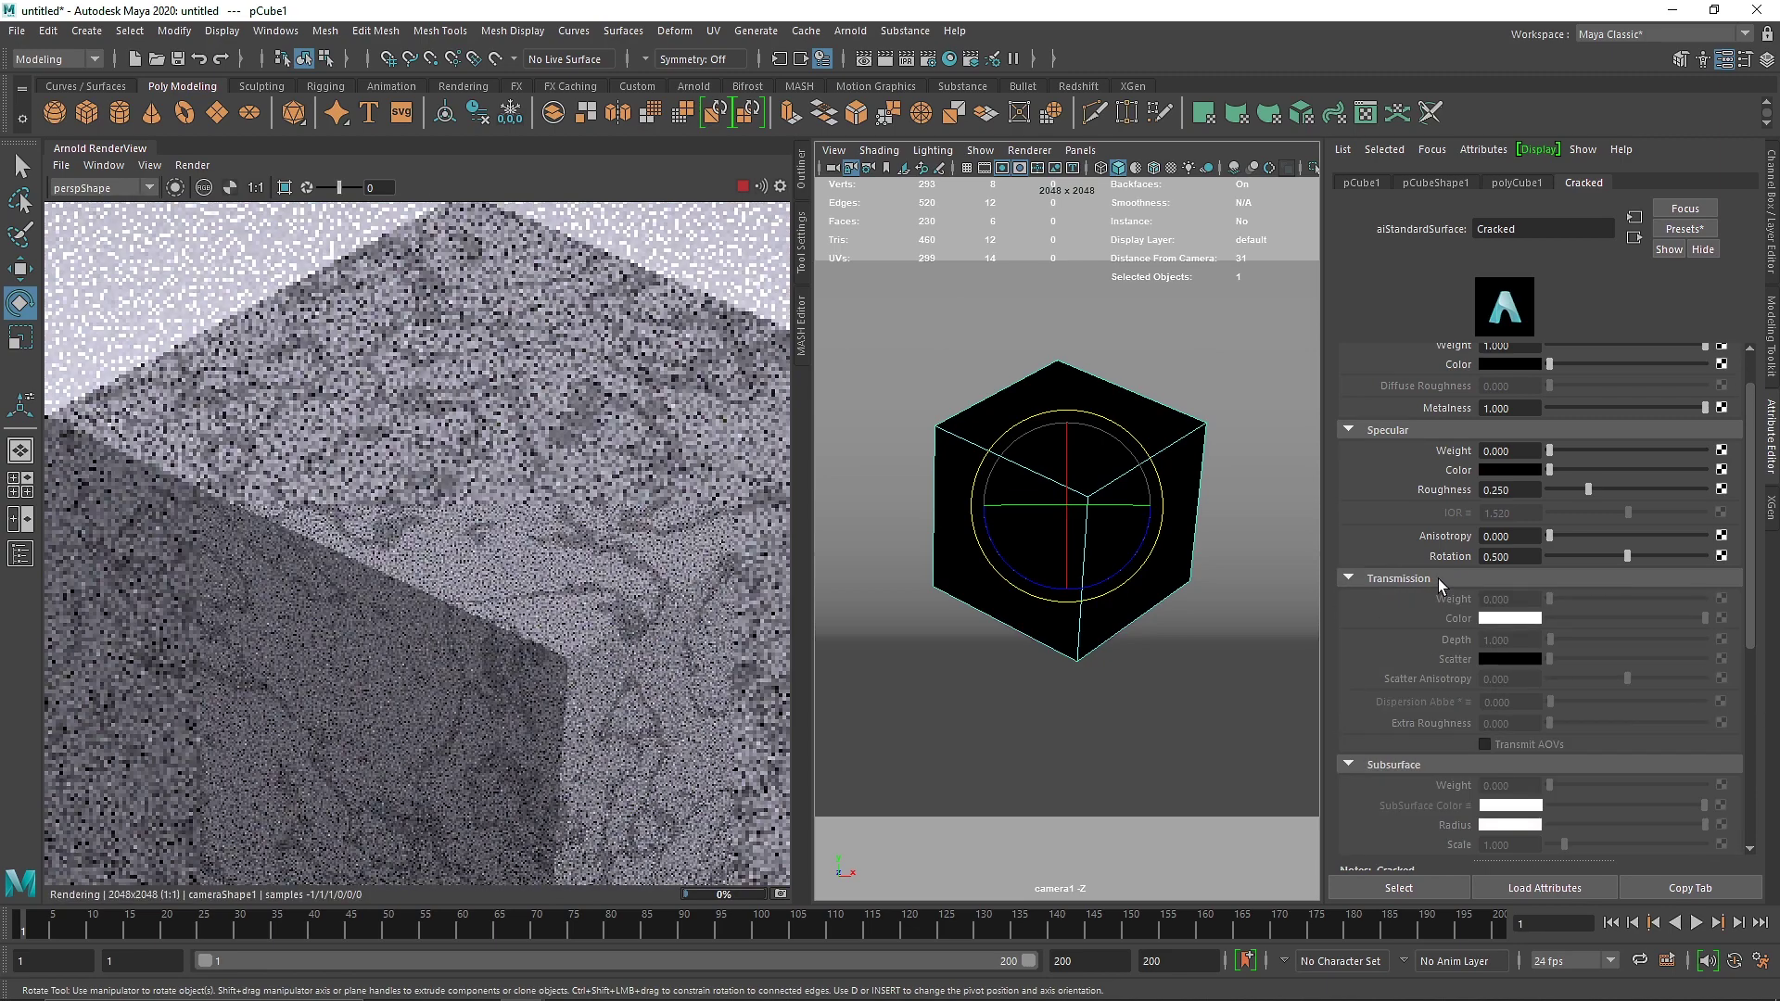
left_click(1433, 599)
Set the Cracked material's metalness to 0.9 and its base color to dark grey
scroll(1532, 477, "up", 1)
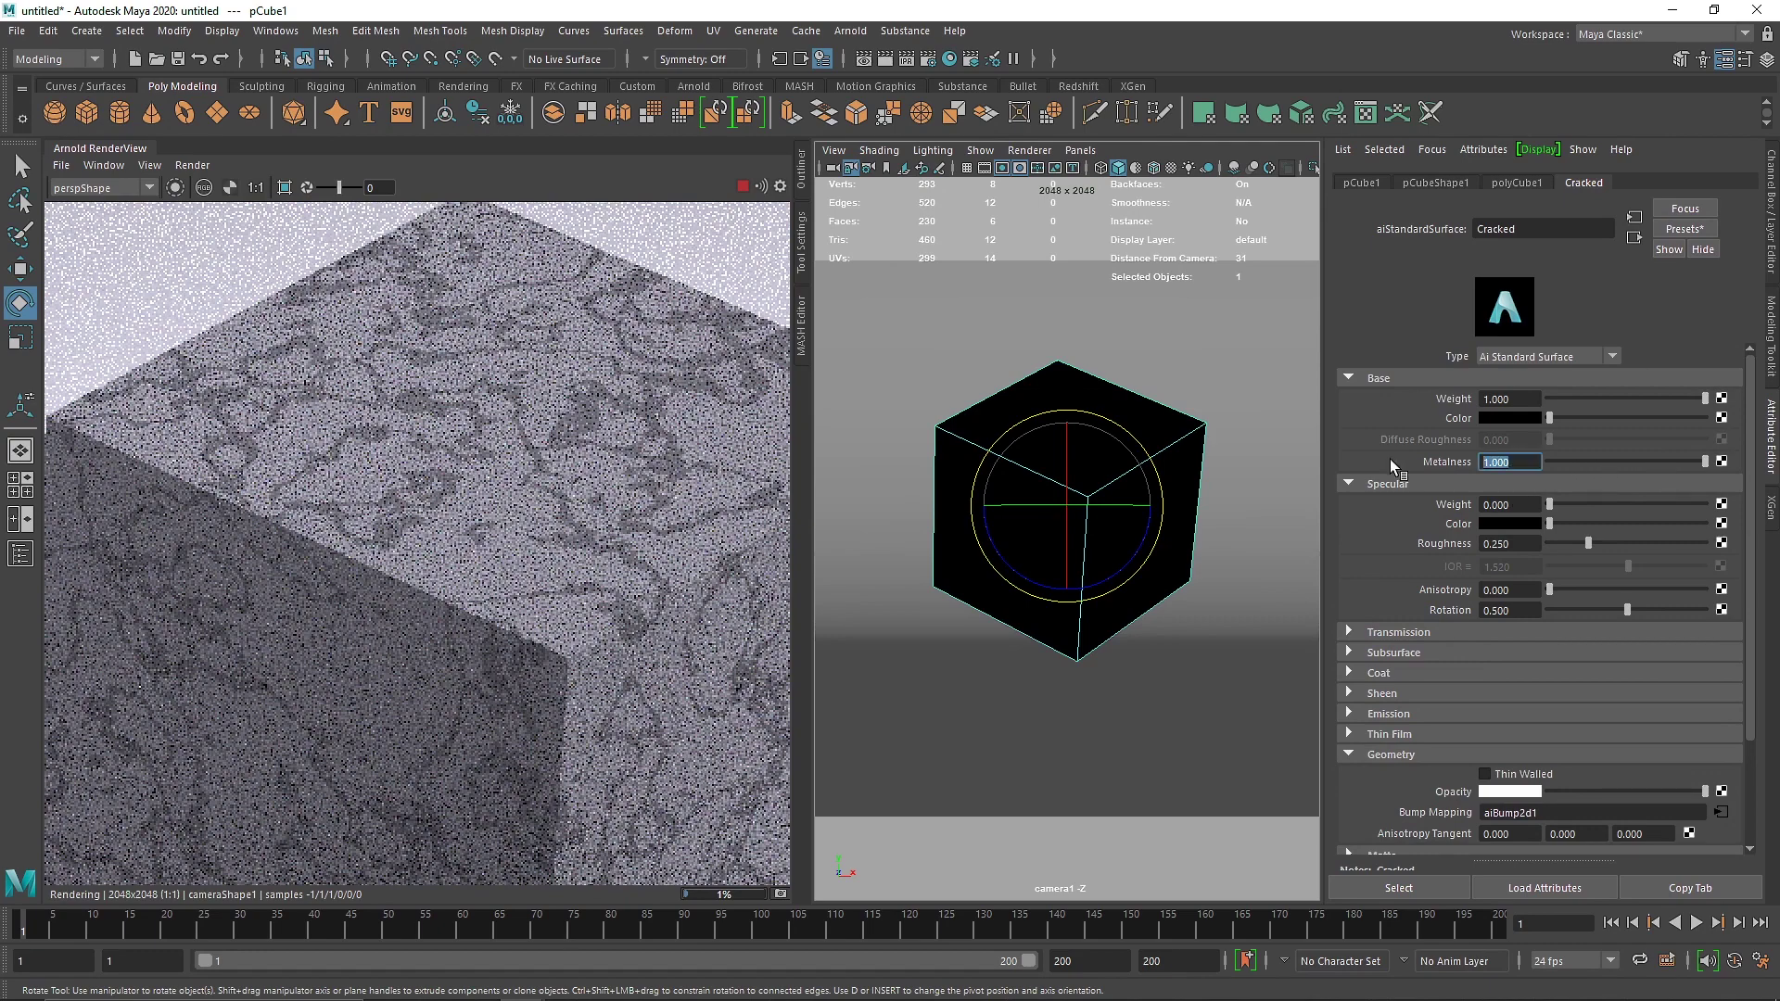
type("0.9")
key("Return")
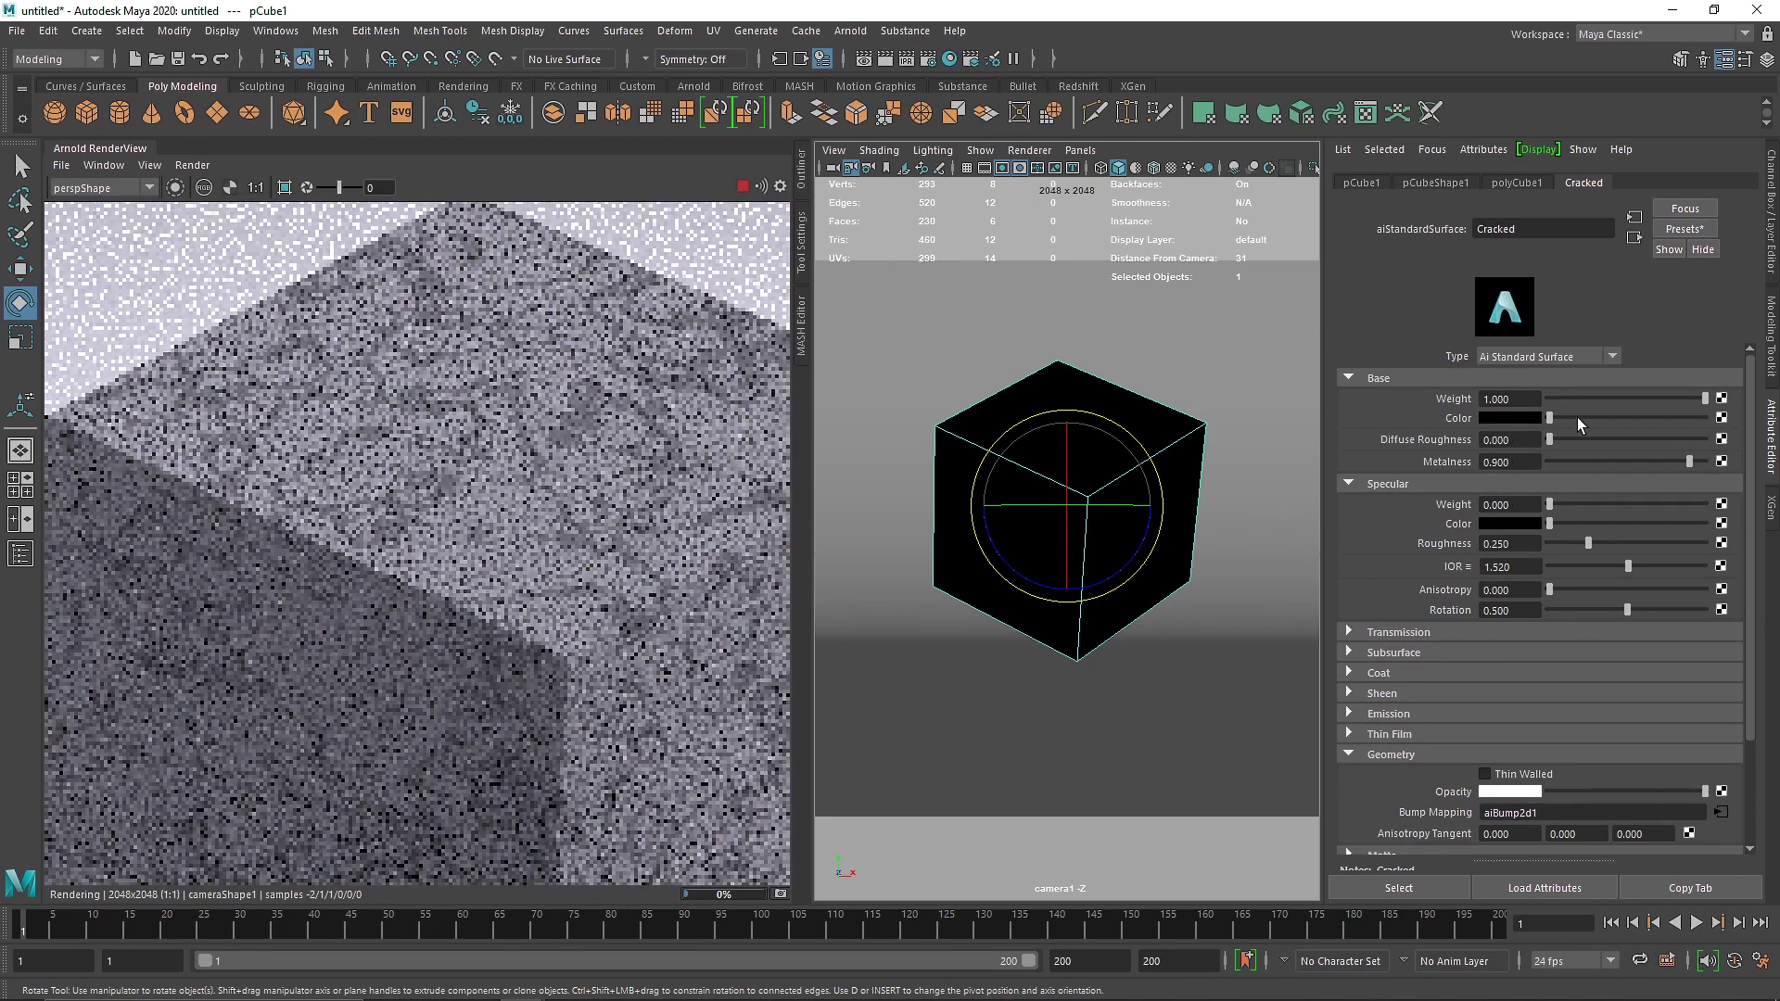
mouse_move(1578, 417)
left_mouse_down()
mouse_move(1695, 414)
mouse_move(1582, 417)
left_mouse_up()
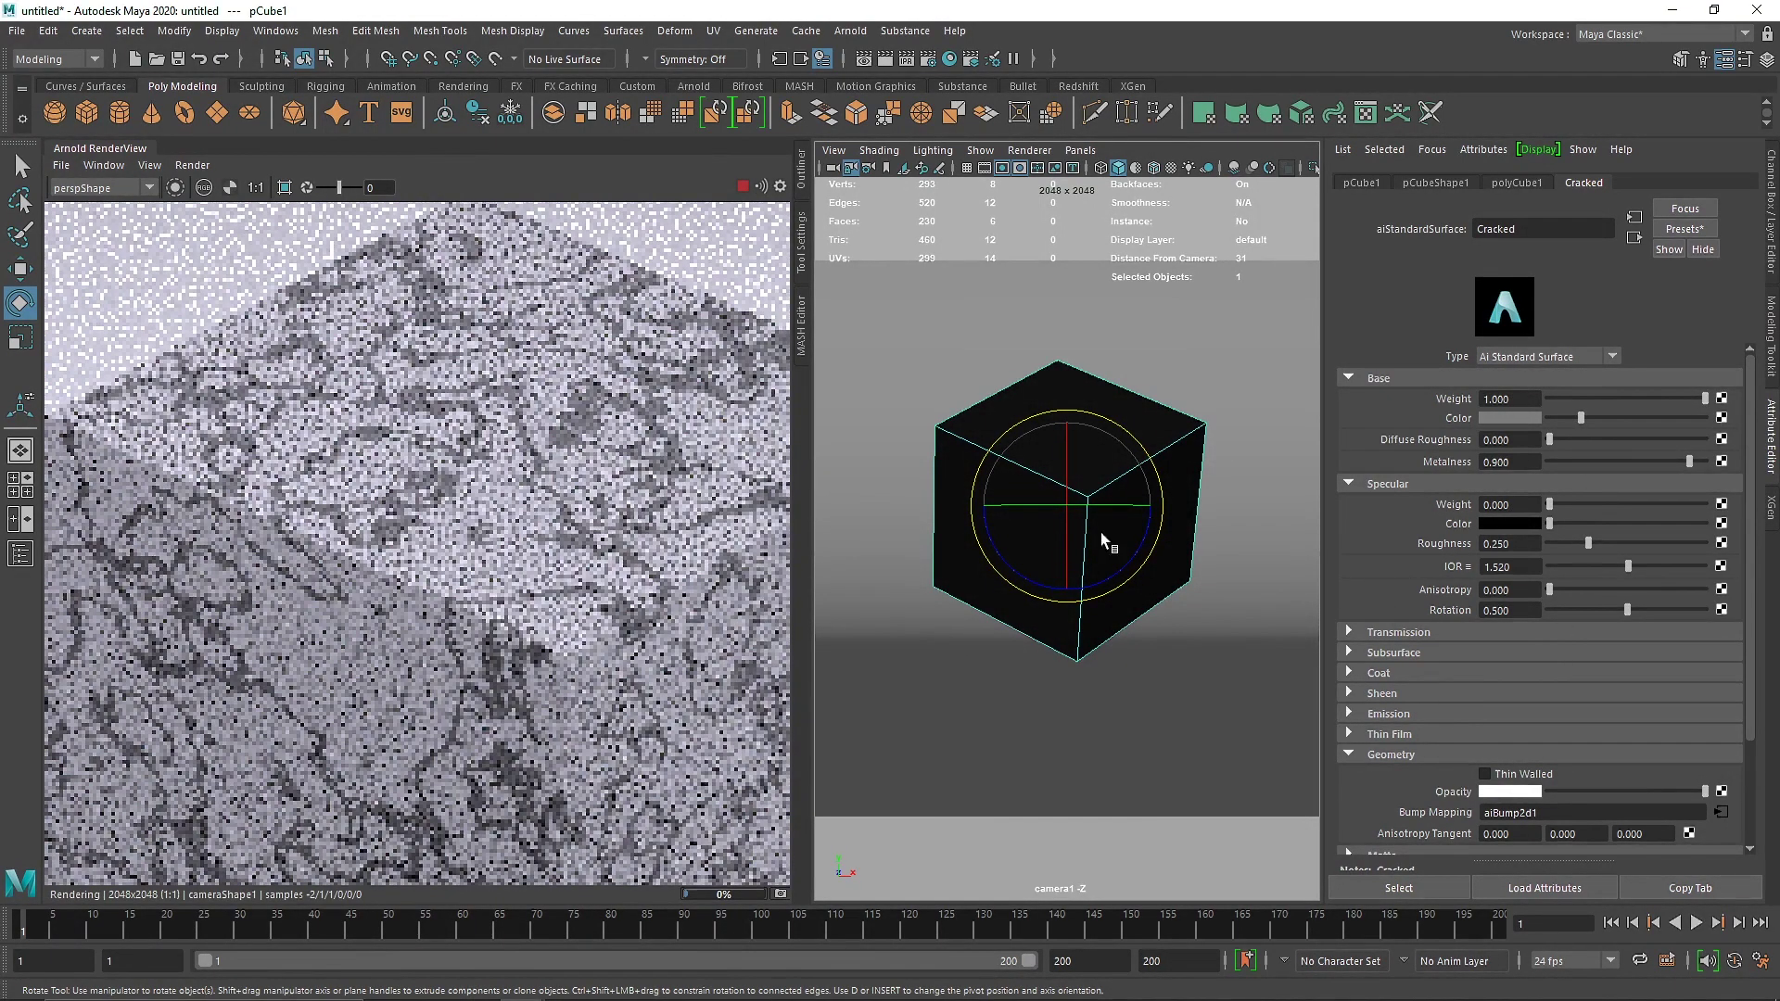
scroll(447, 445, "down", 1)
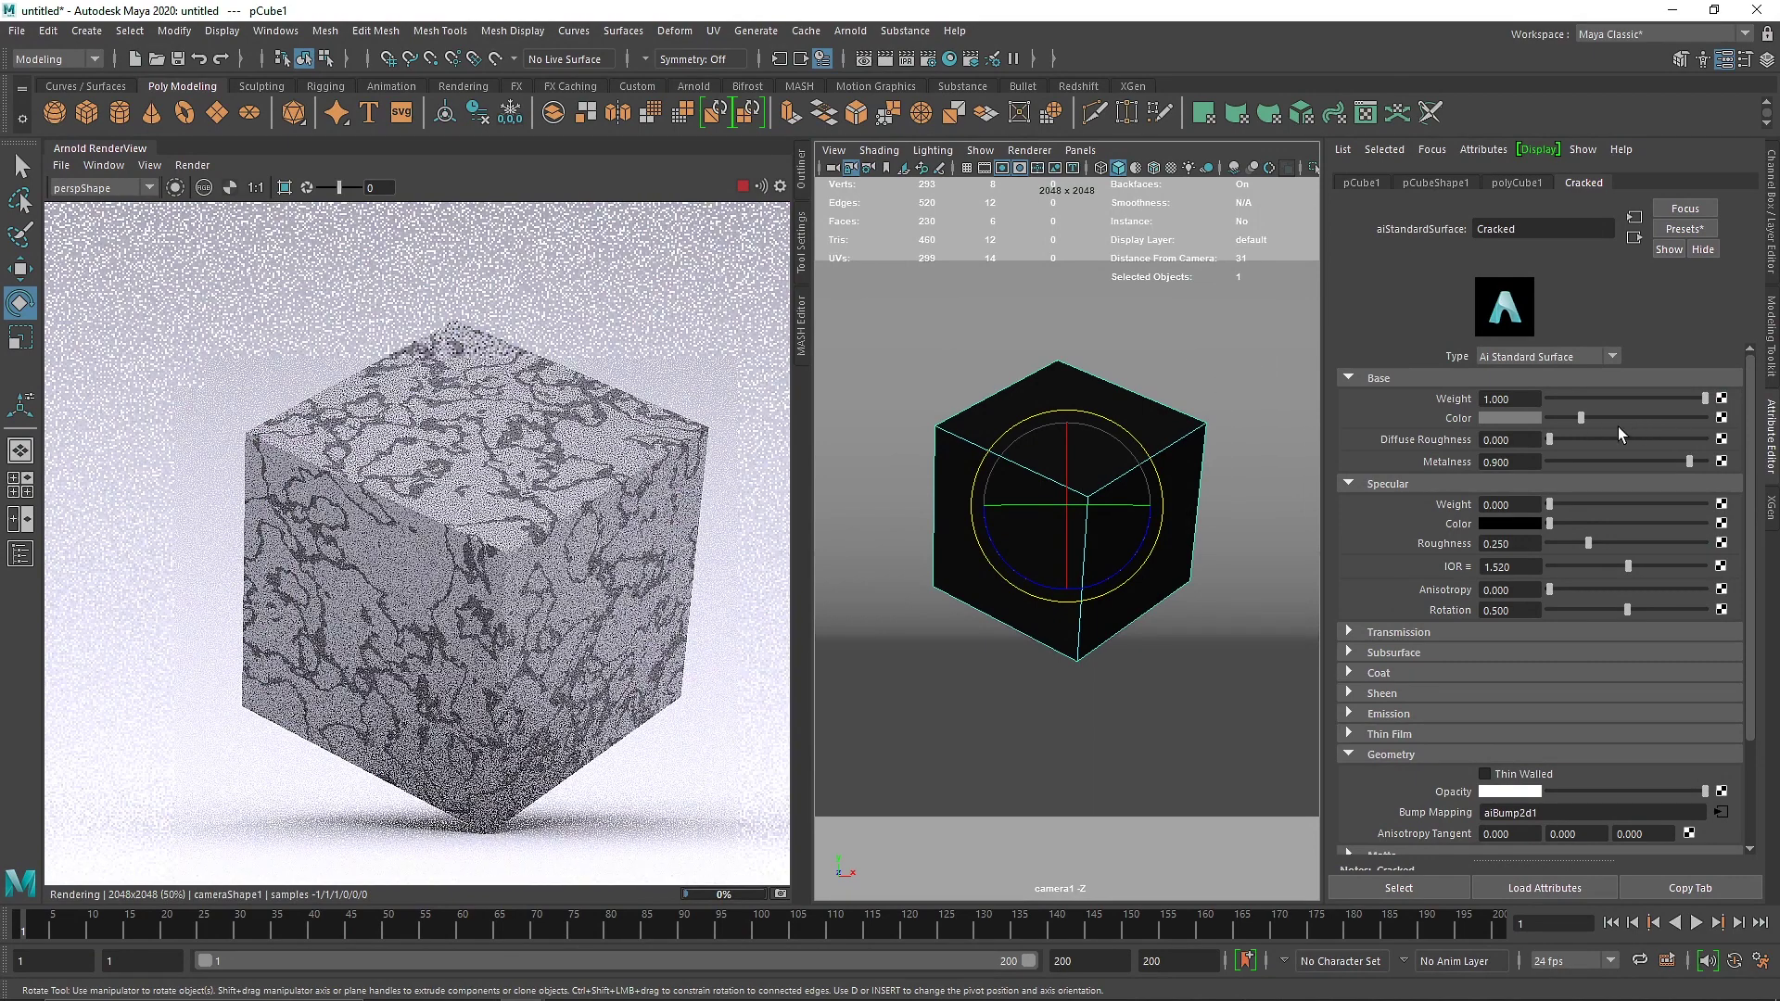
left_click_drag(1581, 417, 1564, 416)
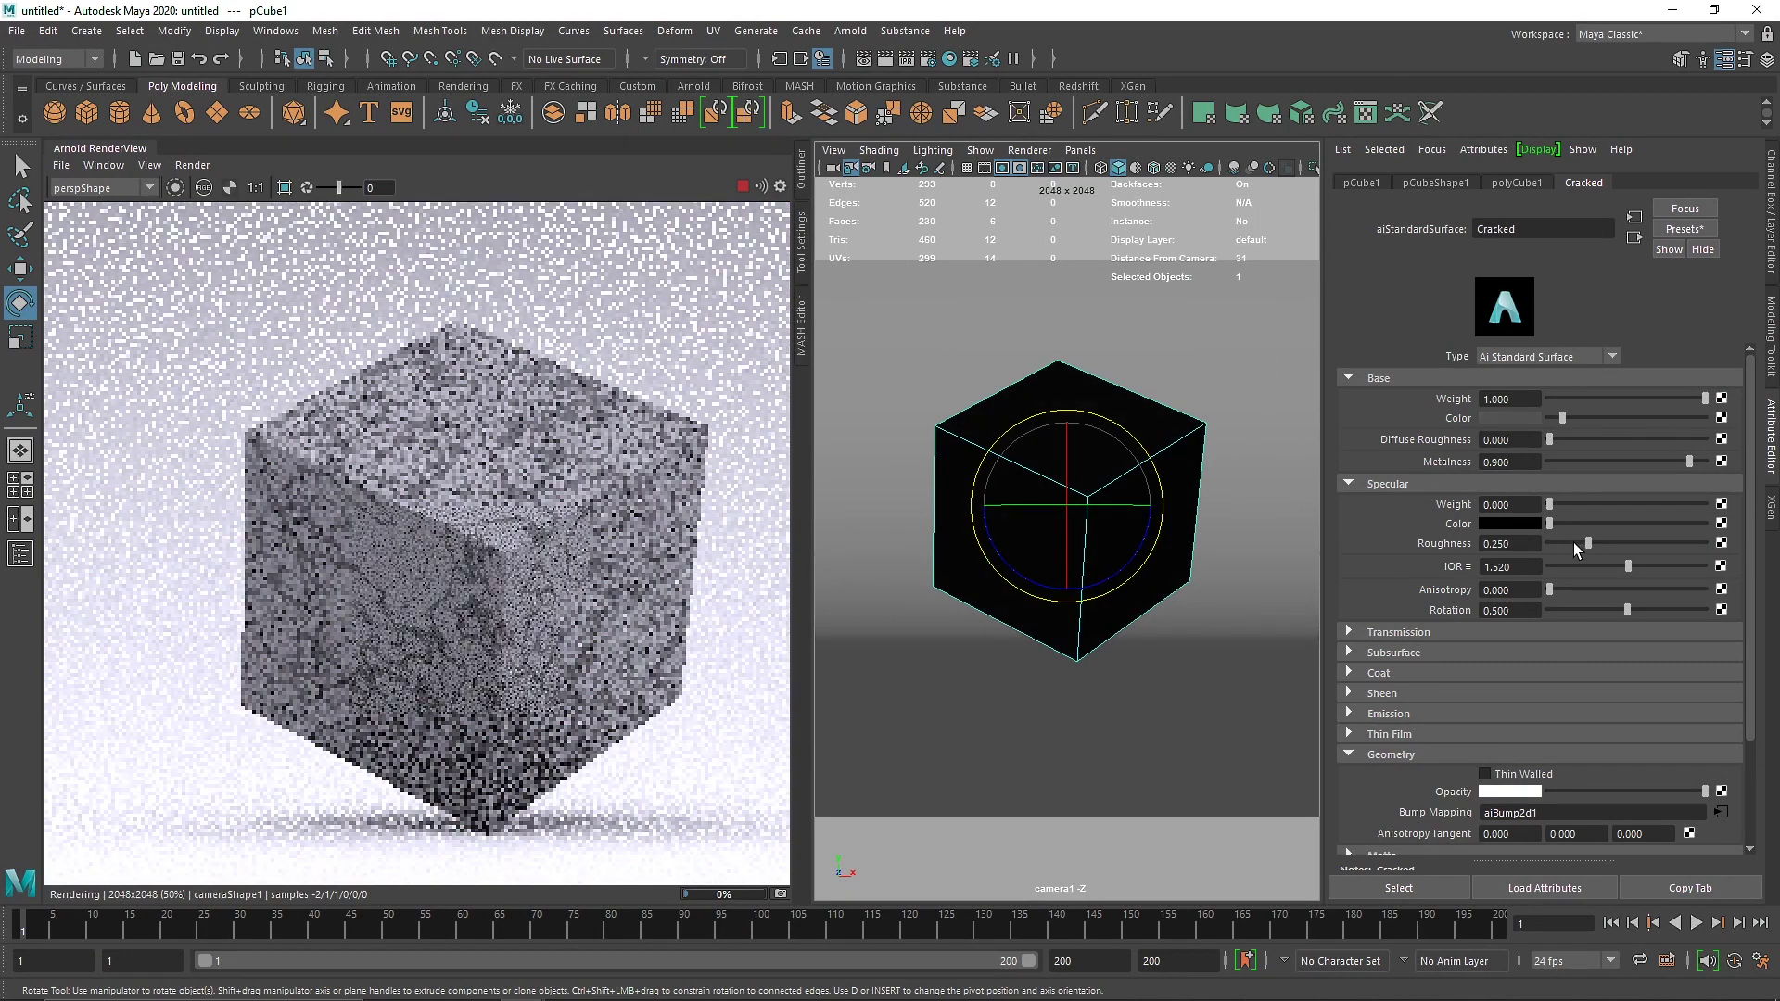
Set the specular weight to 1, specular color to white and roughness to 0.163, and darken the base color to a value of about 0.03
left_click_drag(1573, 543, 1733, 522)
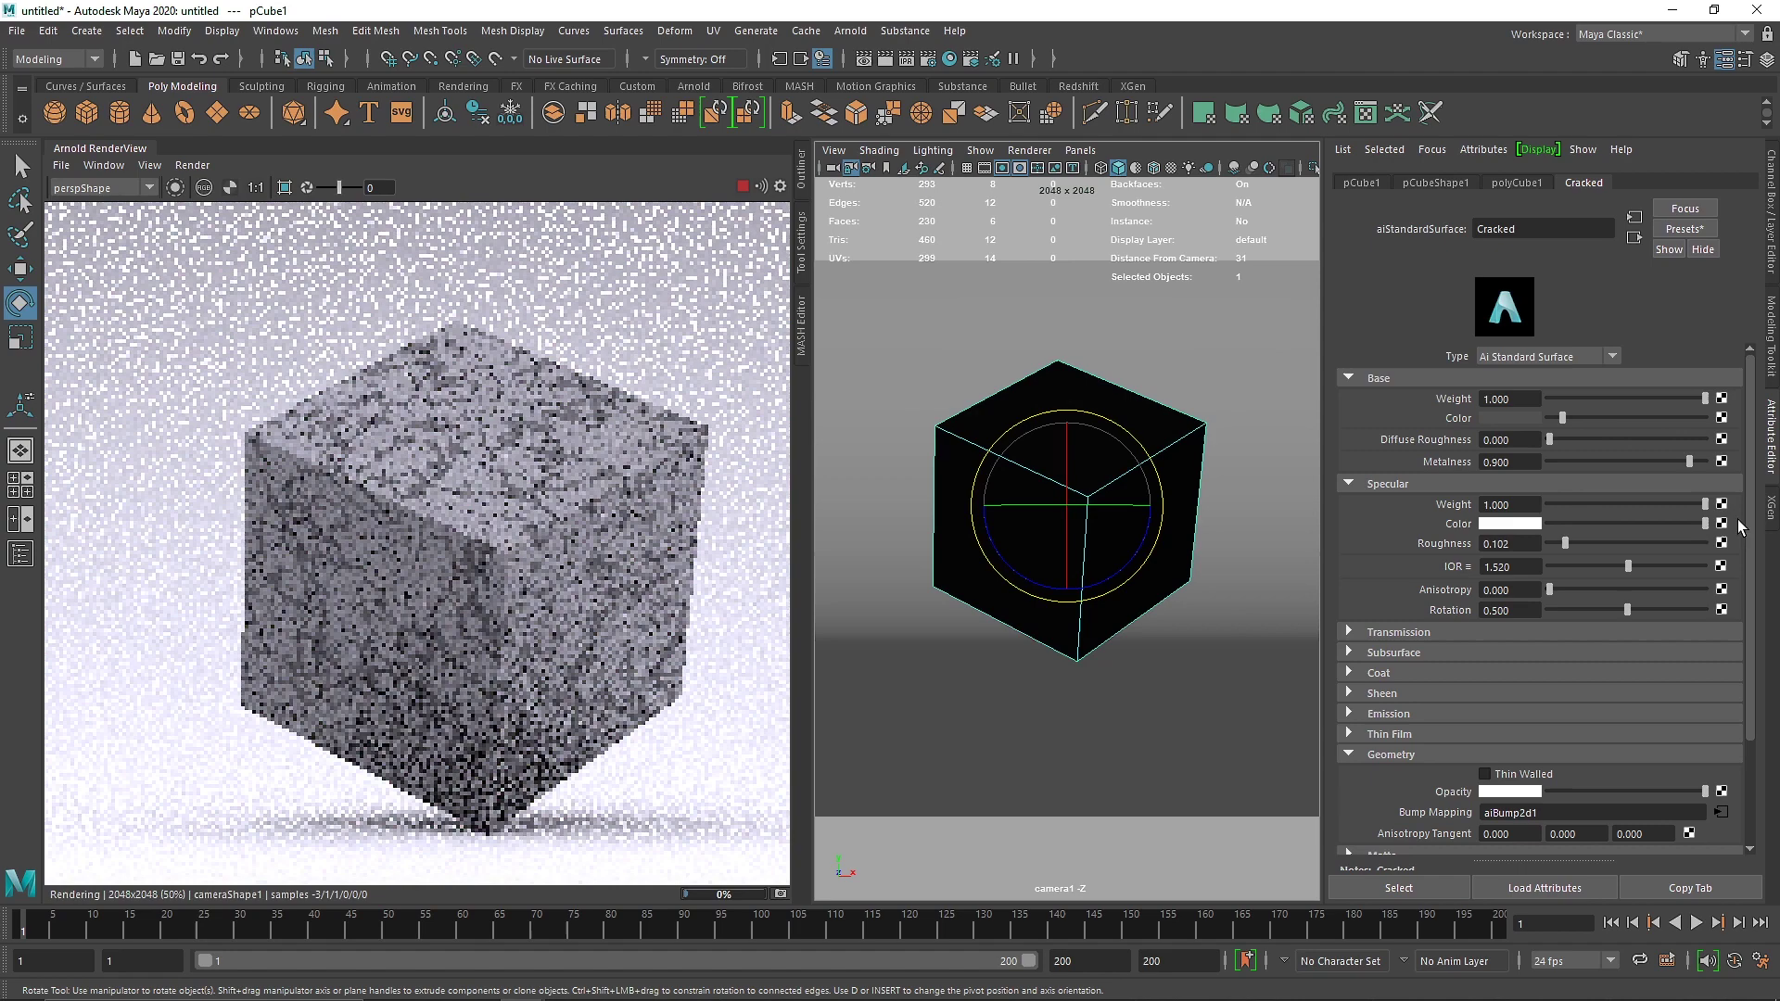
left_click_drag(1570, 543, 1573, 543)
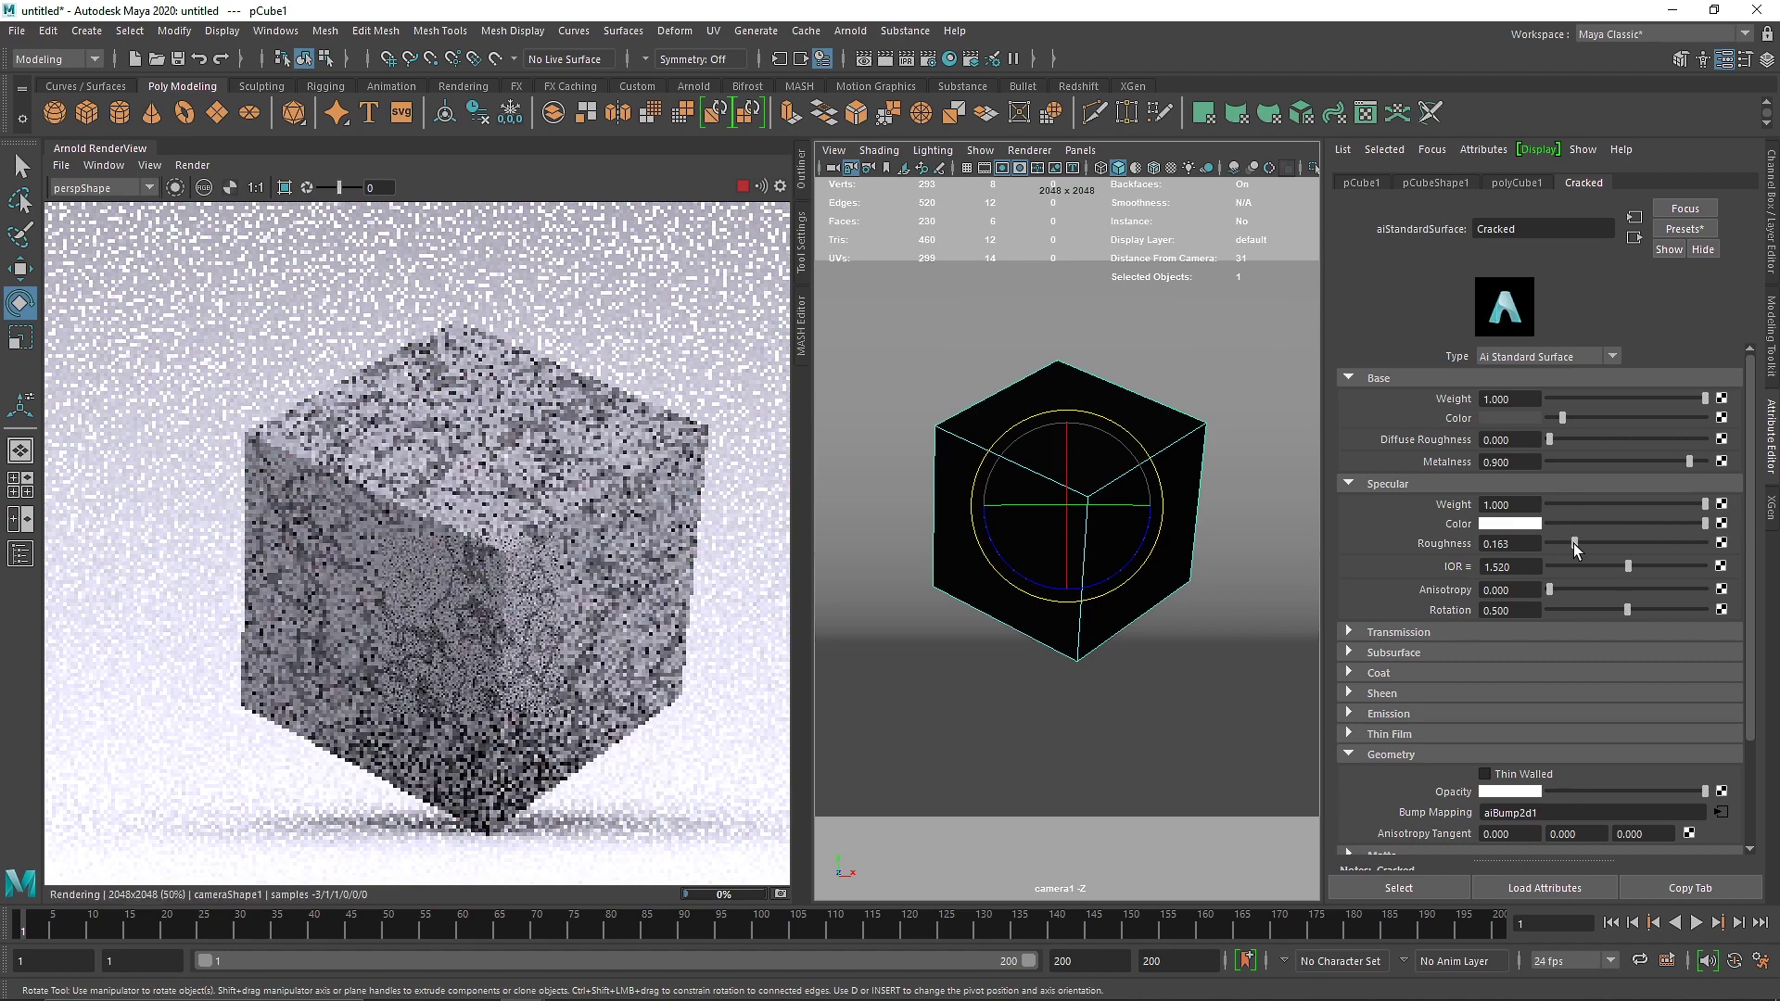
left_click_drag(1571, 420, 1563, 420)
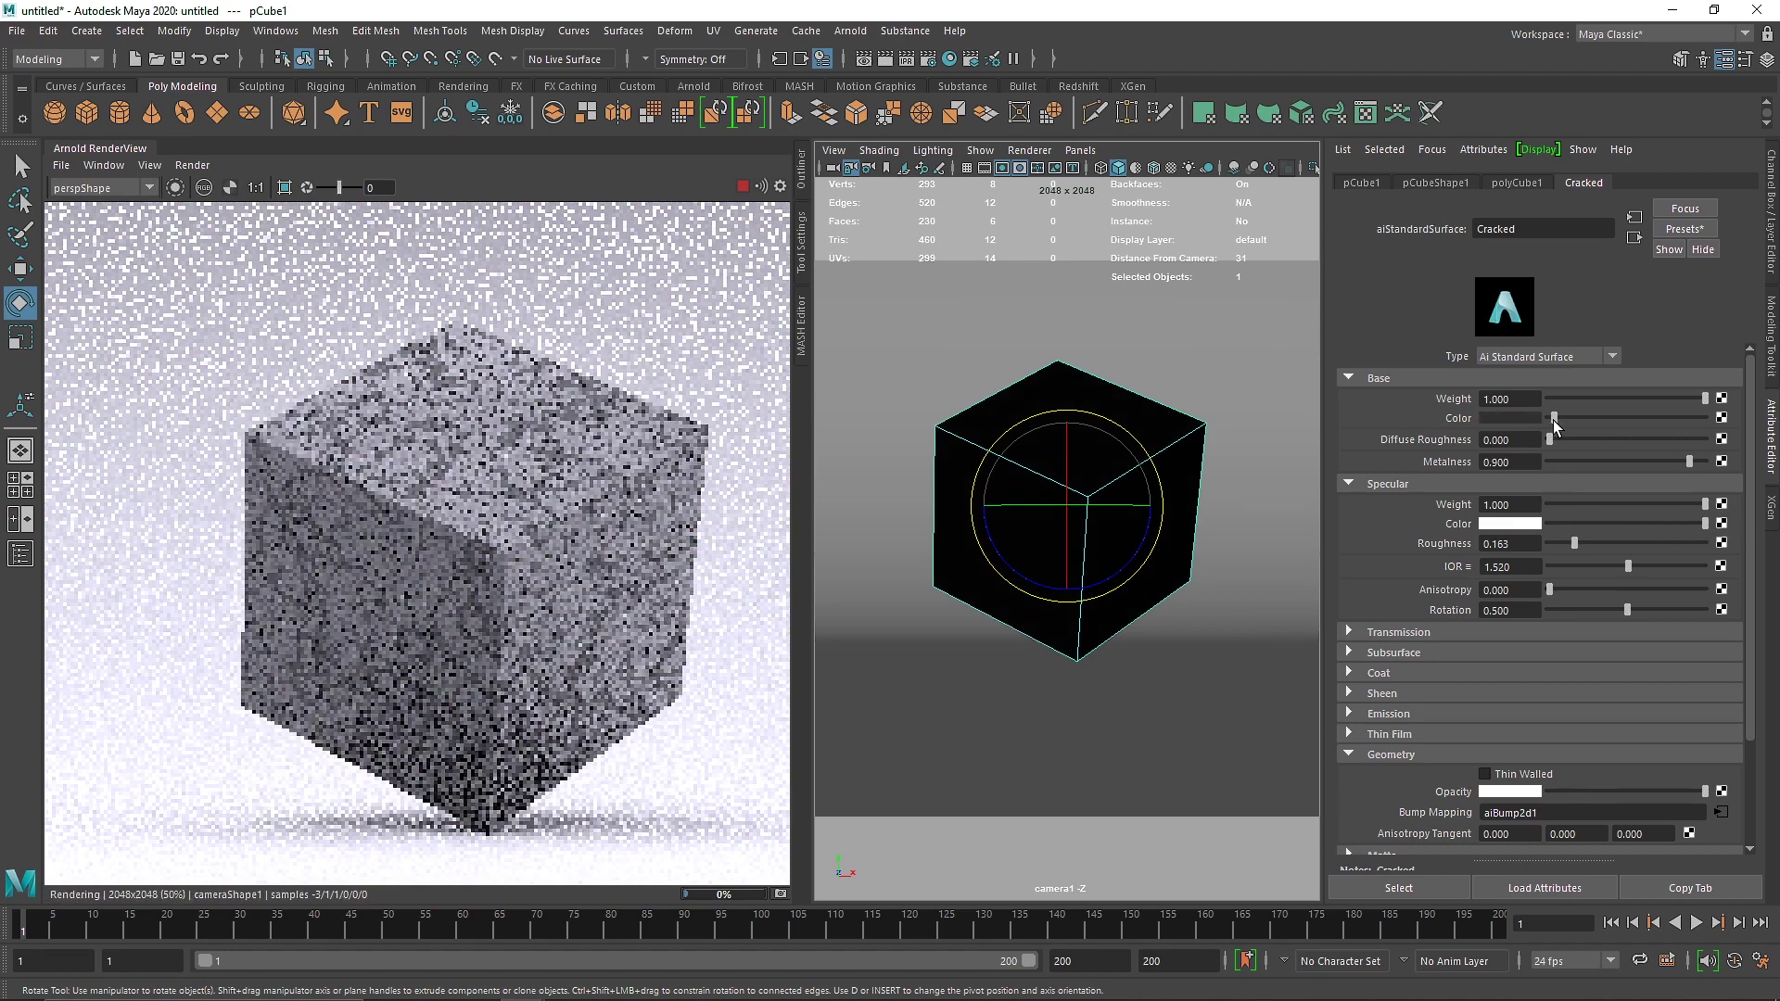
Set the coat weight to 0.1 and limit the render to a small crop region on the cube's top face
left_click(1379, 673)
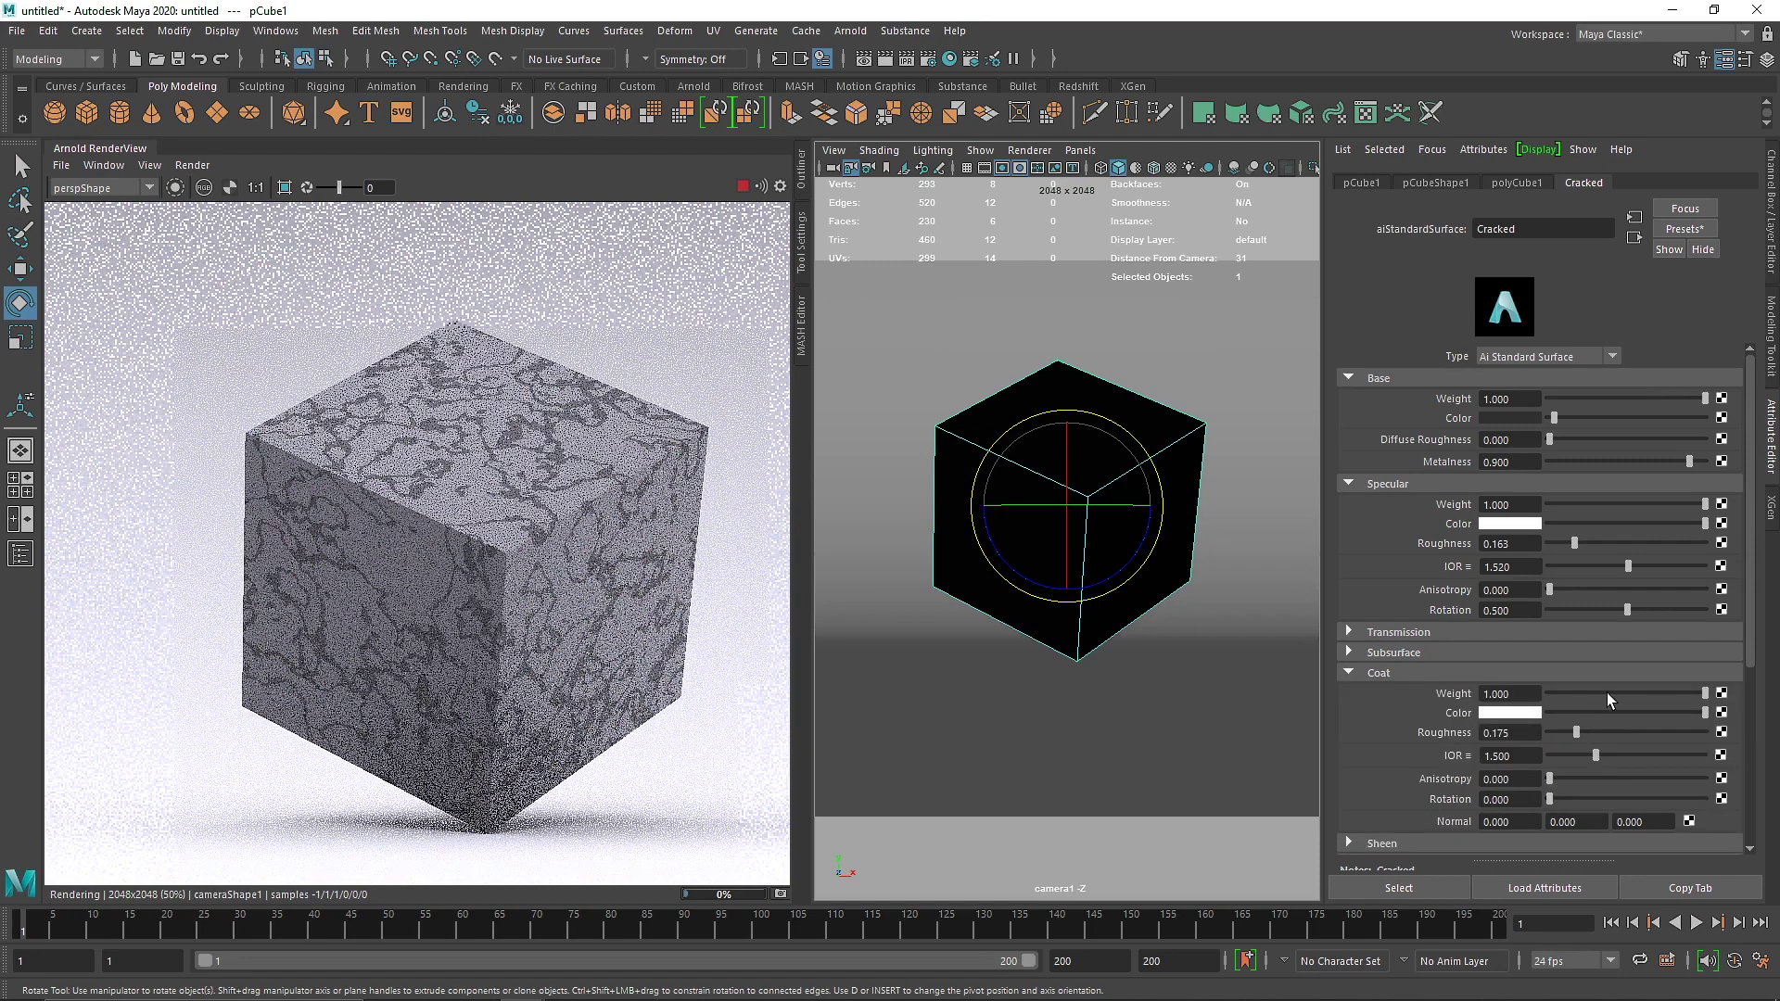
left_click(1510, 694)
type("0.1")
key("Return")
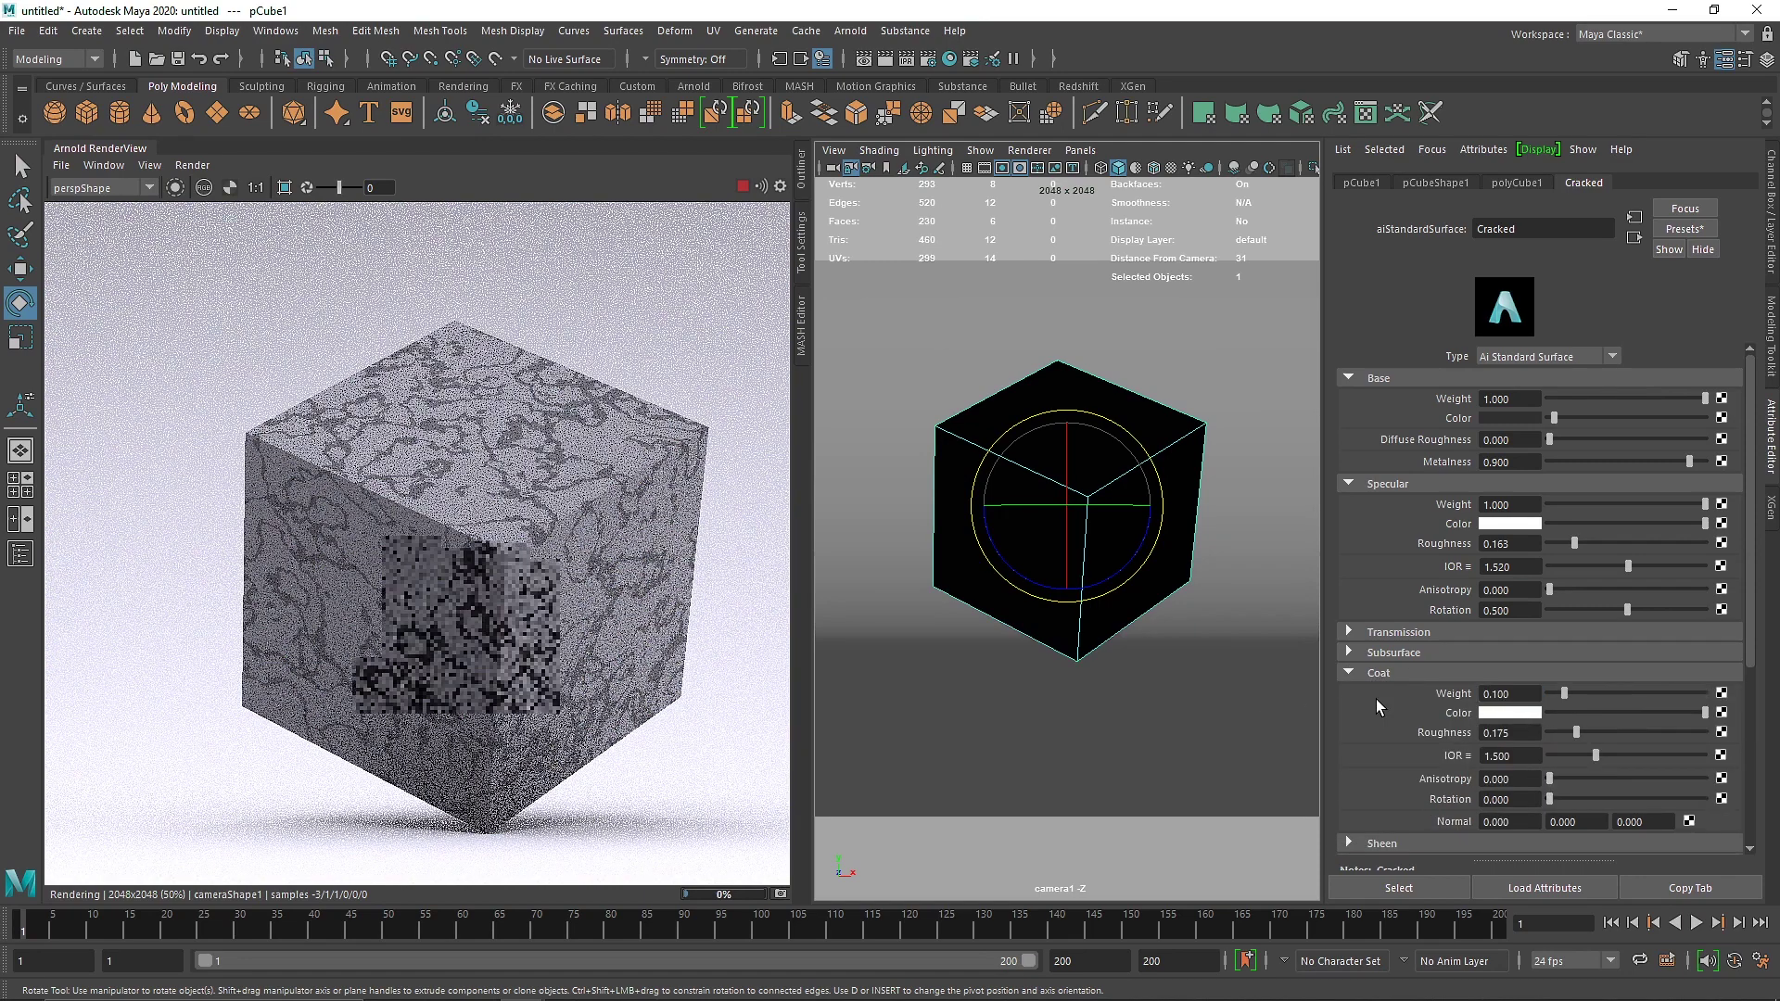
scroll(482, 408, "up", 2)
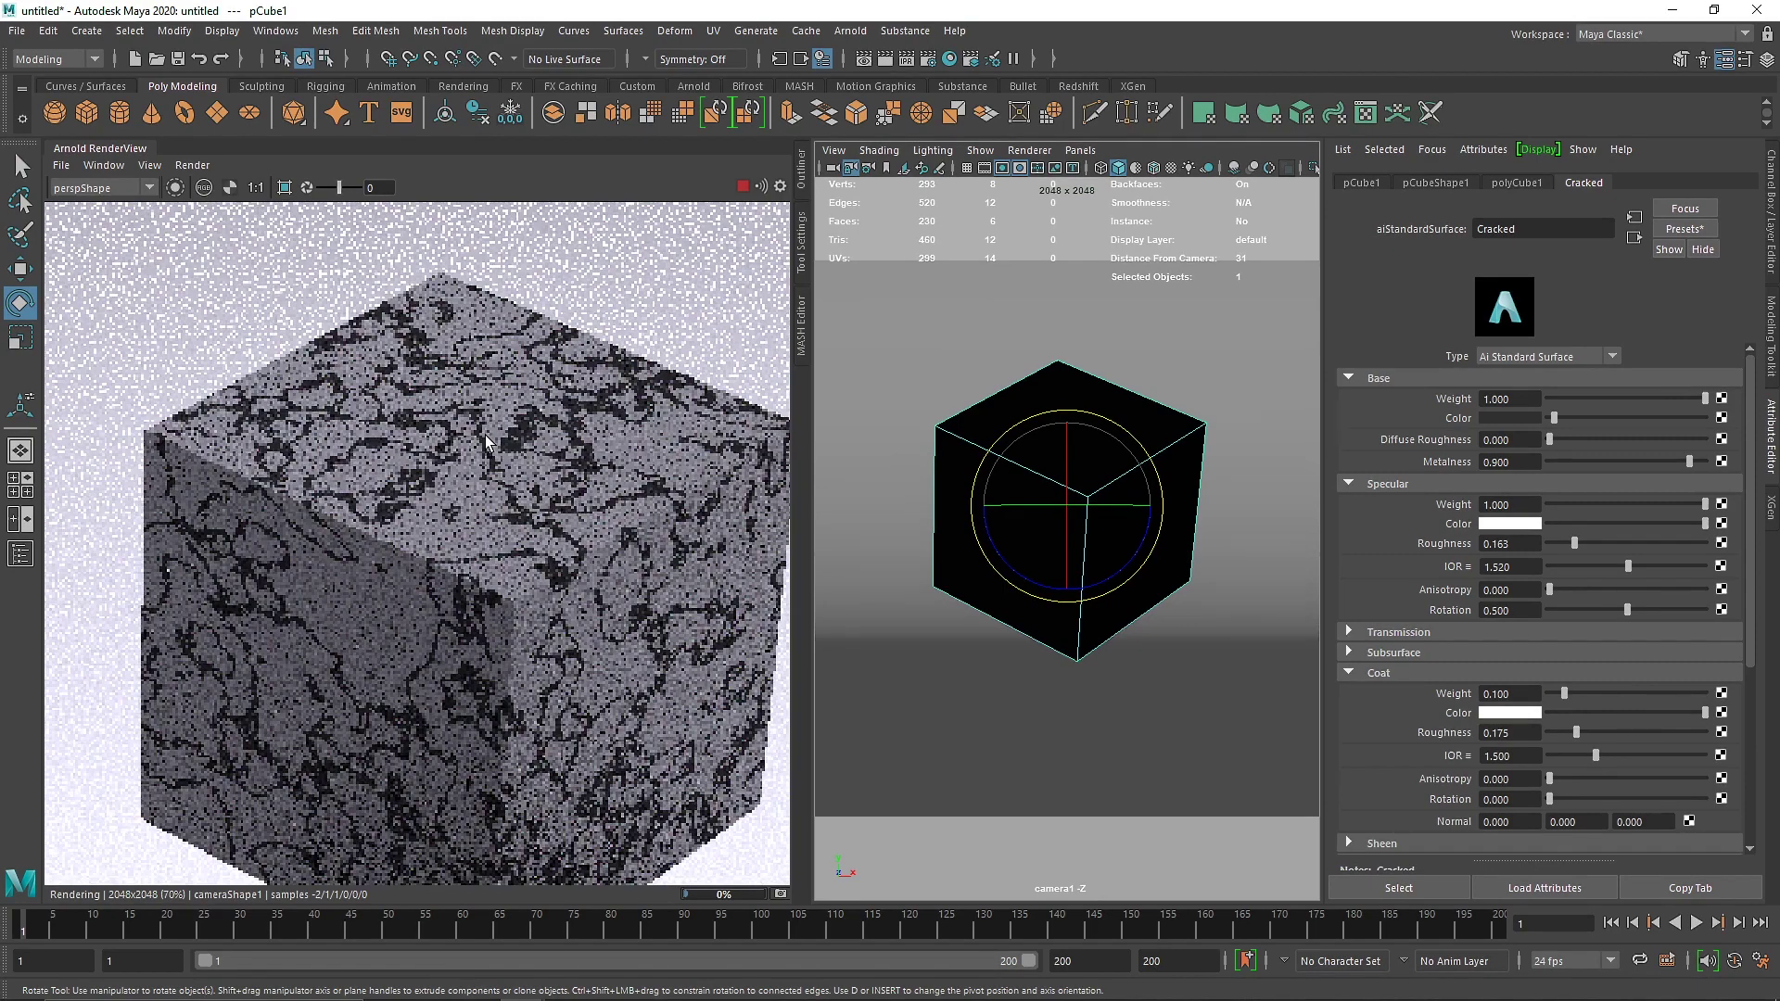
scroll(487, 440, "up", 1)
left_click_drag(596, 547, 447, 394)
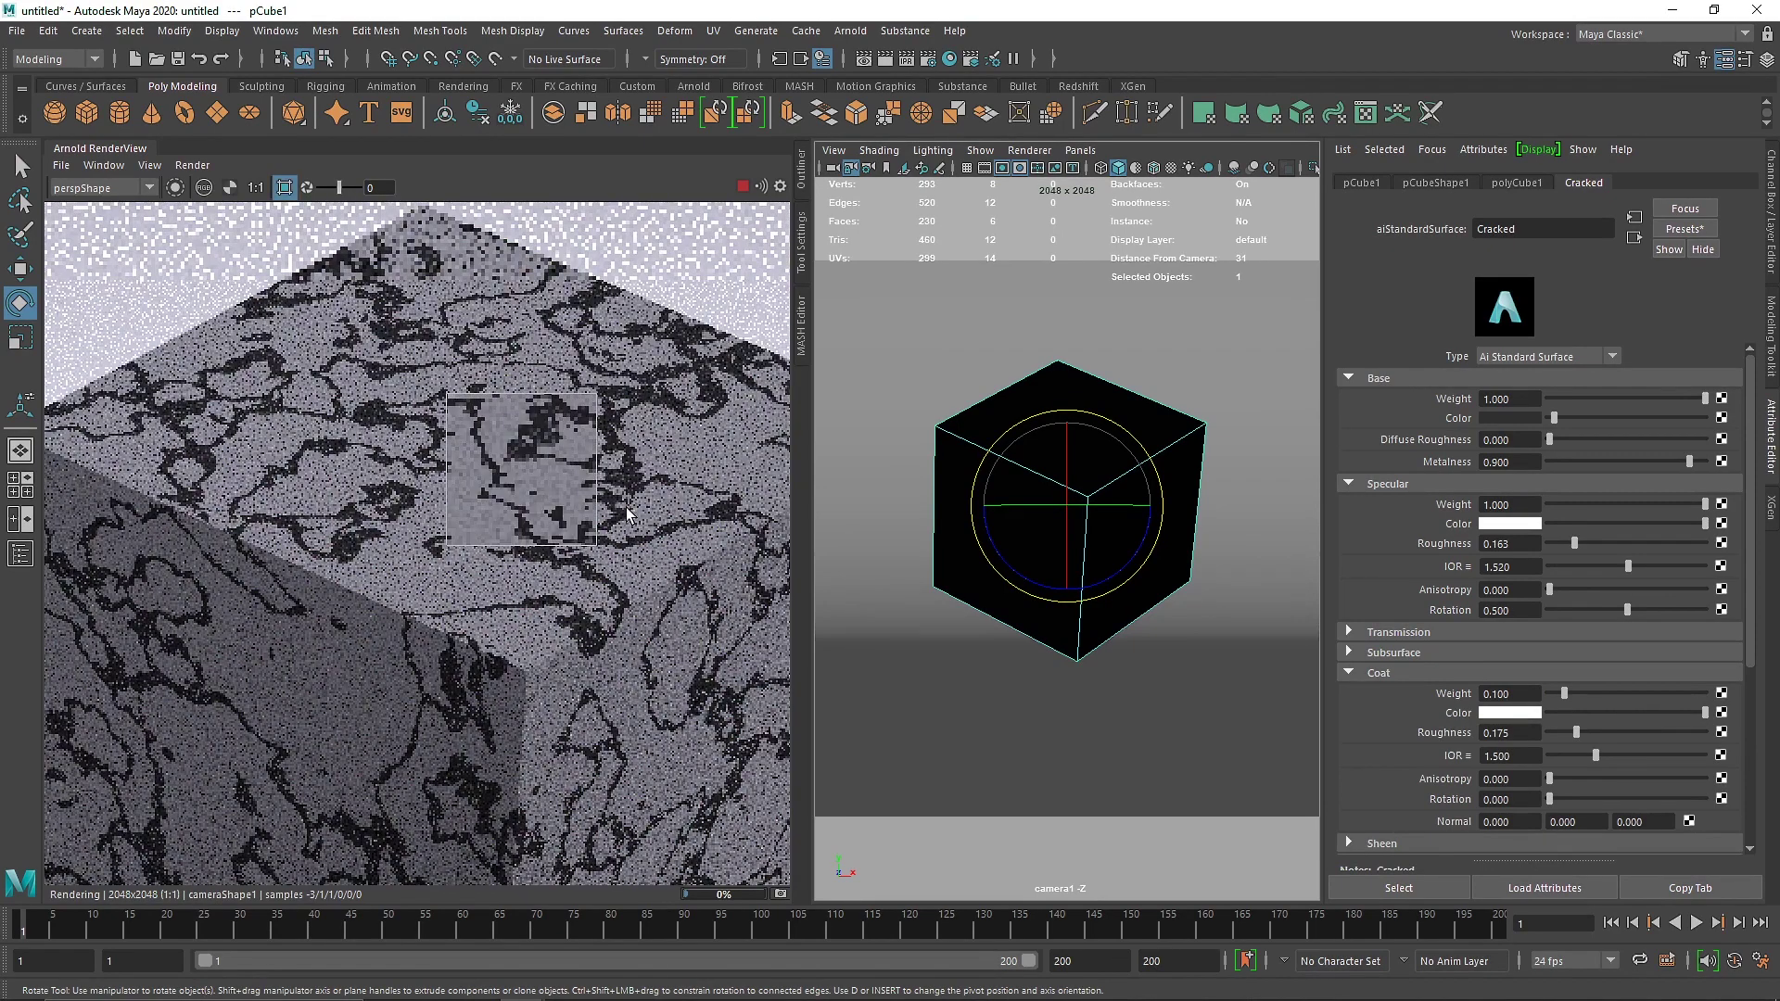
Set the Cracked material's base color to pure red and render the cube with the crop region turned off
left_click(1515, 419)
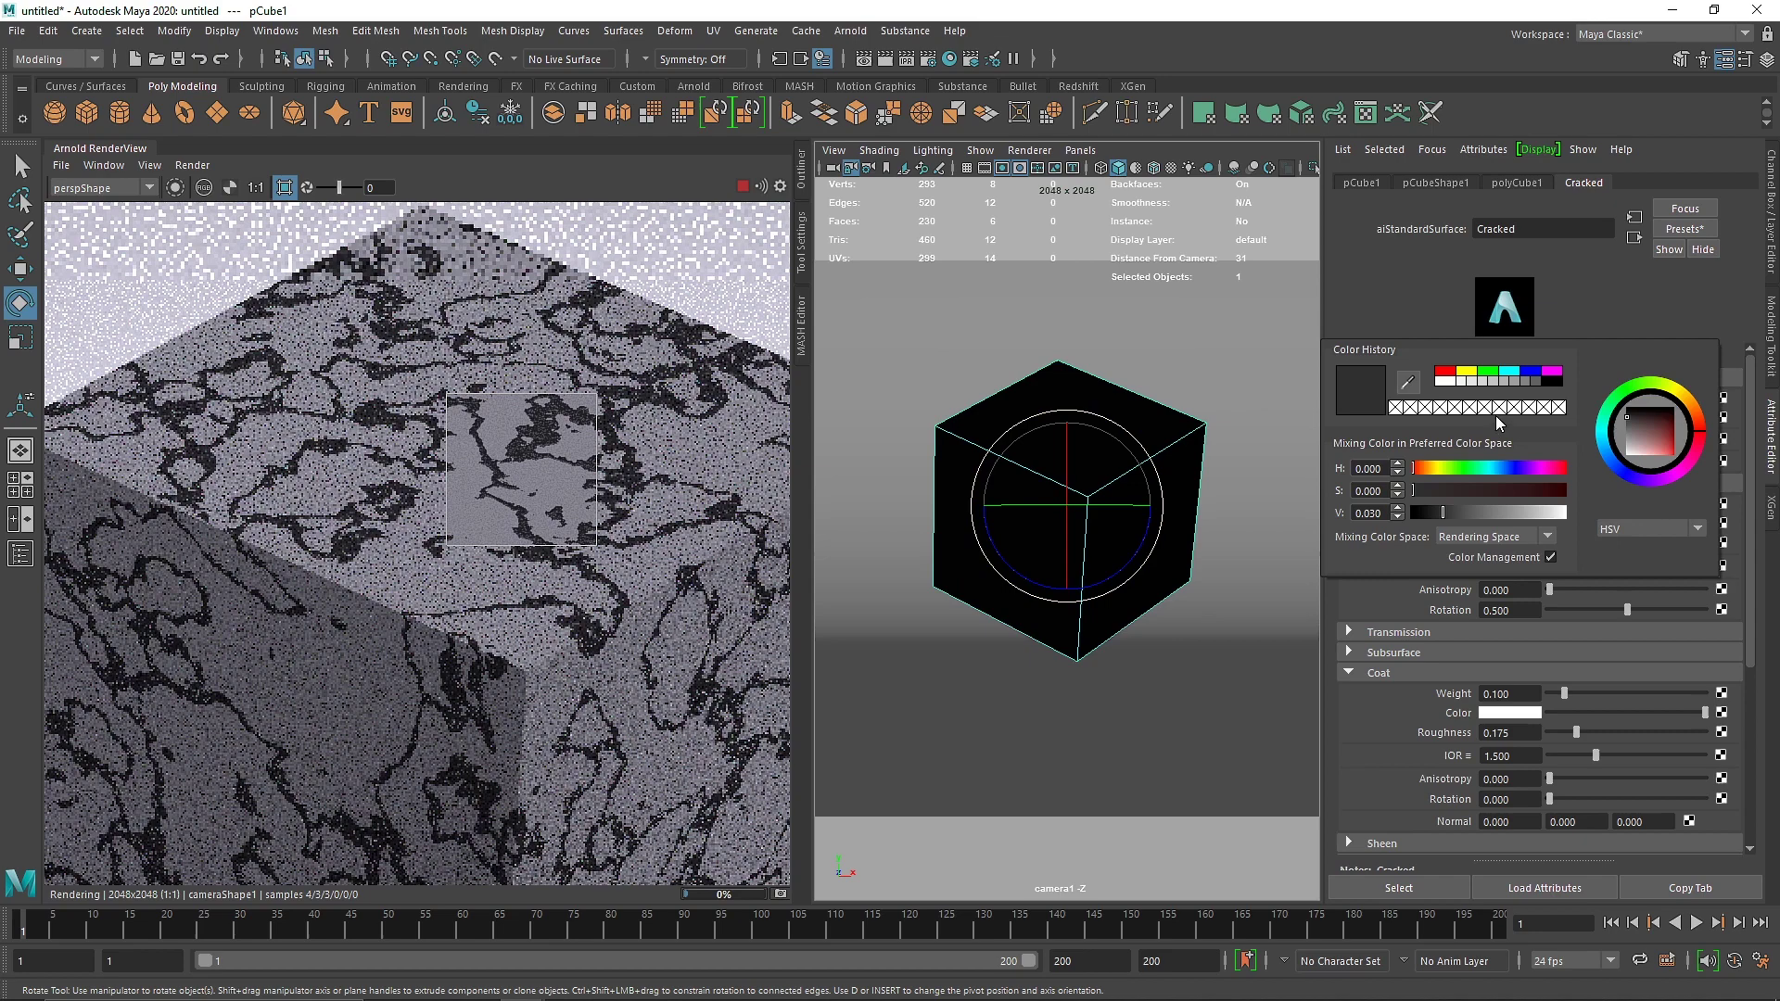
left_click(1452, 371)
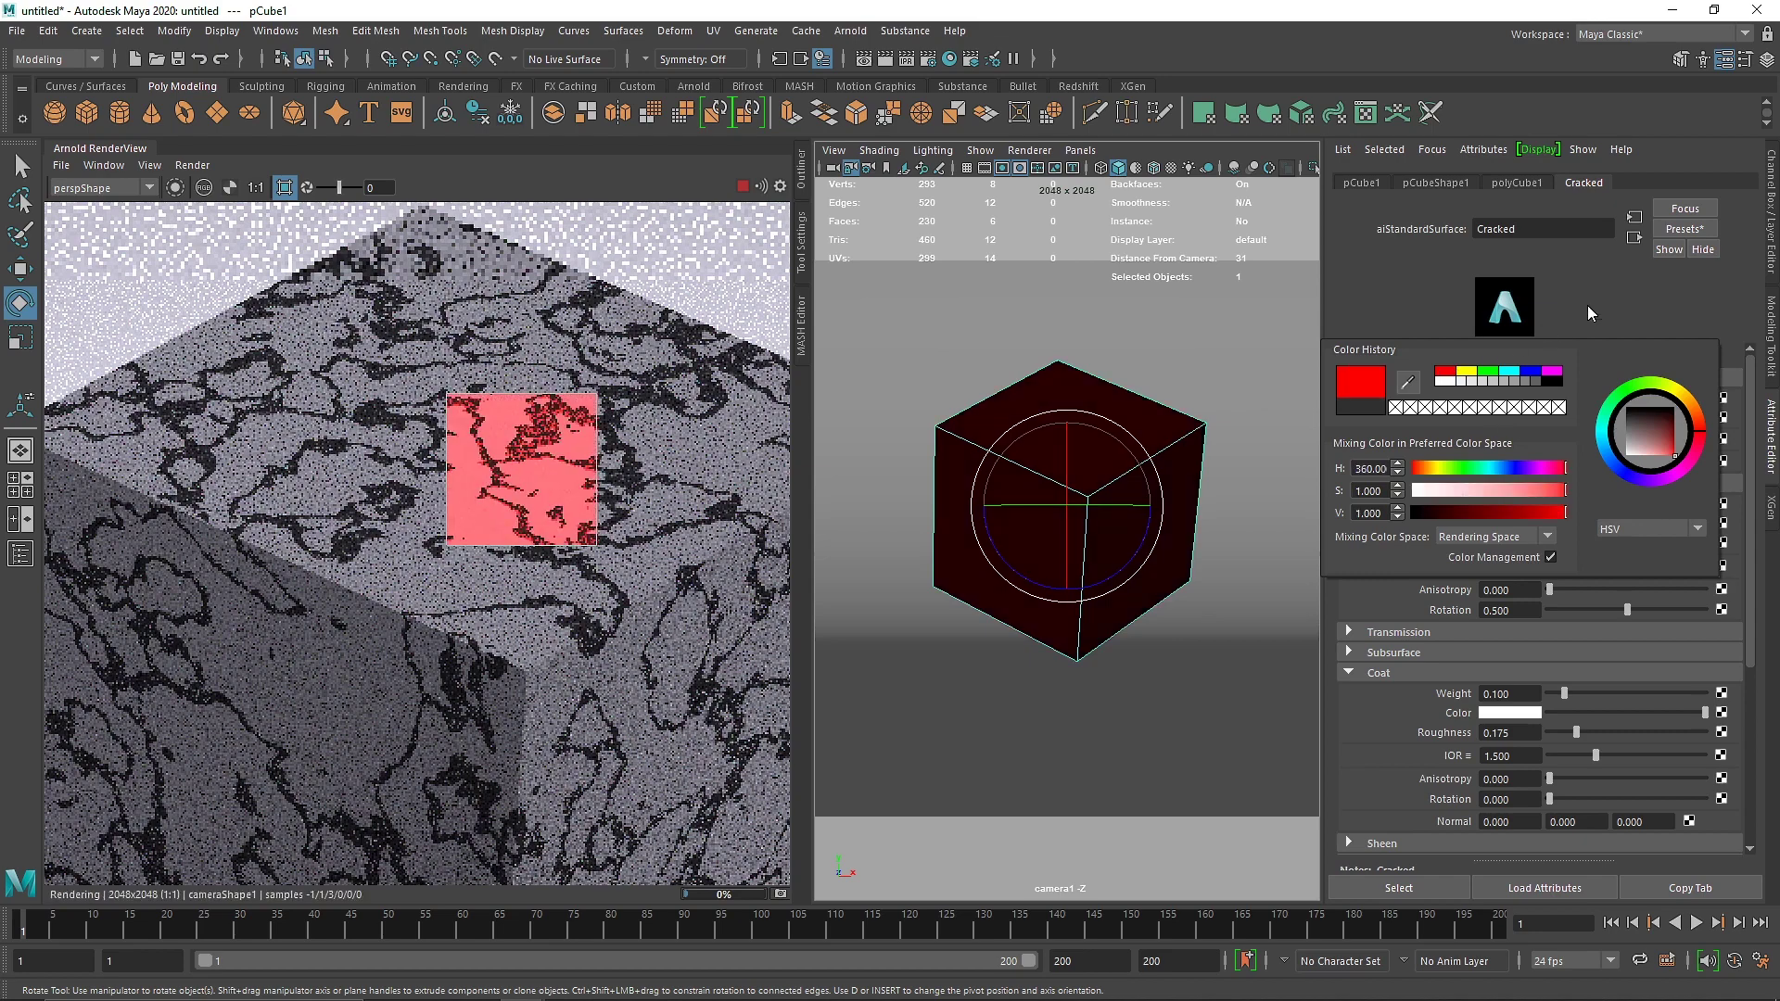
left_click(284, 188)
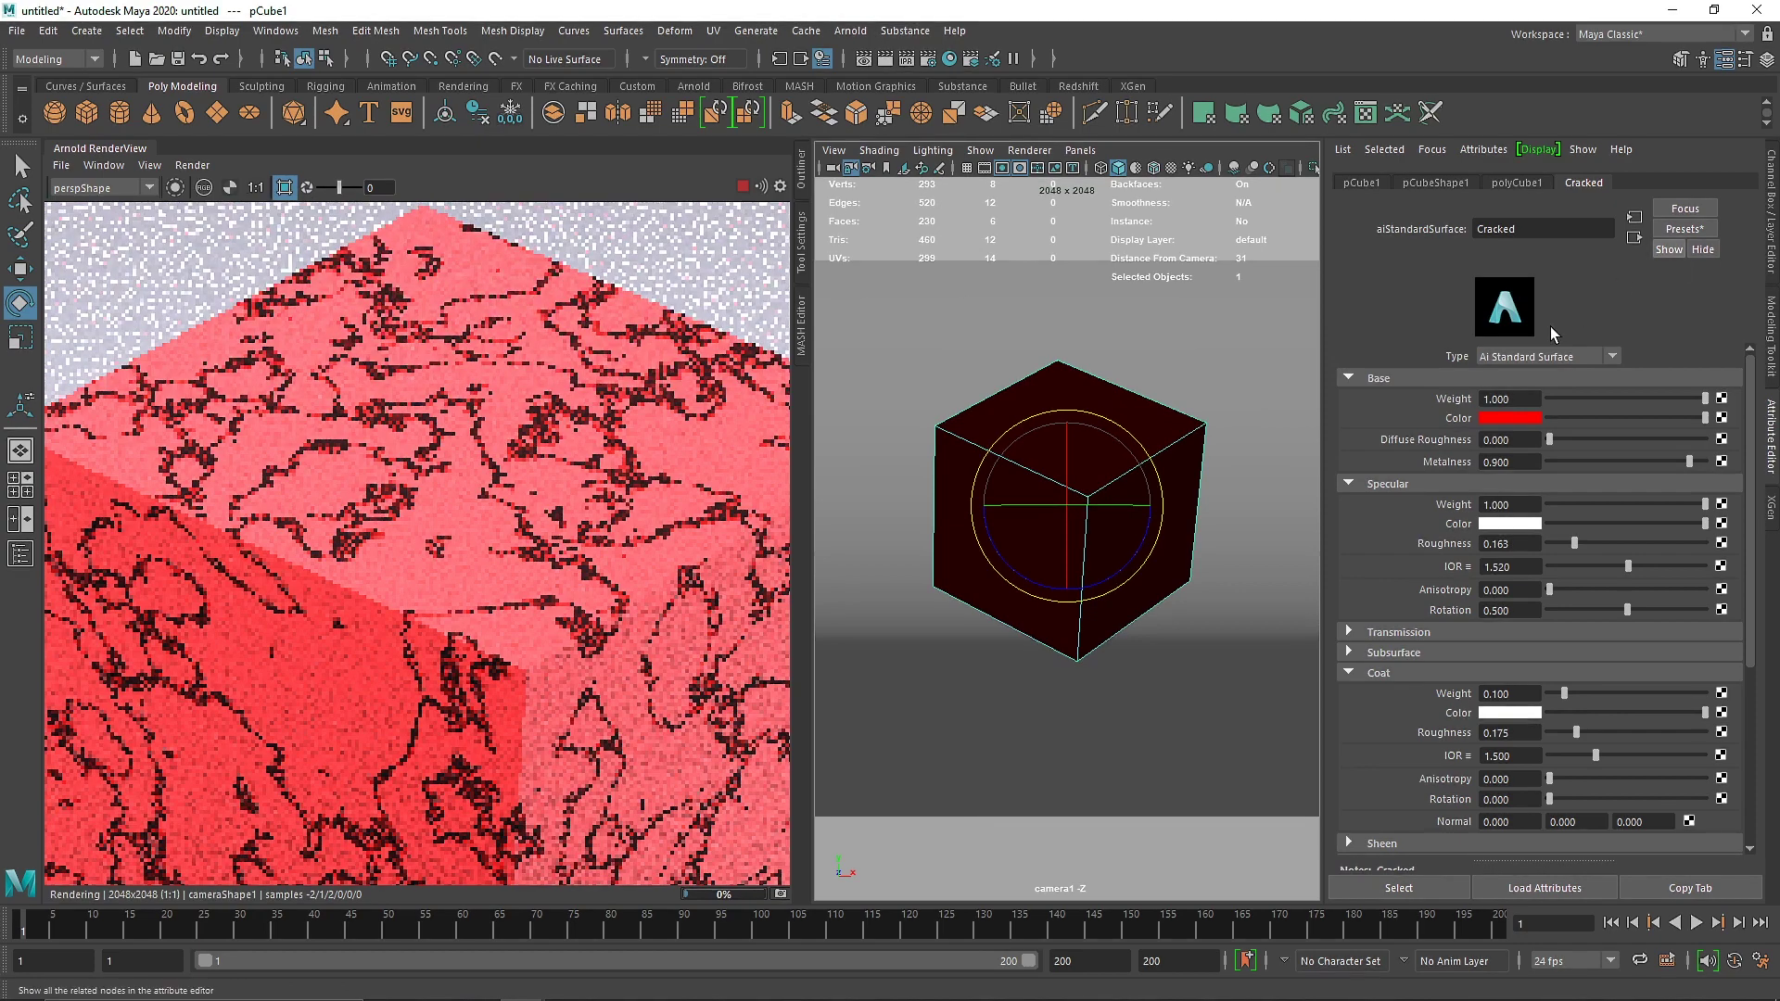
left_click(1683, 229)
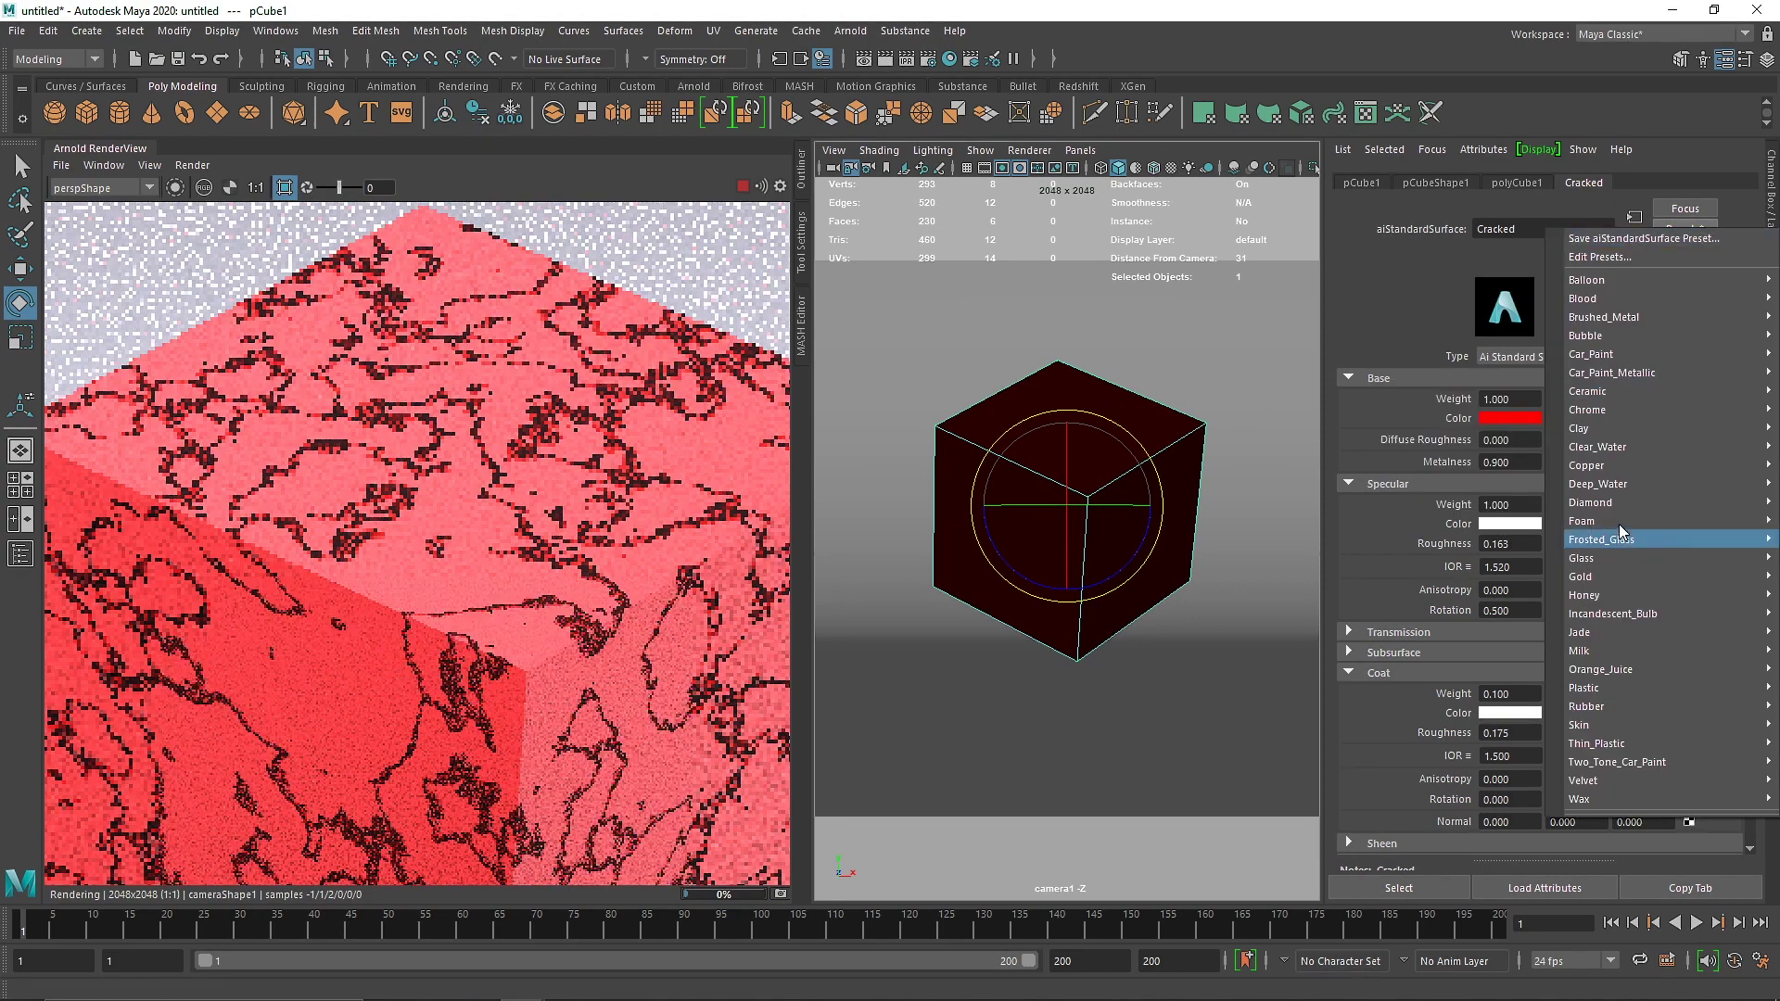
mouse_move(1597, 375)
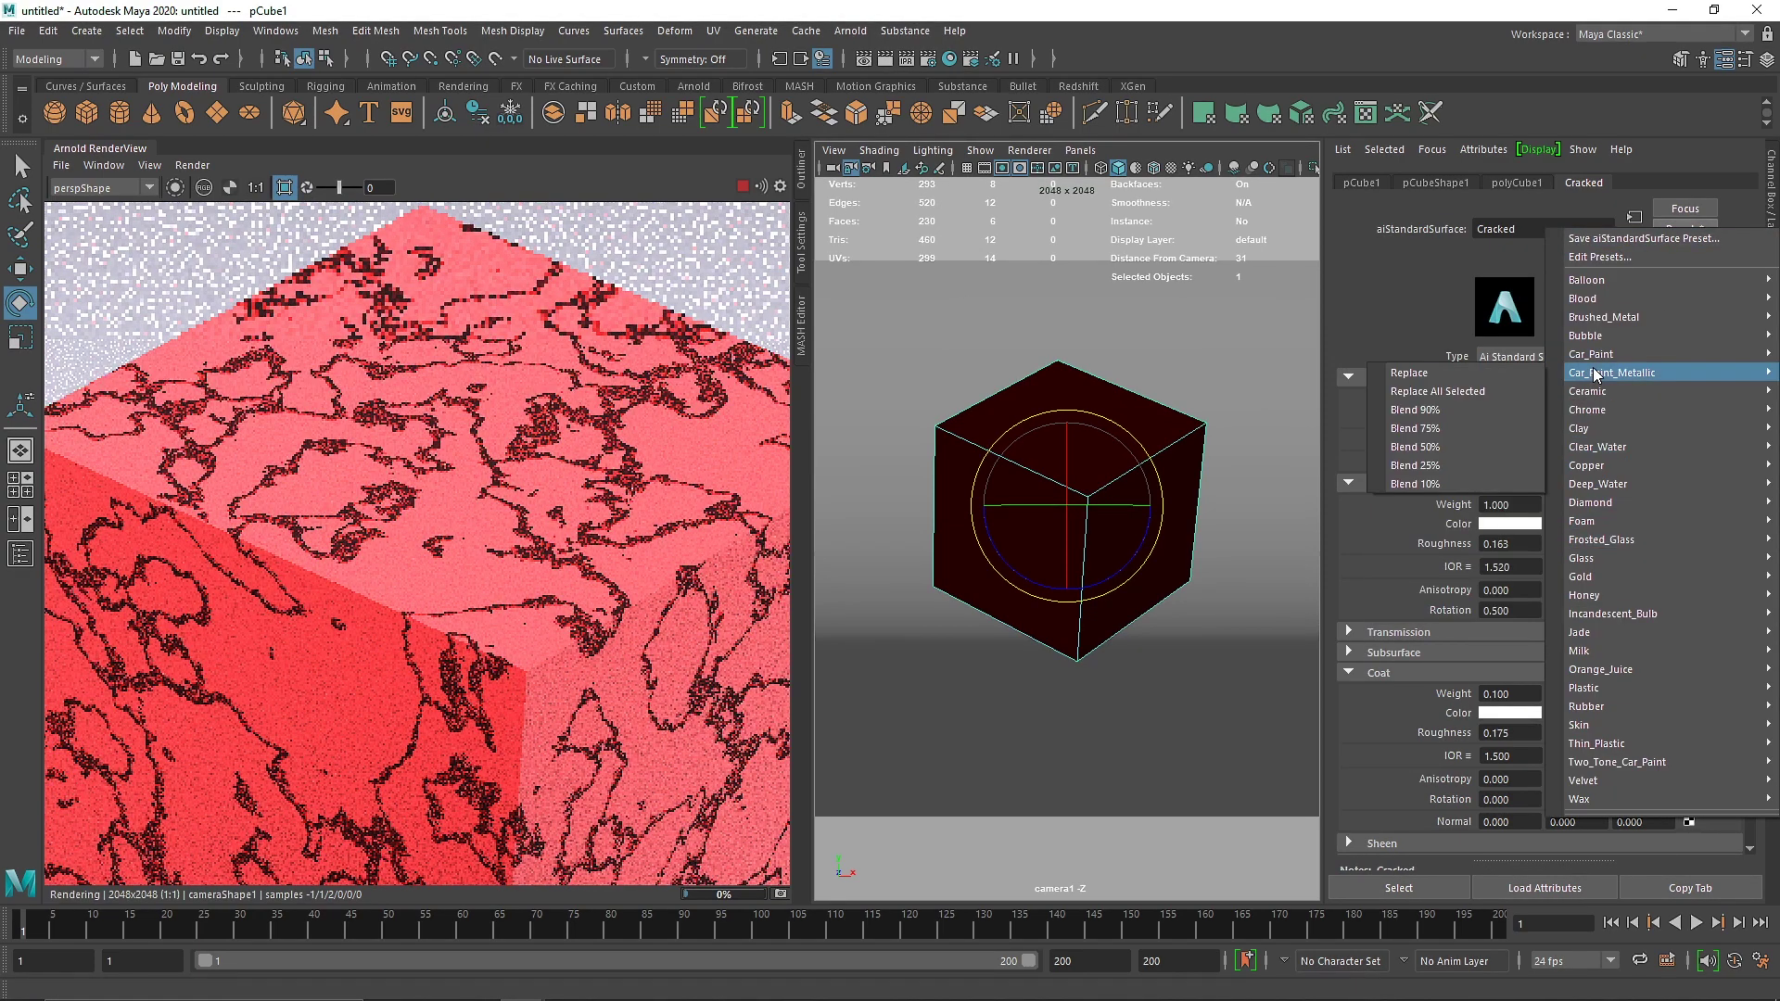
left_click(1409, 373)
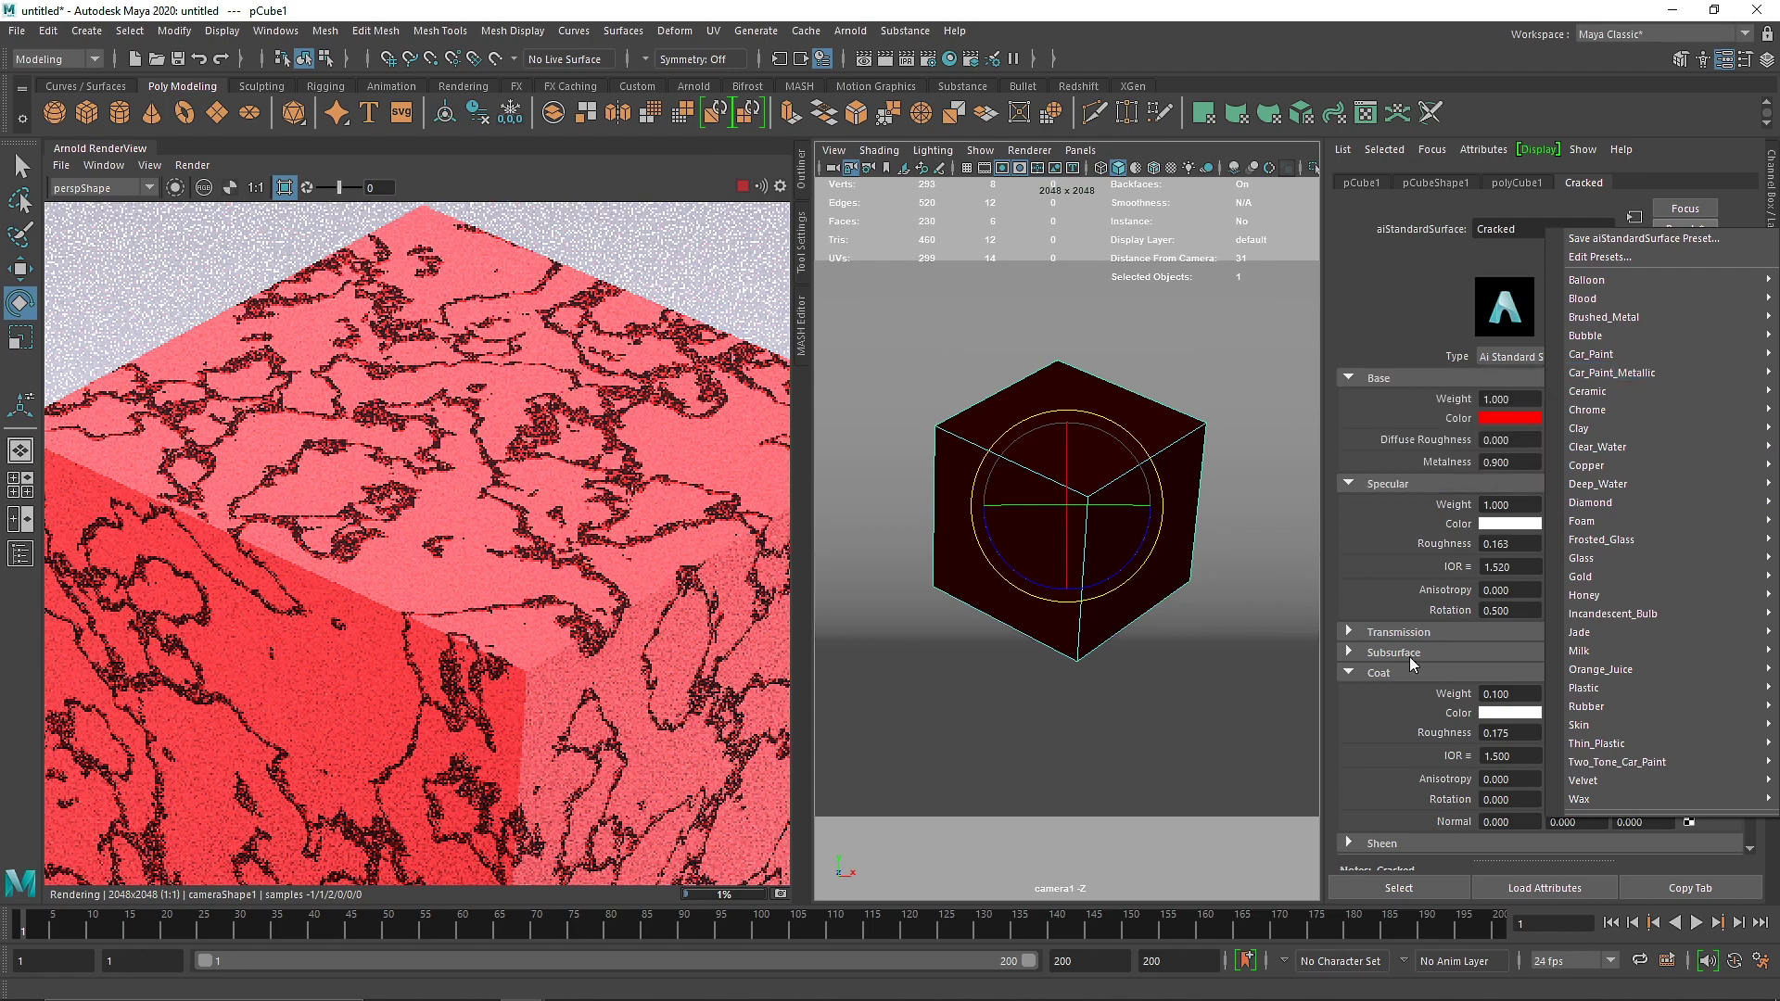
Set the Cracked material's sheen color to cyan
left_click(1404, 673)
left_click(1399, 692)
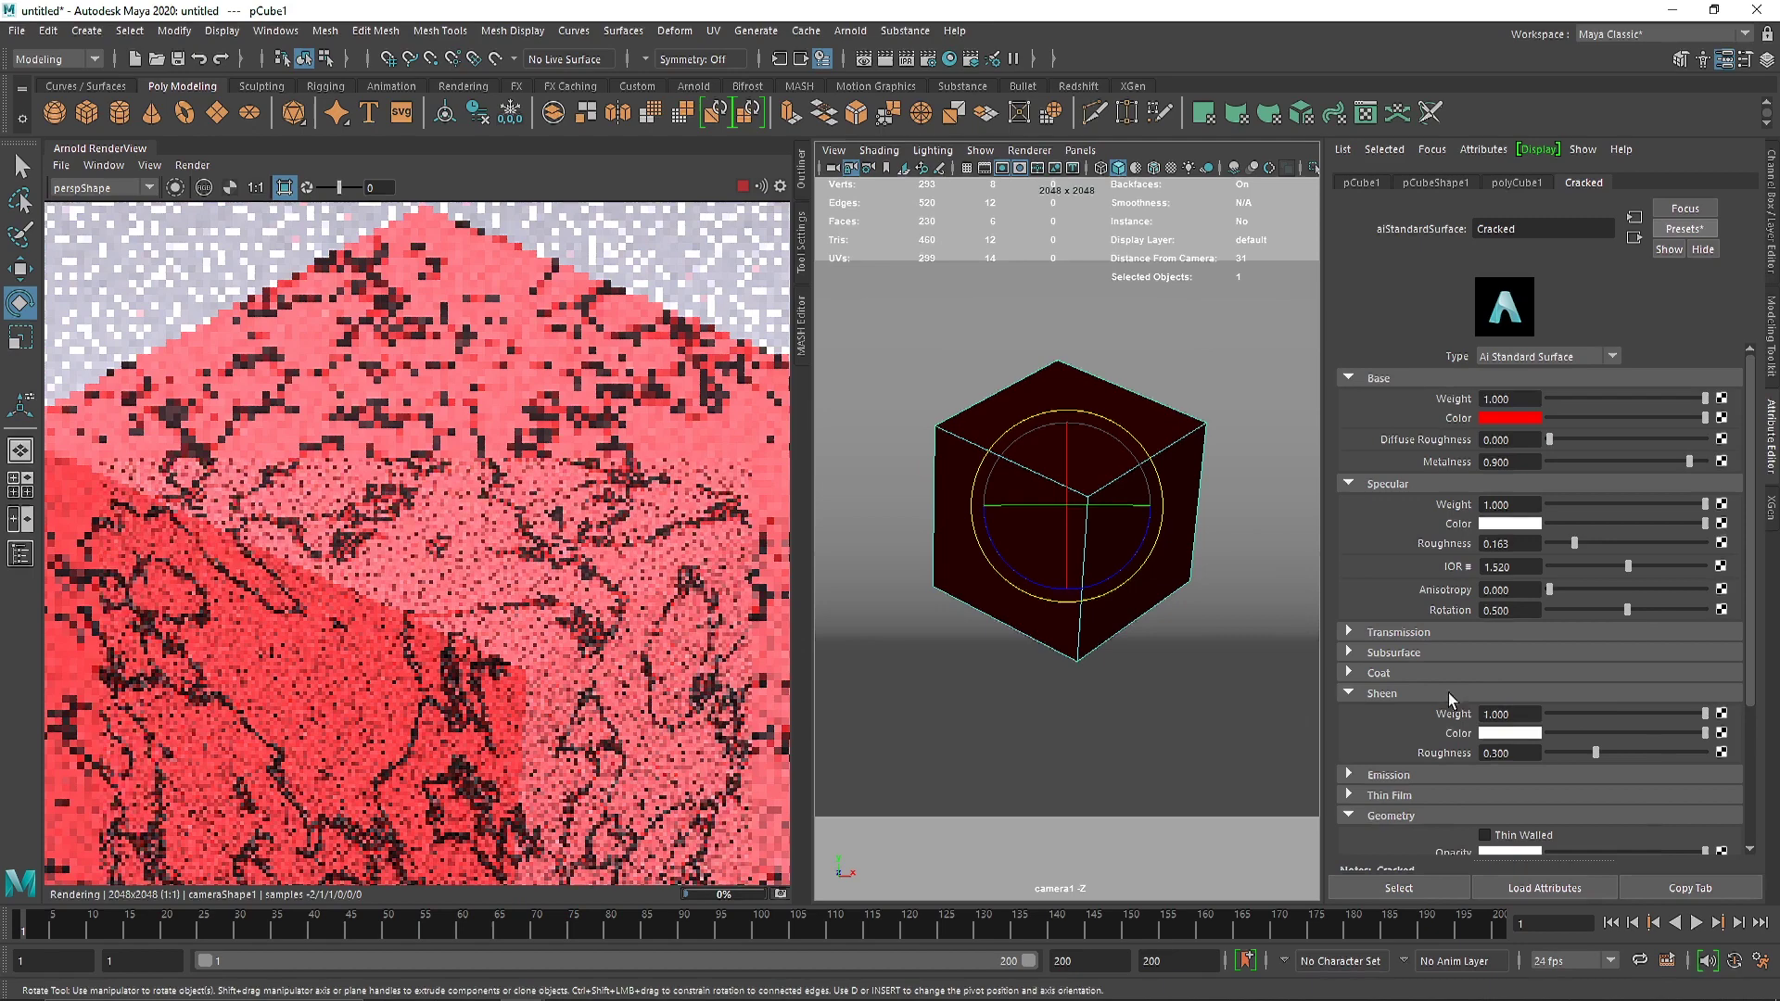
left_click(1501, 734)
left_click(1441, 646)
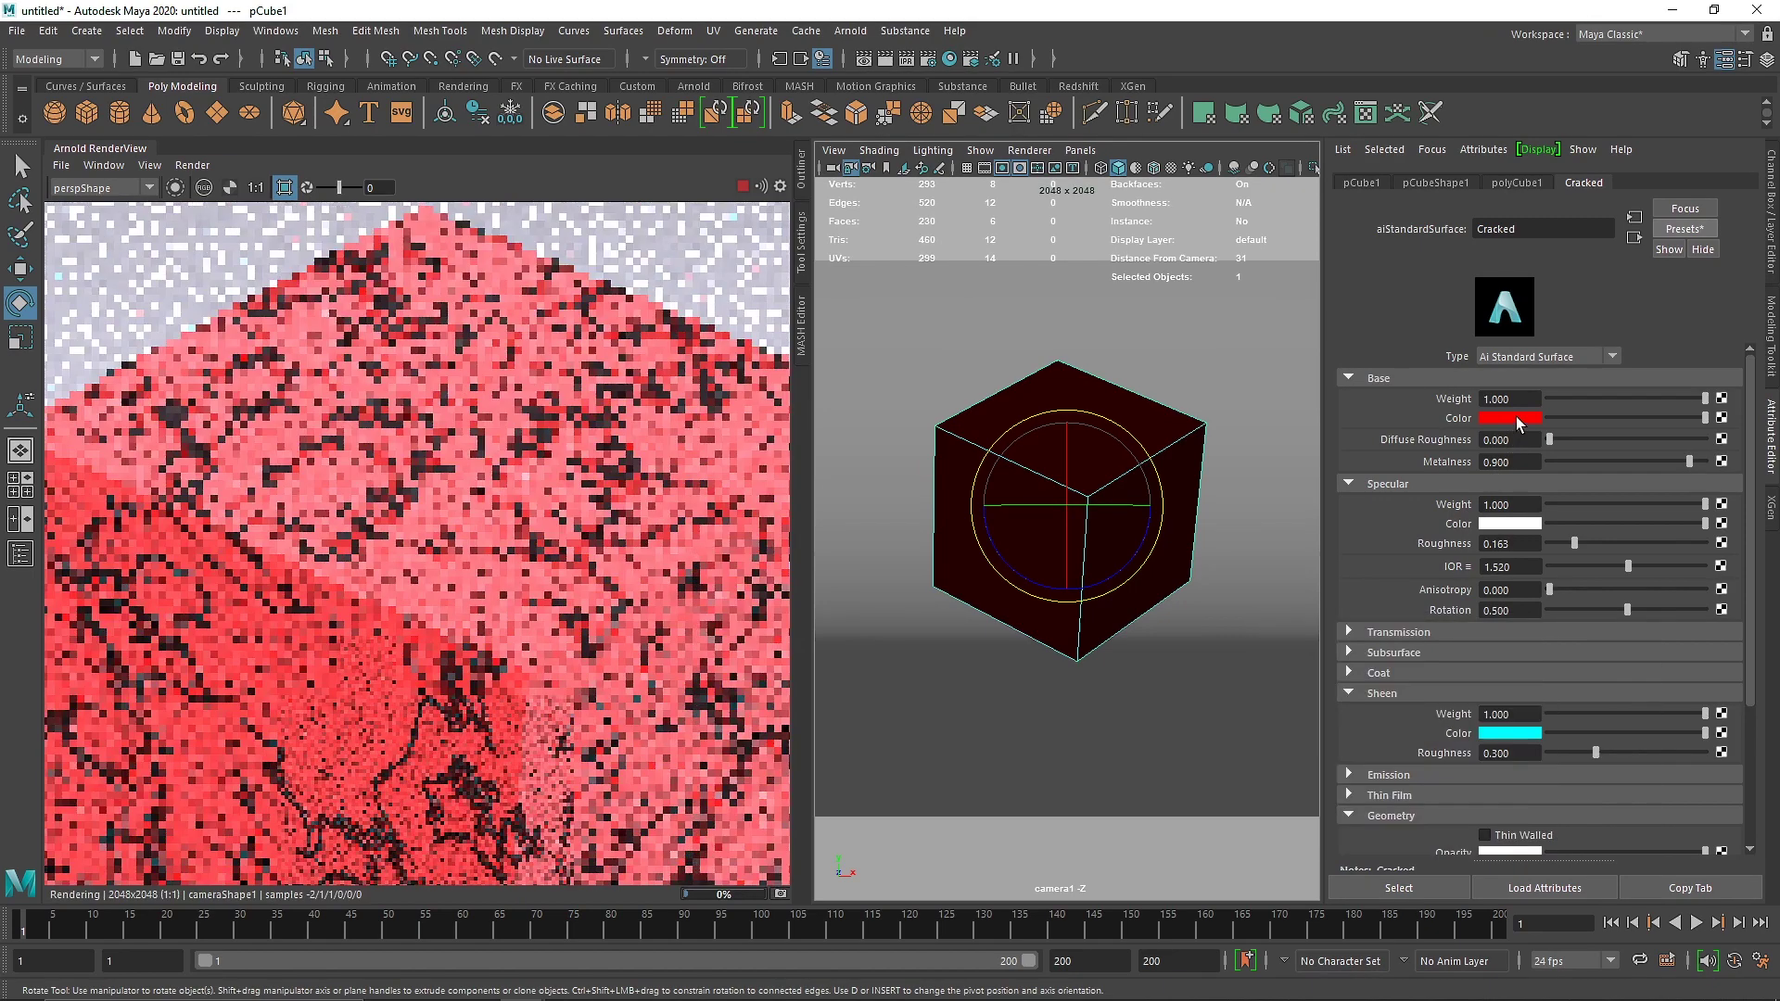
Change the Cracked material's base color to a light orange, trying green first
left_click(1512, 418)
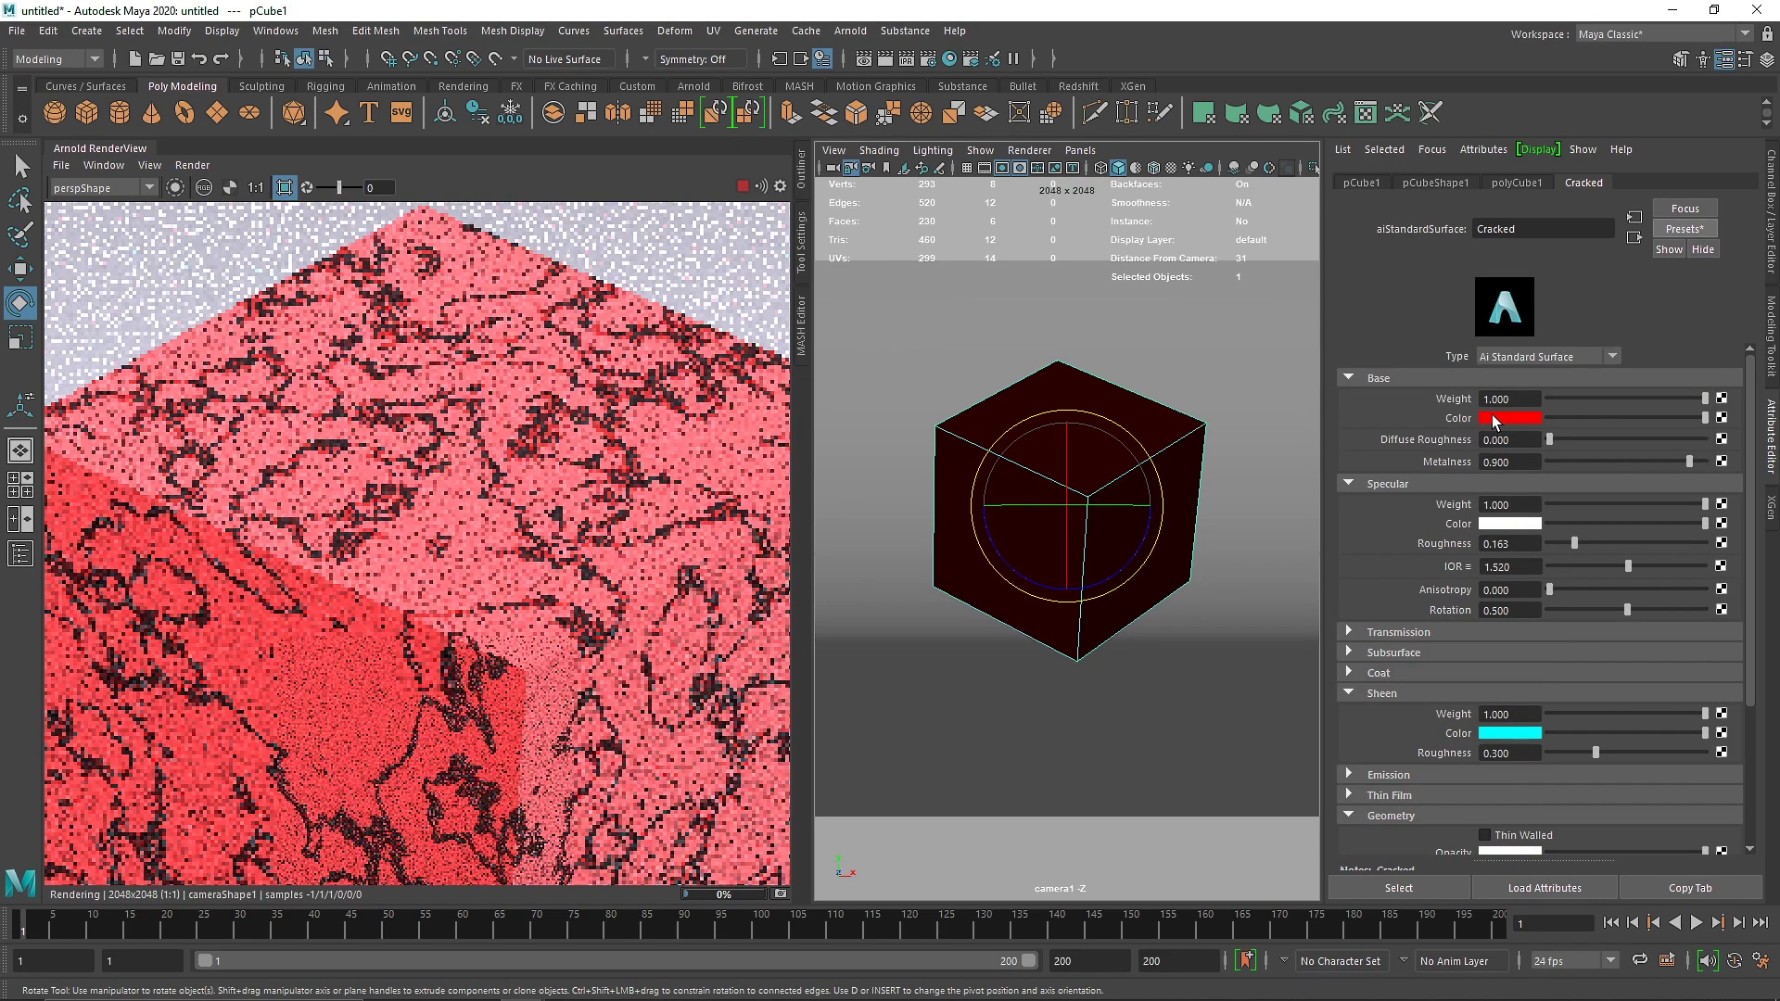
left_click(1493, 414)
left_click(1469, 371)
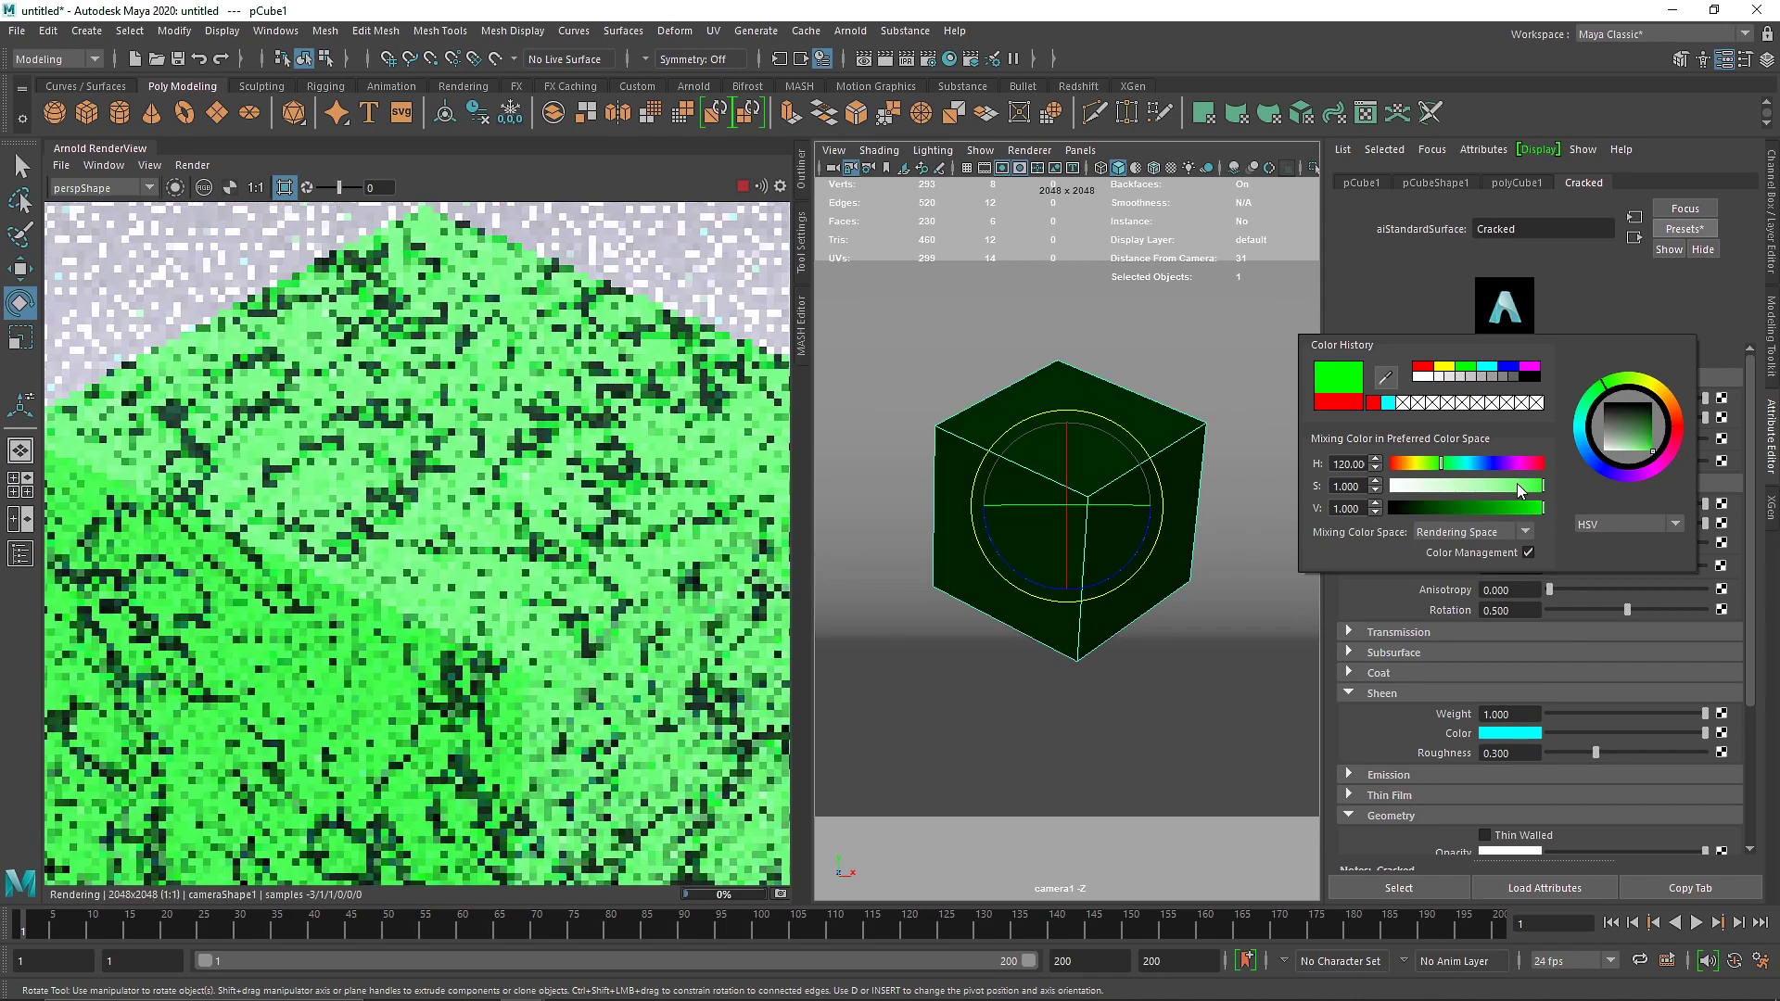
left_click(1521, 485)
left_click(1537, 508)
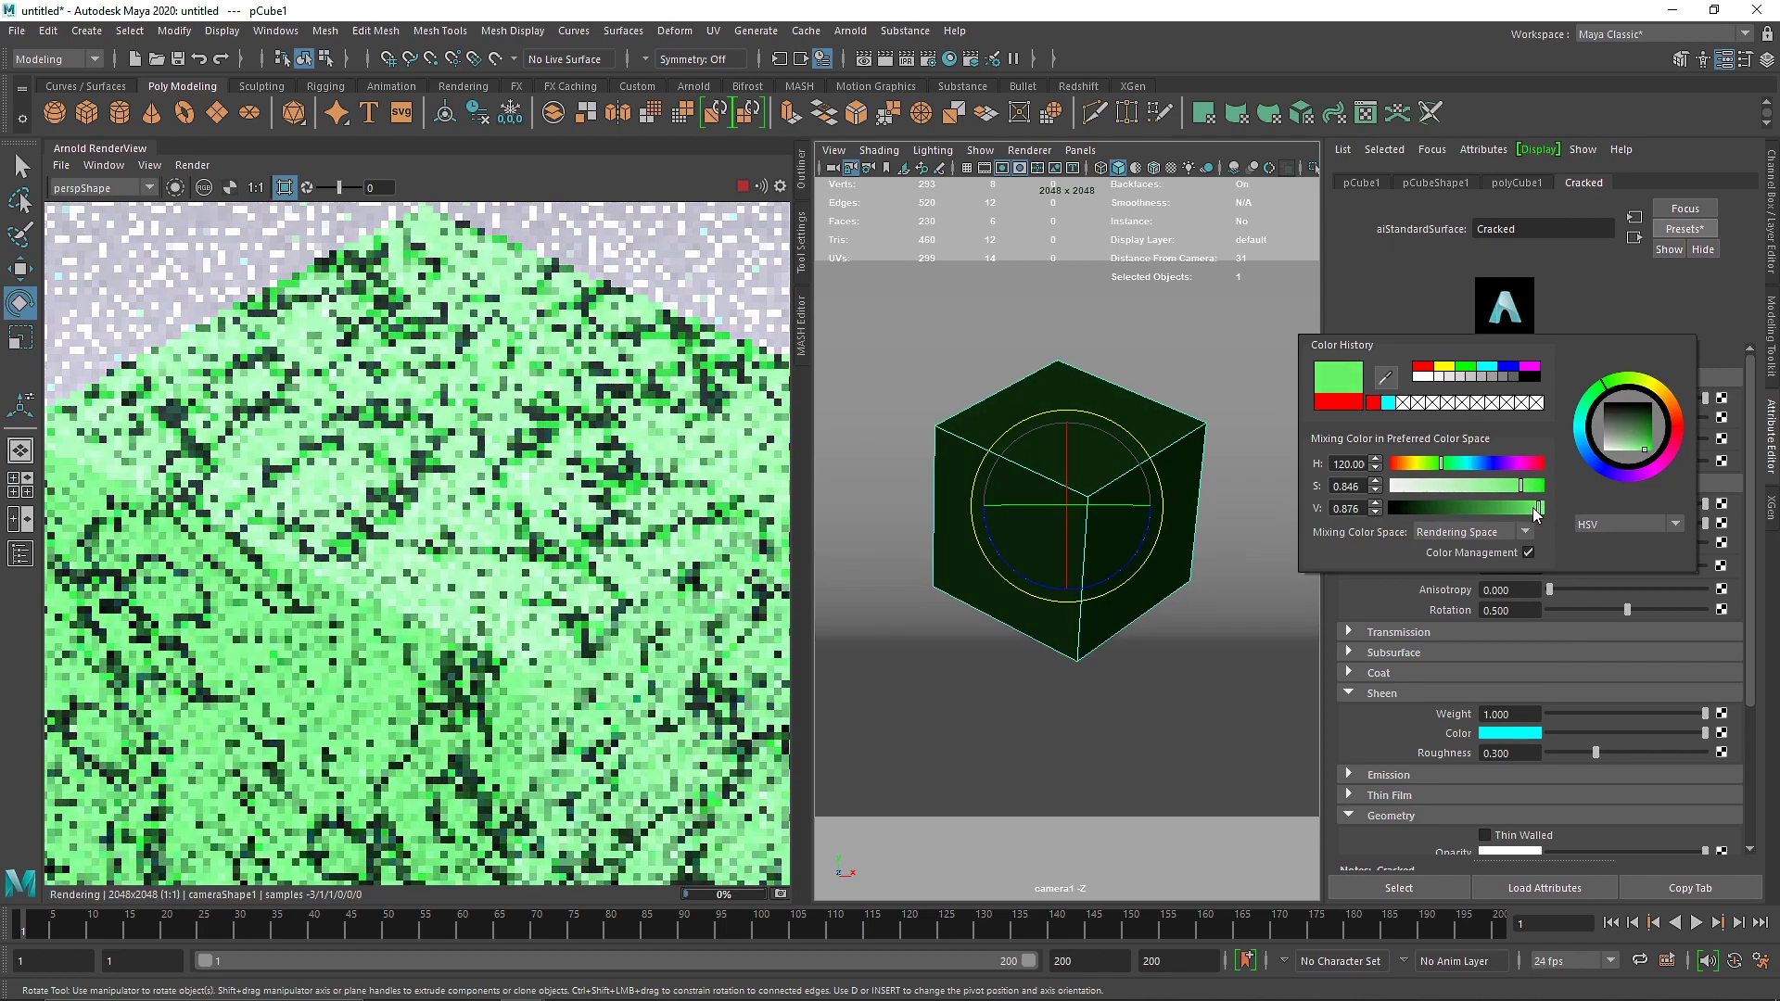
left_click(1404, 462)
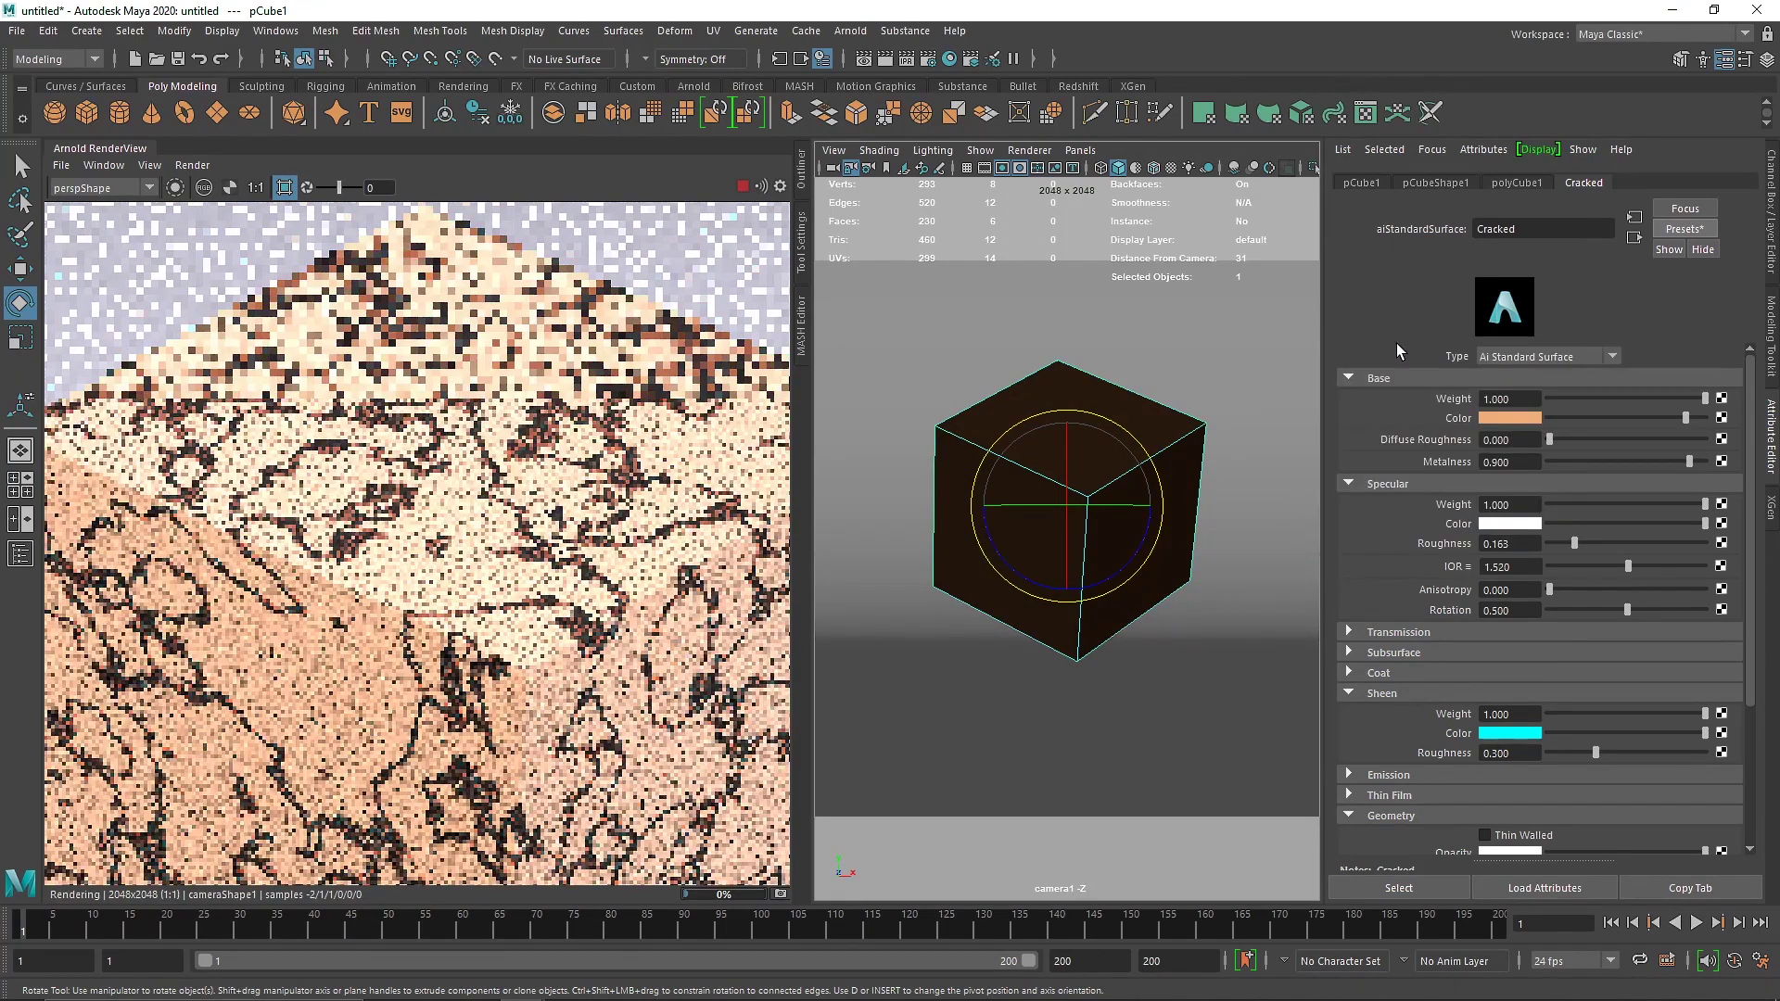
Set the sheen roughness to 1 and render an enlarged crop region on the cube's top face to inspect the cracks
left_click_drag(1604, 755, 1743, 756)
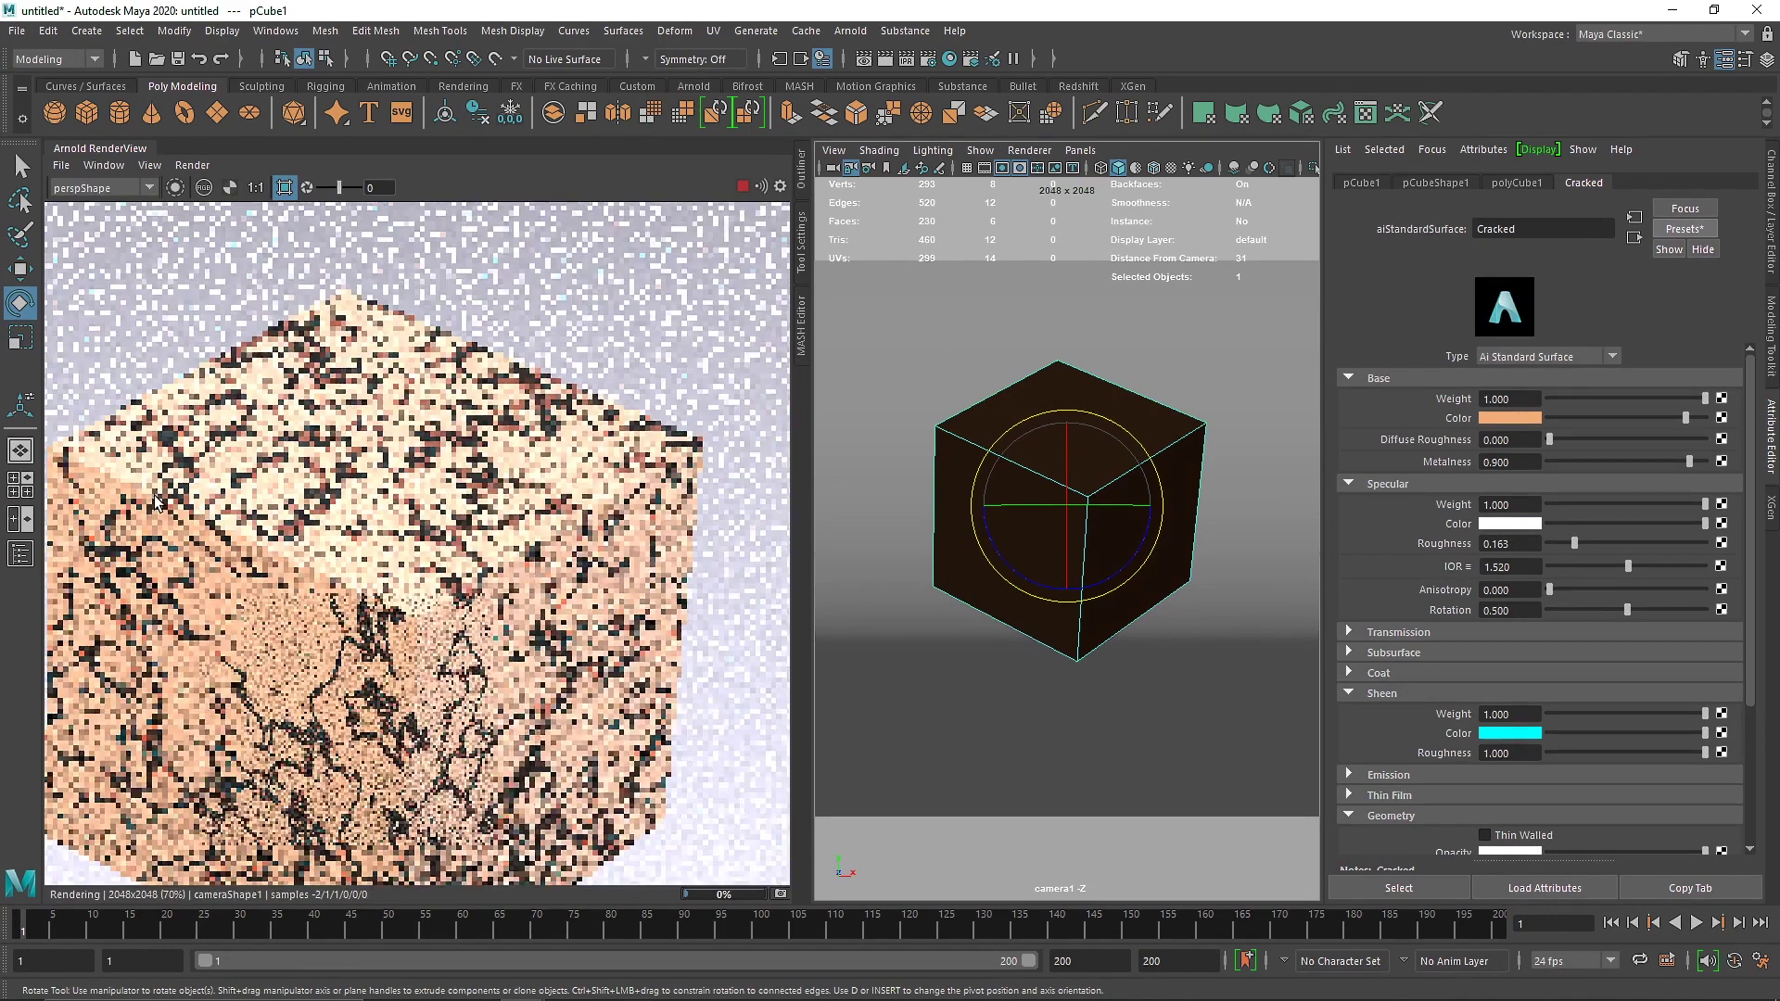
scroll(343, 547, "down", 1)
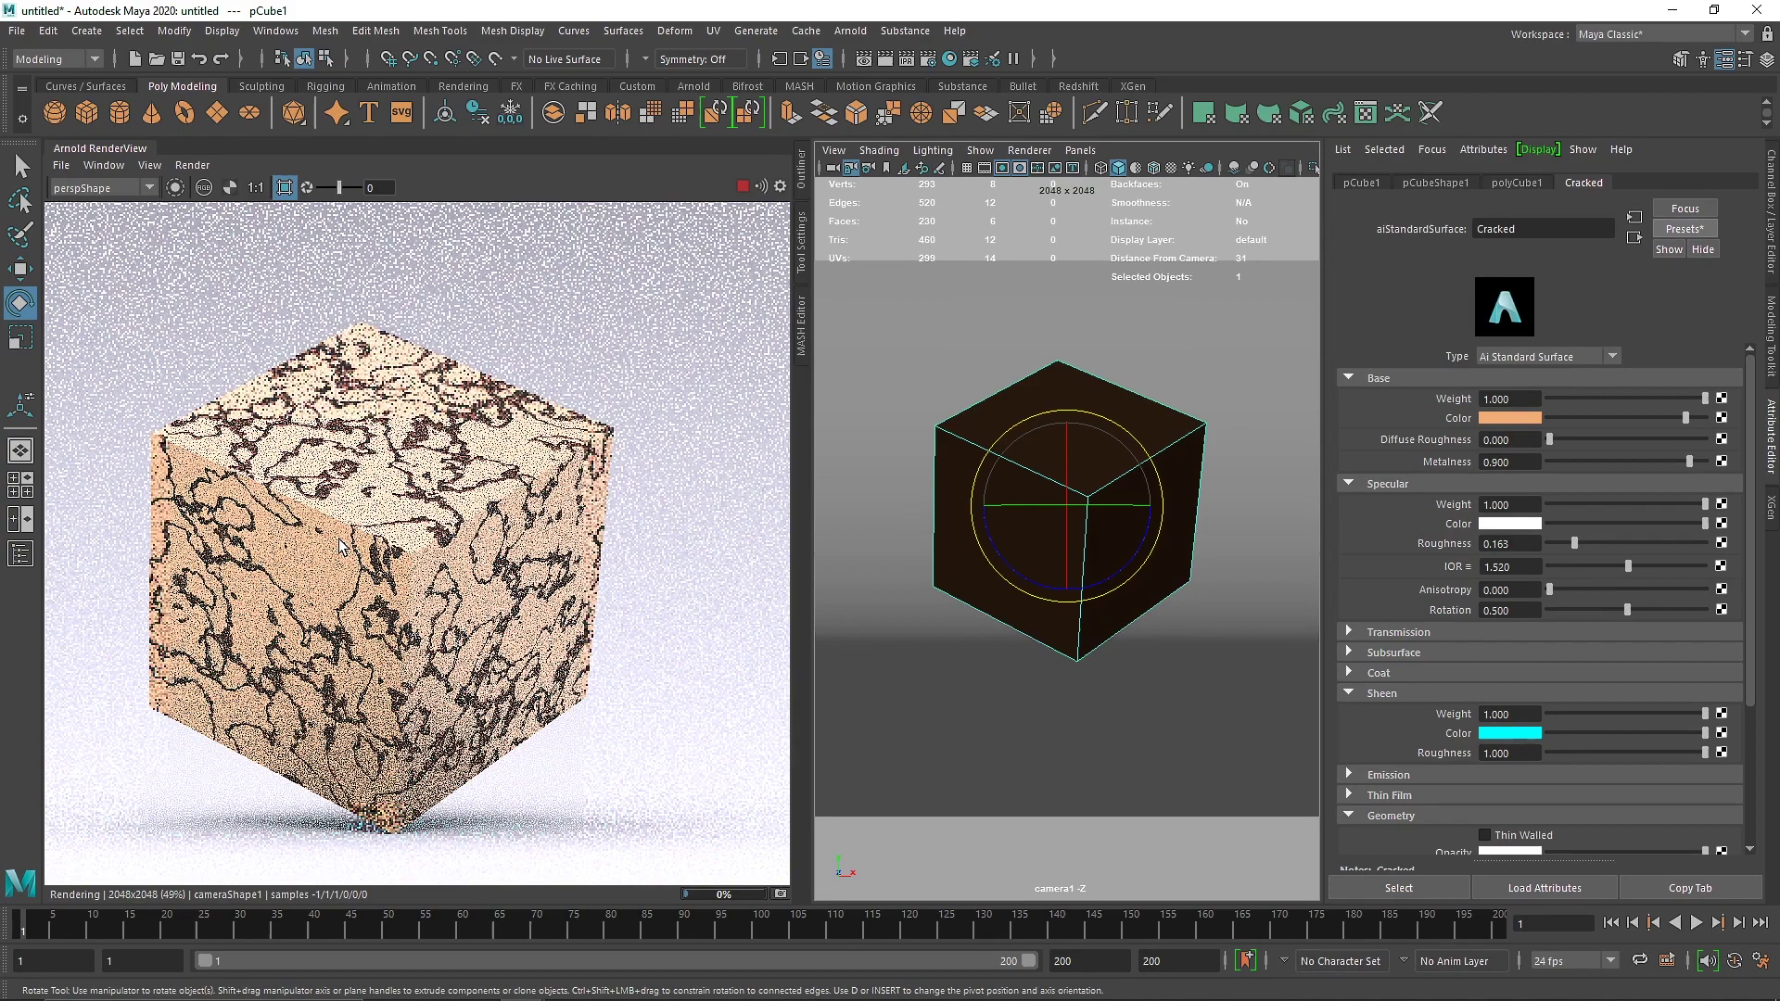
scroll(423, 484, "up", 4)
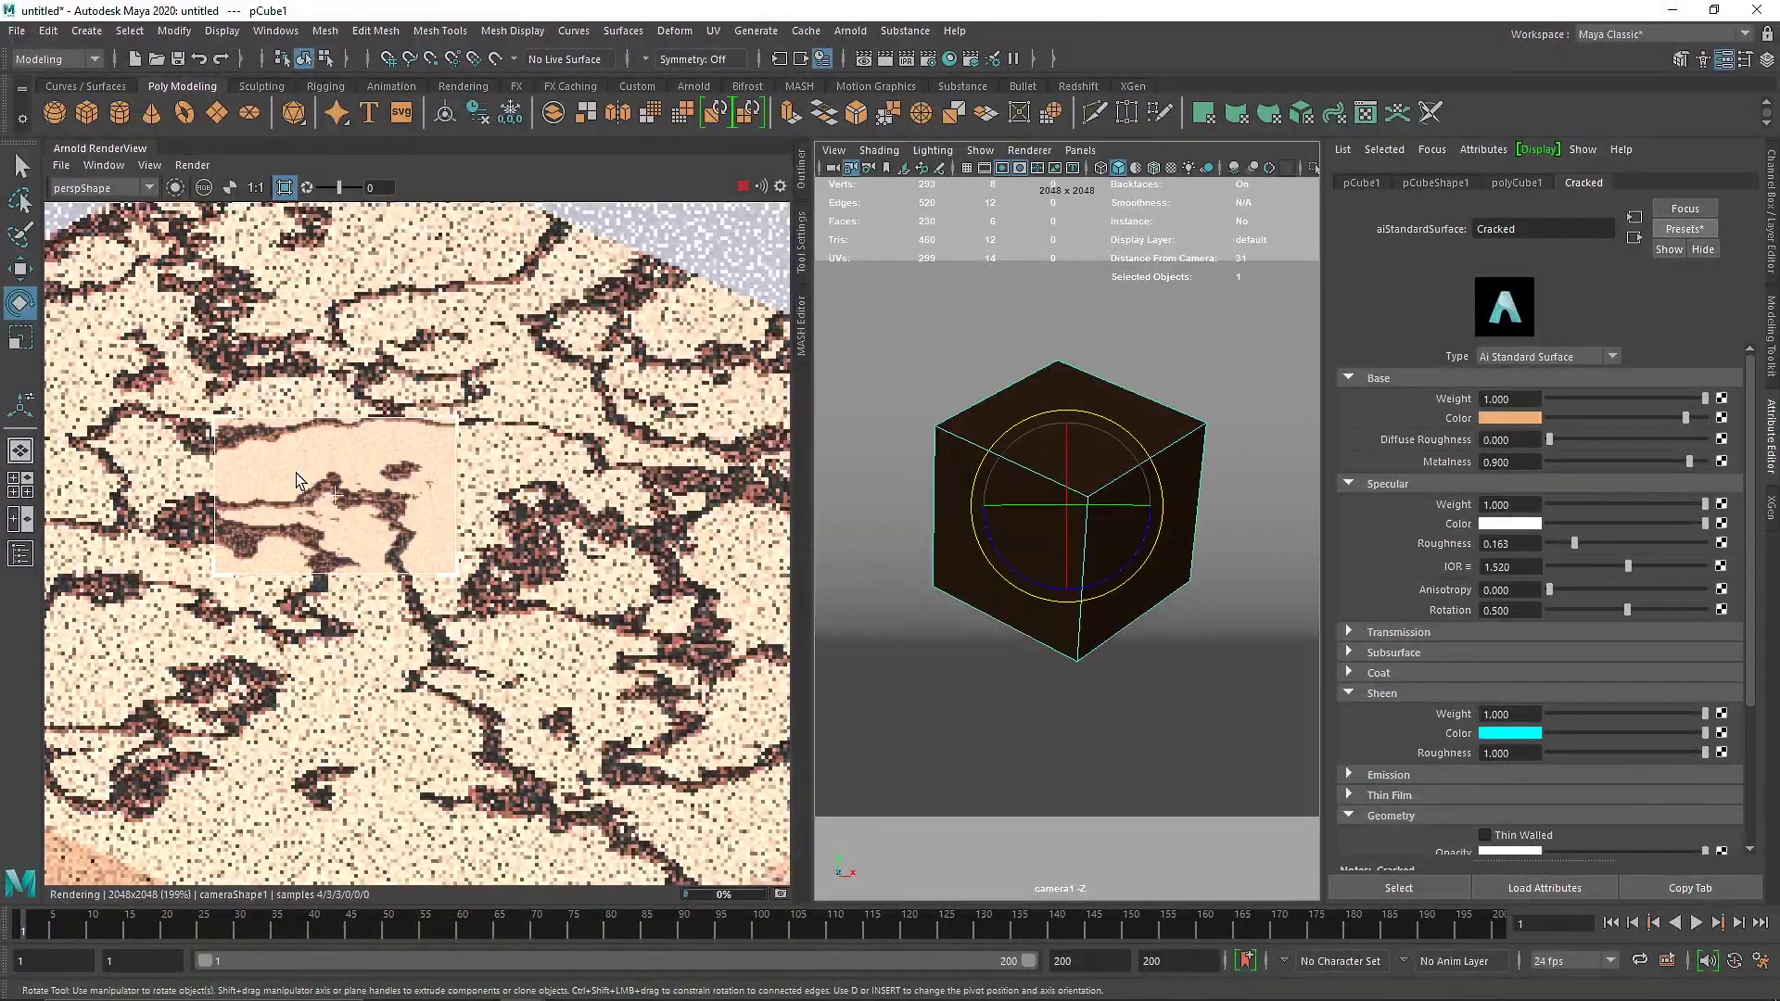
scroll(297, 473, "up", 1)
middle_click_drag(343, 504, 533, 543)
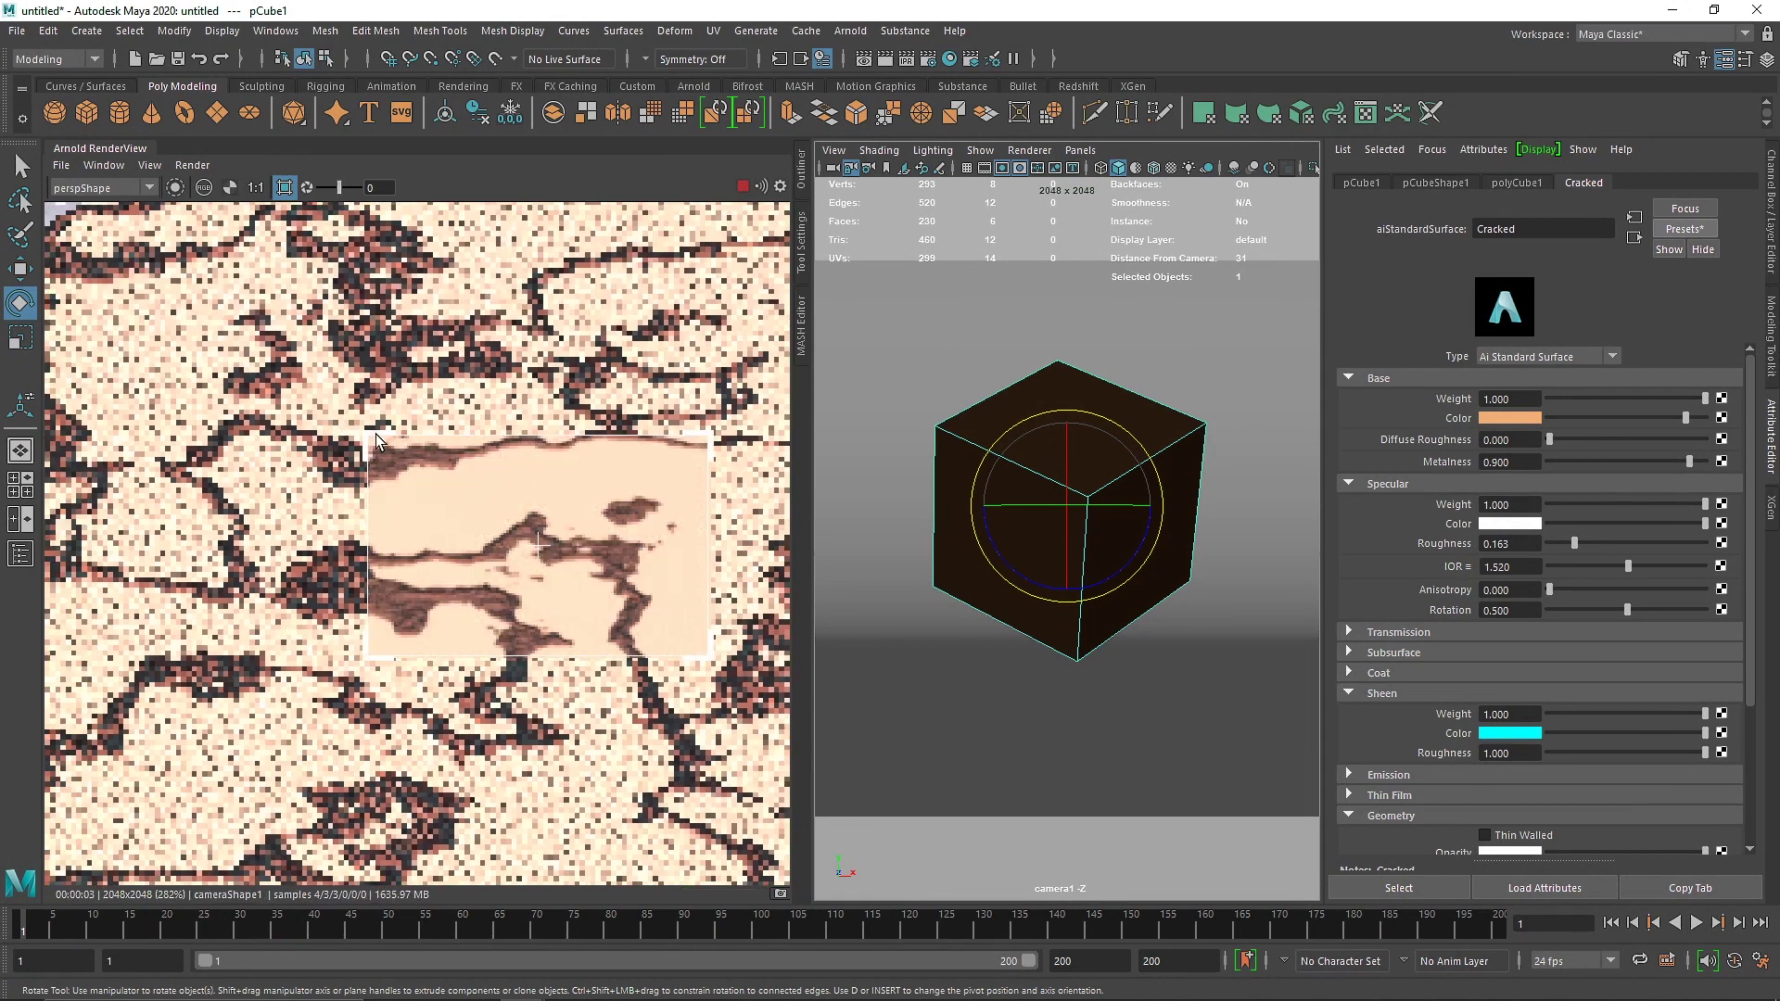
left_click_drag(376, 434, 326, 415)
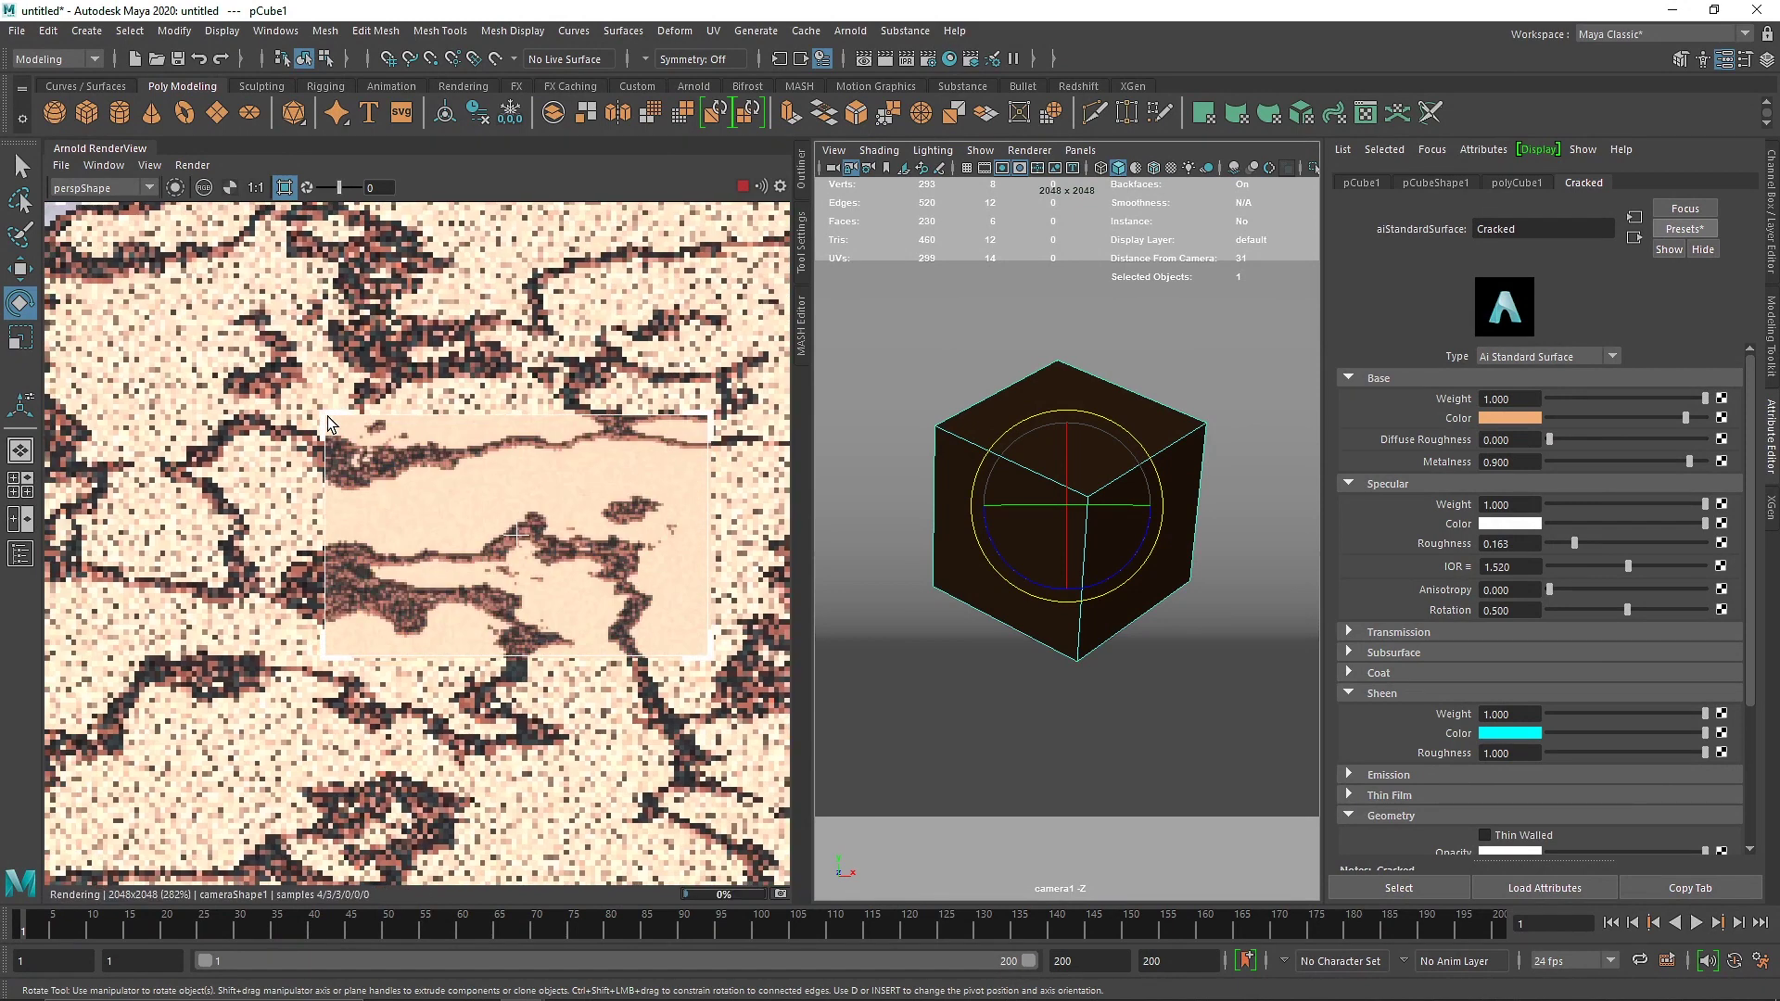